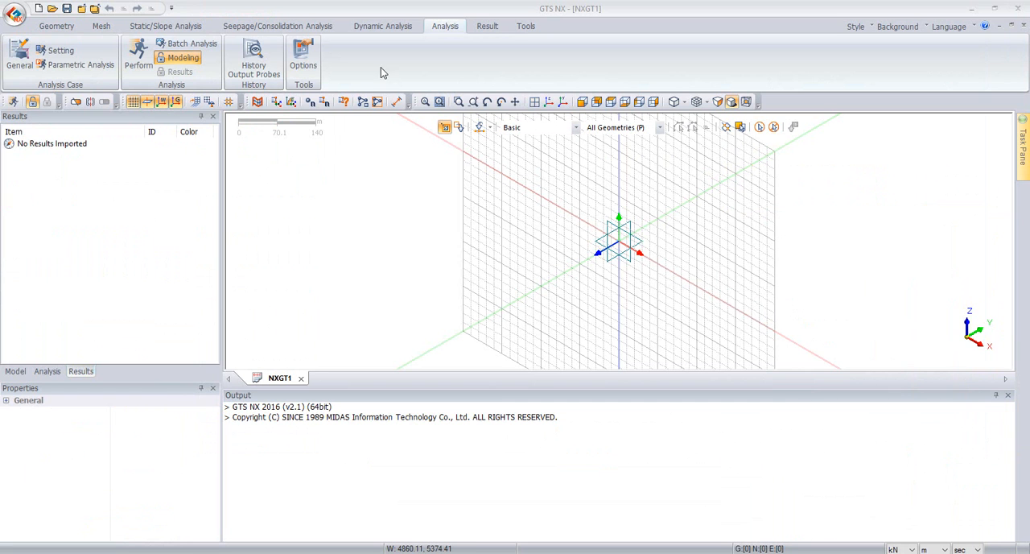
Step: Create an isotropic material named clay with the Mohr-Coulomb model type
{"action": "left_click", "coordinate": [102, 25]}
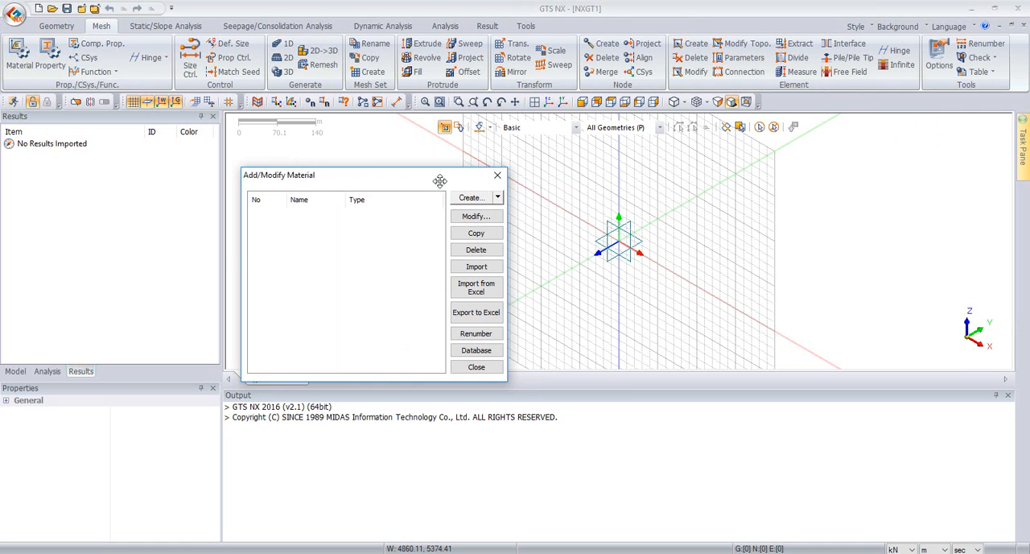
{"action": "left_click", "coordinate": [498, 197]}
{"action": "left_click", "coordinate": [500, 213]}
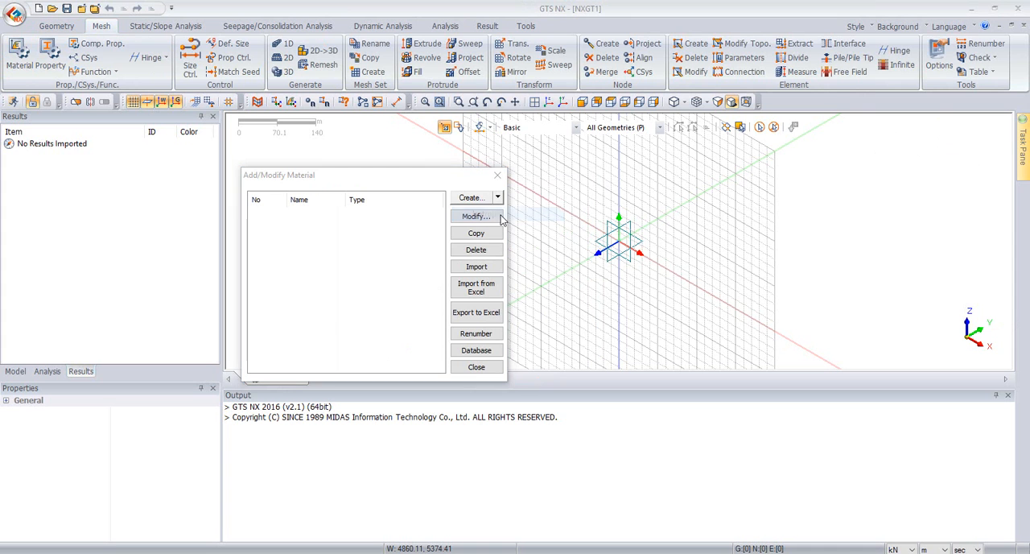
{"action": "left_click_drag", "start_coordinate": [823, 137], "coordinate": [535, 19]}
{"action": "left_click", "coordinate": [527, 63]}
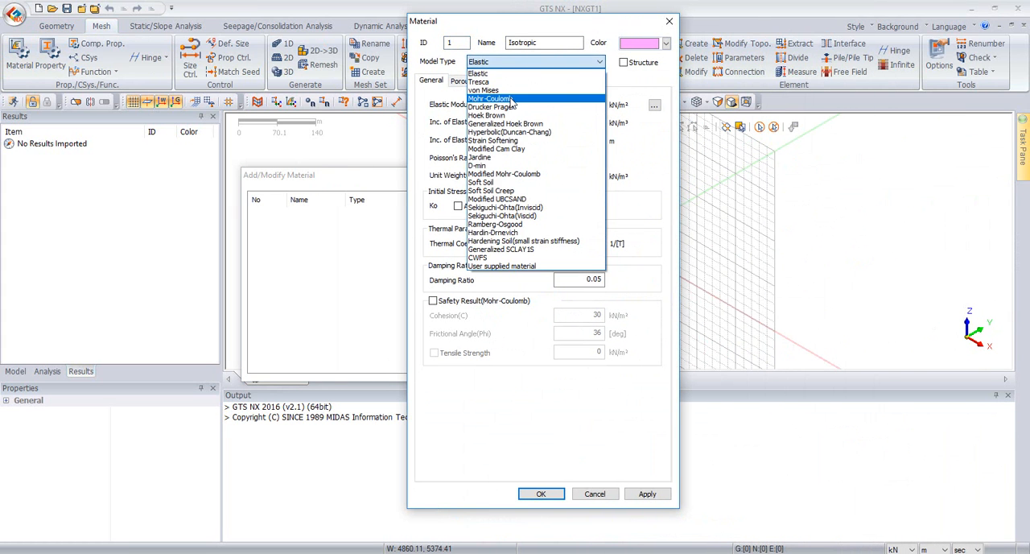
{"action": "left_click", "coordinate": [499, 98]}
{"action": "left_click_drag", "start_coordinate": [568, 41], "coordinate": [364, 64]}
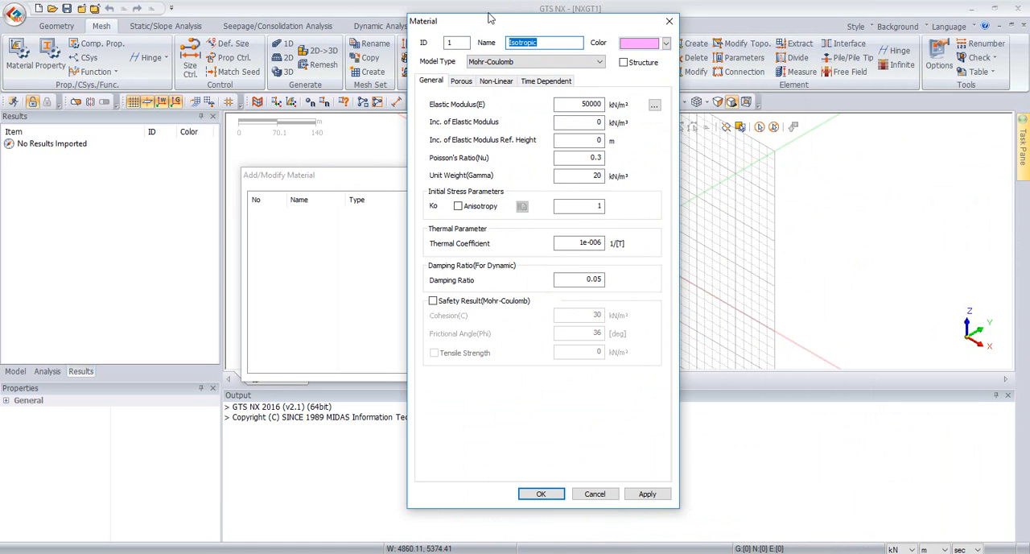
{"action": "type", "text": "clay"}
Step: Set clay's elastic modulus to 1000 kN/m², its modulus increment to 1000, Poisson's ratio to 0.35 and Ko to 0.5
{"action": "left_click_drag", "start_coordinate": [567, 107], "coordinate": [623, 112]}
{"action": "type", "text": "10"}
{"action": "key", "text": "Tab"}
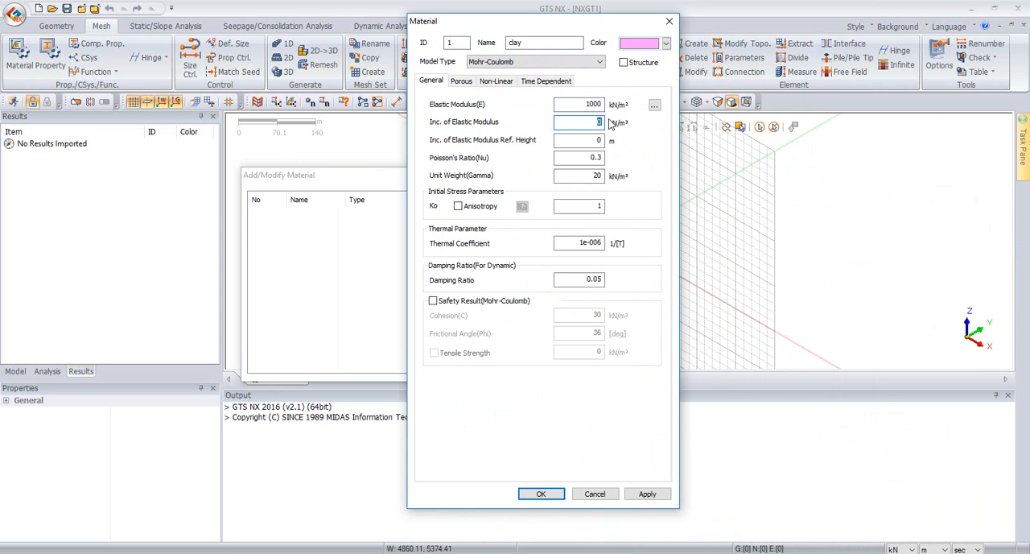
{"action": "type", "text": "1000"}
{"action": "left_click", "coordinate": [581, 140]}
{"action": "left_click", "coordinate": [604, 157]}
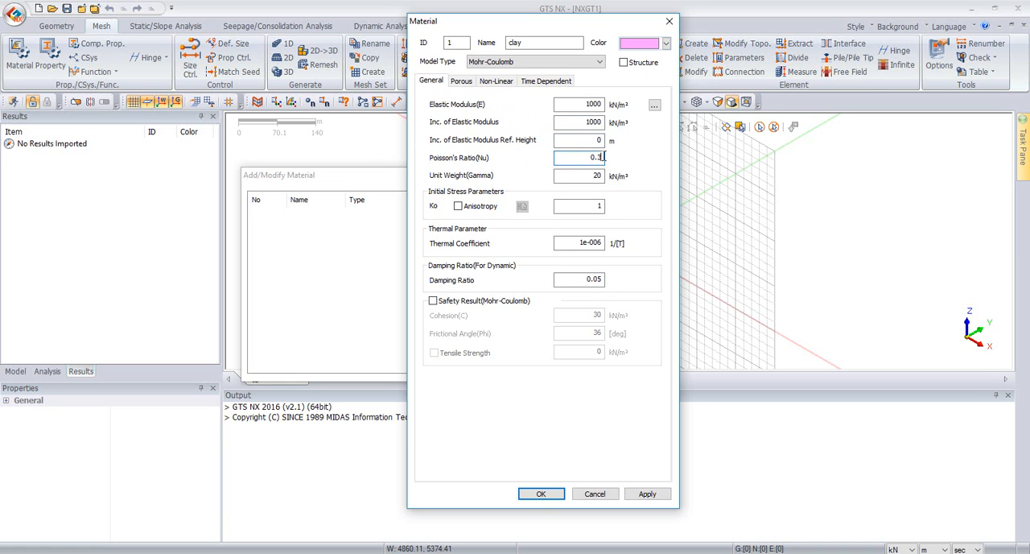
{"action": "type", "text": "5"}
{"action": "left_click_drag", "start_coordinate": [594, 206], "coordinate": [626, 206]}
{"action": "type", "text": "0.5"}
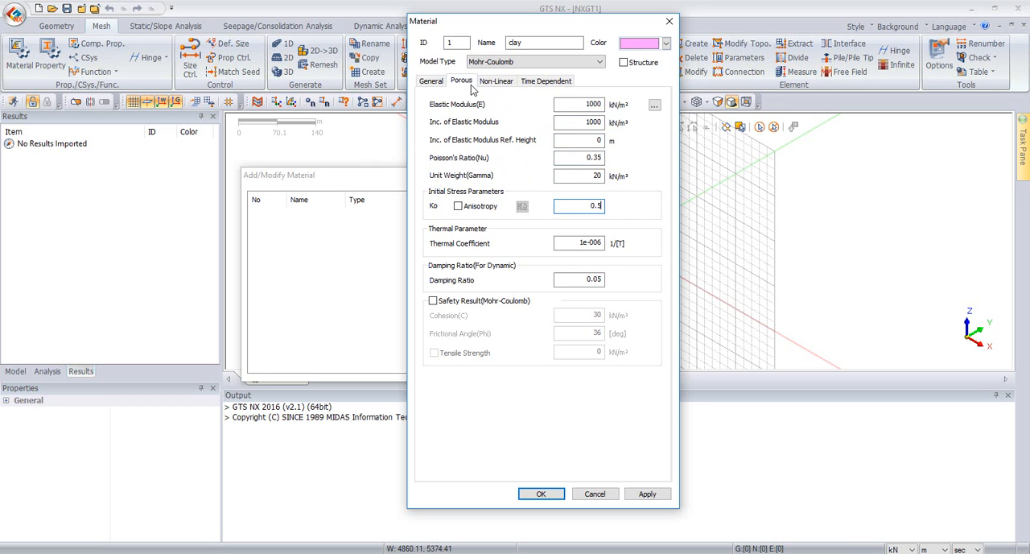
Step: Set clay's saturated unit weight to 20 kN/m³, drainage to Undrained(Effective Stiffness/Undrained Strength), and calculate the specific storativity automatically
{"action": "left_click", "coordinate": [461, 80]}
{"action": "type", "text": "20"}
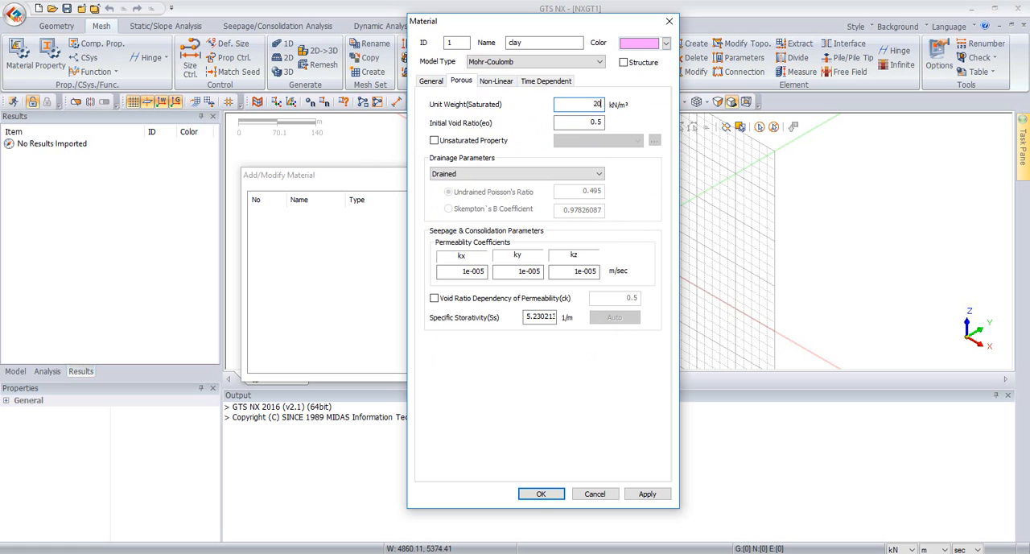
{"action": "left_click", "coordinate": [474, 174]}
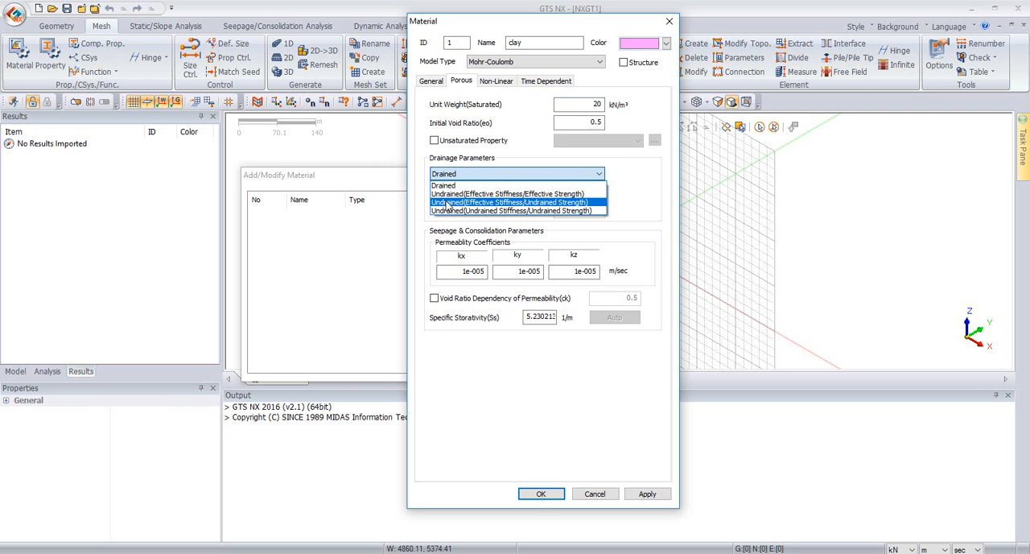
{"action": "left_click", "coordinate": [575, 203]}
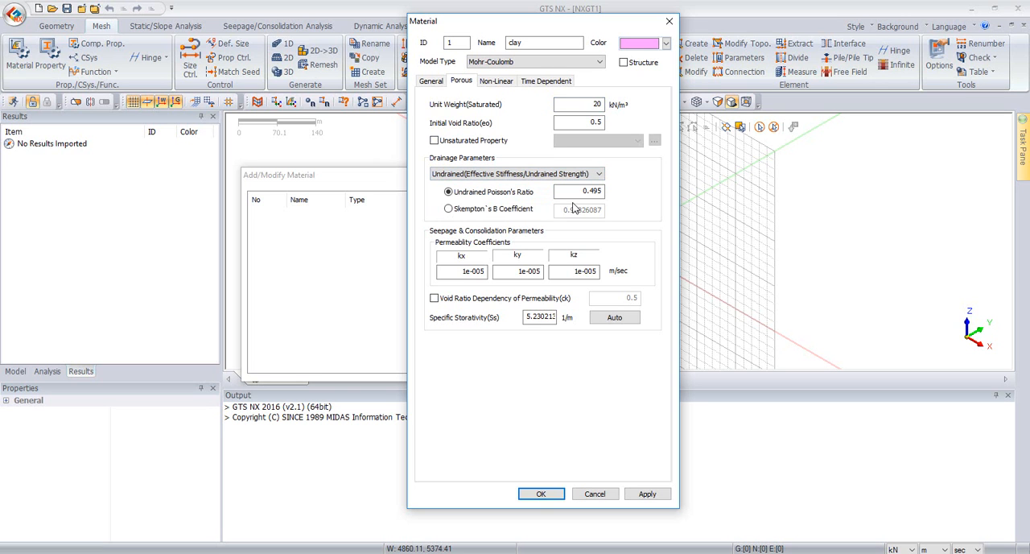
{"action": "left_click", "coordinate": [626, 319]}
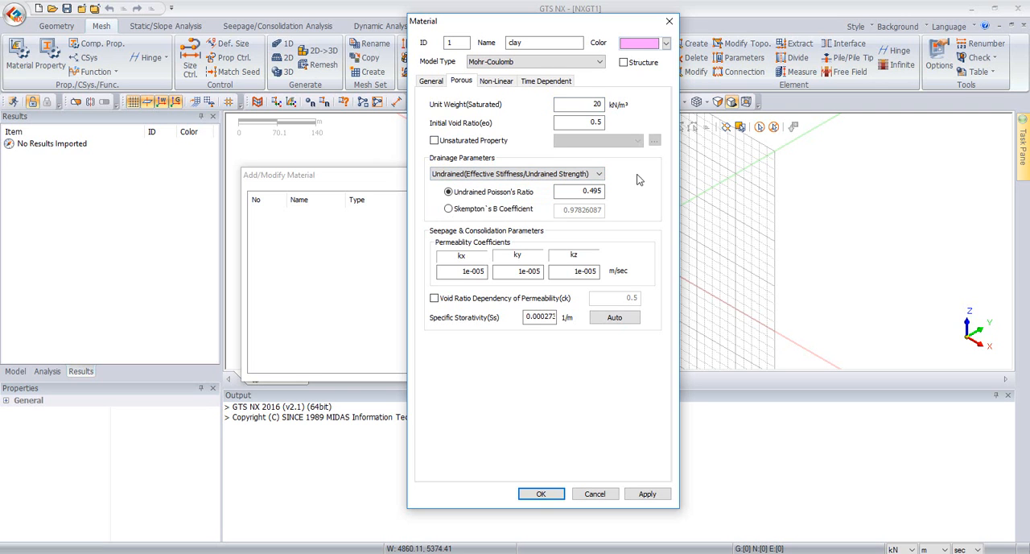
Step: Set clay's cohesion to 5, cohesion increment to 4 and frictional angle to 0, and add the material
{"action": "left_click", "coordinate": [493, 82]}
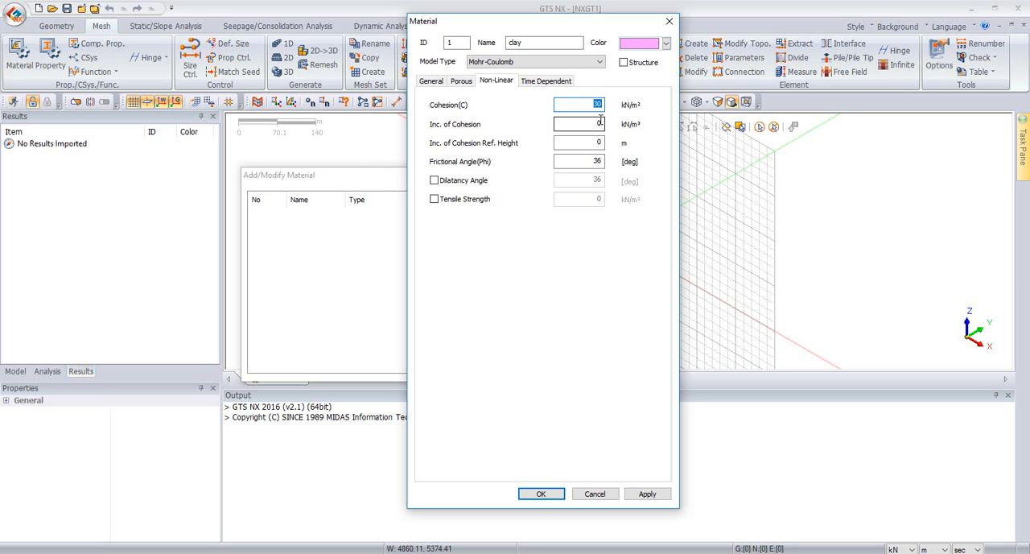
{"action": "type", "text": "5"}
{"action": "left_click", "coordinate": [600, 124]}
{"action": "type", "text": "4"}
{"action": "key", "text": "Tab"}
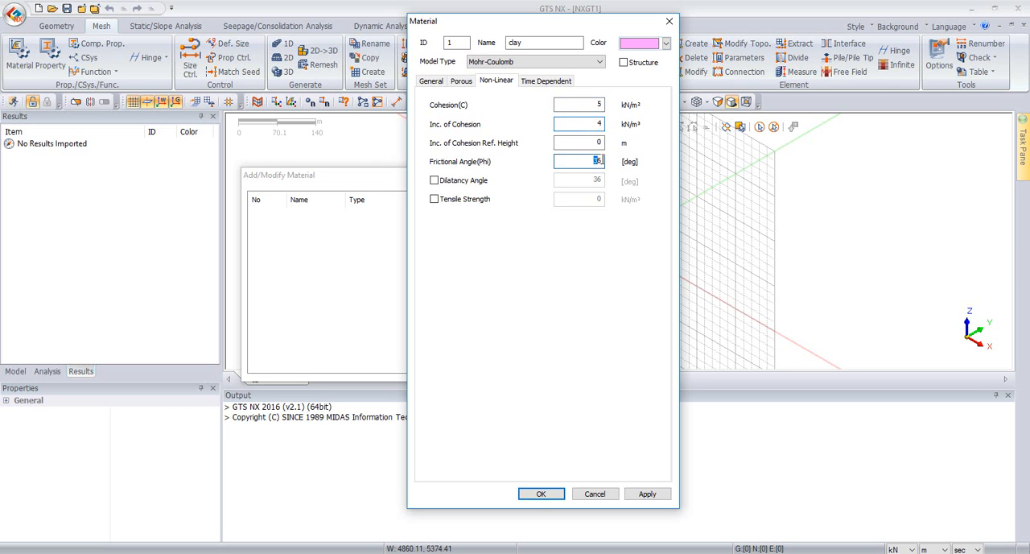
{"action": "type", "text": "0"}
{"action": "left_click", "coordinate": [658, 499]}
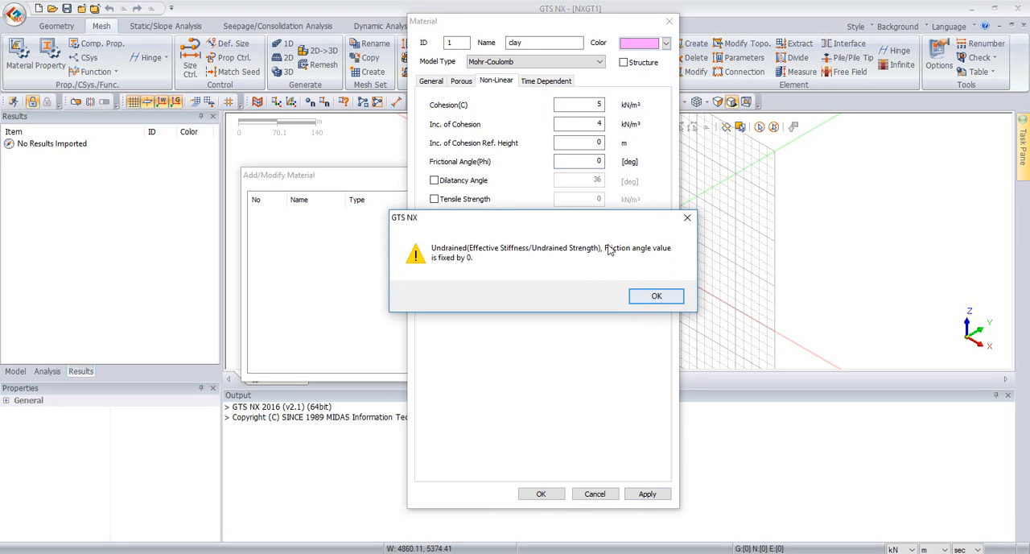
{"action": "left_click", "coordinate": [673, 296]}
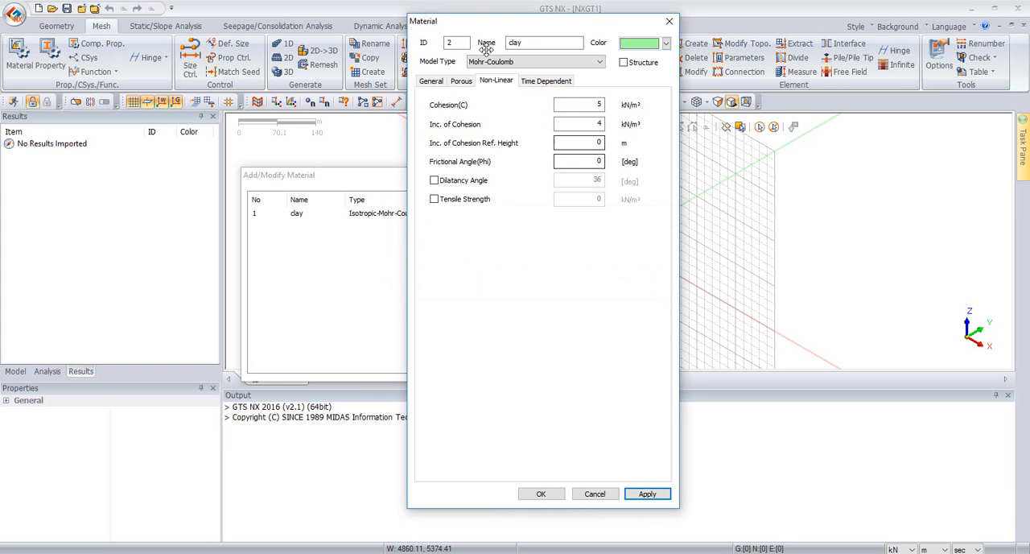
Step: Define the second material as an Elastic structure material named steel
{"action": "left_click", "coordinate": [522, 42]}
{"action": "left_click", "coordinate": [496, 65]}
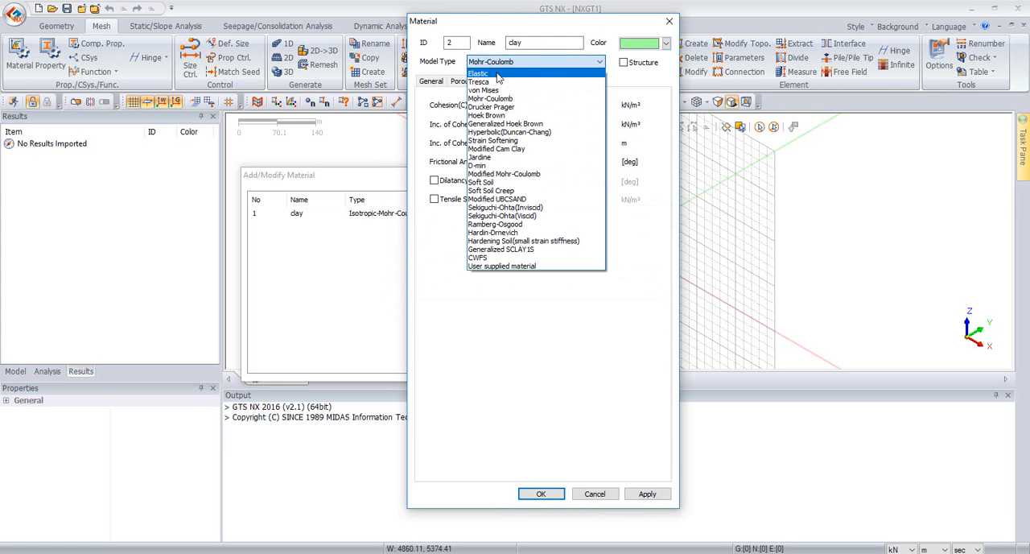
{"action": "left_click", "coordinate": [498, 75]}
{"action": "double_click", "coordinate": [515, 43]}
{"action": "type", "text": "steel"}
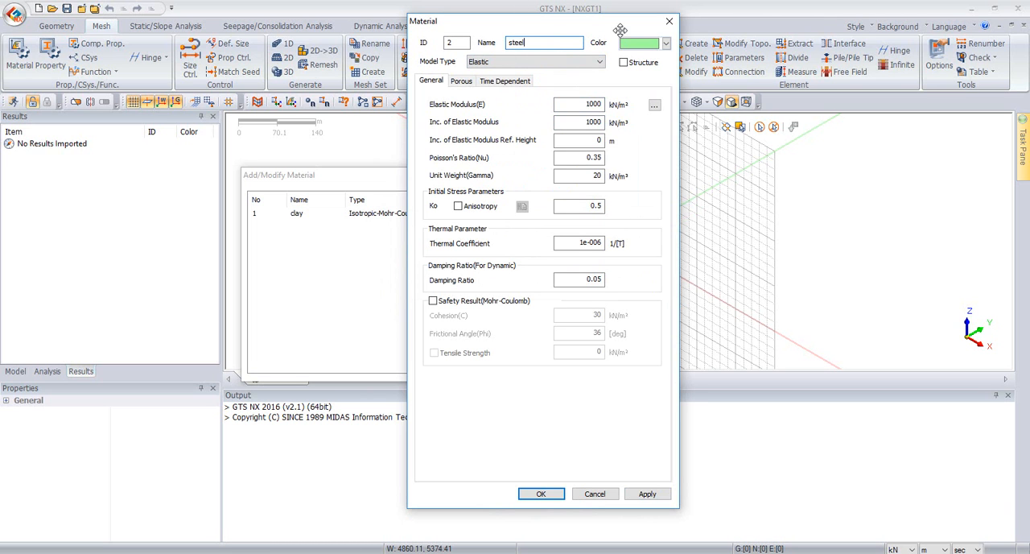
{"action": "left_click", "coordinate": [624, 63]}
Step: Give steel an elastic modulus of 210000000 kN/m², Poisson's ratio 0.3 and unit weight 78 kN/m³, and finish the material definitions
{"action": "double_click", "coordinate": [575, 104]}
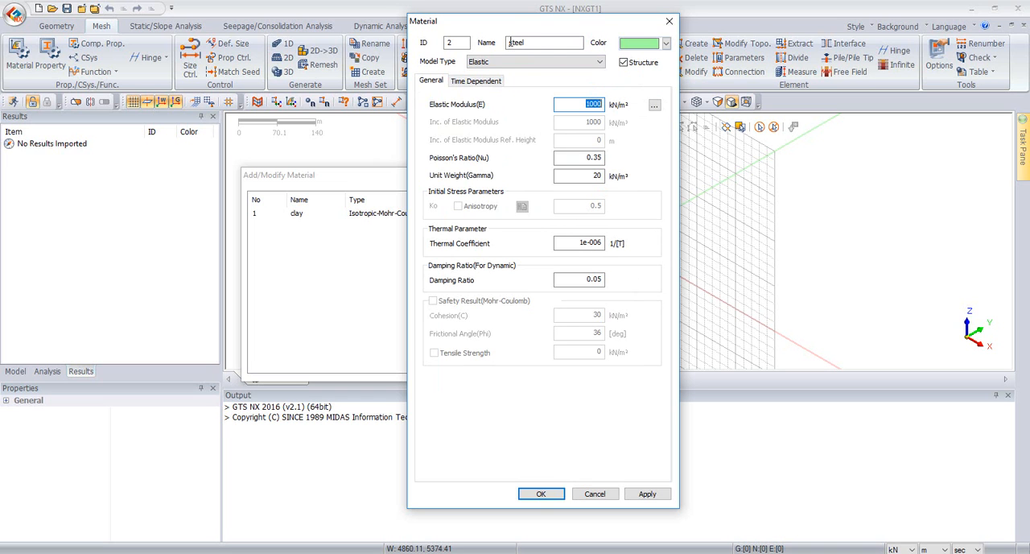
{"action": "type", "text": "2"}
{"action": "left_click", "coordinate": [596, 158]}
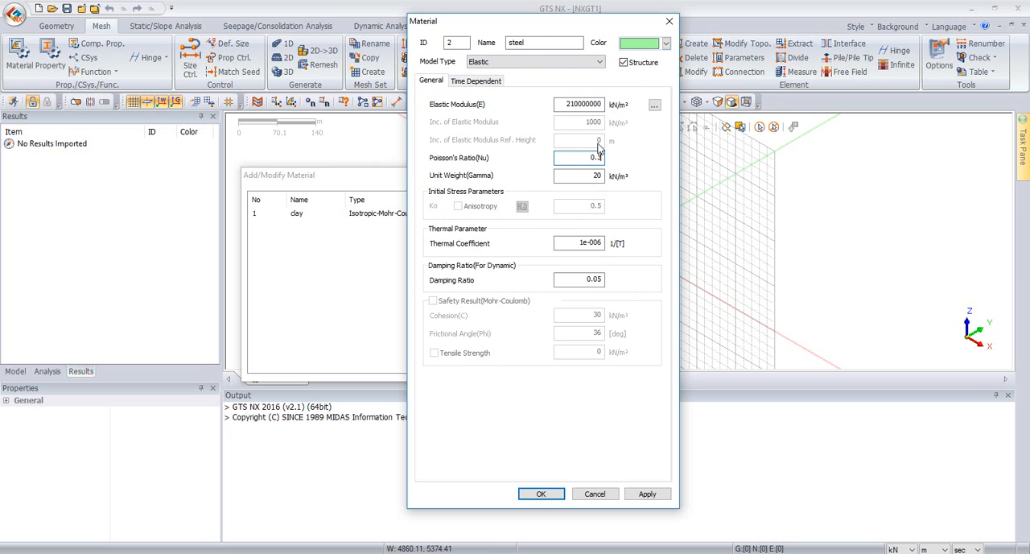
{"action": "double_click", "coordinate": [599, 175]}
{"action": "type", "text": "78"}
{"action": "left_click", "coordinate": [528, 495]}
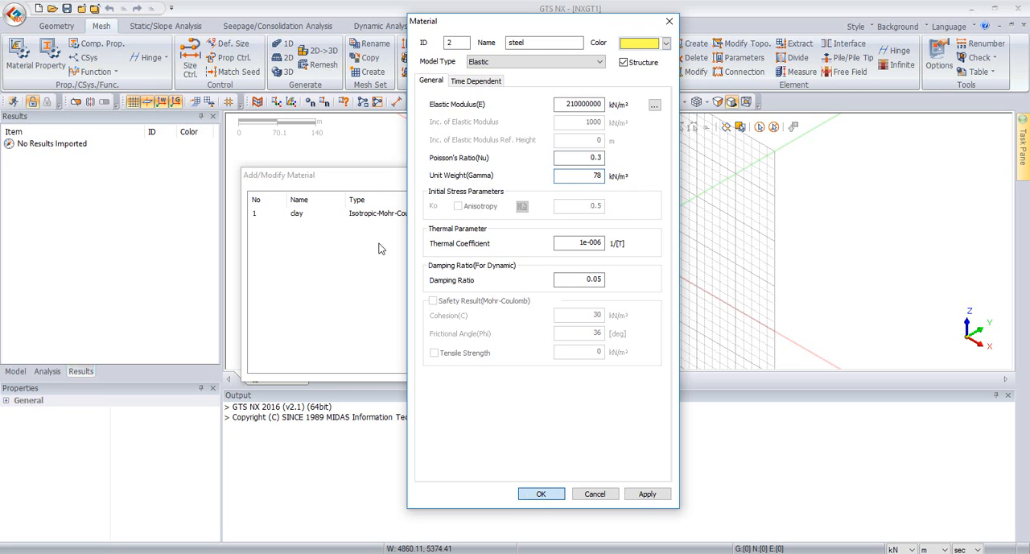
{"action": "left_click", "coordinate": [465, 369]}
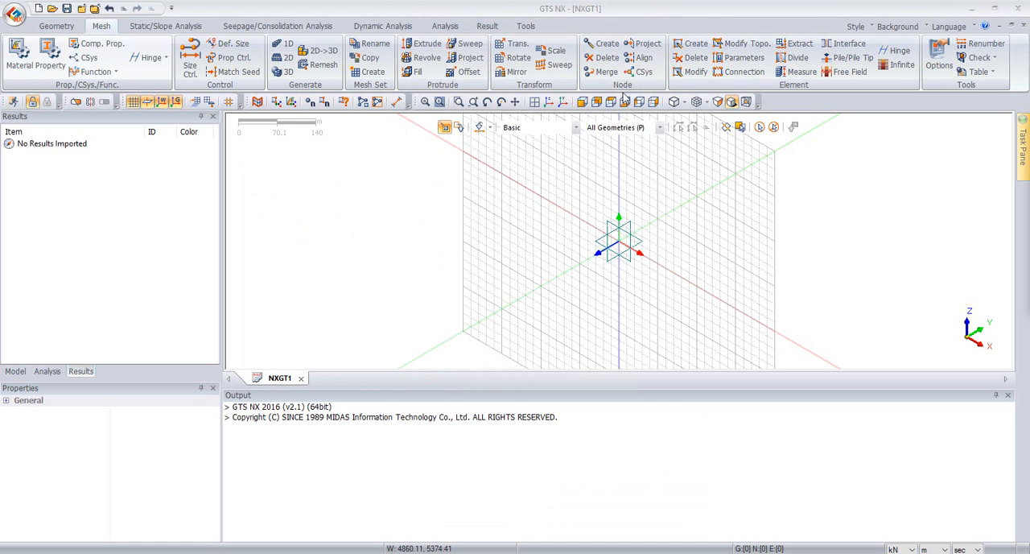
Step: Create a 3D solid property named clay that uses the clay material
{"action": "left_click_drag", "start_coordinate": [424, 104], "coordinate": [325, 136]}
{"action": "left_click", "coordinate": [456, 160]}
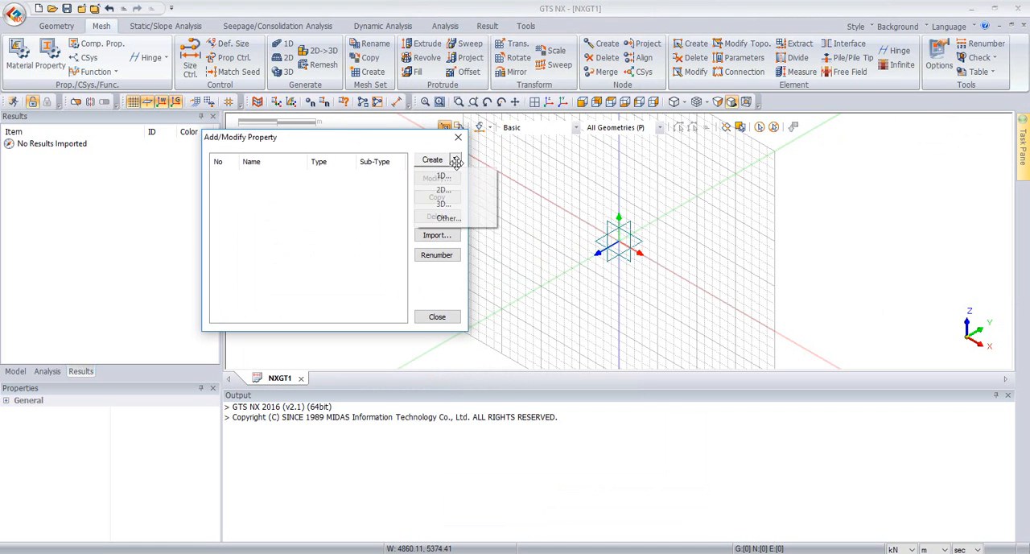
{"action": "left_click", "coordinate": [453, 203]}
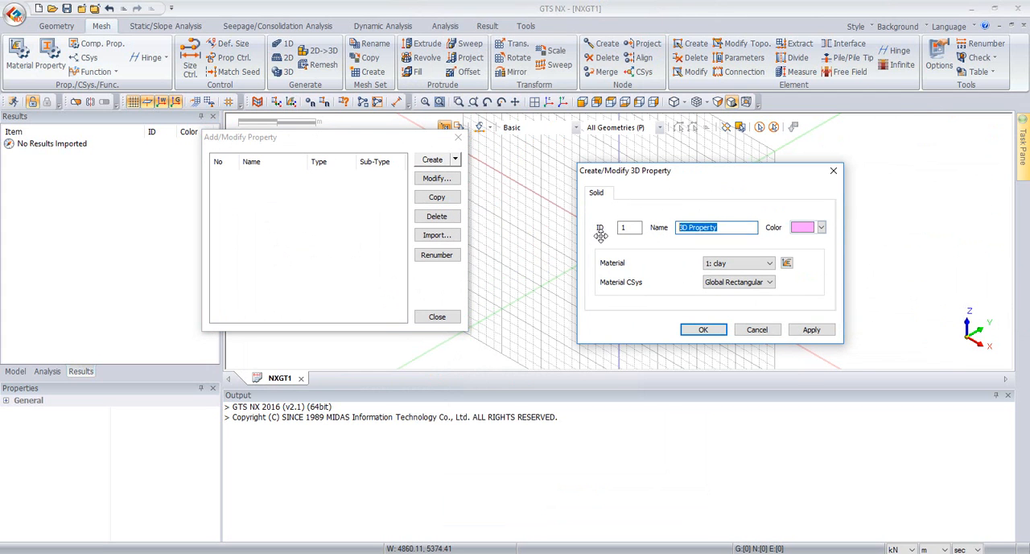
{"action": "type", "text": "clay"}
{"action": "left_click", "coordinate": [691, 331]}
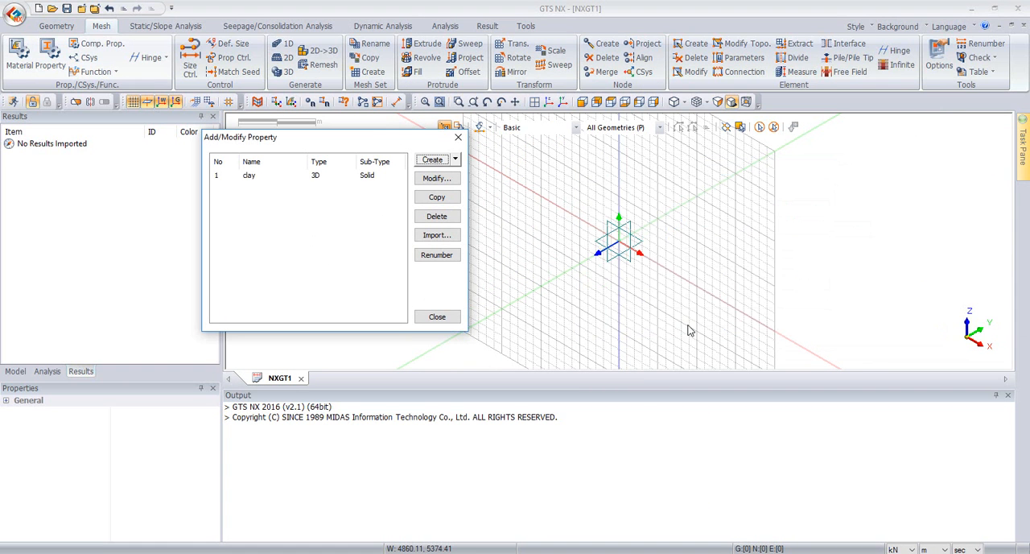
Step: Create a 2D shell property named pile with the steel material and a uniform thickness of 0.05 m
{"action": "left_click", "coordinate": [455, 160]}
{"action": "left_click", "coordinate": [451, 185]}
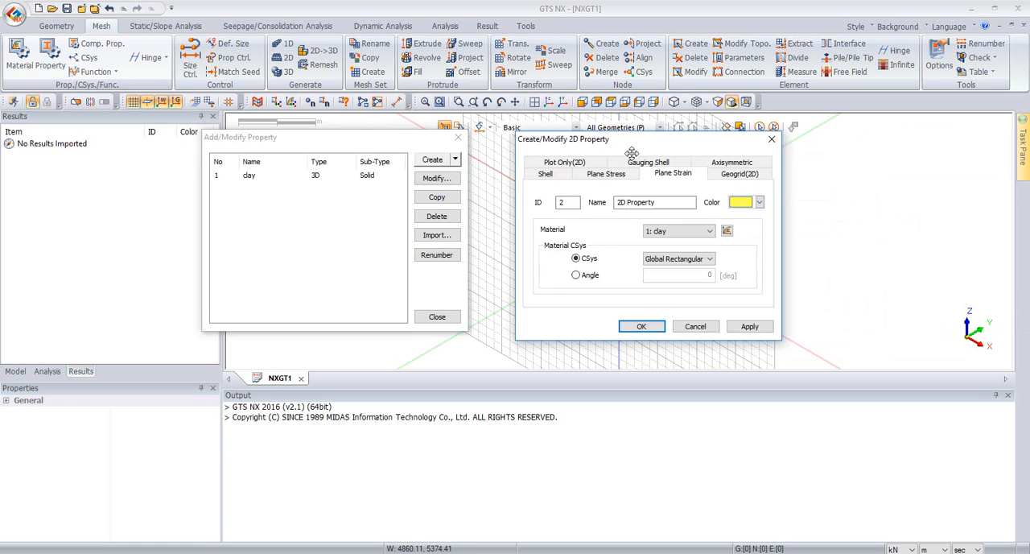
{"action": "left_click", "coordinate": [400, 193]}
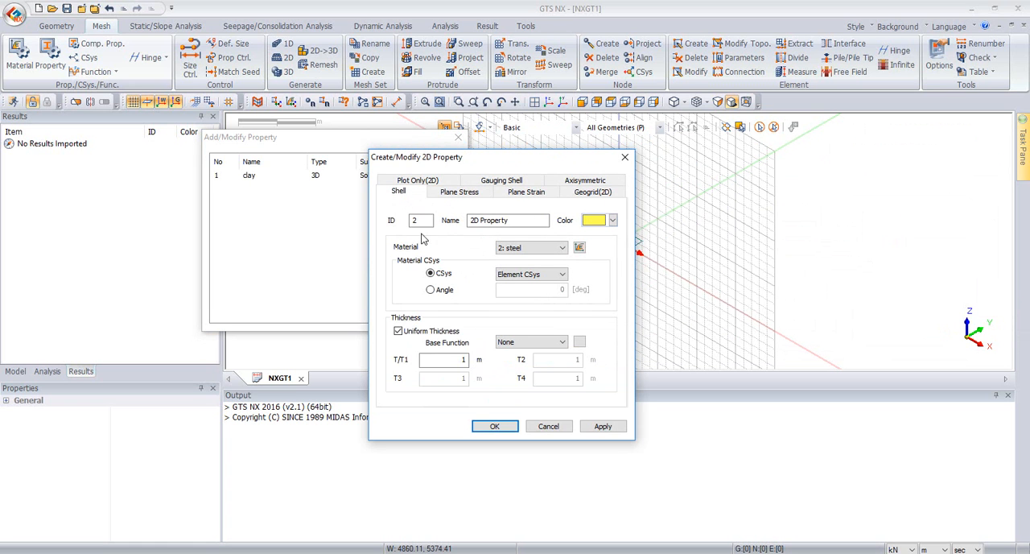
{"action": "left_click", "coordinate": [452, 359]}
{"action": "type", "text": "0.0"}
{"action": "left_click_drag", "start_coordinate": [521, 222], "coordinate": [413, 233]}
{"action": "type", "text": "pl"}
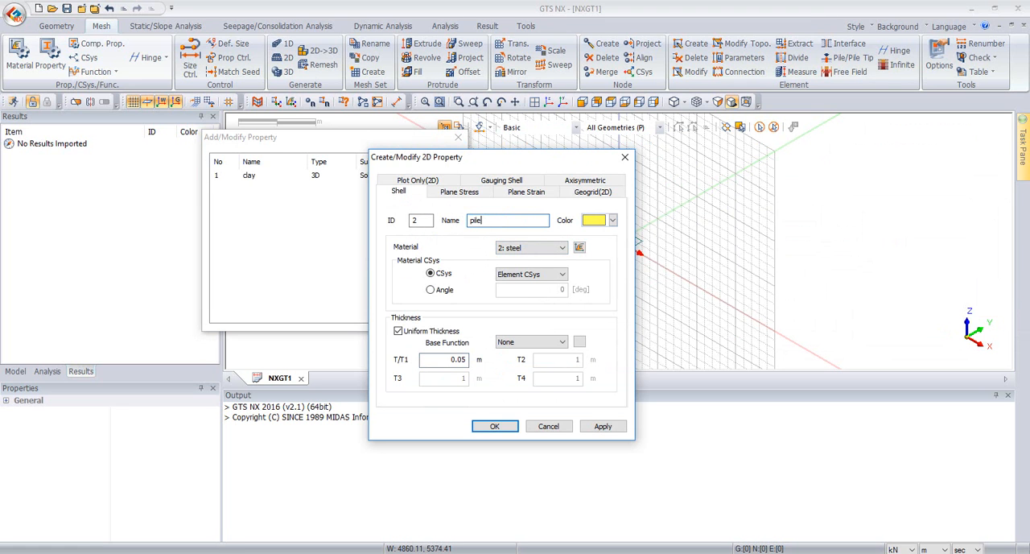
{"action": "left_click", "coordinate": [494, 425]}
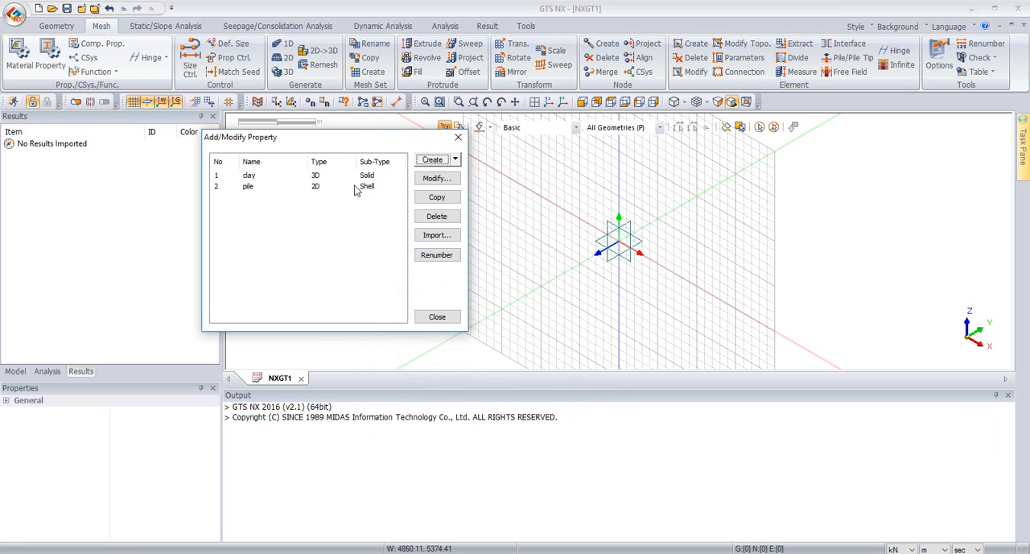
{"action": "left_click", "coordinate": [451, 317]}
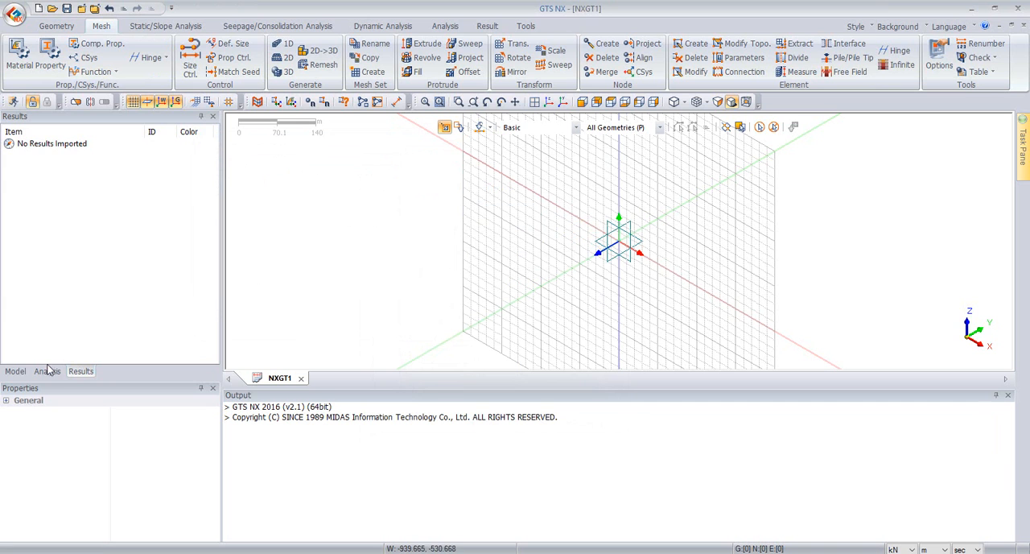
Step: Show the model tree and expand its Mesh branch to inspect the mesh sets
{"action": "left_click", "coordinate": [15, 371]}
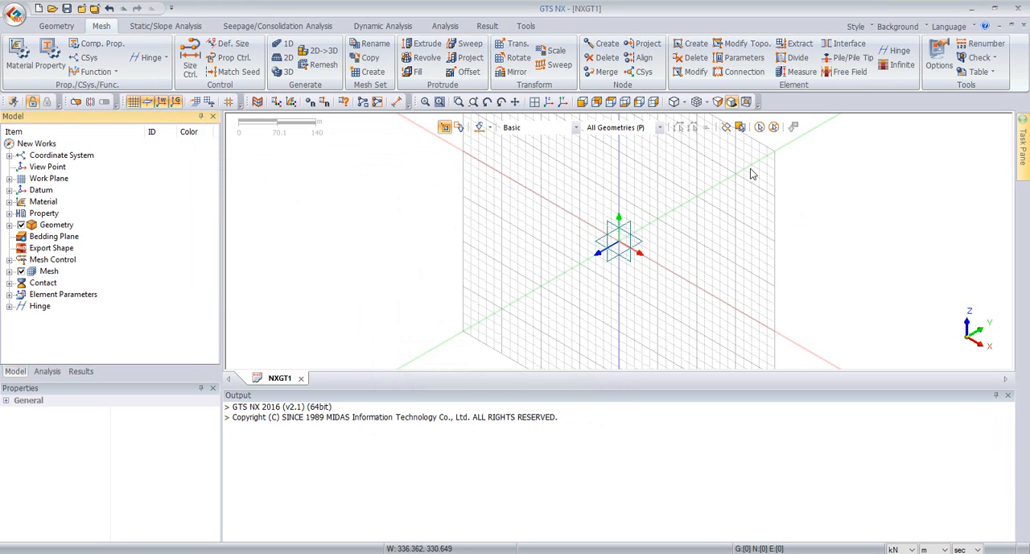
{"action": "scroll", "coordinate": [679, 208], "scroll_direction": "up", "scroll_amount": 2}
{"action": "scroll", "coordinate": [627, 261], "scroll_direction": "up", "scroll_amount": 1}
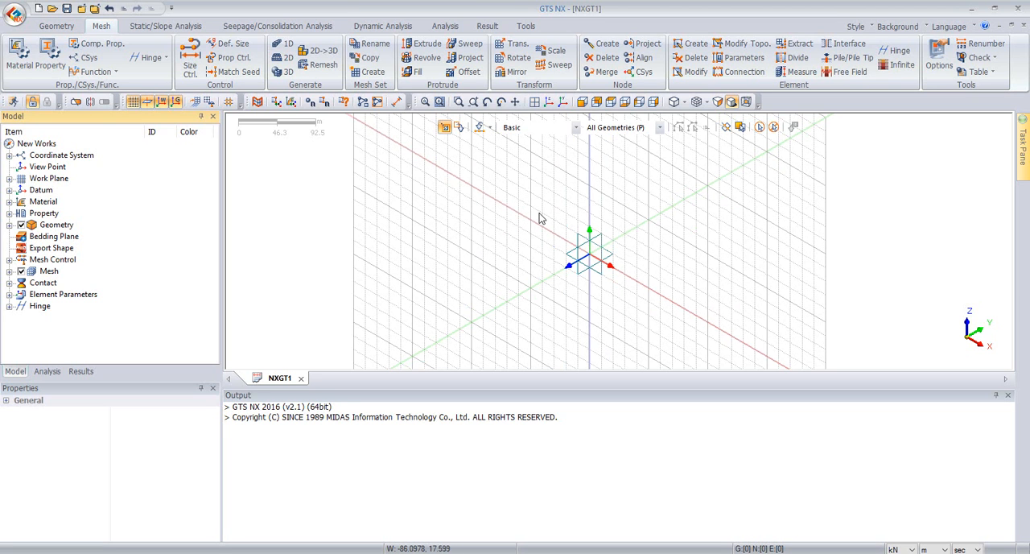
{"action": "left_click", "coordinate": [8, 272]}
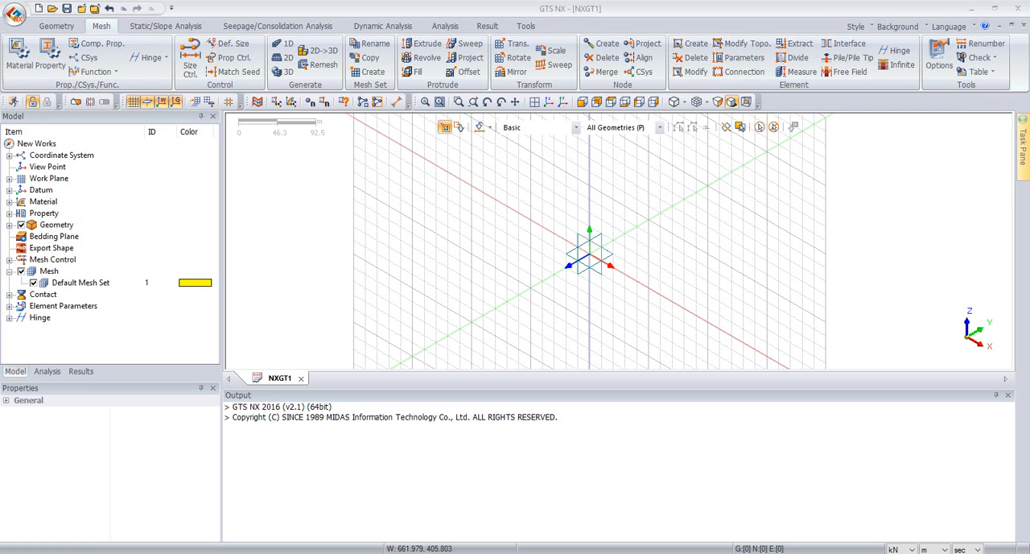
Step: Create a solid box with origin -30, 0, -30, width X 60 m, width Y 30 m and height 30 m
{"action": "left_click", "coordinate": [57, 26]}
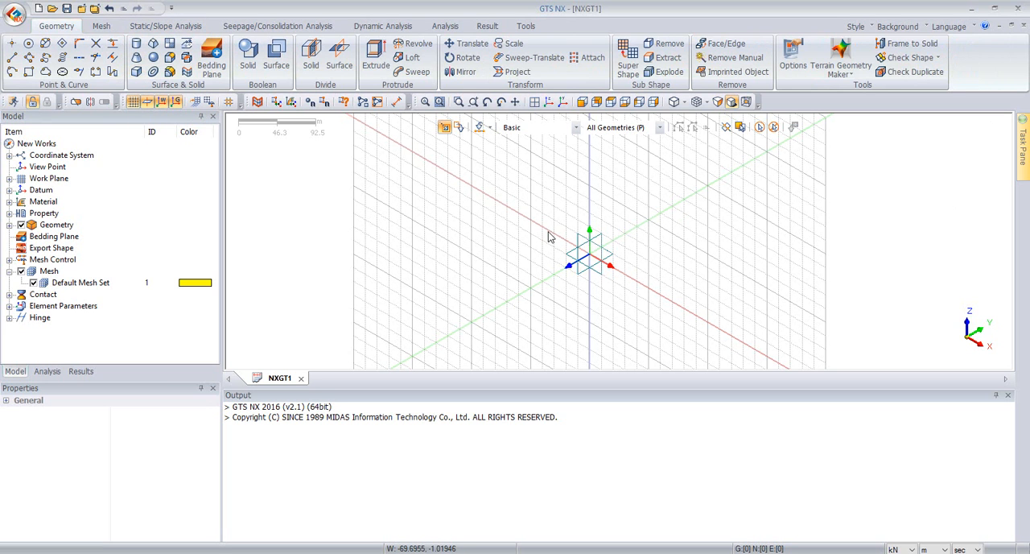
{"action": "left_click", "coordinate": [138, 72]}
{"action": "left_click_drag", "start_coordinate": [540, 191], "coordinate": [279, 191]}
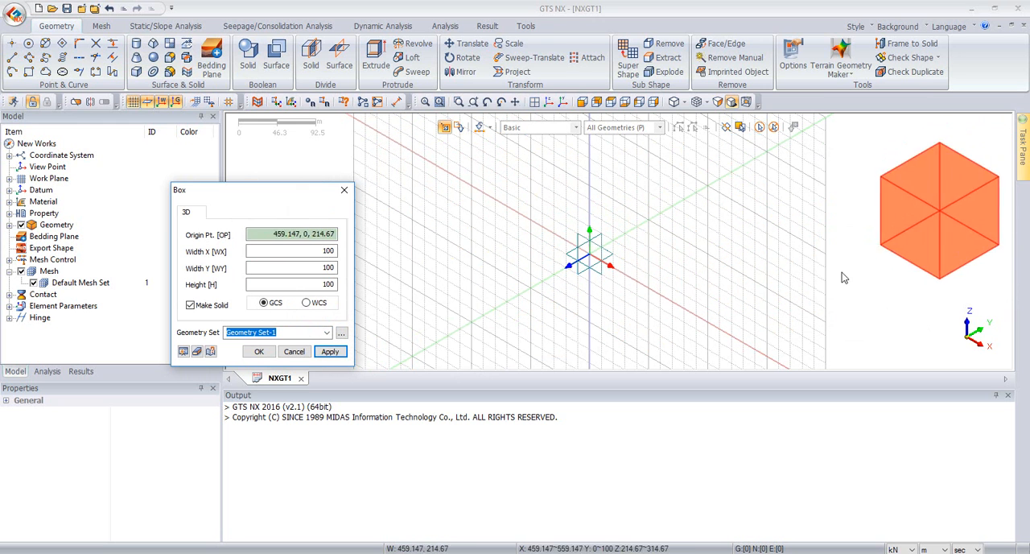
{"action": "left_click", "coordinate": [333, 235]}
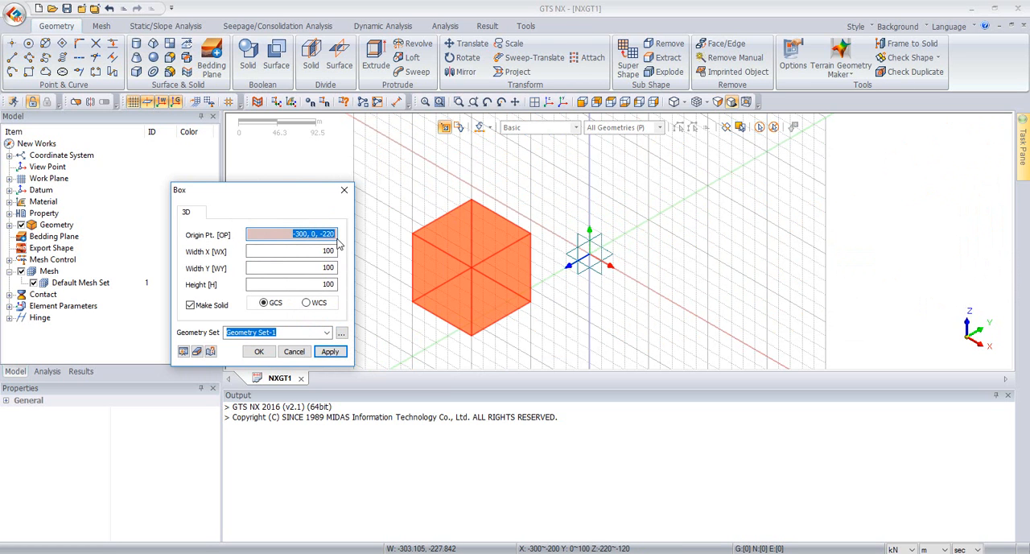
{"action": "key", "text": "BackSpace"}
{"action": "left_click", "coordinate": [334, 251]}
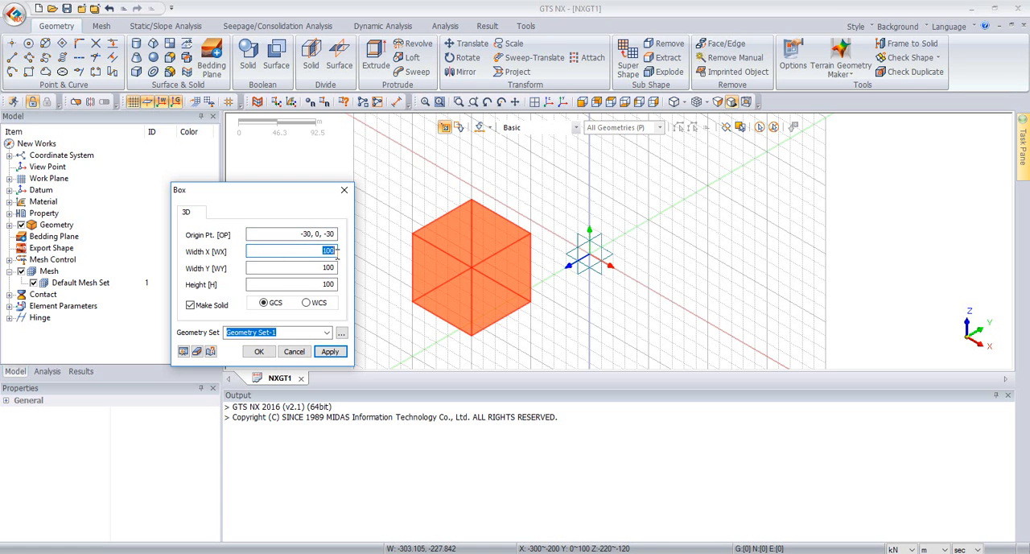
{"action": "key", "text": "Tab"}
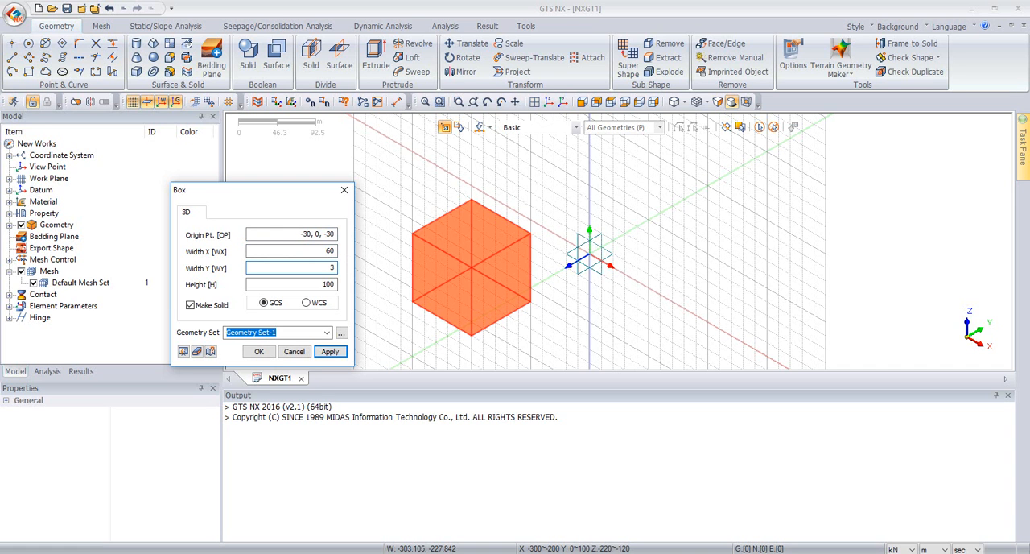
{"action": "left_click", "coordinate": [318, 284]}
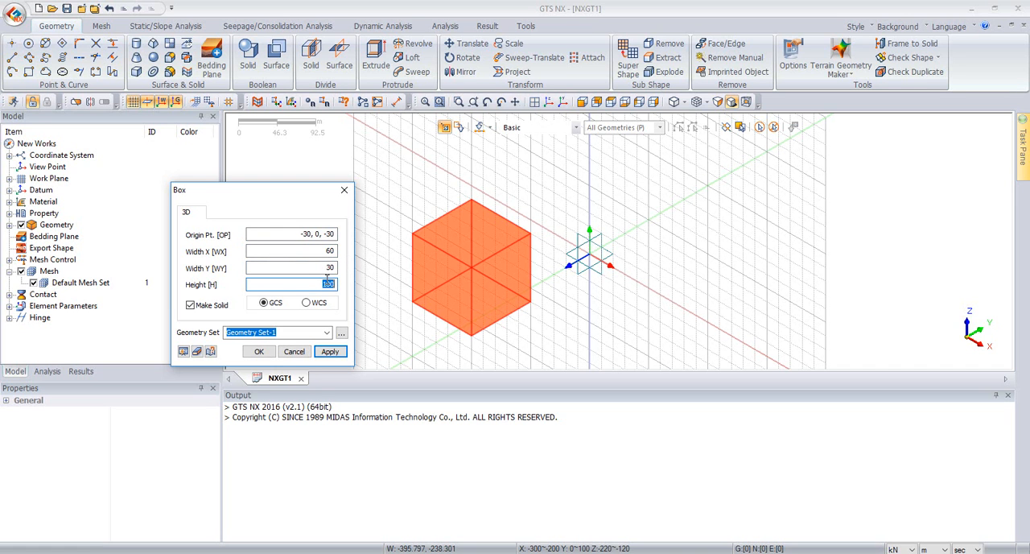
{"action": "type", "text": "30"}
{"action": "left_click", "coordinate": [185, 351]}
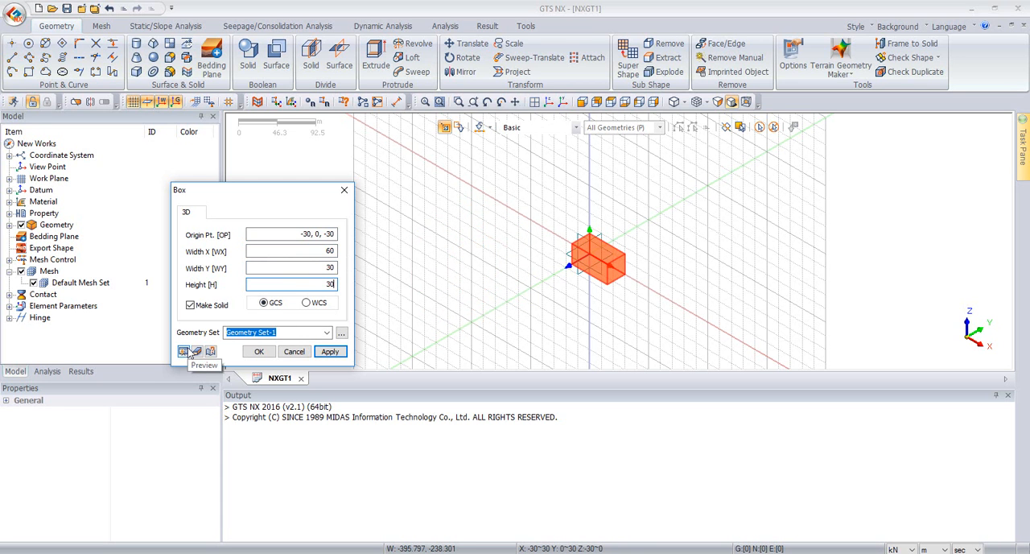
{"action": "left_click", "coordinate": [259, 352]}
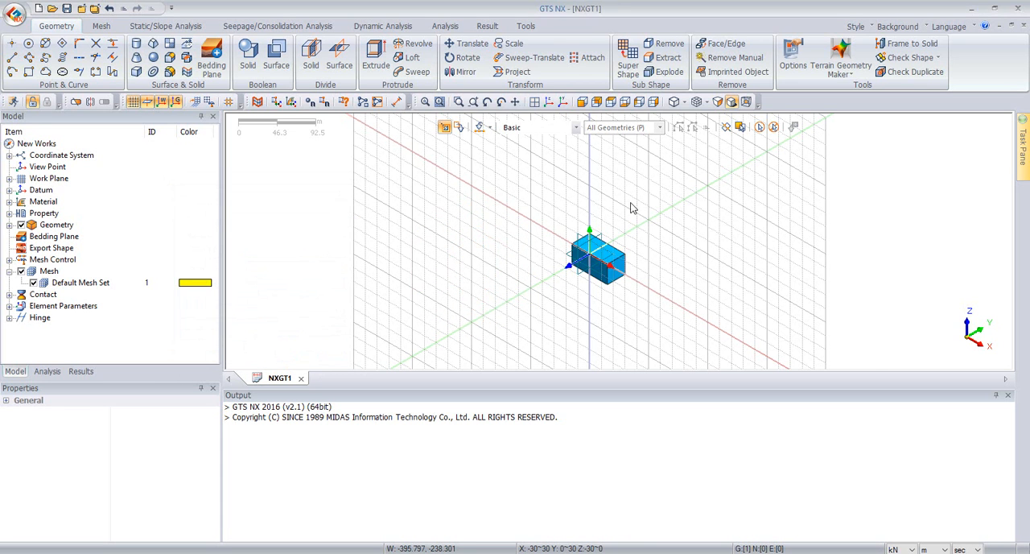
Step: Examine the soil box from several viewing angles, including its position relative to the origin and the work plane
{"action": "middle_click_drag", "start_coordinate": [773, 265], "coordinate": [586, 225]}
{"action": "scroll", "coordinate": [585, 225], "scroll_direction": "up", "scroll_amount": 3}
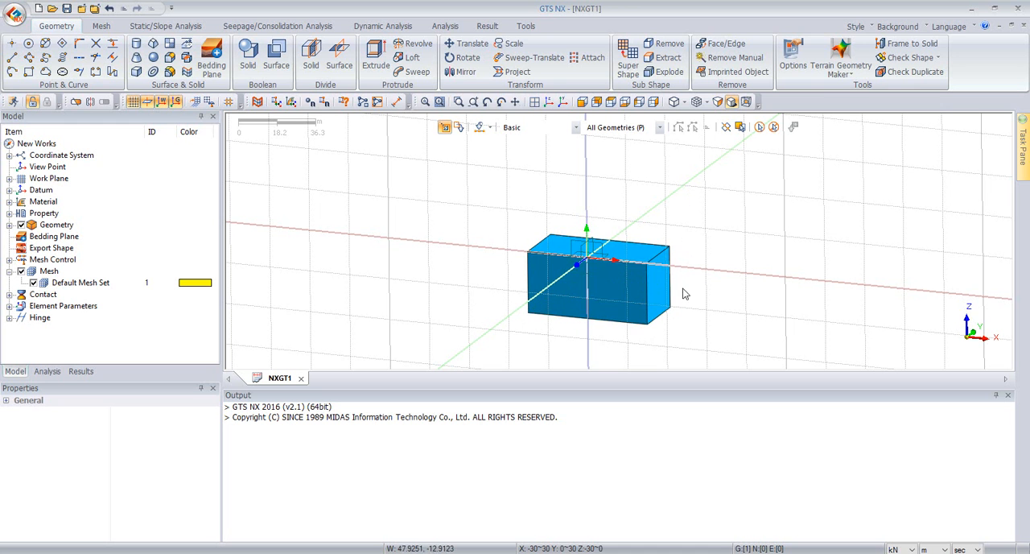
{"action": "middle_click_drag", "start_coordinate": [654, 228], "coordinate": [632, 231]}
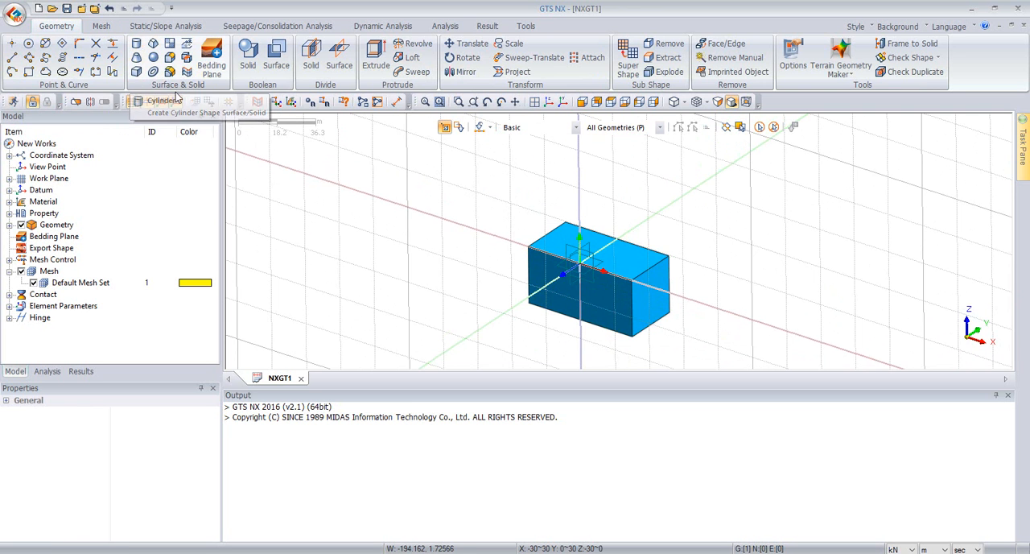
{"action": "scroll", "coordinate": [736, 211], "scroll_direction": "down", "scroll_amount": 2}
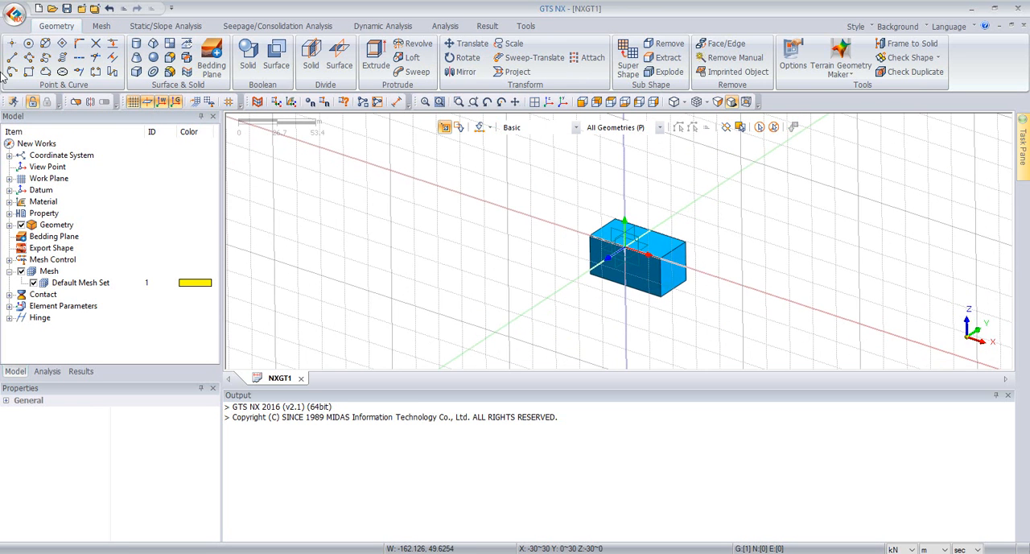
{"action": "middle_click_drag", "start_coordinate": [538, 213], "coordinate": [652, 201]}
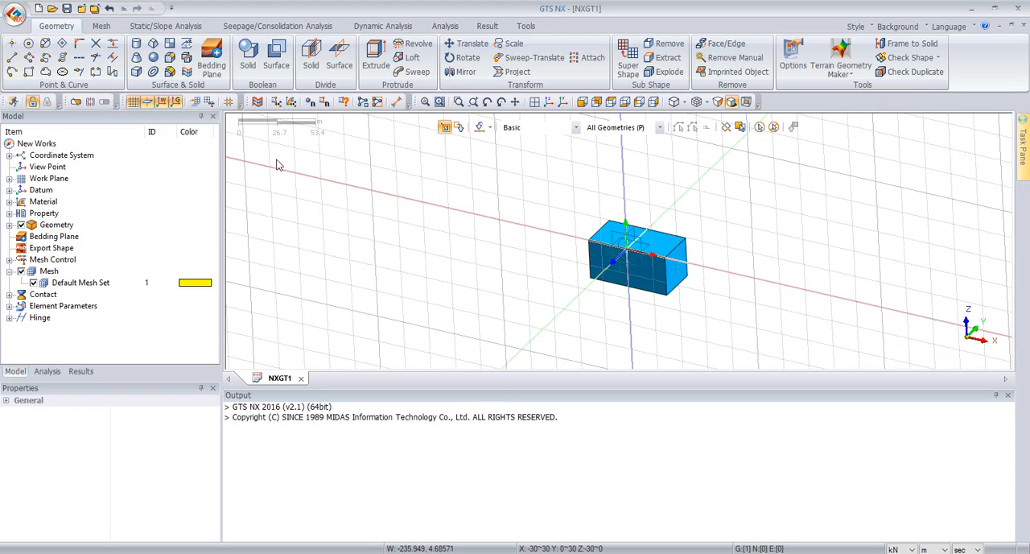
{"action": "middle_click_drag", "start_coordinate": [561, 232], "coordinate": [773, 258]}
{"action": "middle_click_drag", "start_coordinate": [877, 251], "coordinate": [574, 253]}
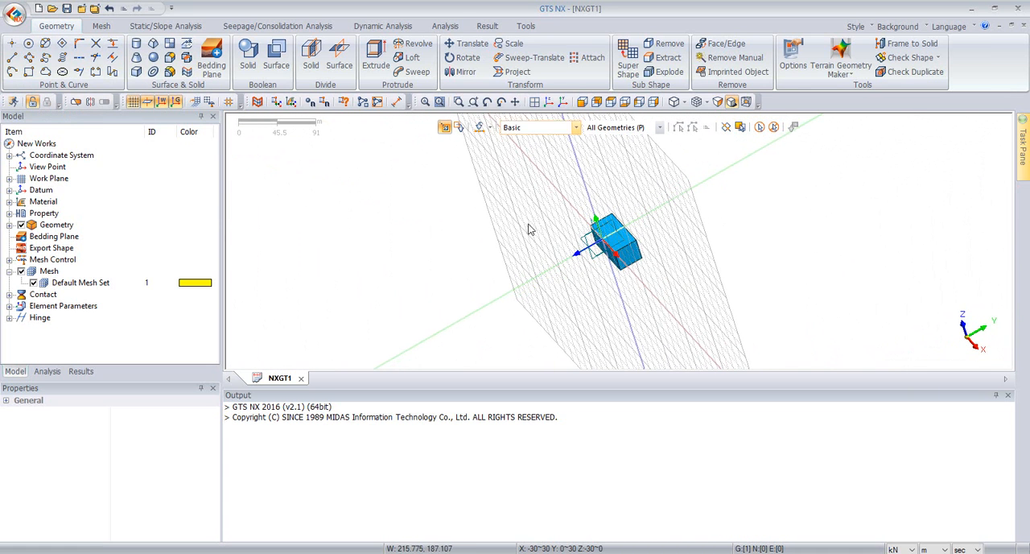
{"action": "middle_click_drag", "start_coordinate": [627, 165], "coordinate": [628, 166]}
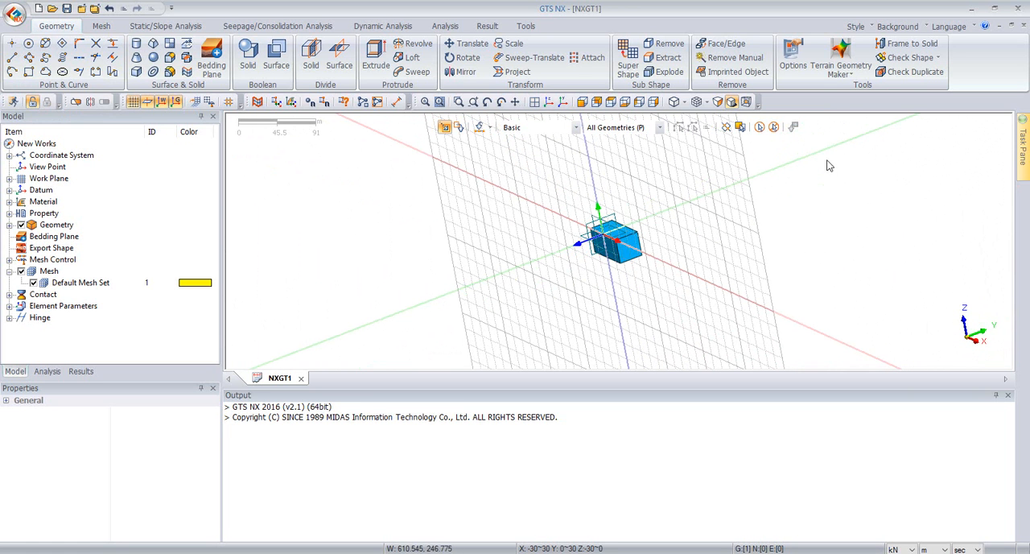
{"action": "middle_click_drag", "start_coordinate": [747, 235], "coordinate": [779, 296]}
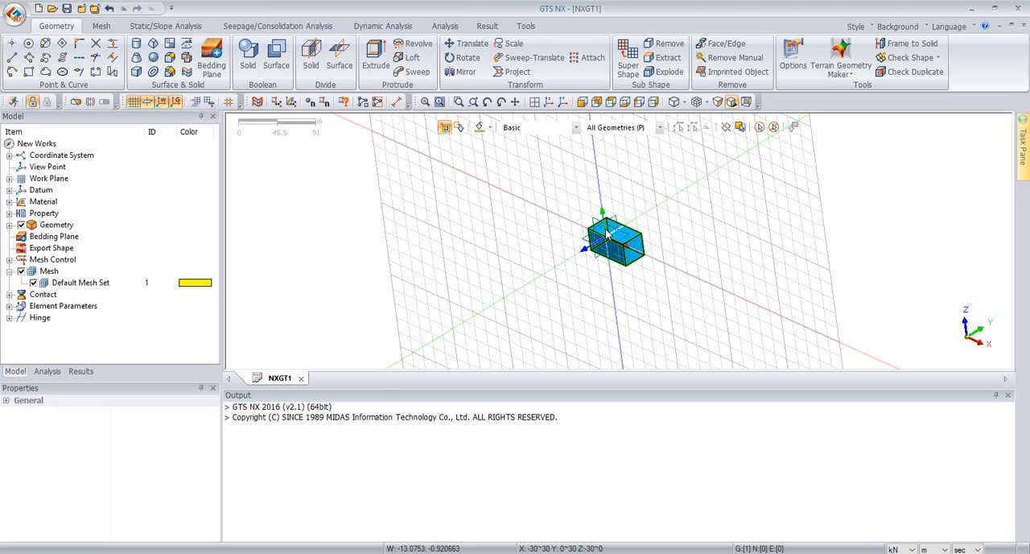
Step: Switch the active work plane to XY (0,0,1)
{"action": "left_click", "coordinate": [9, 178]}
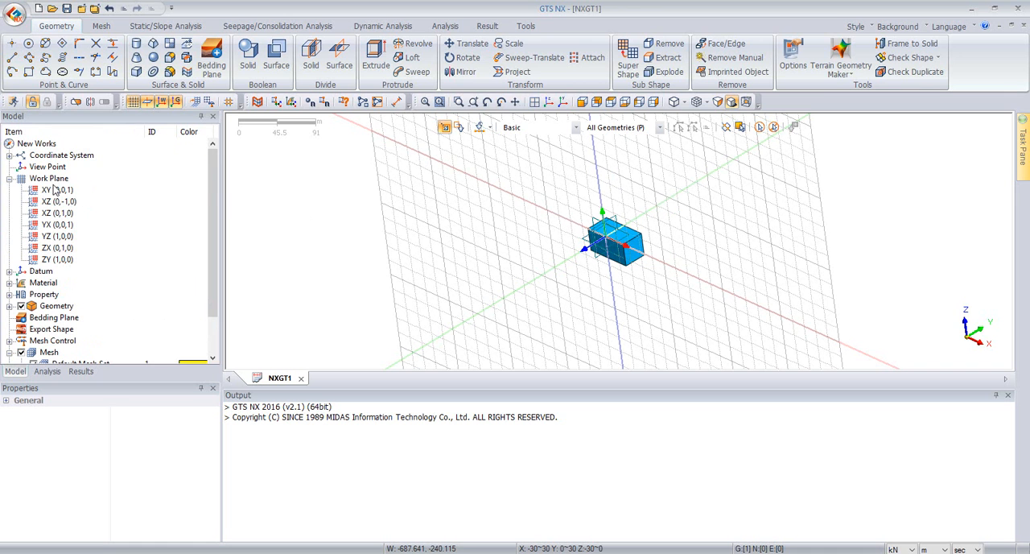
{"action": "left_click", "coordinate": [52, 190]}
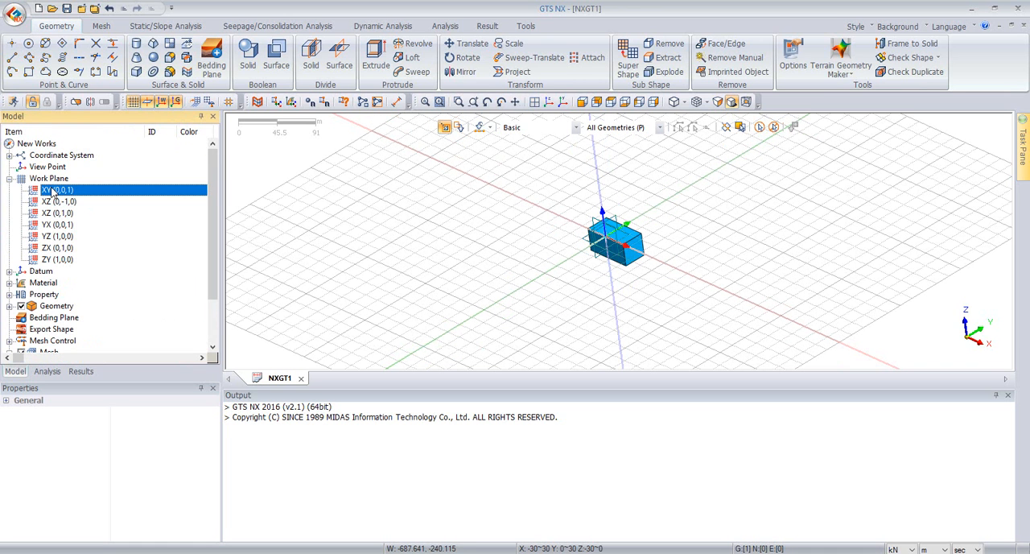
{"action": "middle_click_drag", "start_coordinate": [665, 247], "coordinate": [749, 249]}
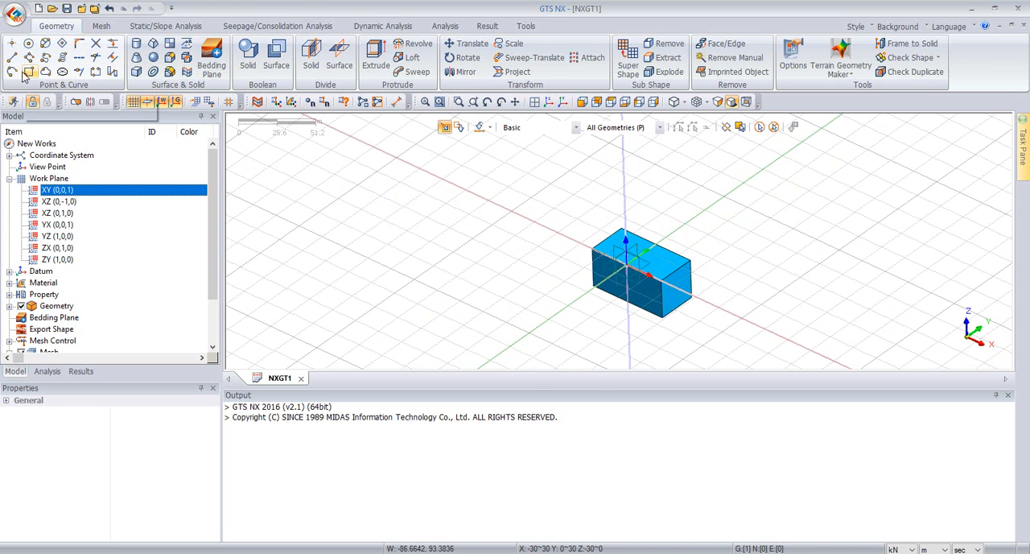
Step: Draw a circular face with a radius of 2.5 m centred at the origin on the soil box's top edge
{"action": "left_click", "coordinate": [34, 43]}
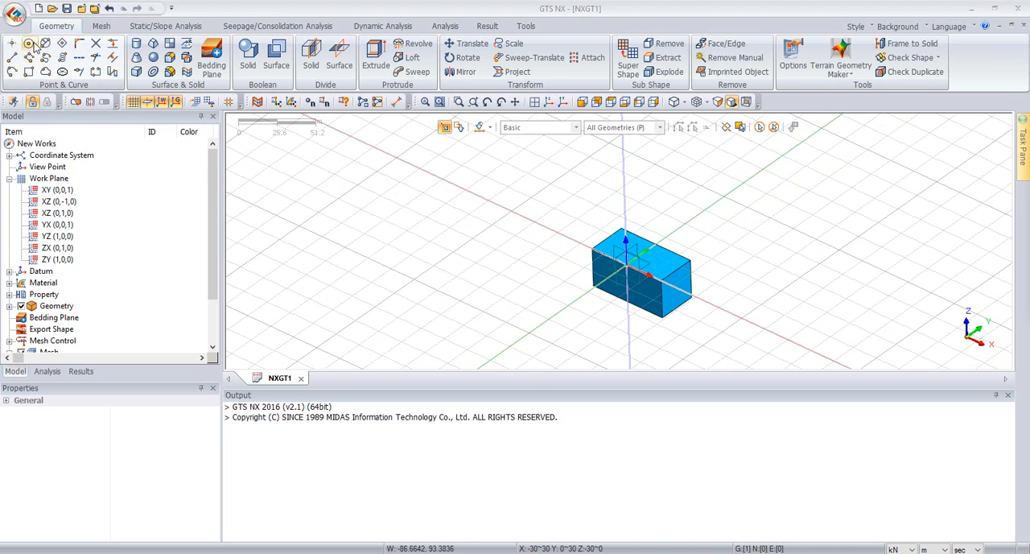
{"action": "left_click_drag", "start_coordinate": [1029, 146], "coordinate": [453, 176]}
{"action": "left_click", "coordinate": [373, 287]}
{"action": "scroll", "coordinate": [612, 235], "scroll_direction": "up", "scroll_amount": 1}
{"action": "scroll", "coordinate": [624, 258], "scroll_direction": "up", "scroll_amount": 2}
{"action": "left_click", "coordinate": [651, 290]}
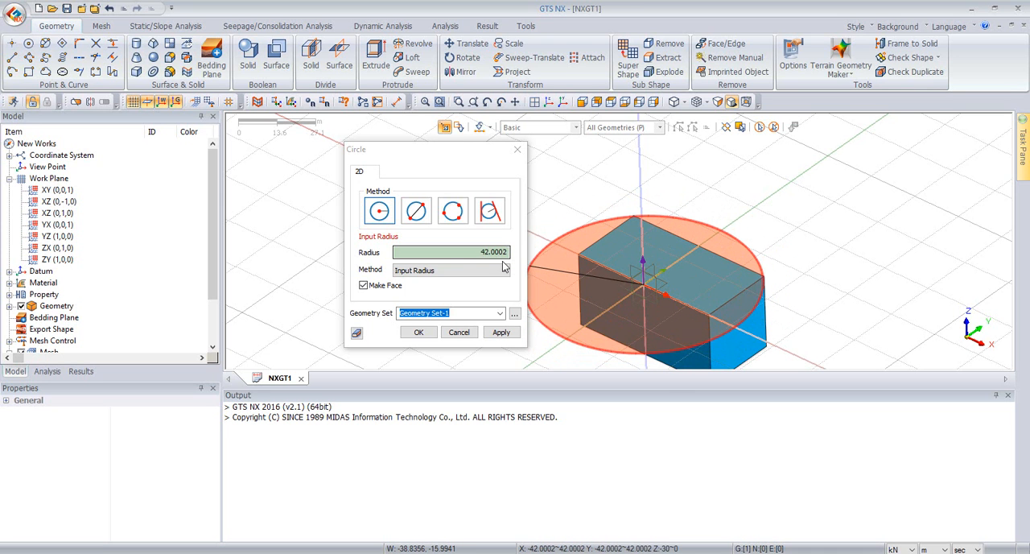
{"action": "left_click_drag", "start_coordinate": [472, 252], "coordinate": [518, 250]}
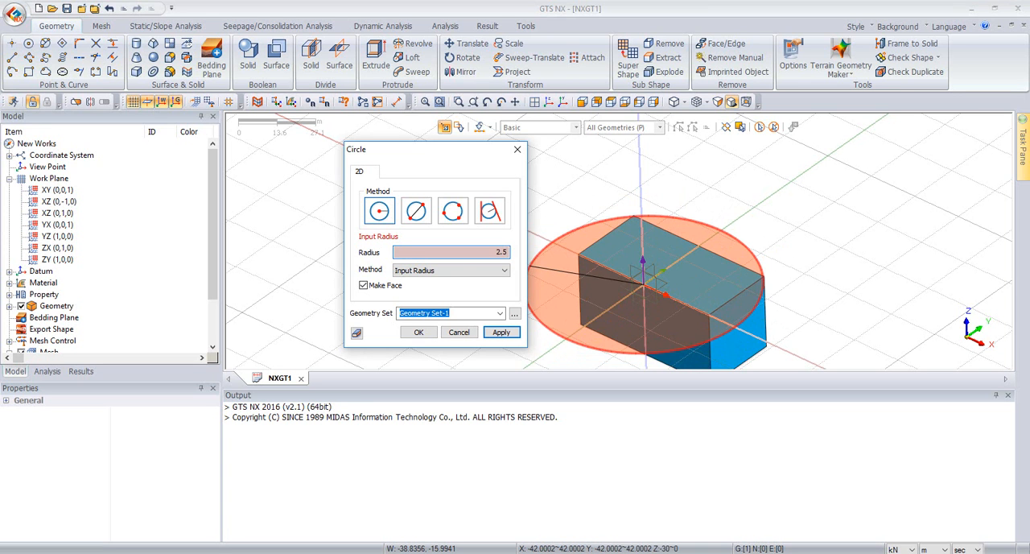
{"action": "left_click", "coordinate": [419, 333]}
Step: Hide the work plane grid
{"action": "scroll", "coordinate": [681, 249], "scroll_direction": "up", "scroll_amount": 5}
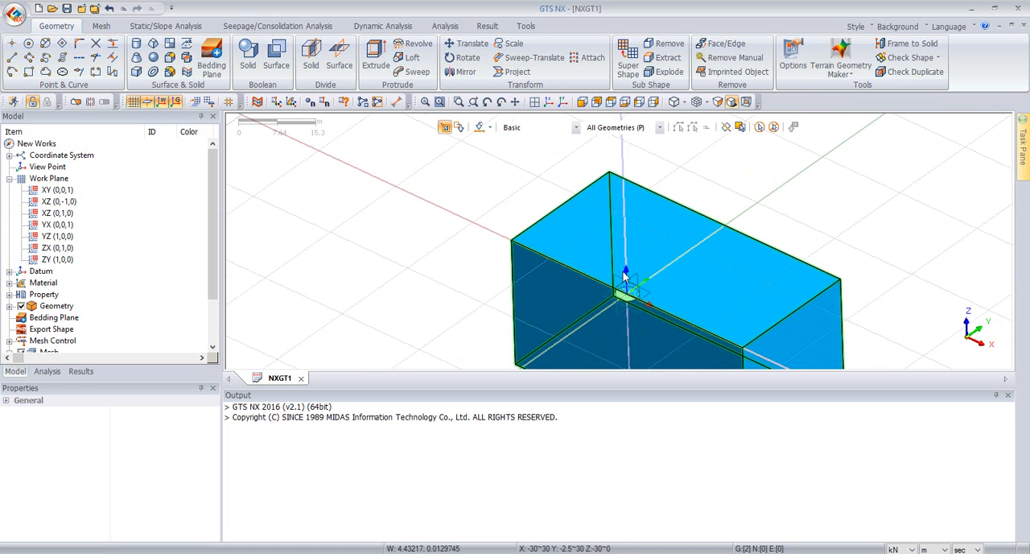
{"action": "scroll", "coordinate": [663, 251], "scroll_direction": "down", "scroll_amount": 2}
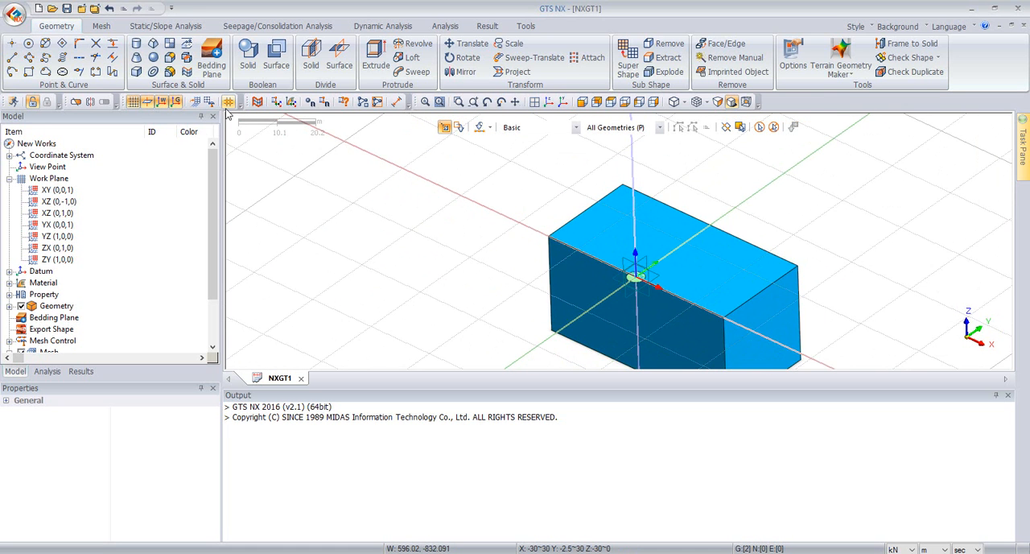
{"action": "left_click", "coordinate": [133, 102]}
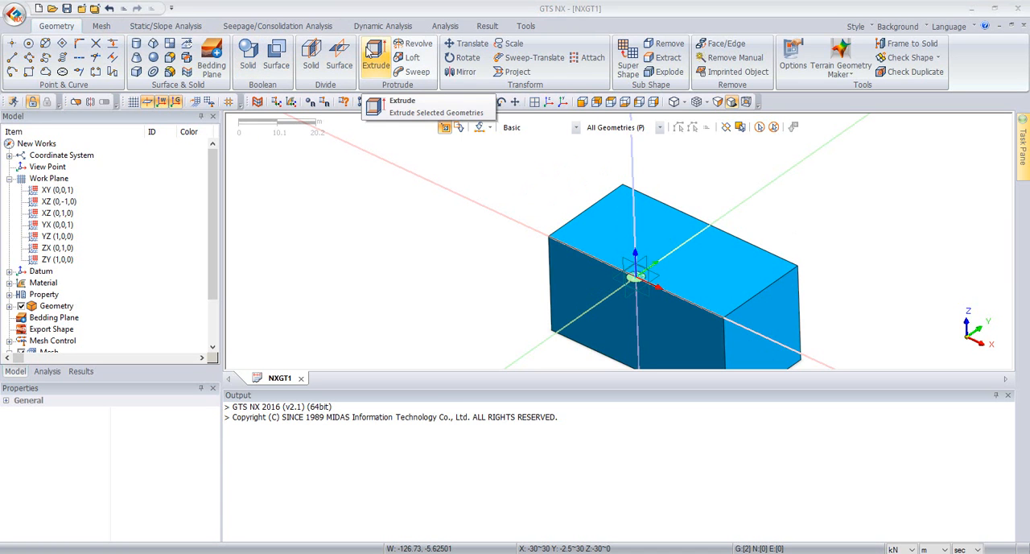
Step: Extrude the circular face along the Z axis by a length of -10 m as a solid
{"action": "left_click", "coordinate": [372, 55]}
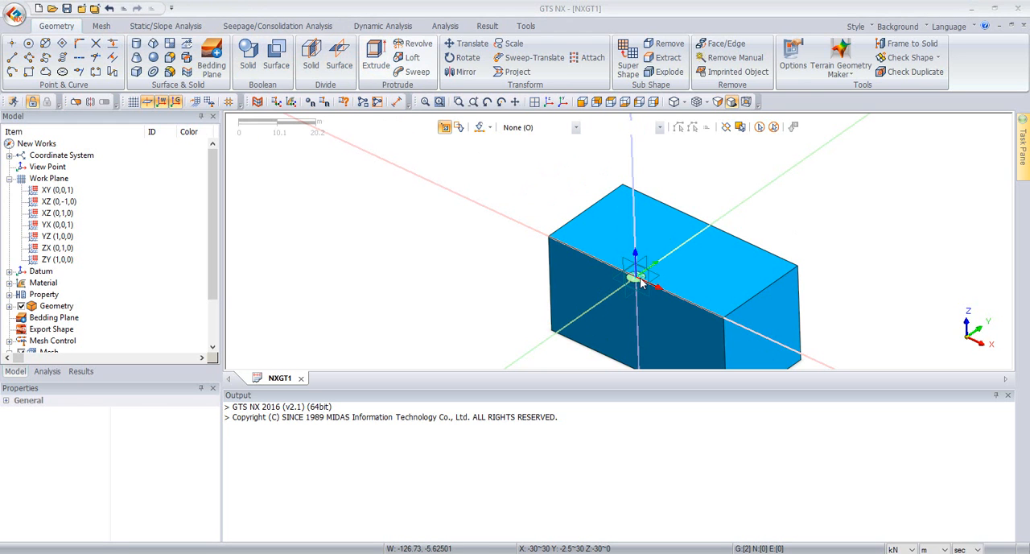
{"action": "left_click", "coordinate": [637, 277]}
{"action": "left_click_drag", "start_coordinate": [1029, 133], "coordinate": [328, 153]}
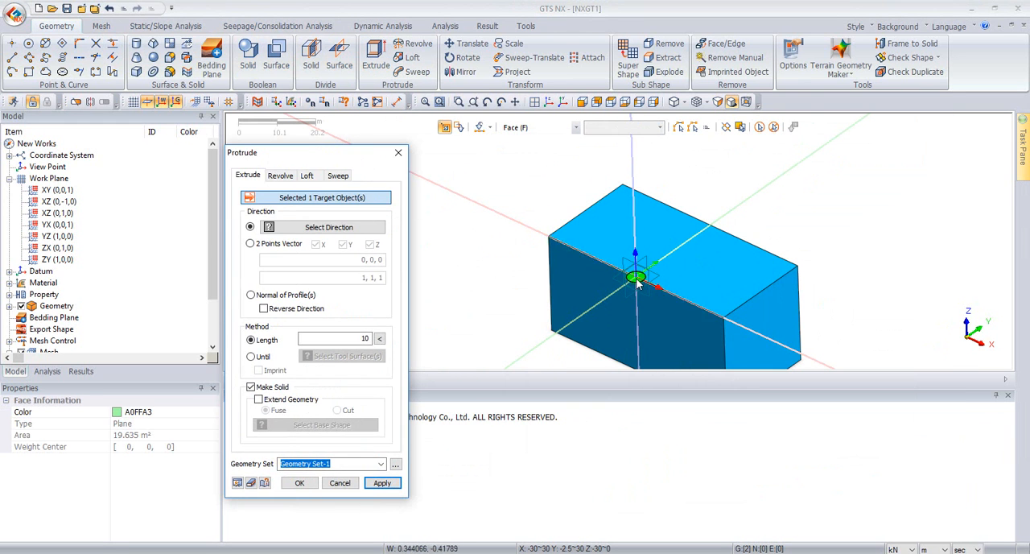
{"action": "left_click", "coordinate": [362, 228]}
{"action": "left_click", "coordinate": [630, 179]}
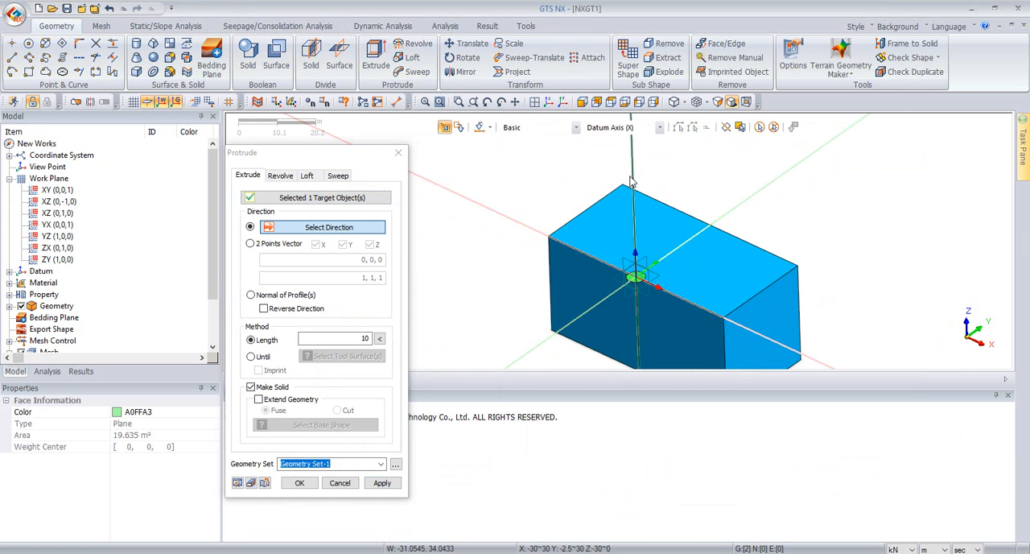
{"action": "left_click", "coordinate": [341, 338]}
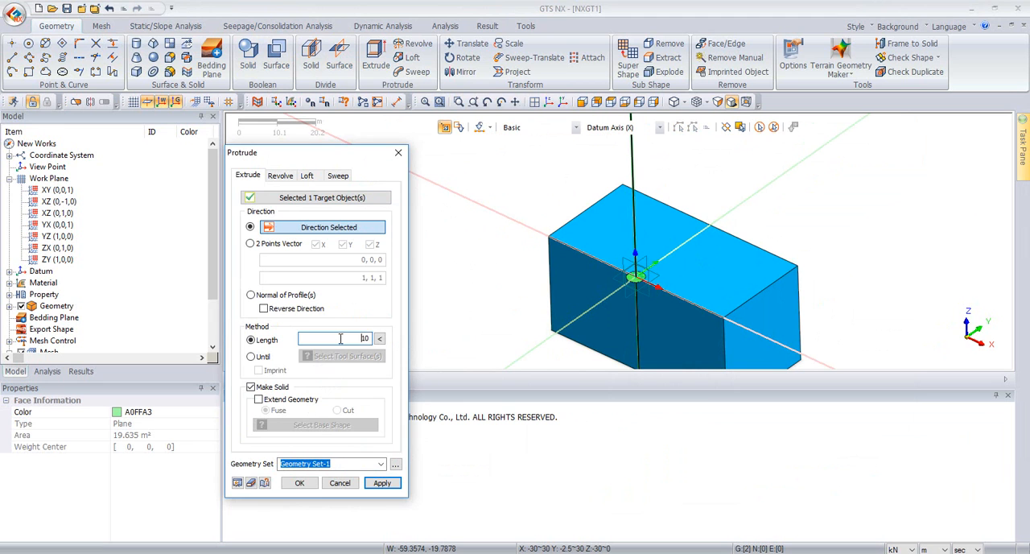
{"action": "left_click", "coordinate": [237, 483]}
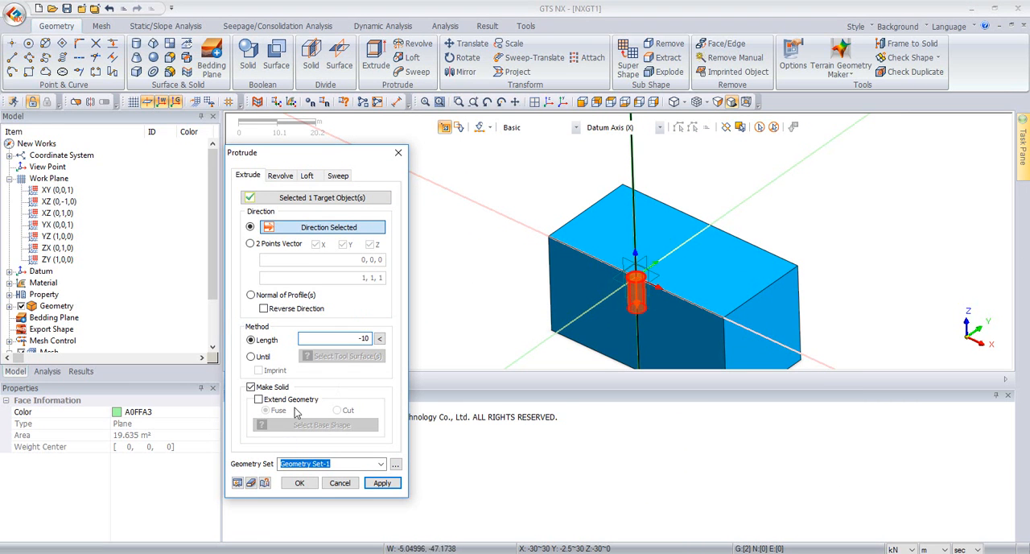
{"action": "left_click", "coordinate": [299, 482]}
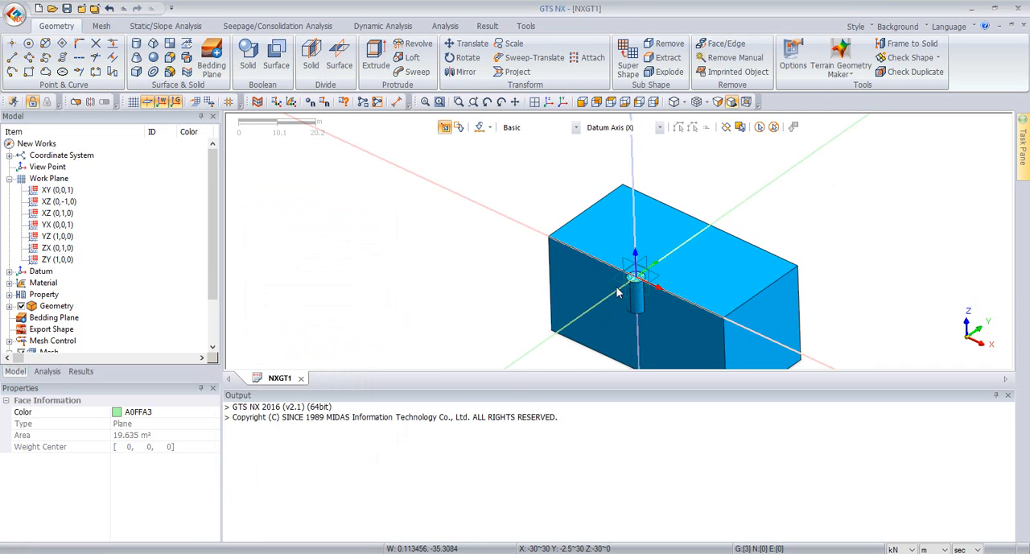
Step: Embed the pile cylinder in the soil box with a Boolean Embed, deleting the tool object
{"action": "scroll", "coordinate": [545, 327], "scroll_direction": "down", "scroll_amount": 4}
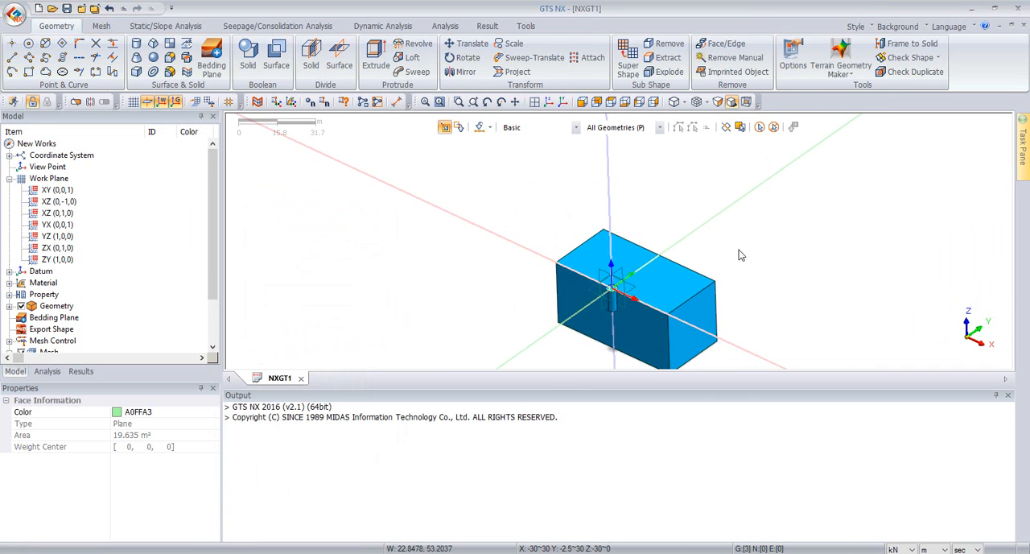
{"action": "middle_click_drag", "start_coordinate": [740, 237], "coordinate": [732, 236]}
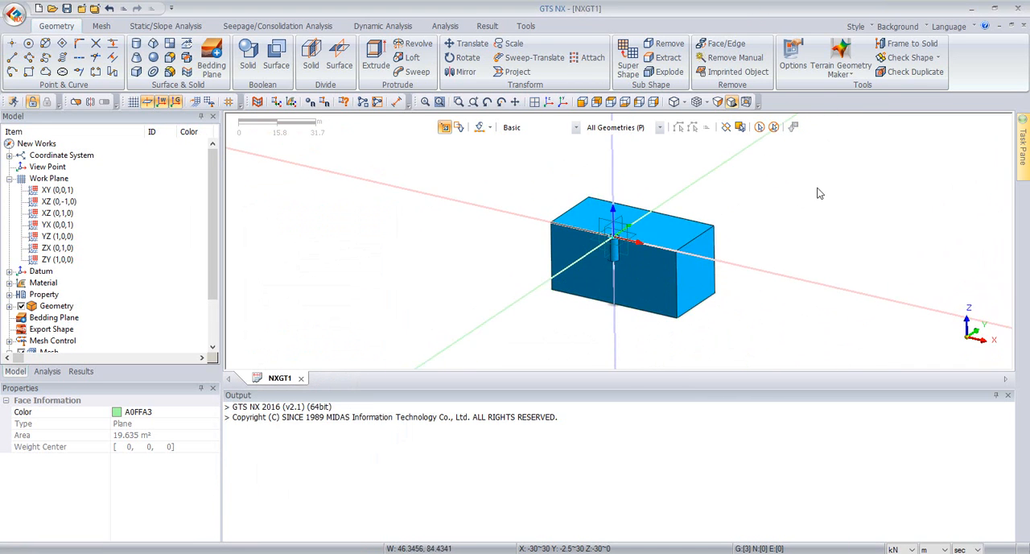
{"action": "scroll", "coordinate": [749, 258], "scroll_direction": "up", "scroll_amount": 3}
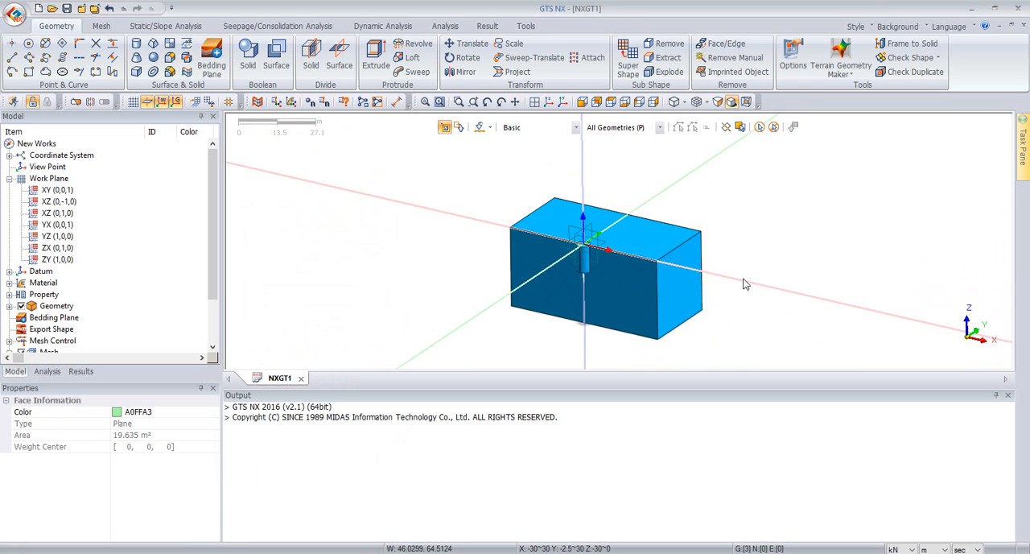
{"action": "left_click", "coordinate": [250, 64]}
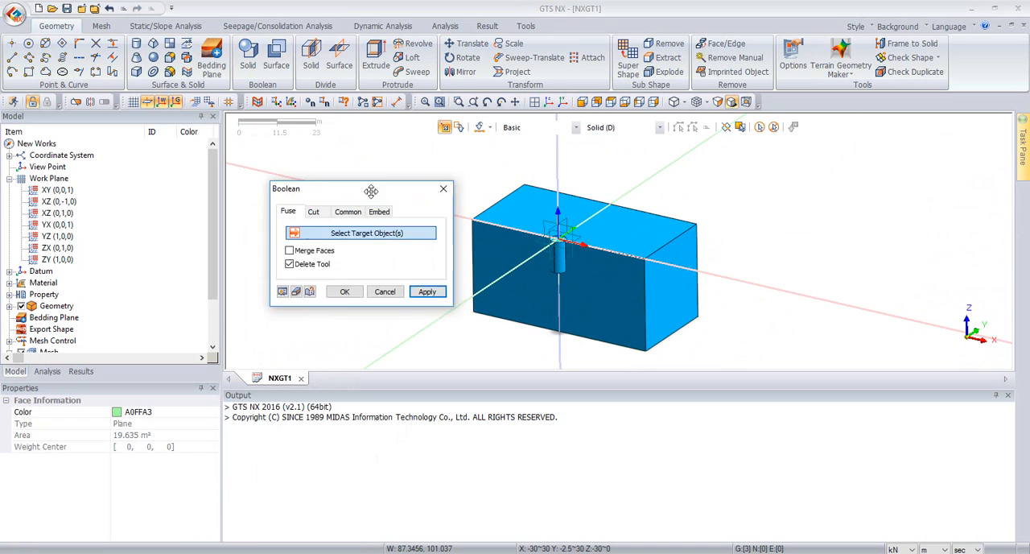
{"action": "left_click", "coordinate": [529, 250]}
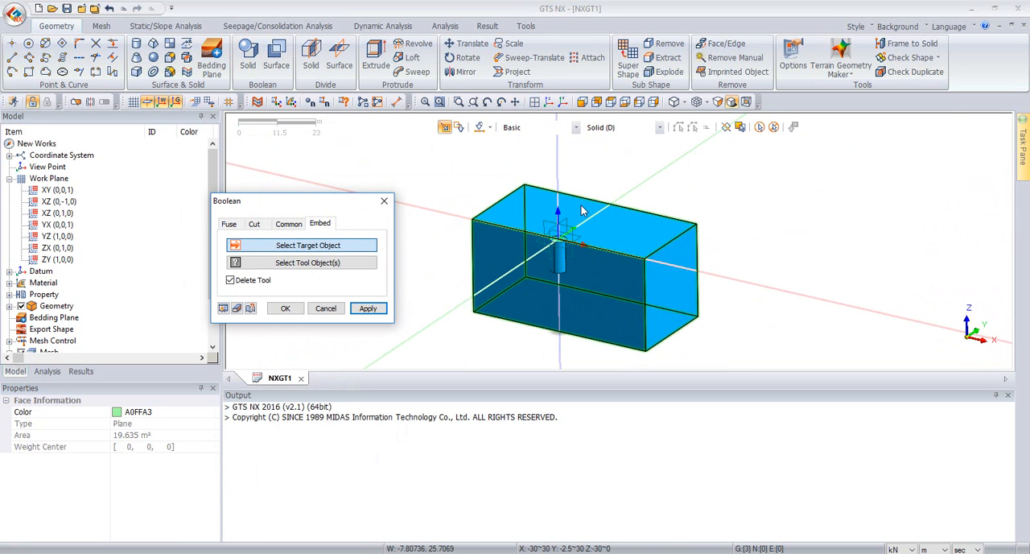
{"action": "left_click", "coordinate": [583, 211]}
{"action": "left_click", "coordinate": [557, 258]}
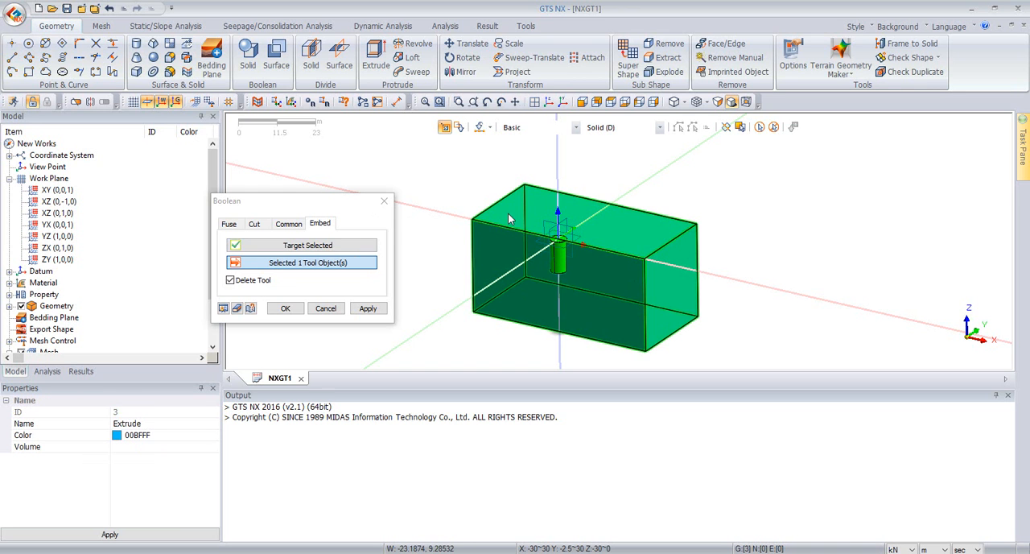
{"action": "left_click", "coordinate": [287, 309]}
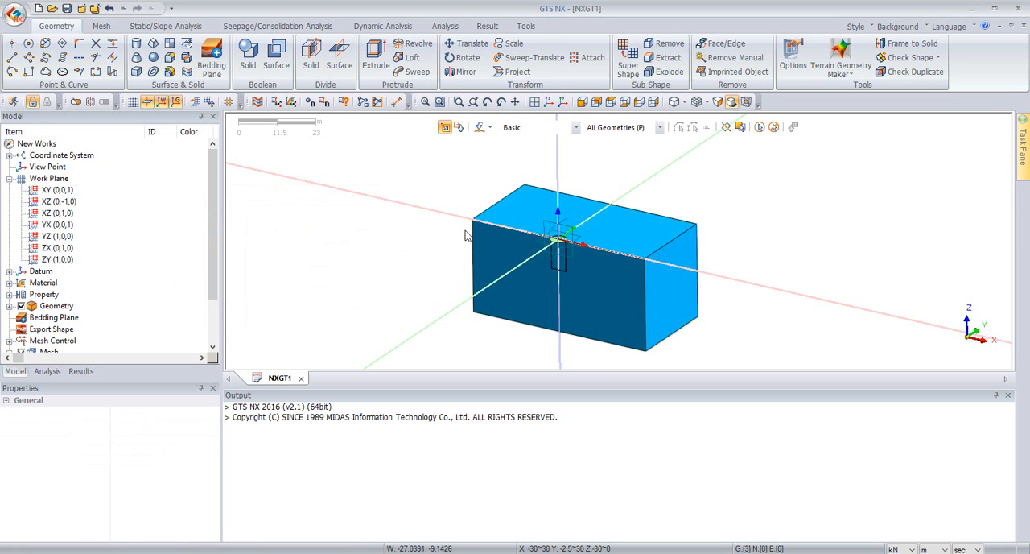
Step: Hide the surface in Geometry Set-1 and toggle the embedded pile solid's display to inspect both solids
{"action": "left_click", "coordinate": [10, 305]}
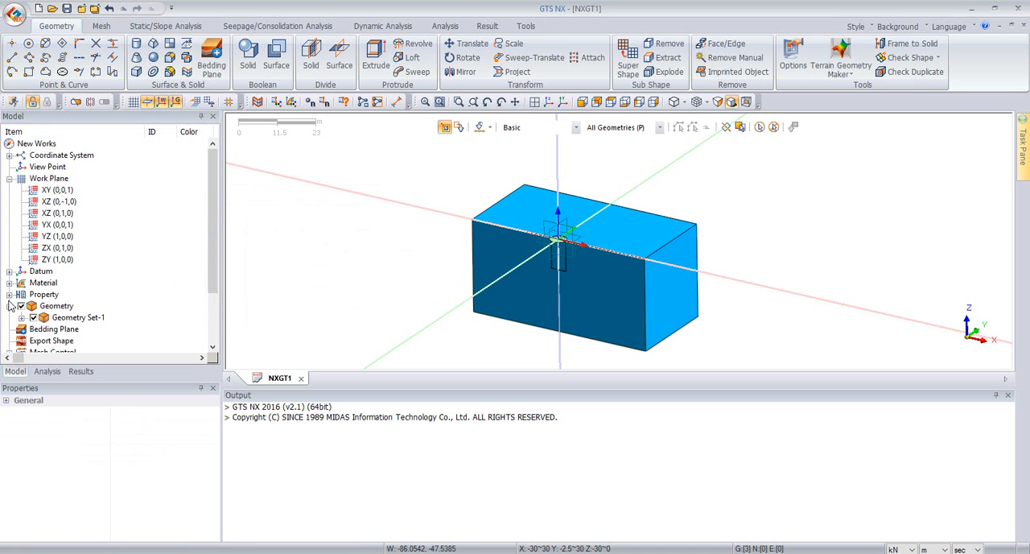
{"action": "left_click", "coordinate": [21, 318]}
{"action": "left_click", "coordinate": [46, 329]}
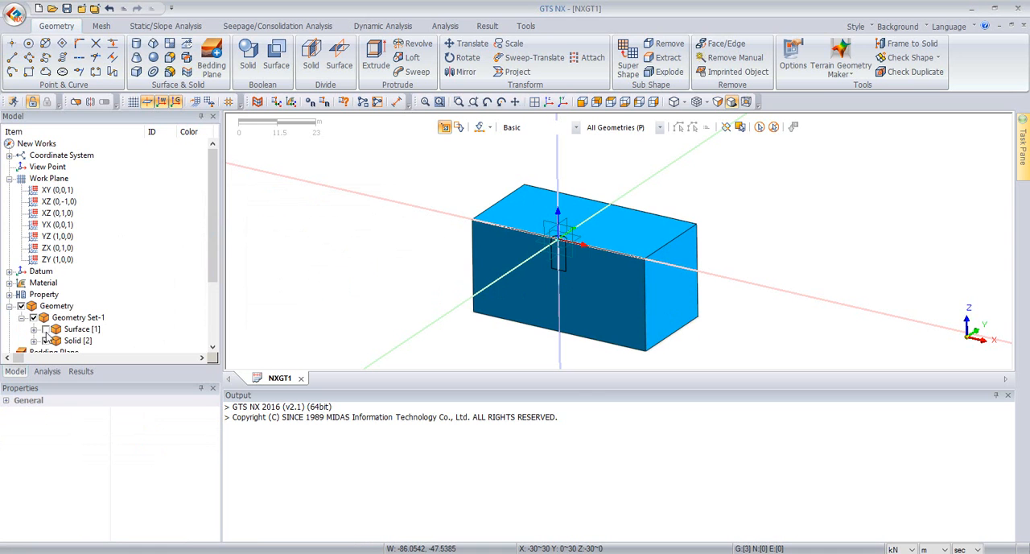
{"action": "left_click", "coordinate": [33, 341]}
{"action": "left_click", "coordinate": [57, 341]}
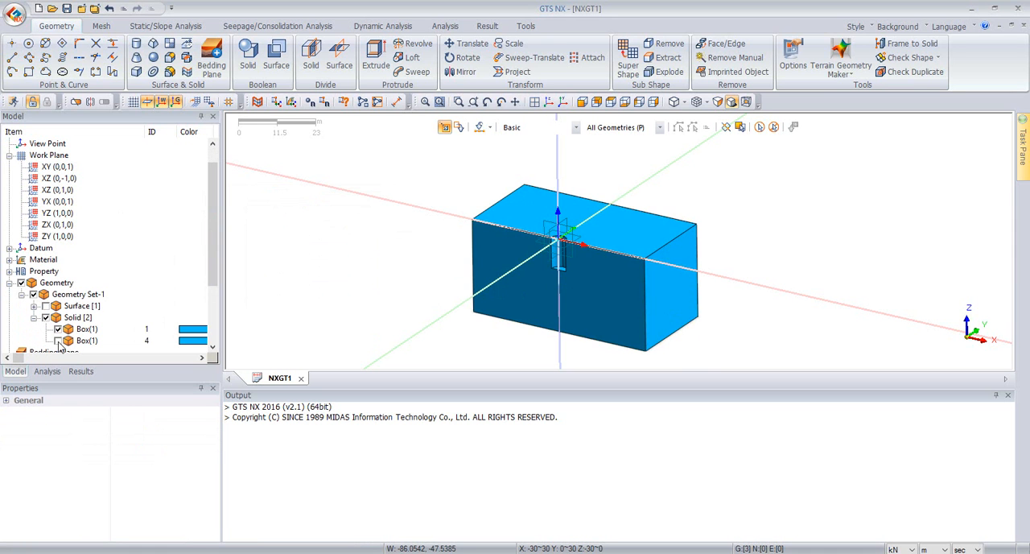
{"action": "scroll", "coordinate": [598, 242], "scroll_direction": "up", "scroll_amount": 3}
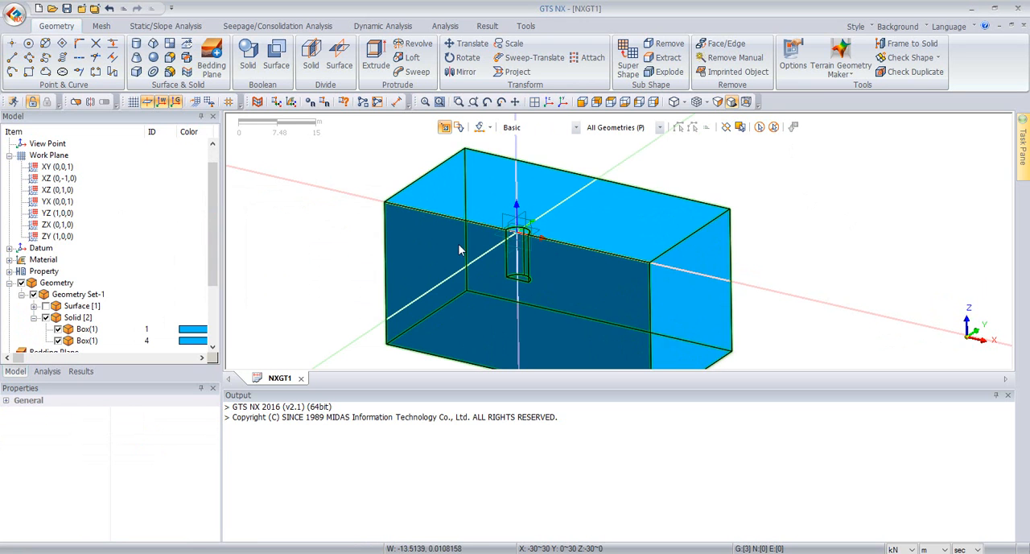
{"action": "scroll", "coordinate": [689, 190], "scroll_direction": "down", "scroll_amount": 2}
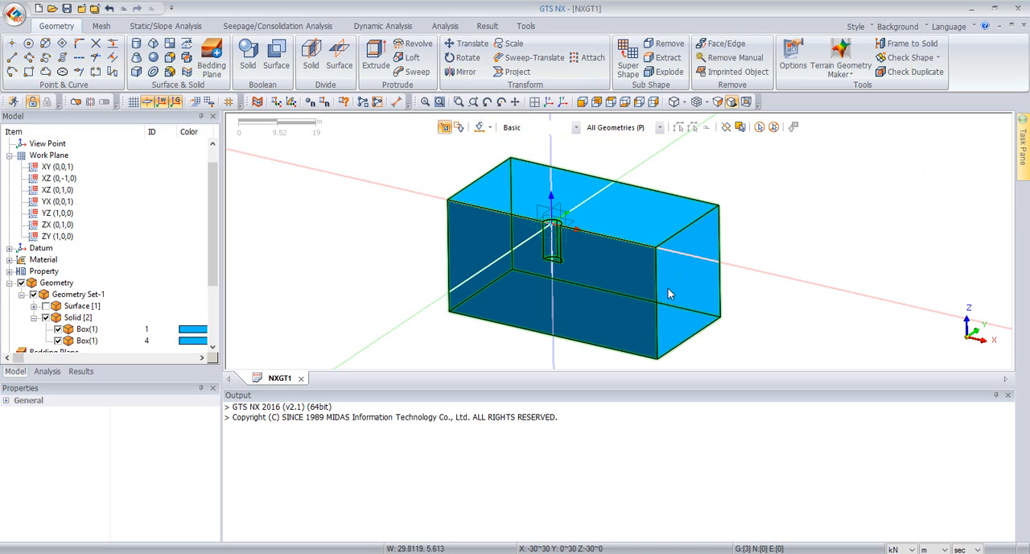
Step: Mirror the soil box and pile solids about the XZ datum plane as copies in Geometry Set-1
{"action": "left_click", "coordinate": [471, 73]}
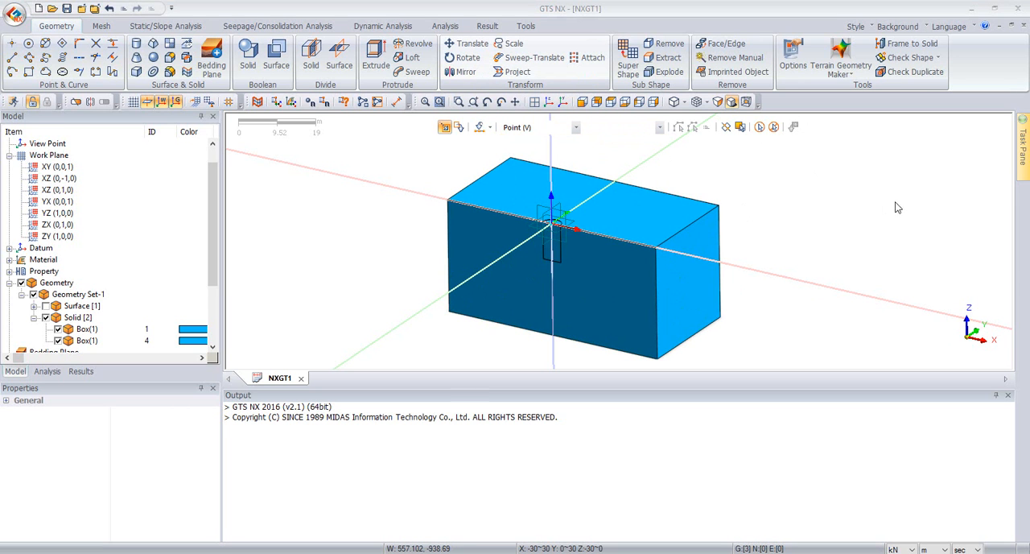
{"action": "key", "text": "Escape"}
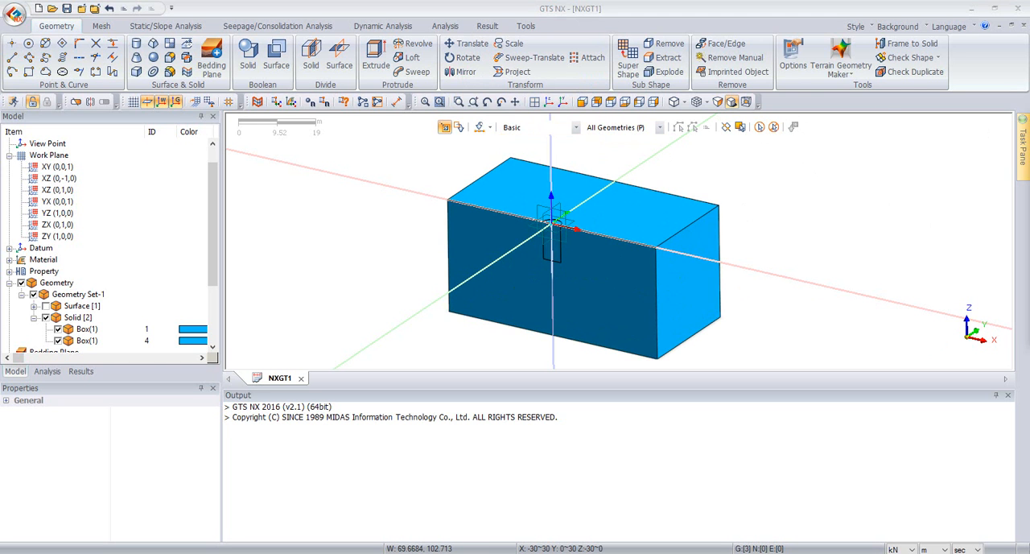
{"action": "left_click_drag", "start_coordinate": [454, 145], "coordinate": [304, 140]}
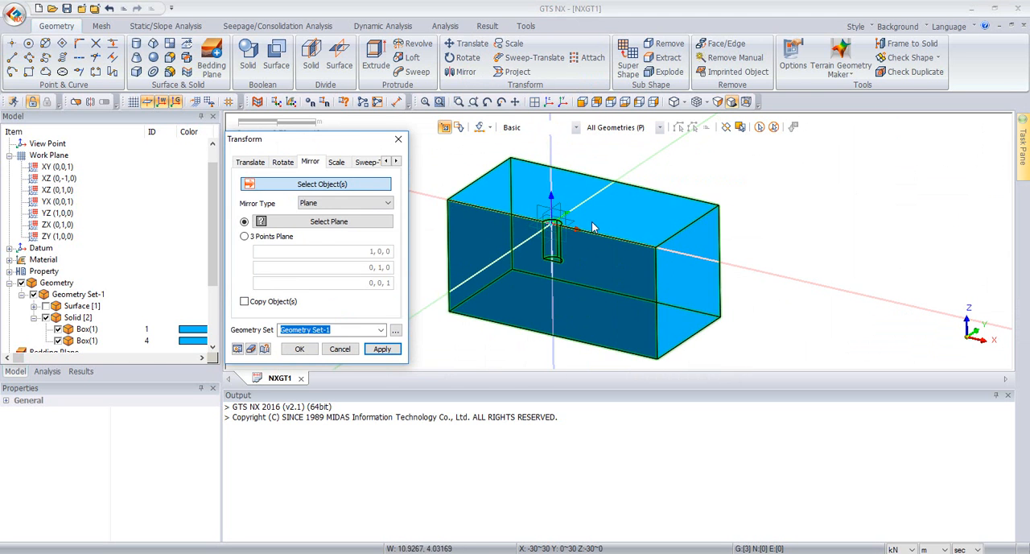
{"action": "middle_click_drag", "start_coordinate": [630, 189], "coordinate": [632, 187]}
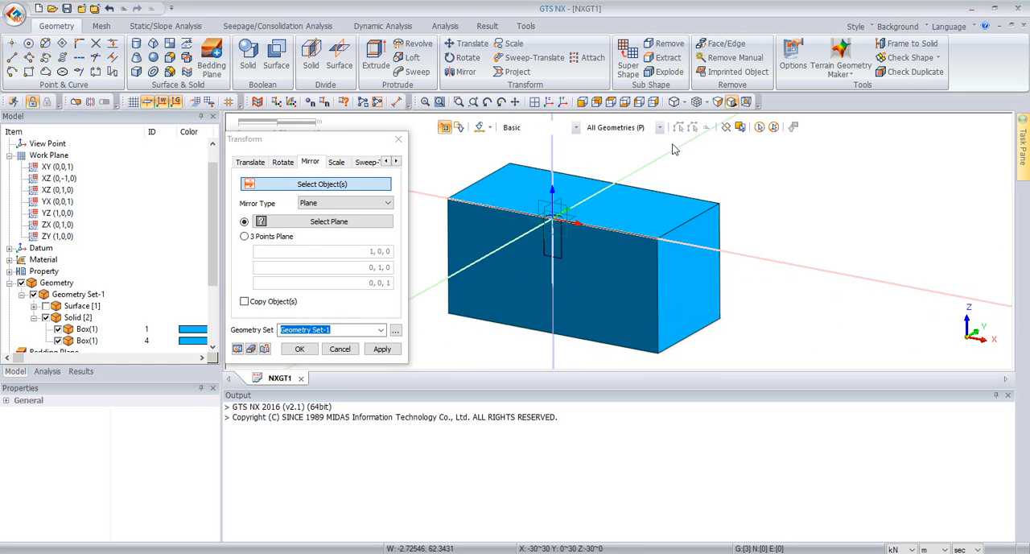
{"action": "left_click", "coordinate": [518, 200]}
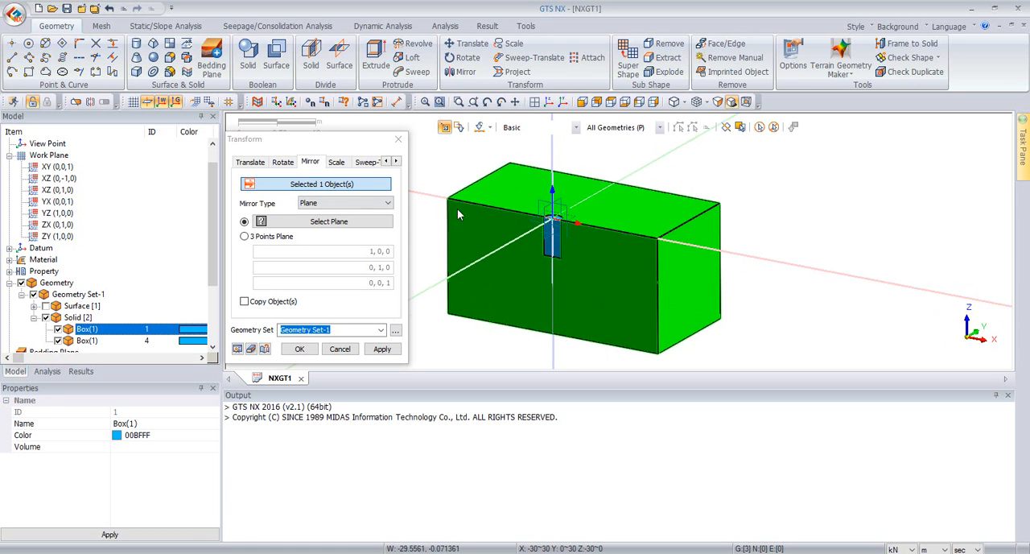
{"action": "left_click", "coordinate": [553, 244]}
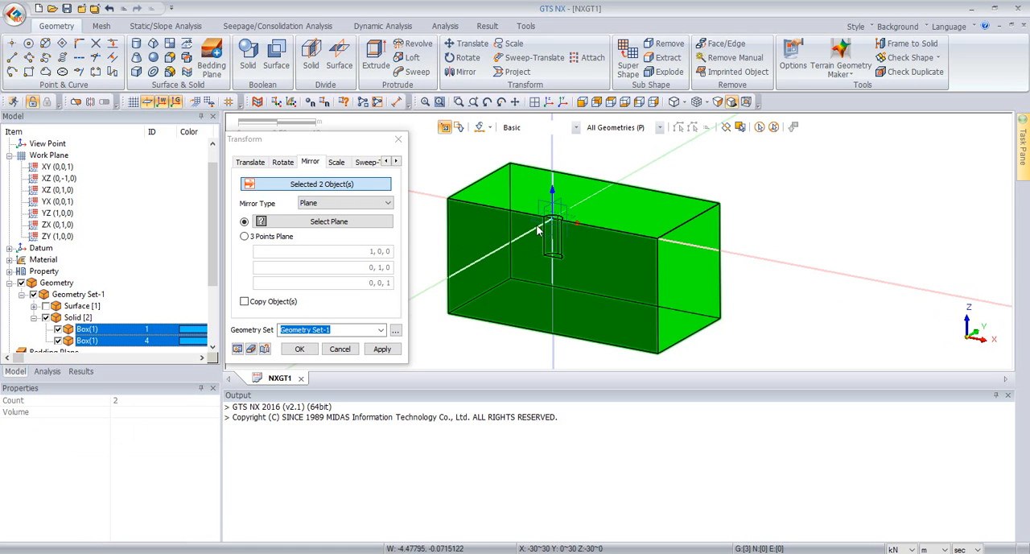
{"action": "left_click", "coordinate": [328, 206]}
{"action": "left_click", "coordinate": [329, 214]}
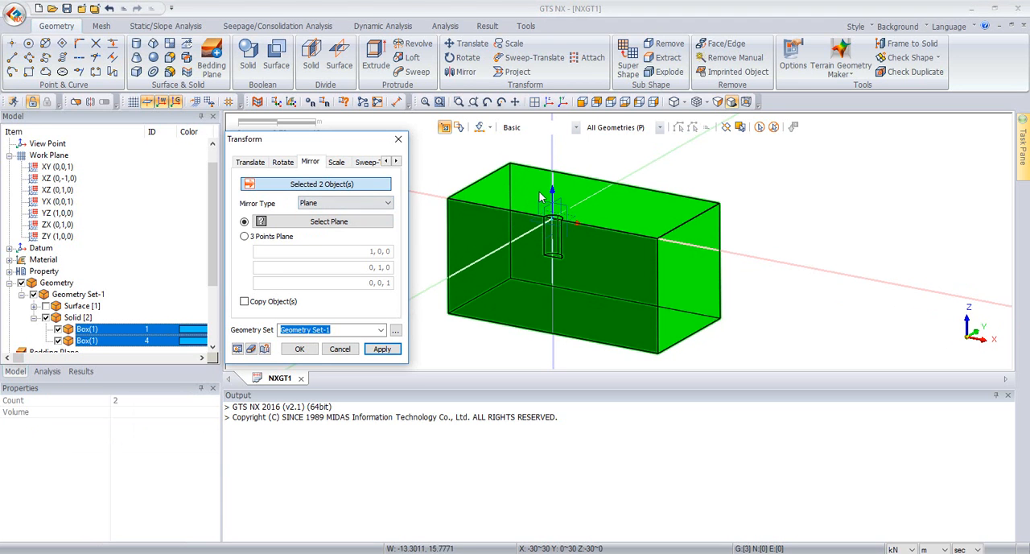
{"action": "left_click", "coordinate": [355, 222]}
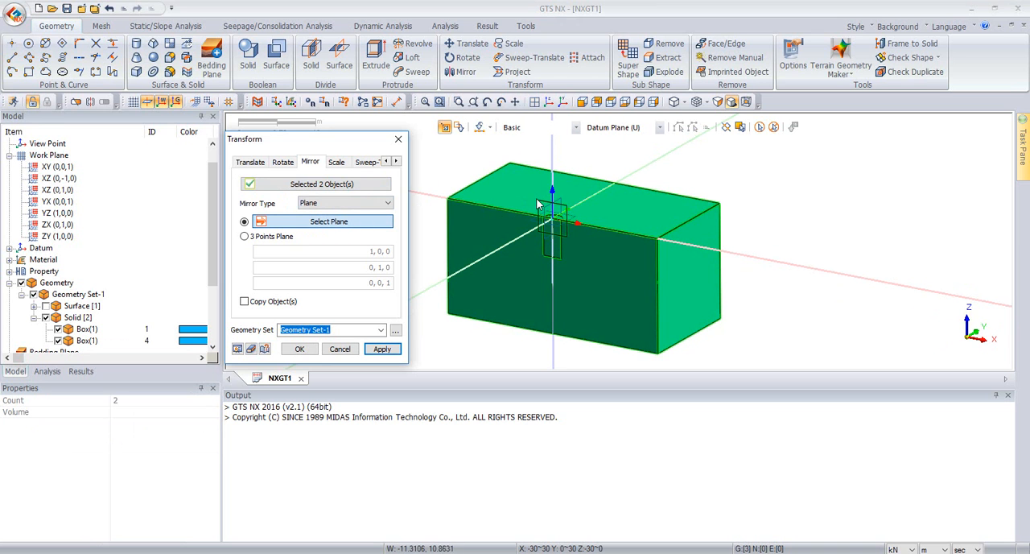
{"action": "left_click", "coordinate": [539, 205]}
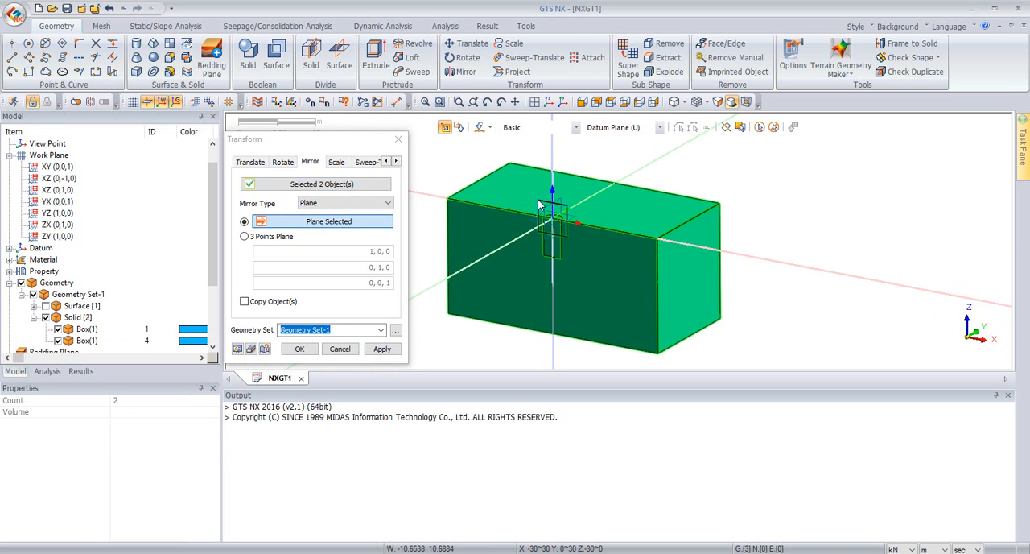
{"action": "left_click", "coordinate": [9, 248]}
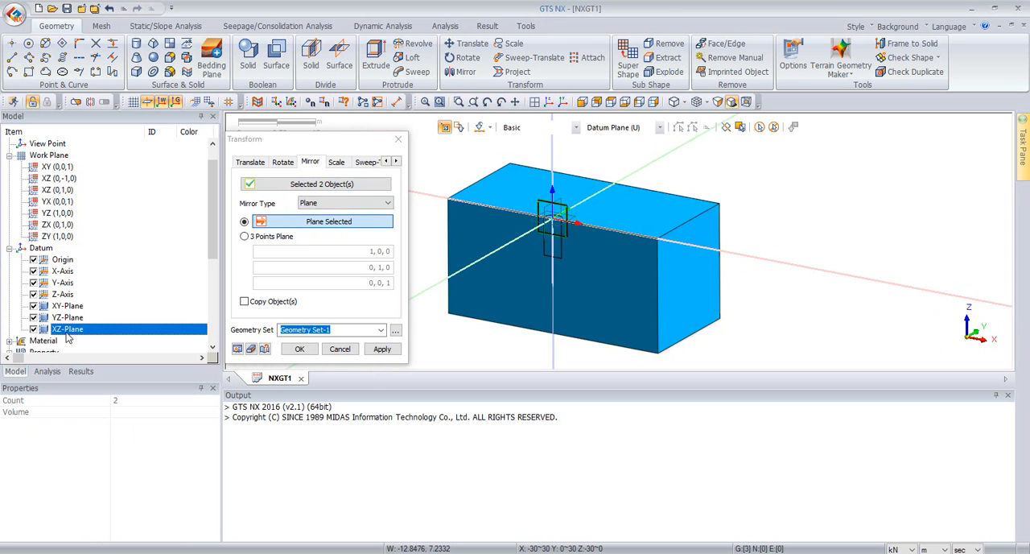
{"action": "left_click", "coordinate": [272, 303]}
{"action": "left_click", "coordinate": [298, 348]}
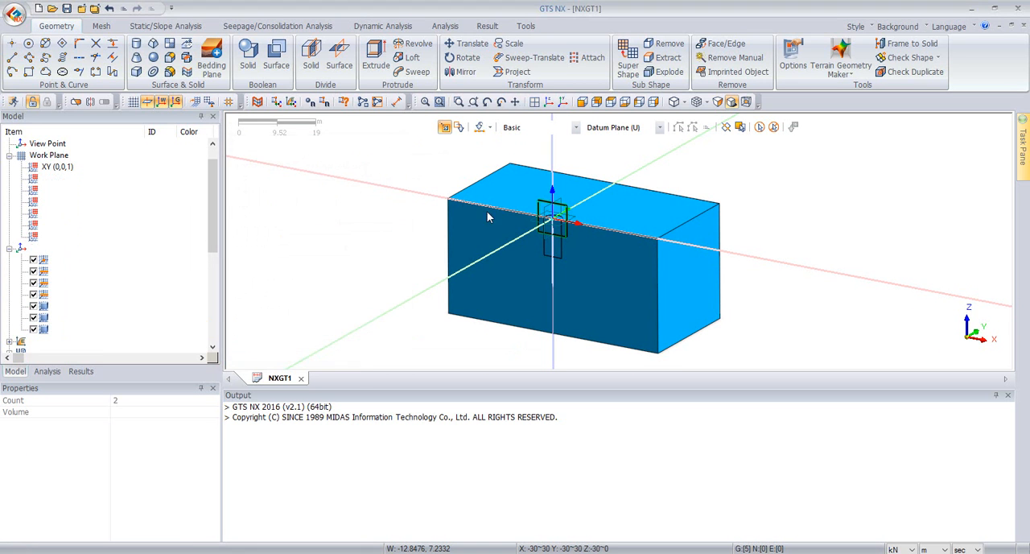
Step: Check the visible solids for duplicate edges and faces with a tolerance of 0.0001 m, and inspect the shared faces
{"action": "middle_click_drag", "start_coordinate": [725, 210], "coordinate": [683, 269]}
{"action": "middle_click_drag", "start_coordinate": [609, 239], "coordinate": [691, 205]}
{"action": "scroll", "coordinate": [694, 206], "scroll_direction": "down", "scroll_amount": 2}
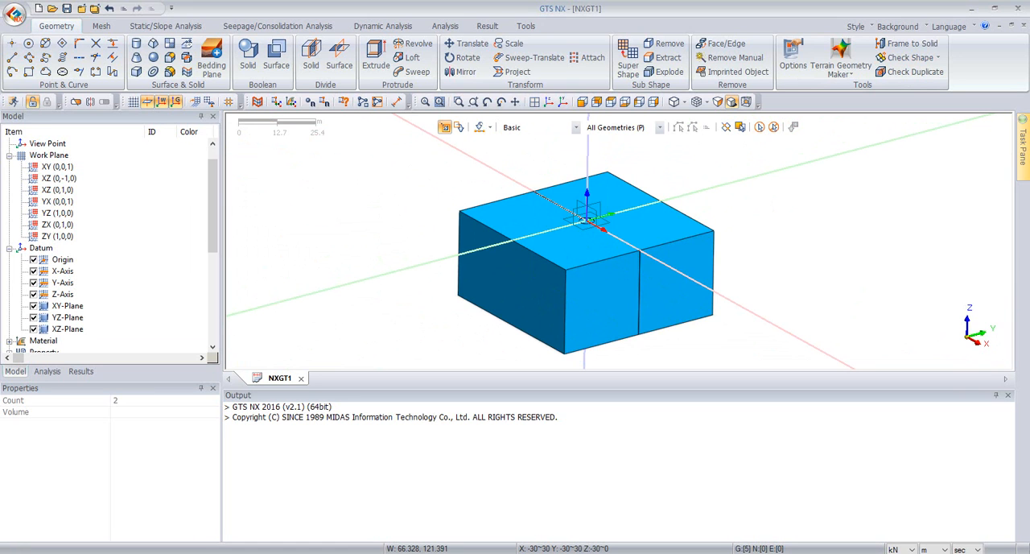
{"action": "left_click", "coordinate": [903, 73]}
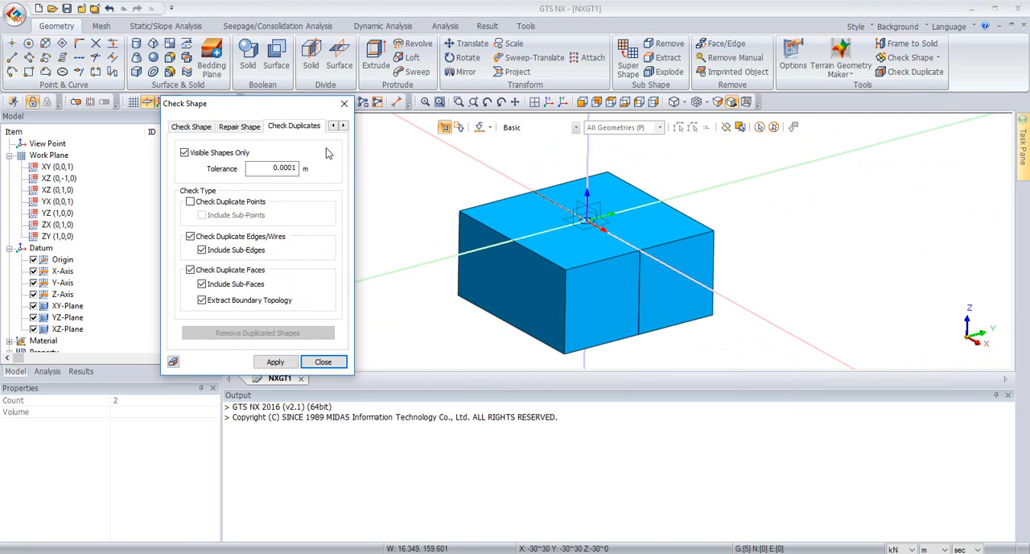
{"action": "left_click", "coordinate": [276, 364]}
{"action": "middle_click_drag", "start_coordinate": [791, 265], "coordinate": [470, 227]}
{"action": "middle_click_drag", "start_coordinate": [588, 279], "coordinate": [526, 263]}
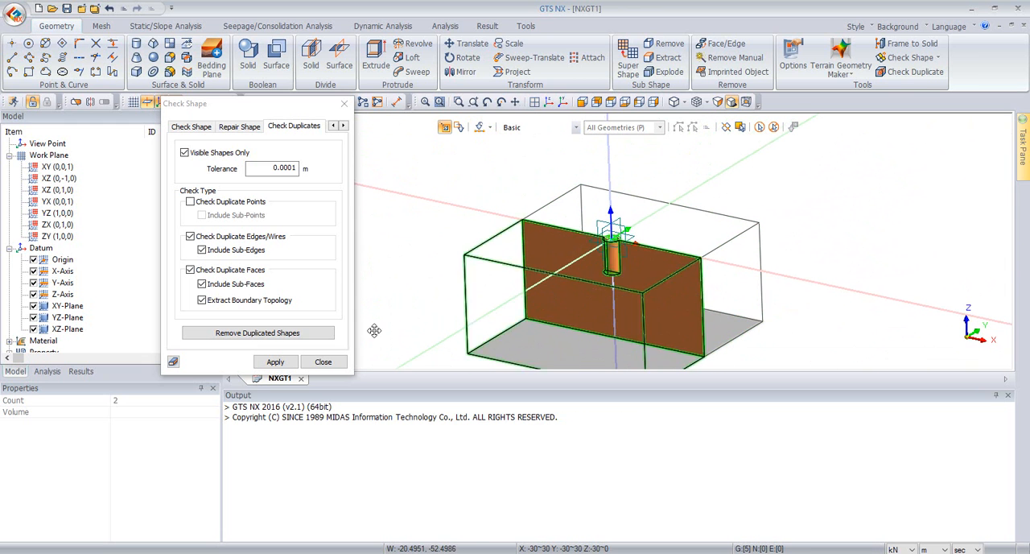
{"action": "left_click", "coordinate": [322, 361]}
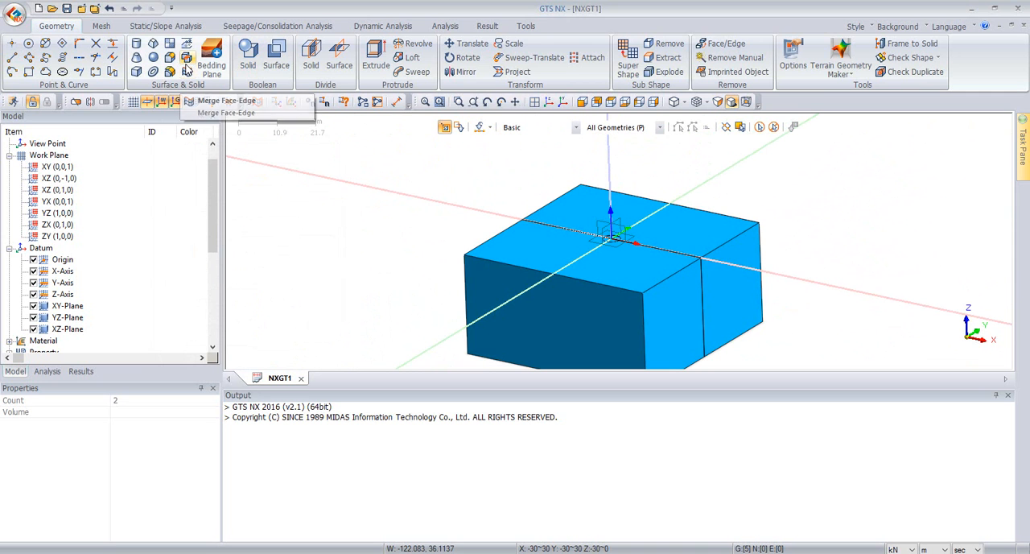
Step: Start automatic 3D solid meshing and select only the two embedded cylinder halves at the centre of the soil box
{"action": "mouse_move", "coordinate": [294, 195]}
{"action": "middle_mouse_down"}
{"action": "mouse_move", "coordinate": [469, 279]}
{"action": "mouse_move", "coordinate": [434, 280]}
{"action": "middle_mouse_up"}
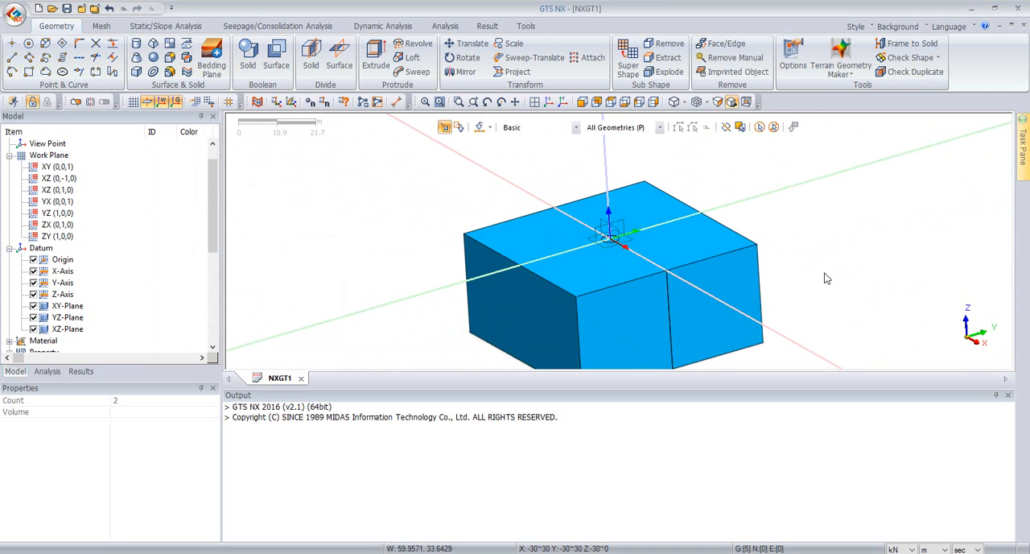
{"action": "scroll", "coordinate": [489, 231], "scroll_direction": "down", "scroll_amount": 1}
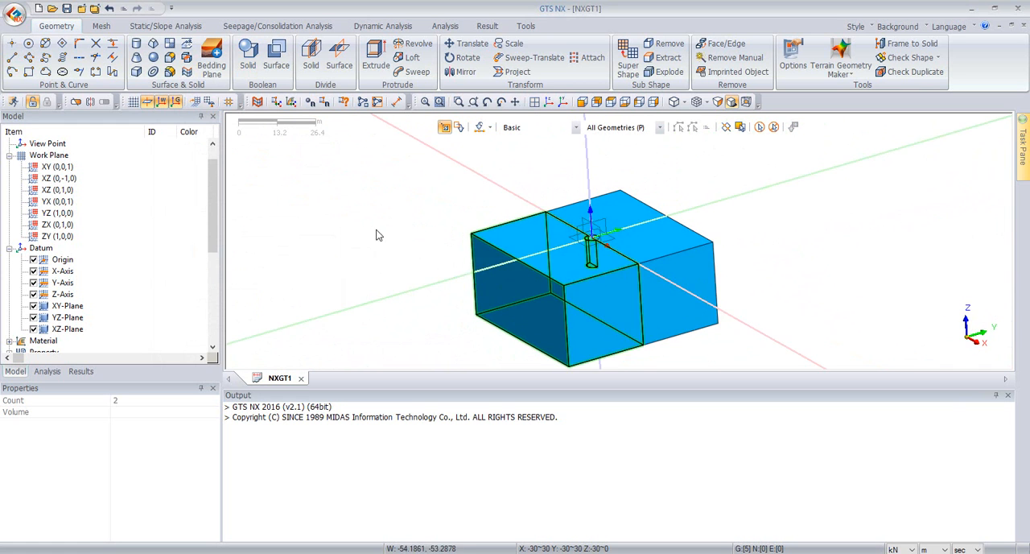
{"action": "middle_click_drag", "start_coordinate": [376, 230], "coordinate": [404, 231]}
{"action": "middle_click_drag", "start_coordinate": [700, 211], "coordinate": [693, 205]}
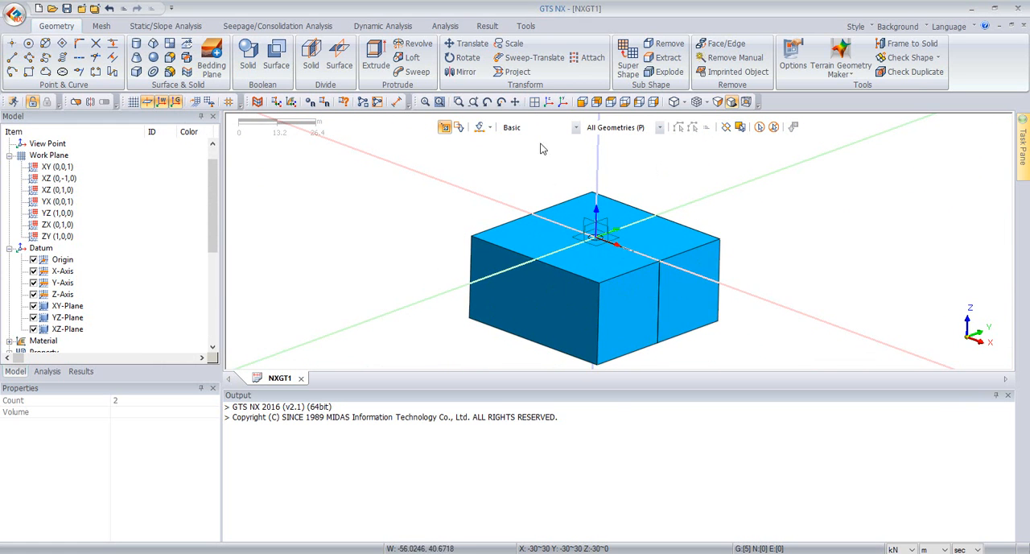
{"action": "left_click", "coordinate": [102, 27]}
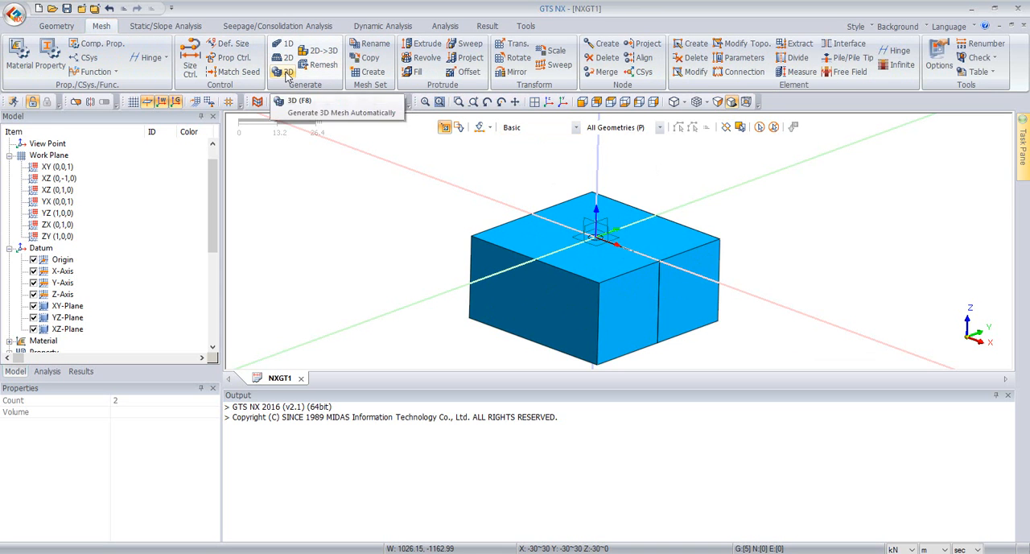
{"action": "key", "text": "d"}
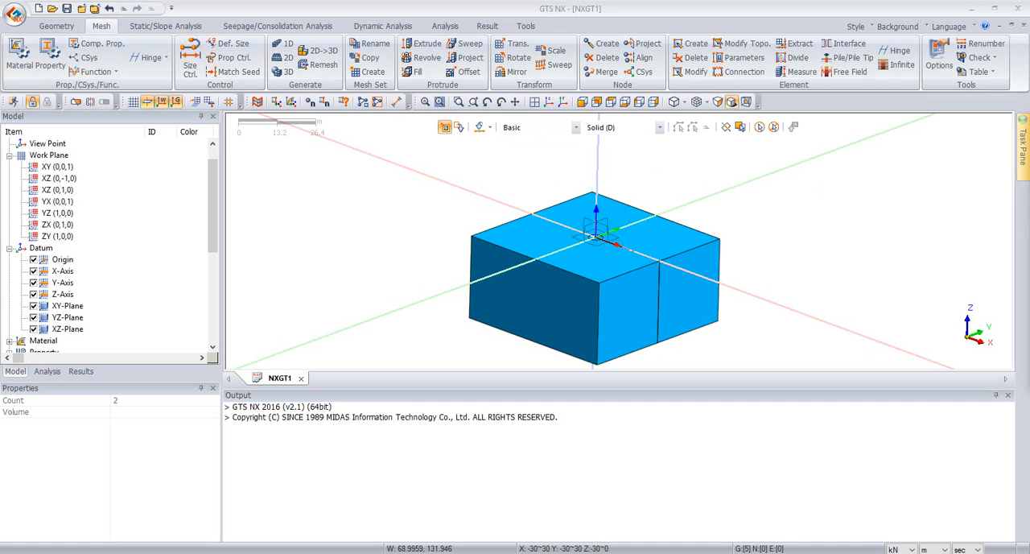
{"action": "left_click_drag", "start_coordinate": [715, 107], "coordinate": [375, 137]}
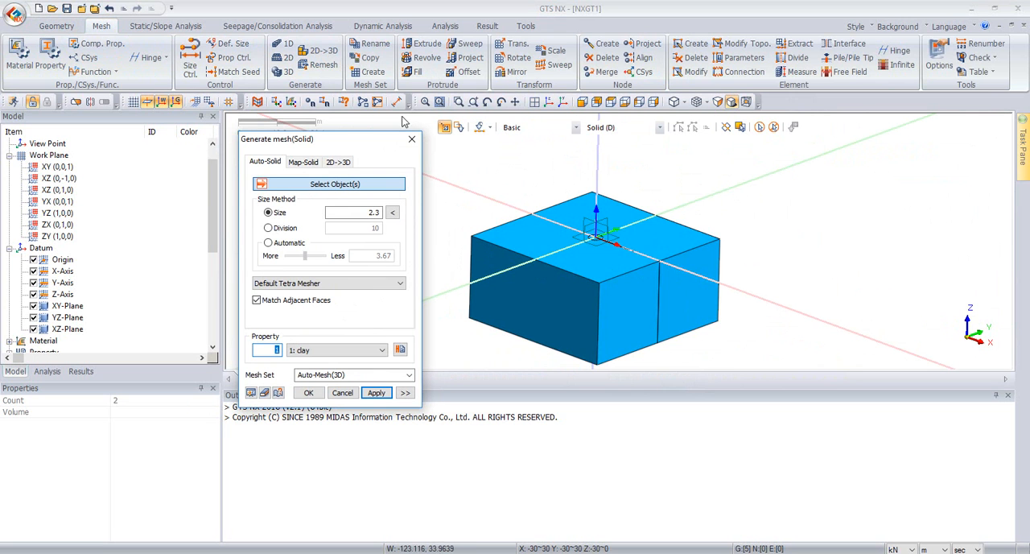
{"action": "left_click", "coordinate": [643, 220]}
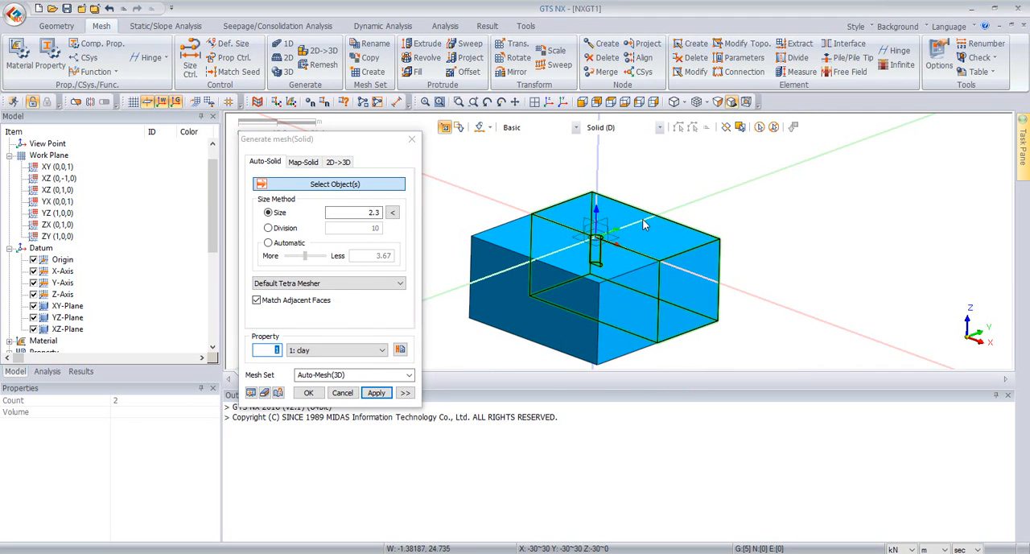
{"action": "scroll", "coordinate": [813, 160], "scroll_direction": "up", "scroll_amount": 3}
{"action": "middle_click_drag", "start_coordinate": [813, 160], "coordinate": [785, 179]}
{"action": "left_click", "coordinate": [590, 244]}
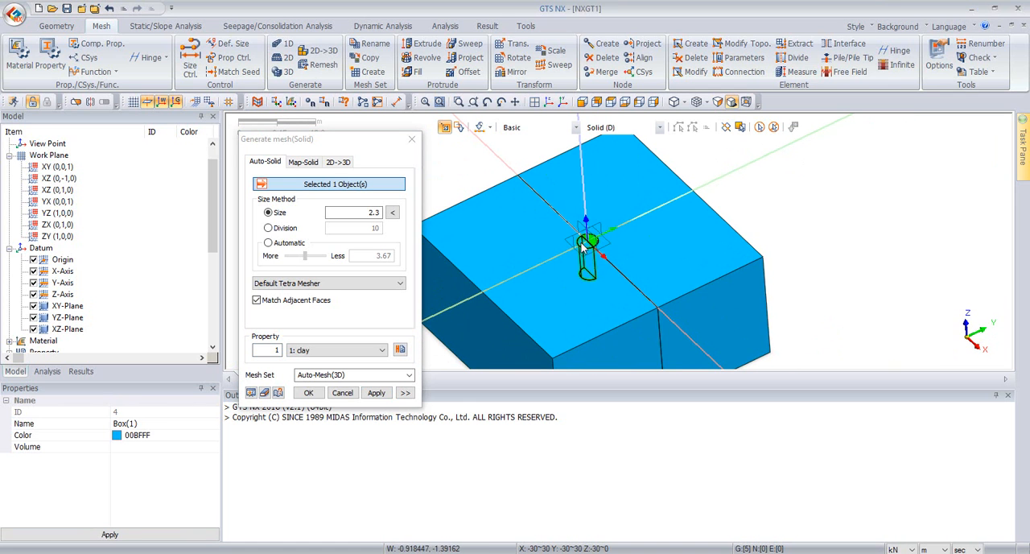
{"action": "left_click", "coordinate": [588, 243]}
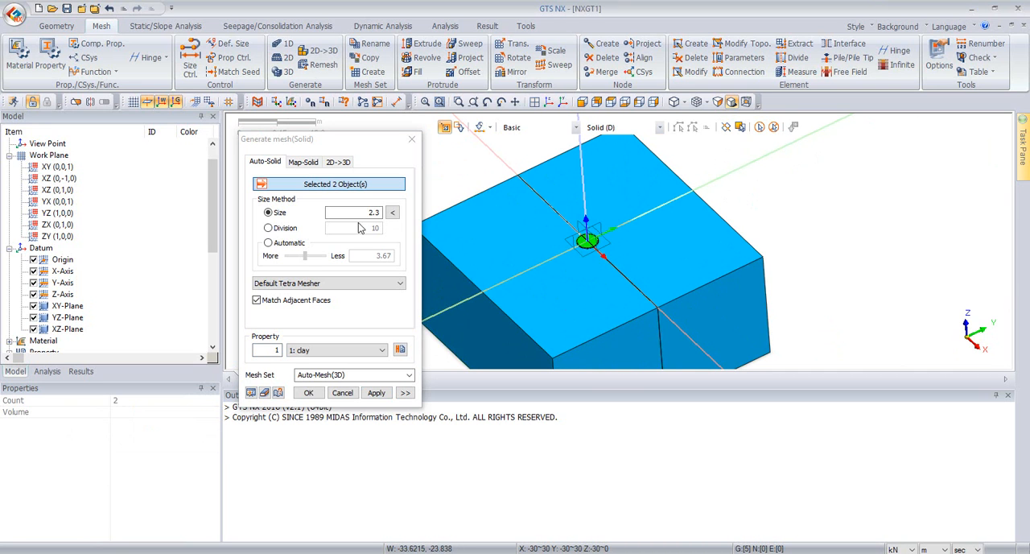
Step: Set the element size to 1 and name the mesh set "inner soil" for the two cylinder halves
{"action": "double_click", "coordinate": [360, 212]}
{"action": "type", "text": "1"}
{"action": "double_click", "coordinate": [344, 376]}
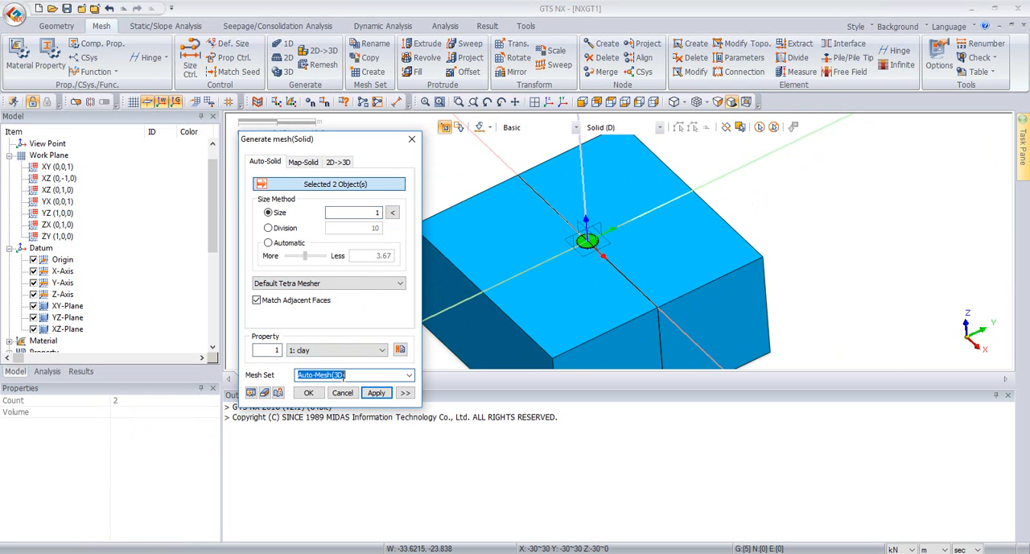
{"action": "type", "text": "inner soil"}
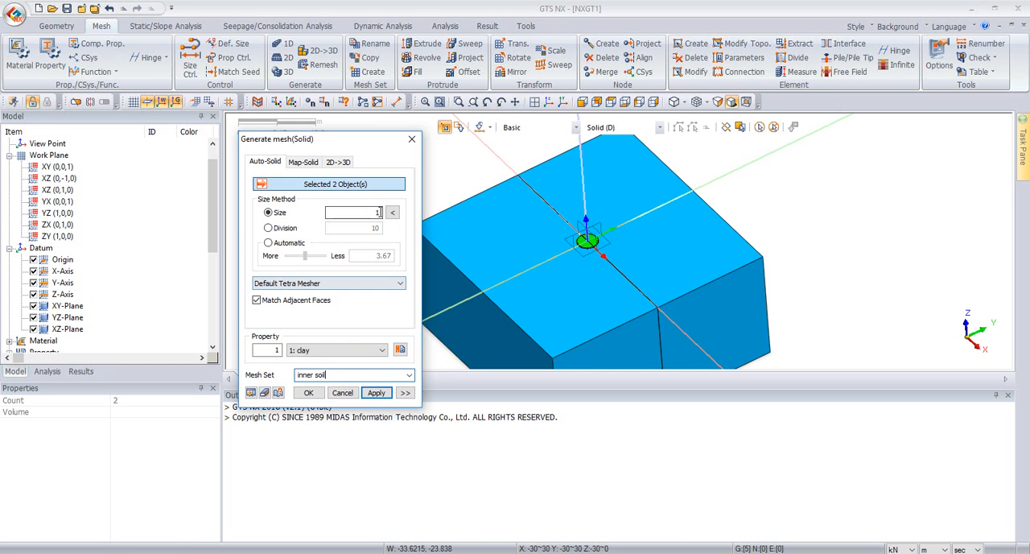
Step: Enable higher-order elements in the advanced mesh options and generate the inner soil mesh with the clay property
{"action": "scroll", "coordinate": [552, 257], "scroll_direction": "up", "scroll_amount": 5}
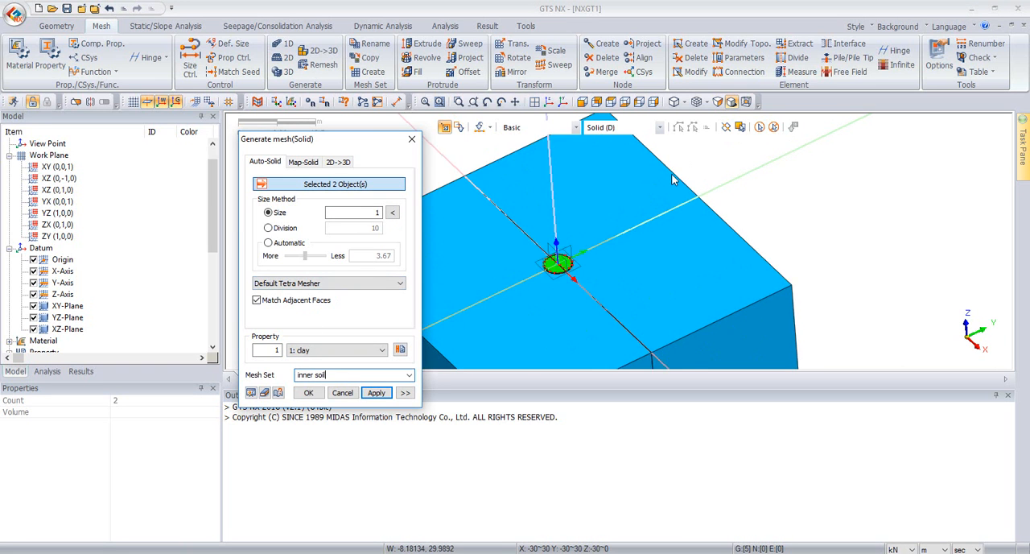
{"action": "left_click", "coordinate": [406, 393]}
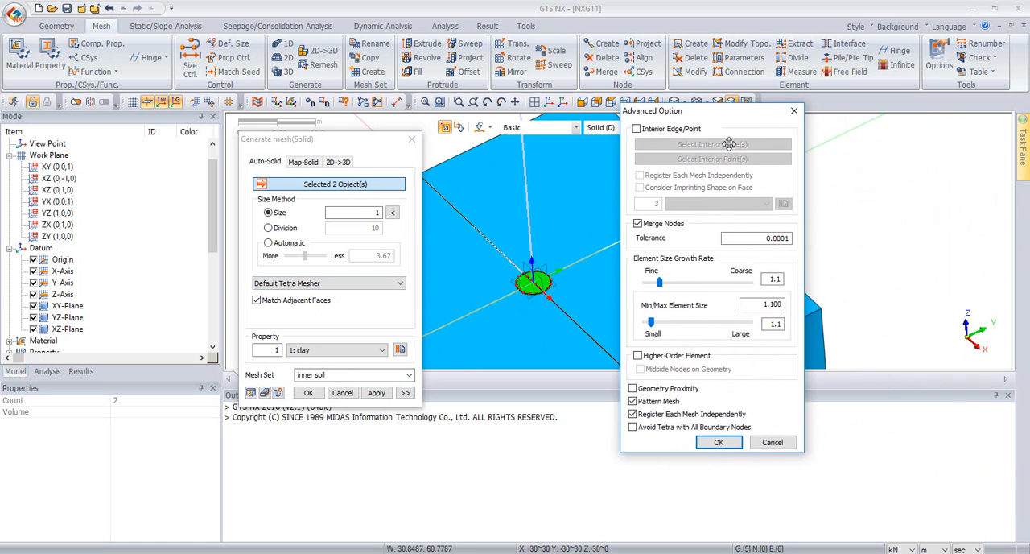
{"action": "left_click", "coordinate": [671, 357]}
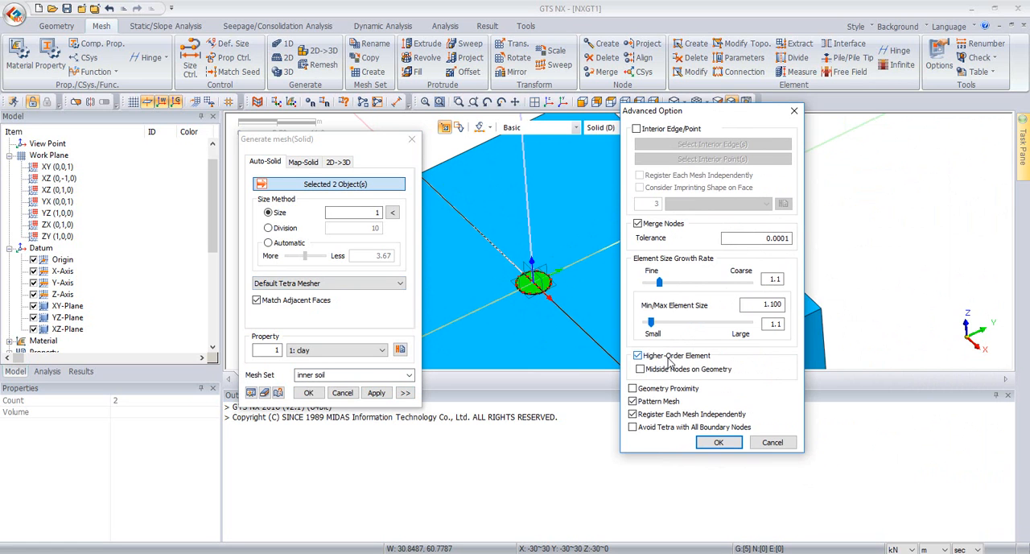
{"action": "left_click", "coordinate": [719, 443]}
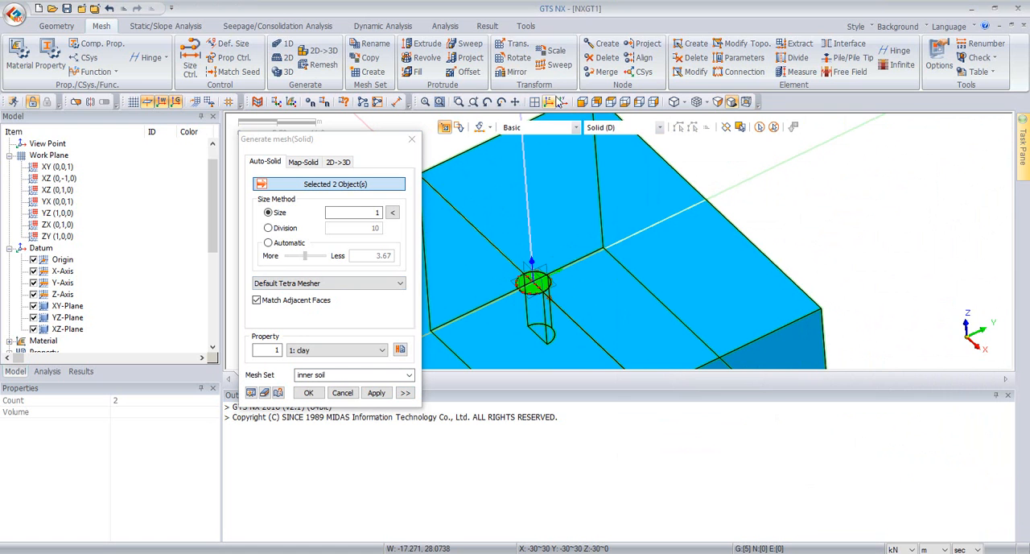
{"action": "left_click", "coordinate": [553, 102]}
{"action": "scroll", "coordinate": [736, 164], "scroll_direction": "up", "scroll_amount": 5}
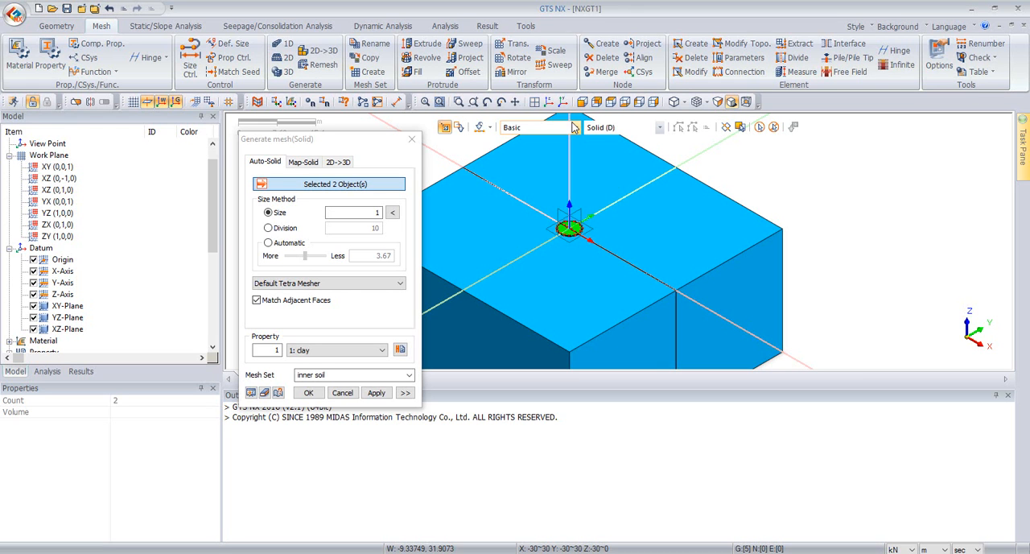
{"action": "left_click", "coordinate": [375, 393]}
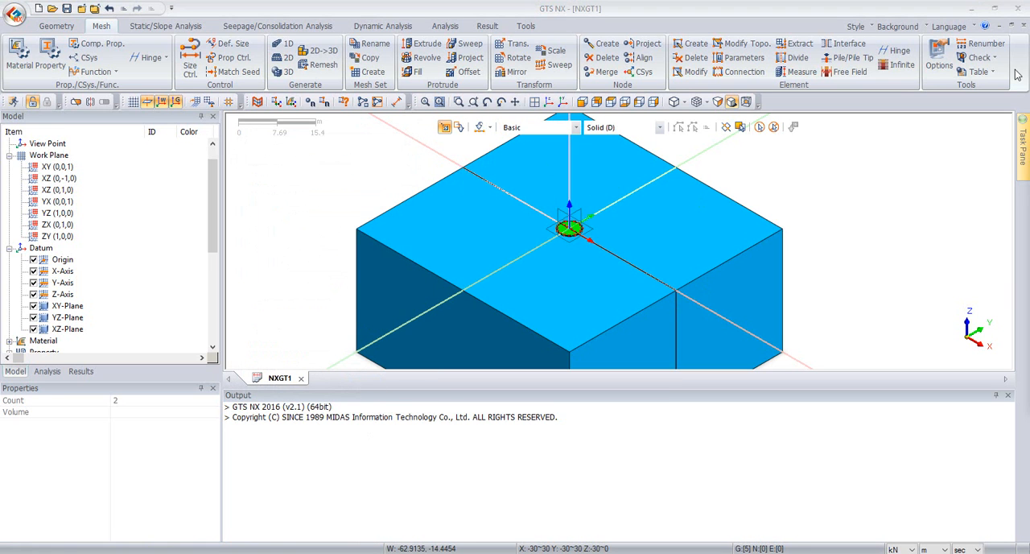
Step: Mesh the two outer soil box halves with element size 3.75 and the clay property as mesh set "outer soil"
{"action": "left_click", "coordinate": [687, 224]}
{"action": "left_click", "coordinate": [568, 285]}
{"action": "double_click", "coordinate": [352, 212]}
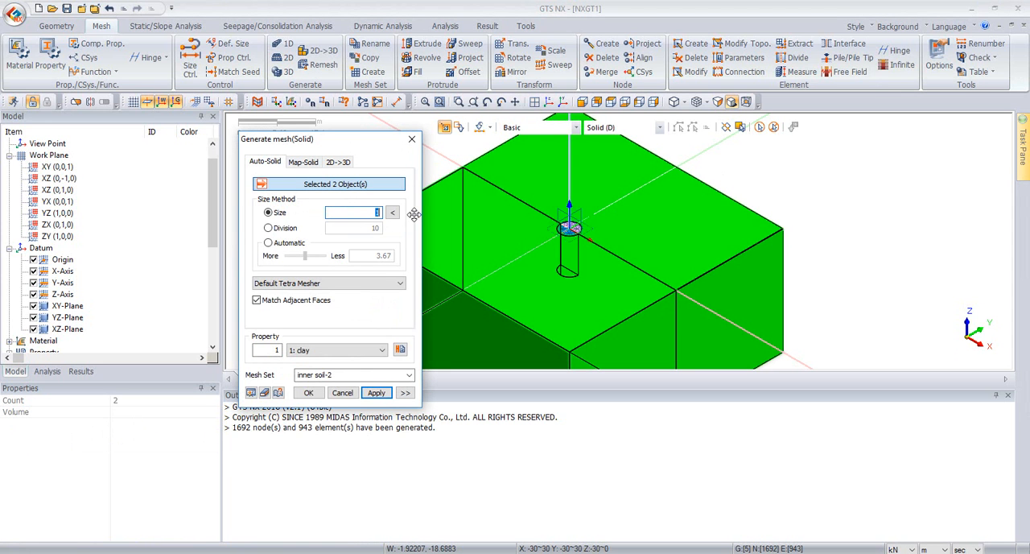
{"action": "type", "text": "3.75"}
{"action": "double_click", "coordinate": [363, 371]}
{"action": "type", "text": "out"}
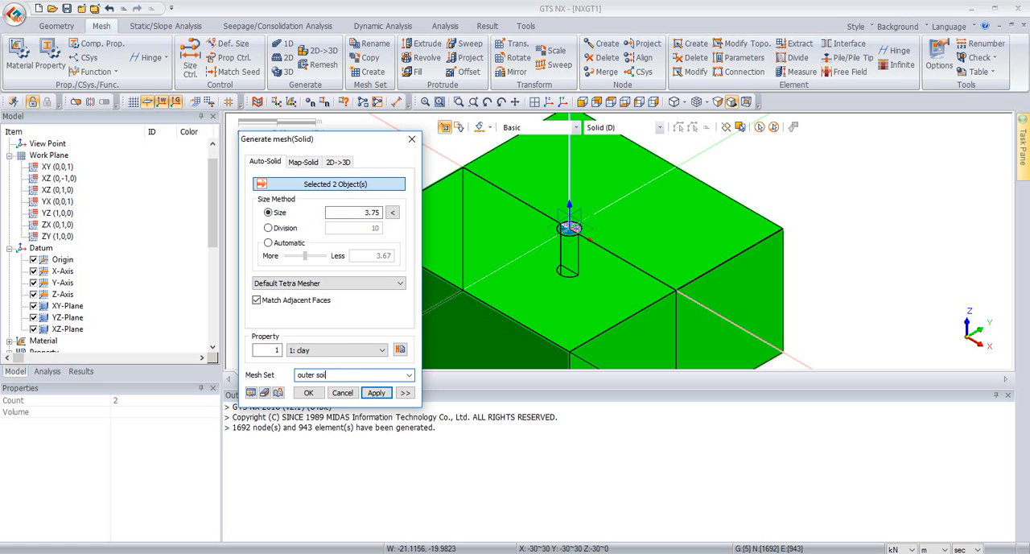
{"action": "left_click", "coordinate": [251, 392]}
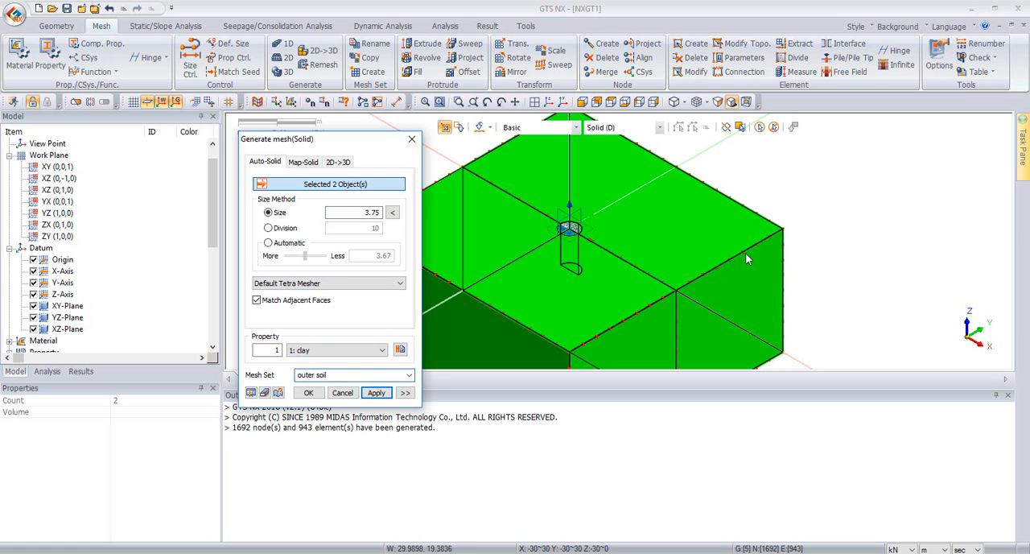
{"action": "left_click", "coordinate": [306, 393]}
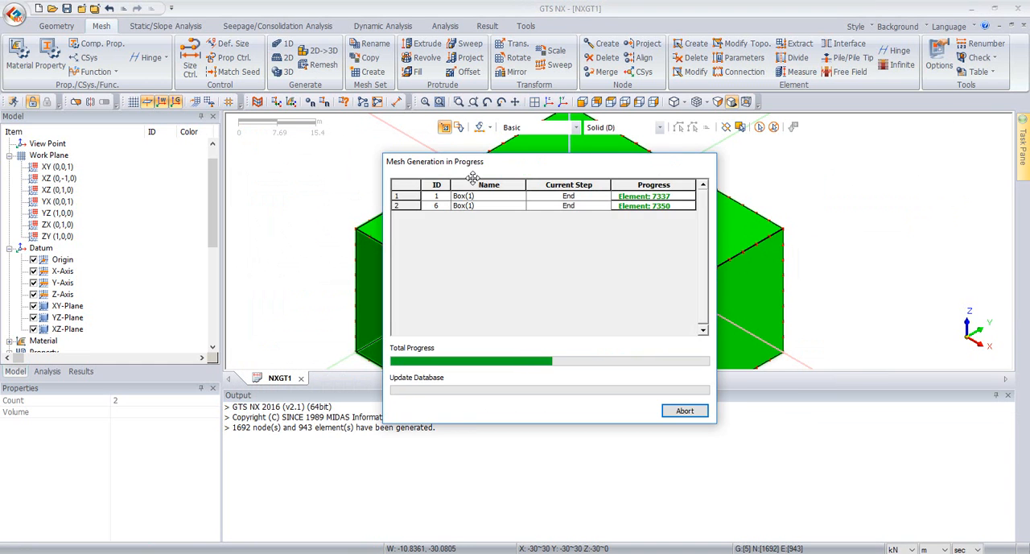
Step: Inspect the generated mesh around the central cylinder from the top and isometric views
{"action": "middle_click_drag", "start_coordinate": [662, 185], "coordinate": [599, 226]}
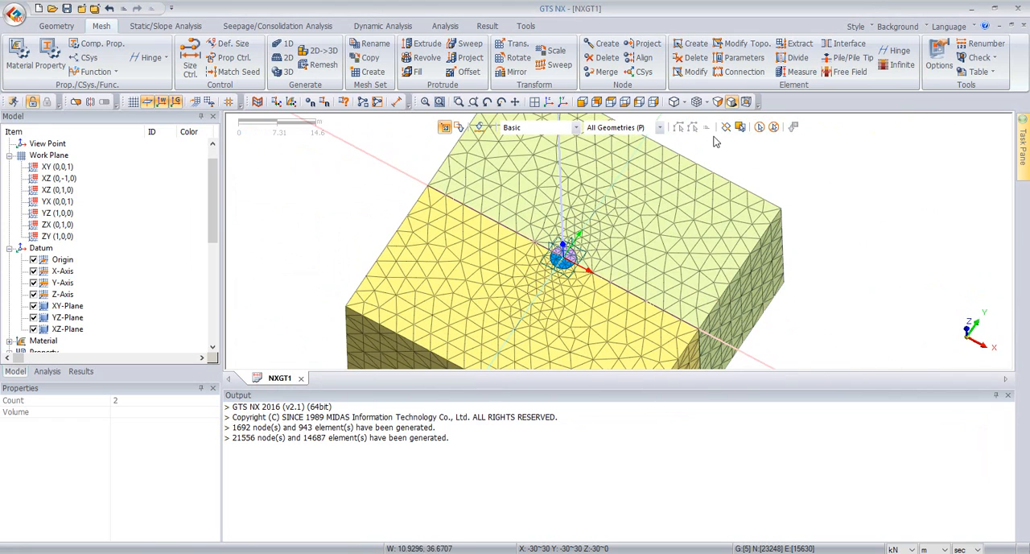
{"action": "left_click", "coordinate": [611, 102]}
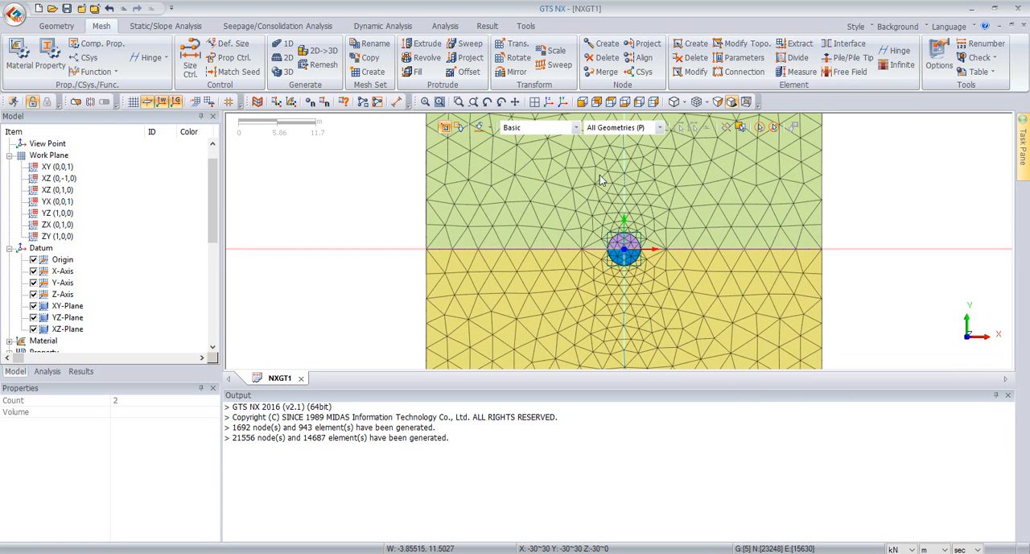
{"action": "scroll", "coordinate": [597, 252], "scroll_direction": "up", "scroll_amount": 5}
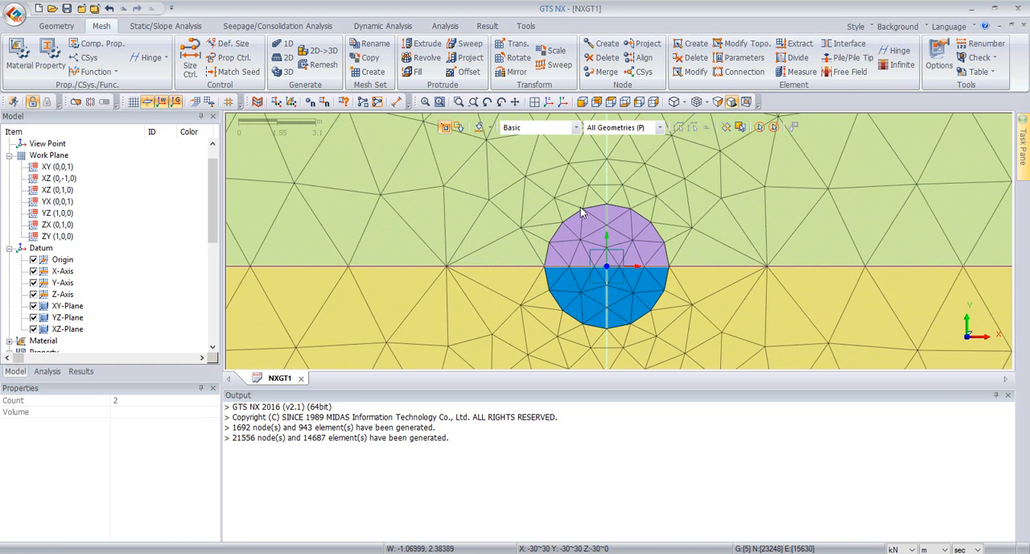
{"action": "left_click", "coordinate": [549, 101]}
{"action": "scroll", "coordinate": [662, 149], "scroll_direction": "up", "scroll_amount": 3}
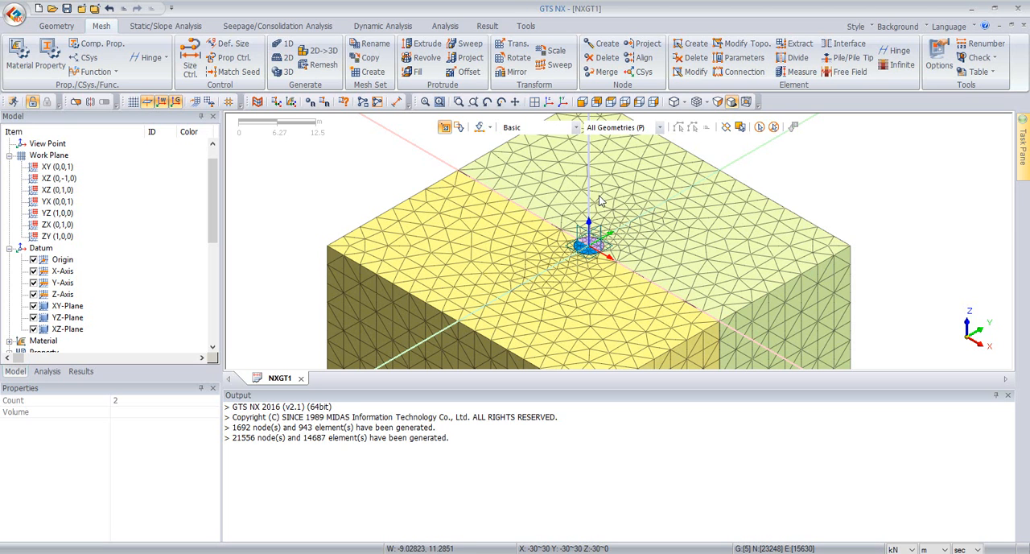
Step: Review the edge seeding methods available in Size Control and close it without assigning a size
{"action": "left_click", "coordinate": [199, 63]}
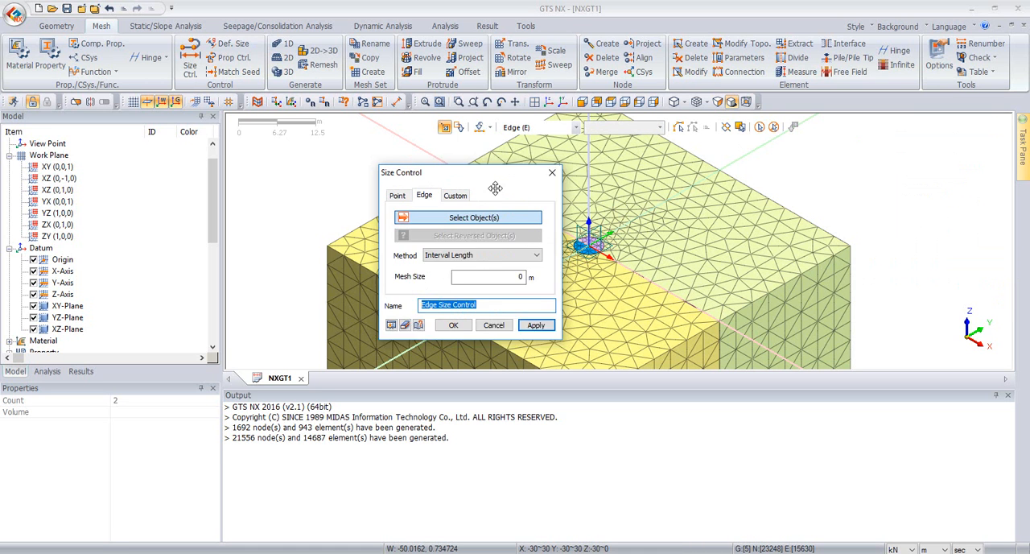
{"action": "left_click", "coordinate": [363, 224]}
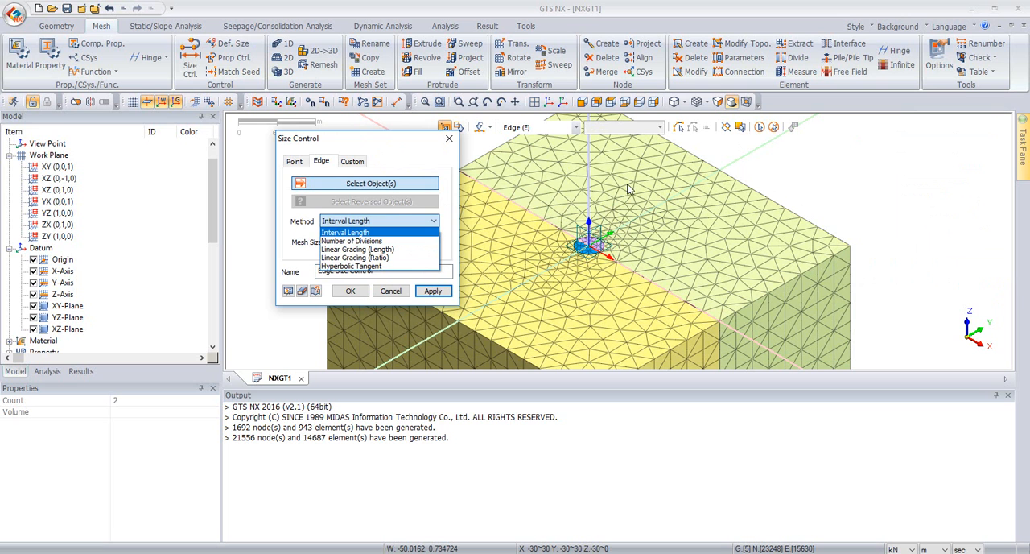
{"action": "left_click", "coordinate": [450, 141]}
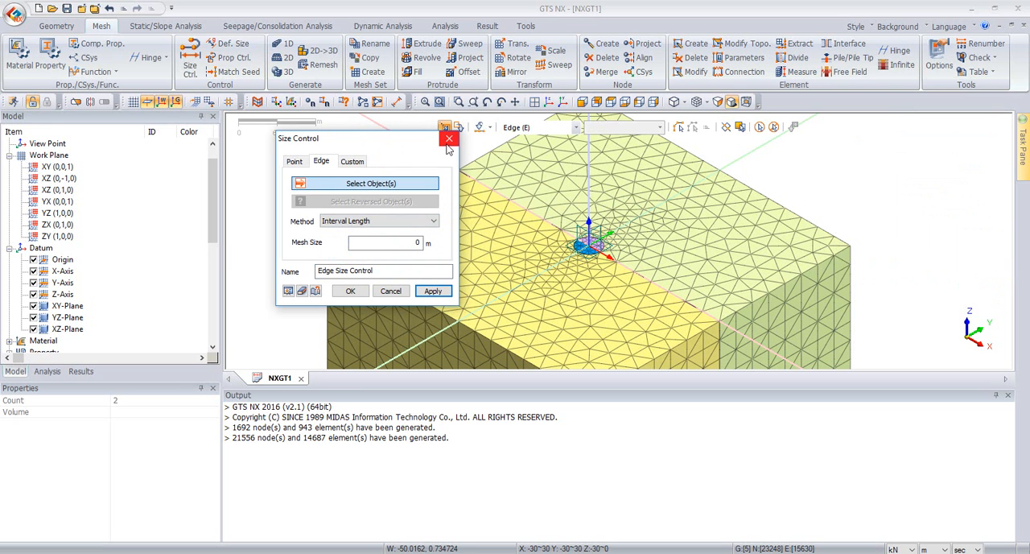
{"action": "left_click", "coordinate": [451, 140]}
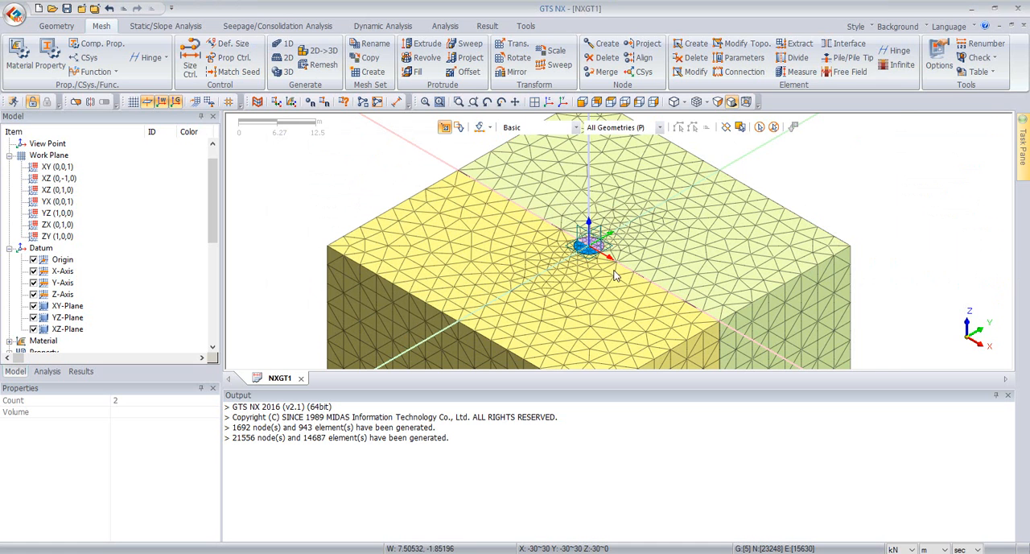
Step: Hide the outer soil and outer soil-1 mesh sets to isolate the inner soil cylinder mesh
{"action": "scroll", "coordinate": [608, 250], "scroll_direction": "up", "scroll_amount": 2}
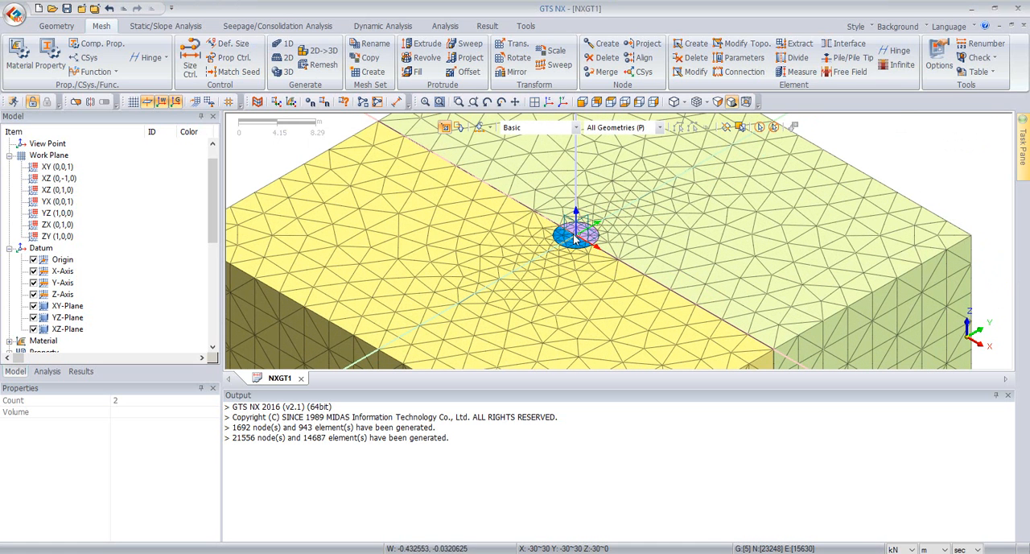
{"action": "scroll", "coordinate": [574, 235], "scroll_direction": "down", "scroll_amount": 3}
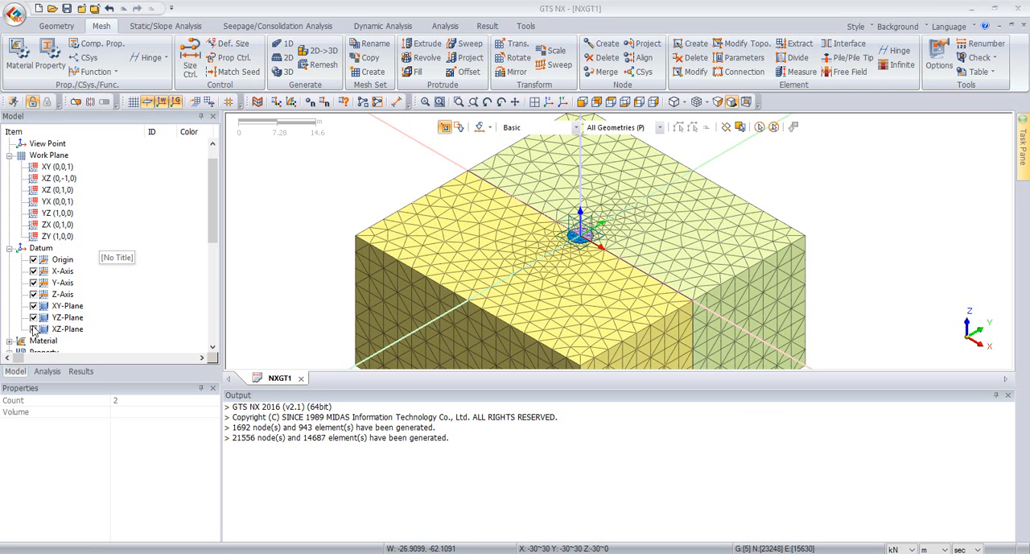
{"action": "scroll", "coordinate": [50, 288], "scroll_direction": "down", "scroll_amount": 4}
{"action": "scroll", "coordinate": [50, 282], "scroll_direction": "down", "scroll_amount": 3}
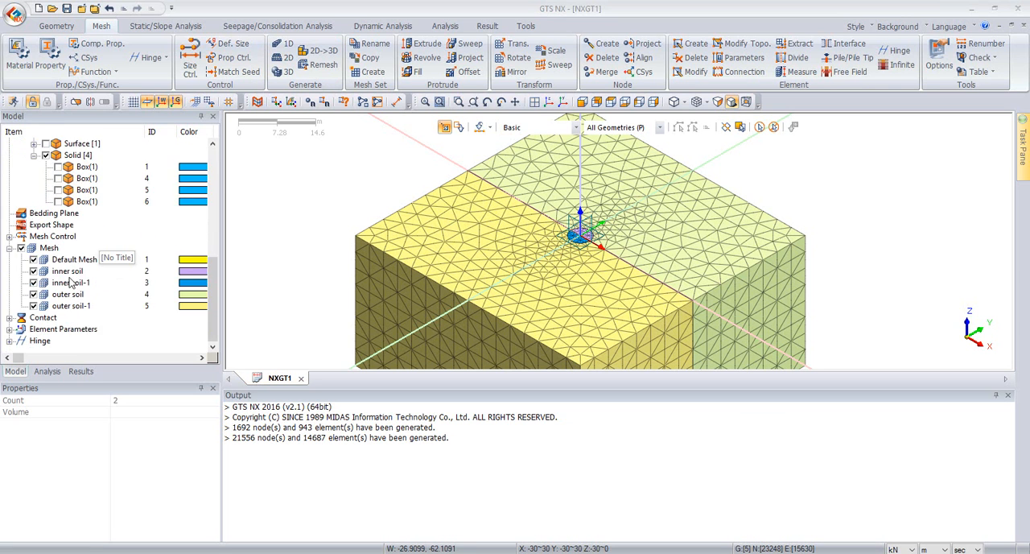
{"action": "left_click", "coordinate": [33, 306]}
{"action": "left_click", "coordinate": [33, 294]}
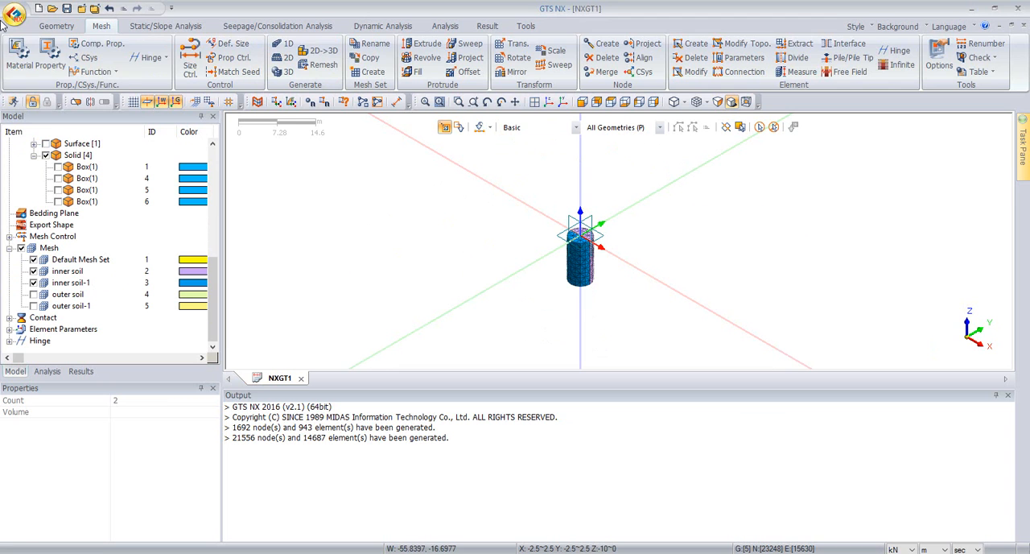
Step: Create a 3D geometry point at 2.5, 0, -7 on the side of the inner soil cylinder
{"action": "left_click", "coordinate": [56, 25]}
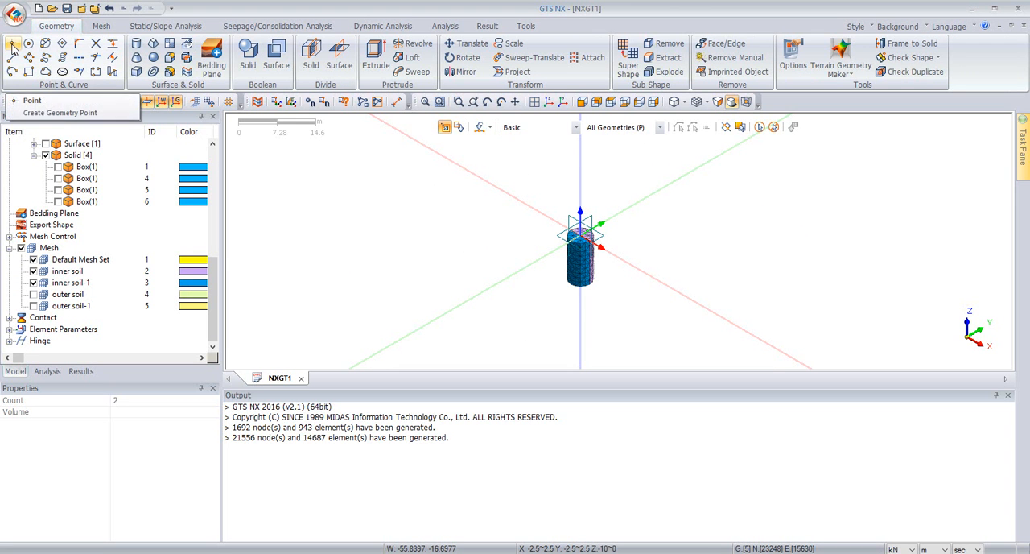
{"action": "left_click", "coordinate": [84, 56]}
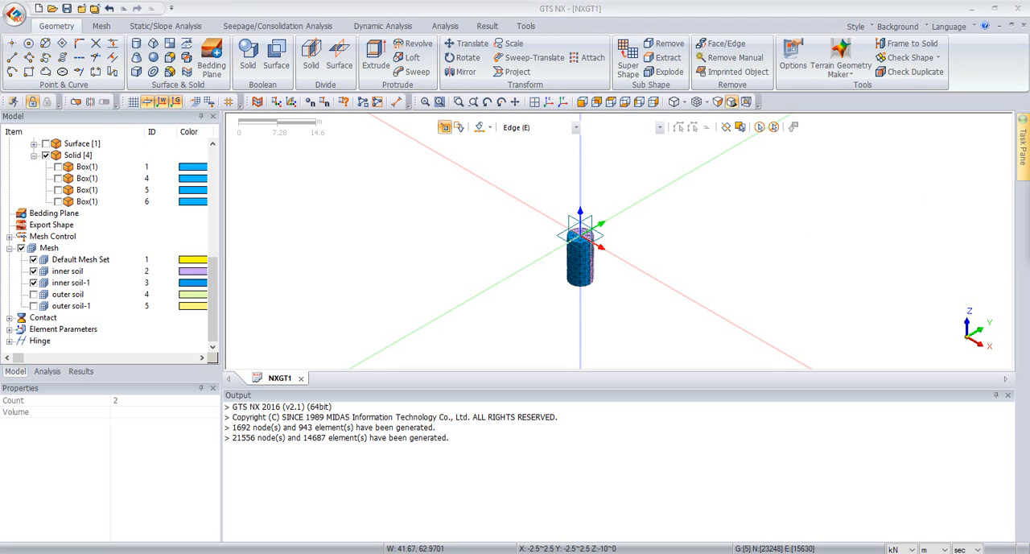
{"action": "left_click_drag", "start_coordinate": [688, 152], "coordinate": [429, 184]}
{"action": "left_click", "coordinate": [417, 255]}
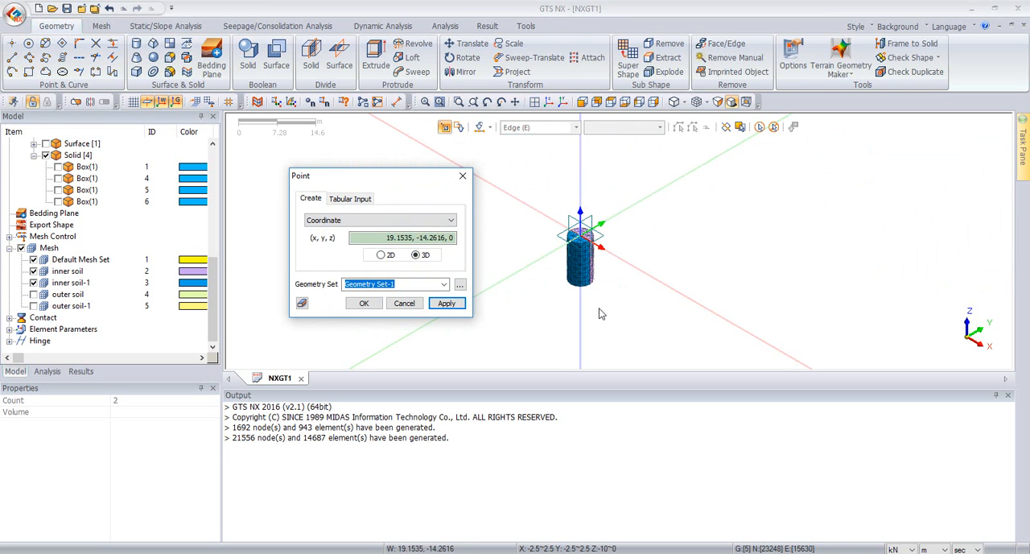
{"action": "scroll", "coordinate": [599, 313], "scroll_direction": "up", "scroll_amount": 5}
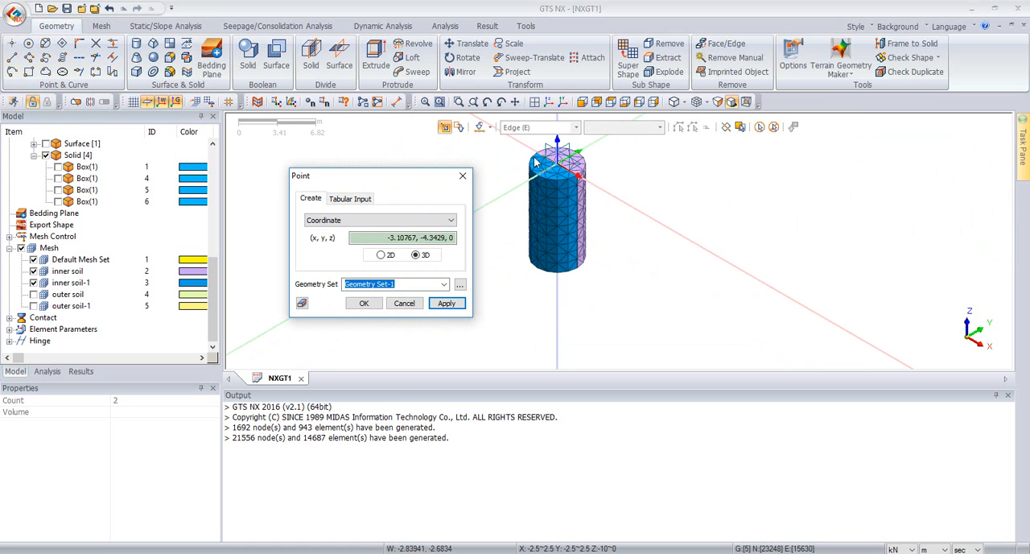
{"action": "left_click", "coordinate": [584, 102]}
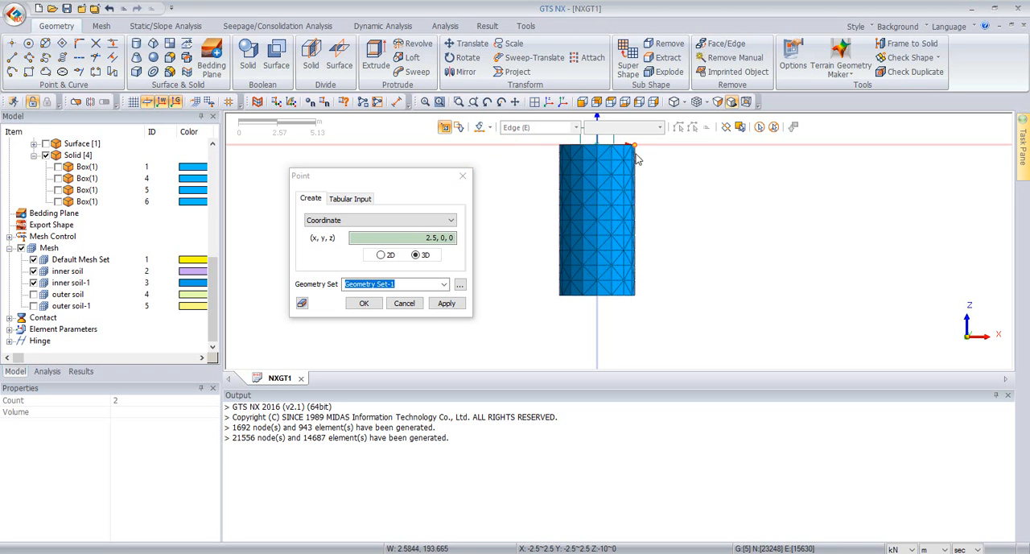
{"action": "left_click", "coordinate": [641, 254]}
{"action": "middle_click_drag", "start_coordinate": [709, 225], "coordinate": [602, 252], "text": "ctrl"}
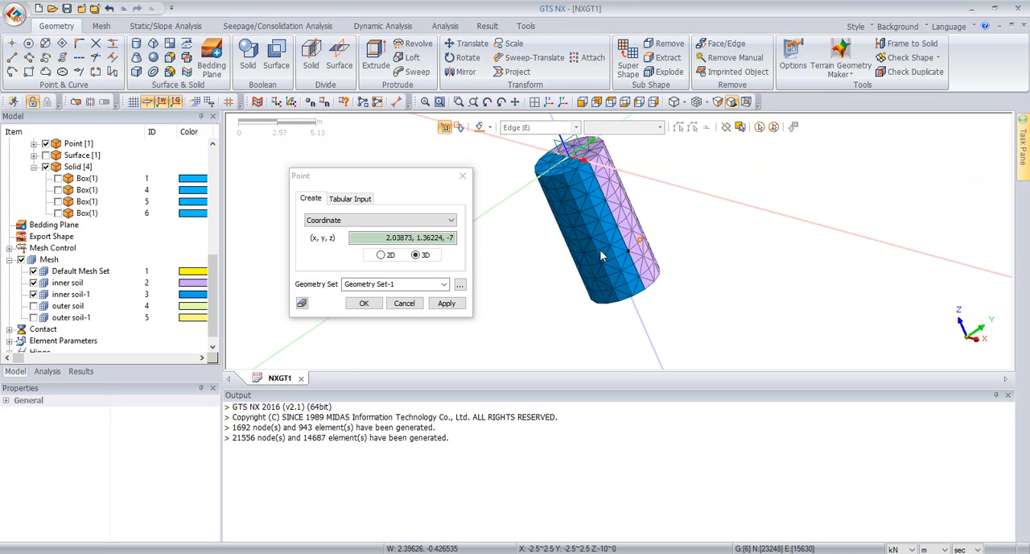
{"action": "left_click", "coordinate": [464, 174]}
{"action": "middle_click_drag", "start_coordinate": [444, 193], "coordinate": [475, 187], "text": "ctrl"}
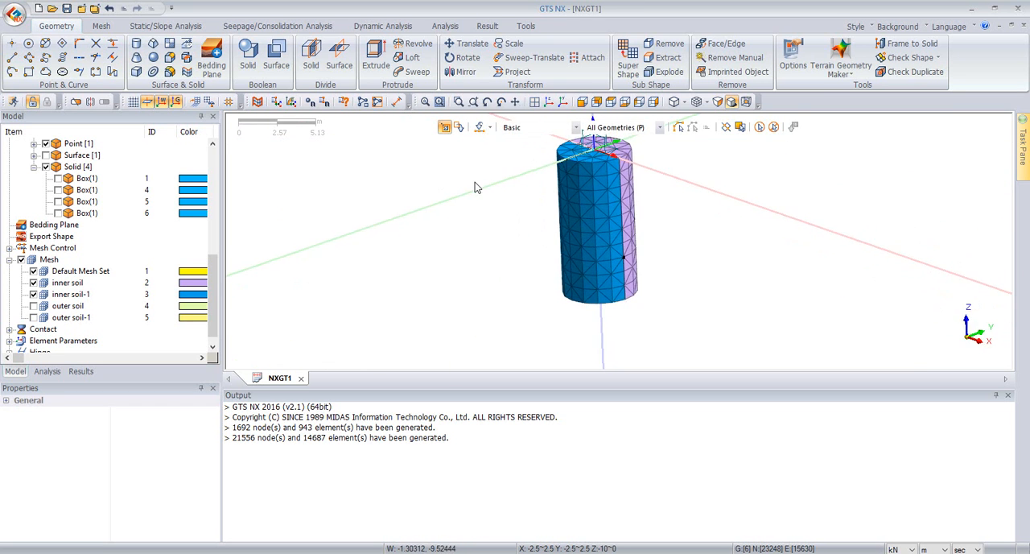
{"action": "scroll", "coordinate": [633, 183], "scroll_direction": "up", "scroll_amount": 1}
{"action": "scroll", "coordinate": [644, 169], "scroll_direction": "up", "scroll_amount": 2}
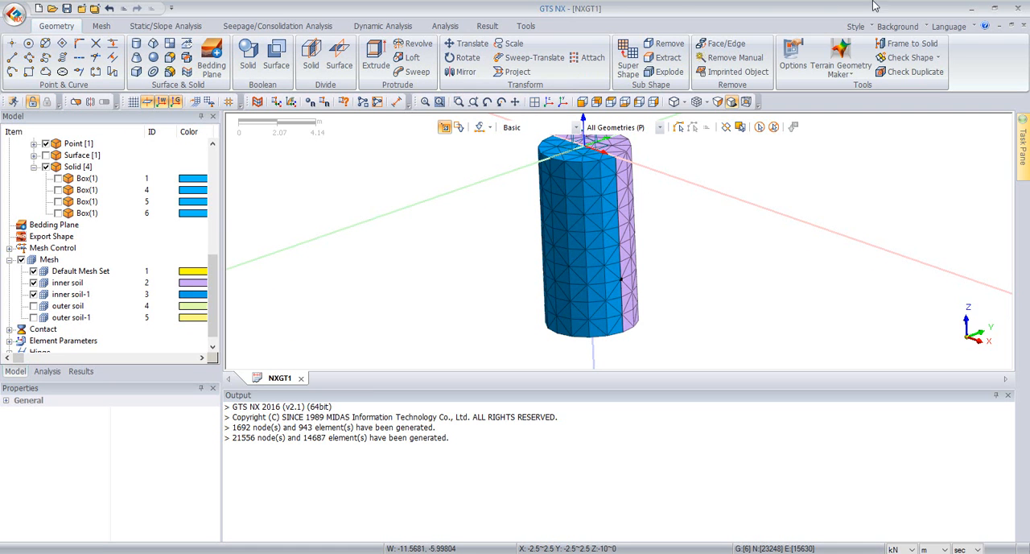
{"action": "left_click", "coordinate": [100, 26]}
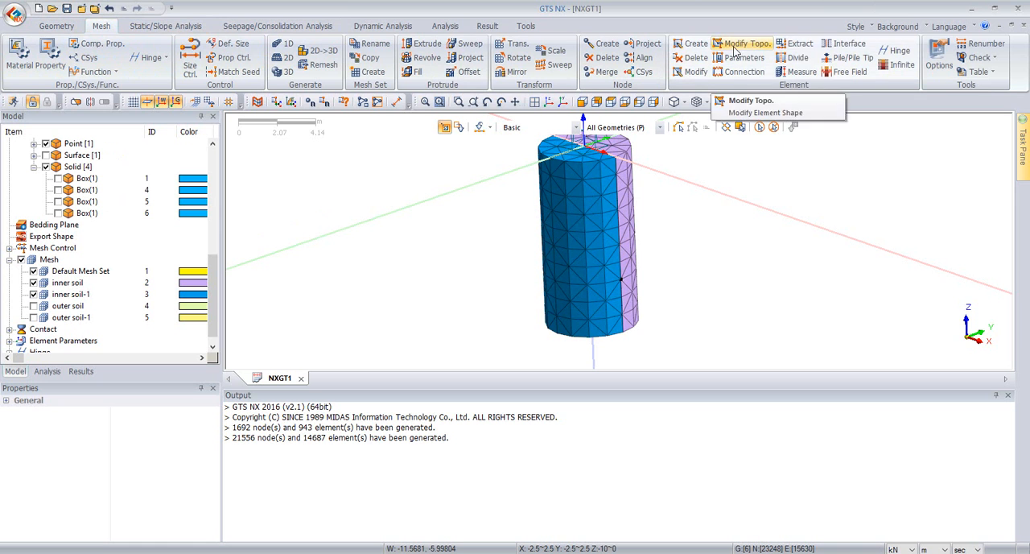
{"action": "left_click", "coordinate": [799, 46]}
{"action": "left_click_drag", "start_coordinate": [498, 114], "coordinate": [417, 118]}
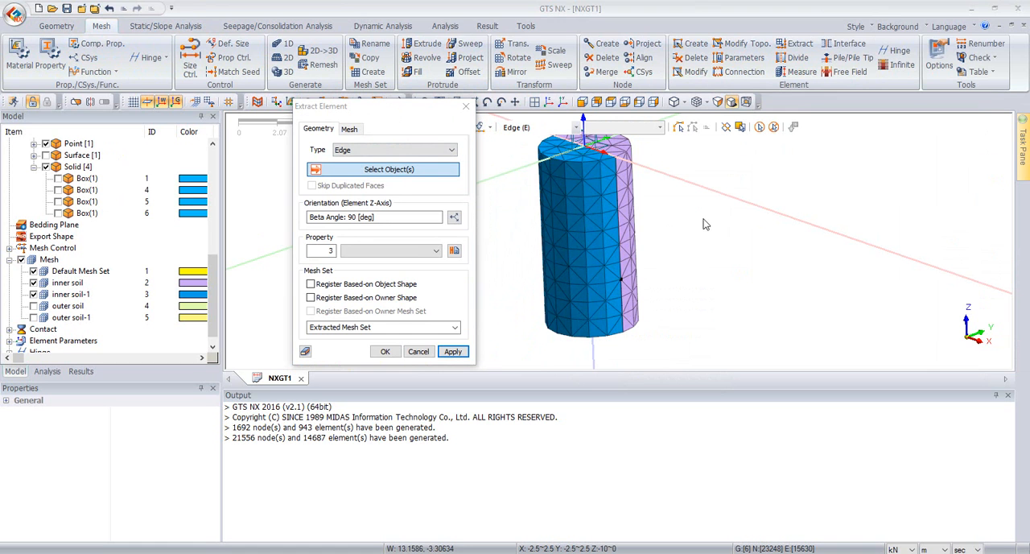
{"action": "middle_click_drag", "start_coordinate": [697, 263], "coordinate": [682, 249]}
{"action": "scroll", "coordinate": [683, 249], "scroll_direction": "down", "scroll_amount": 1}
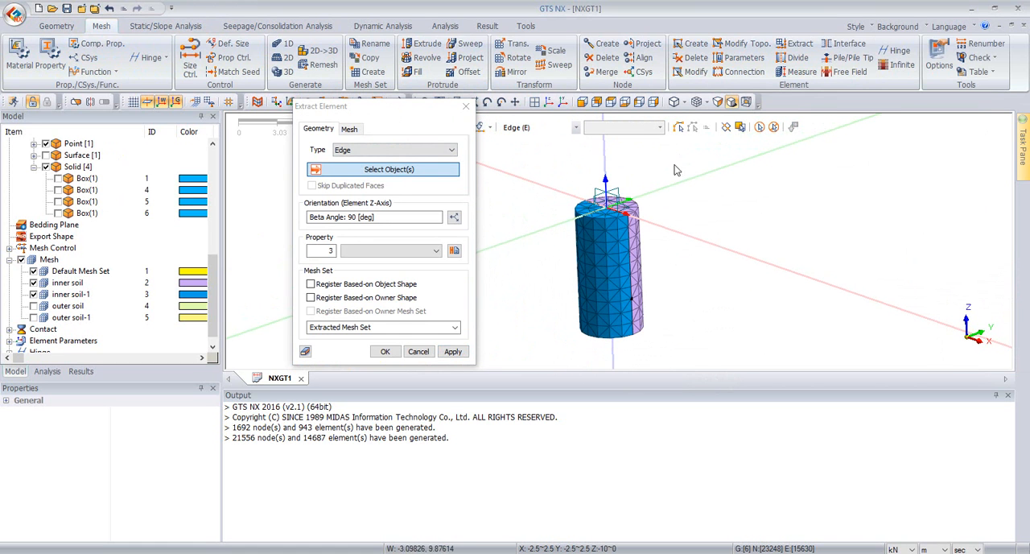
{"action": "left_click_drag", "start_coordinate": [431, 107], "coordinate": [475, 136]}
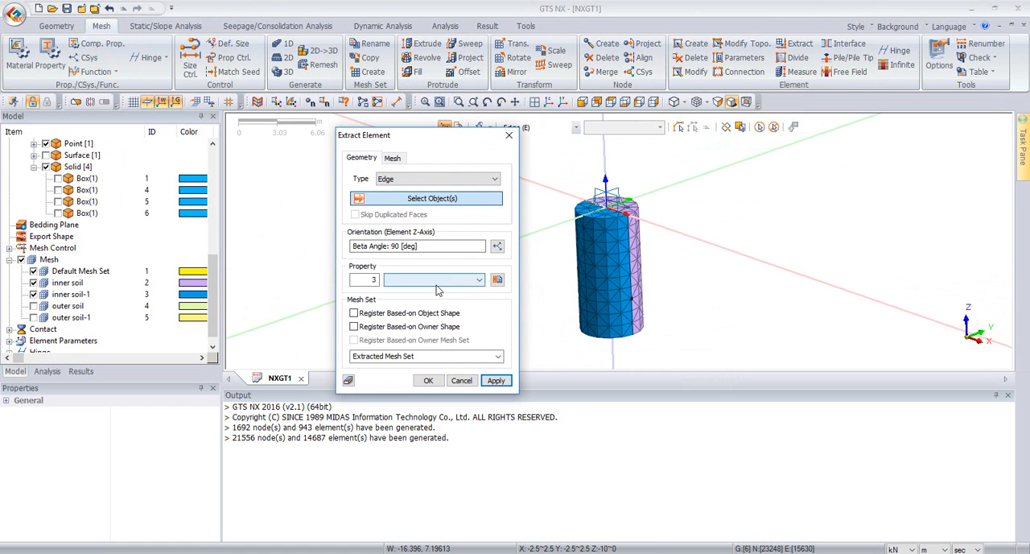
{"action": "left_click", "coordinate": [507, 138]}
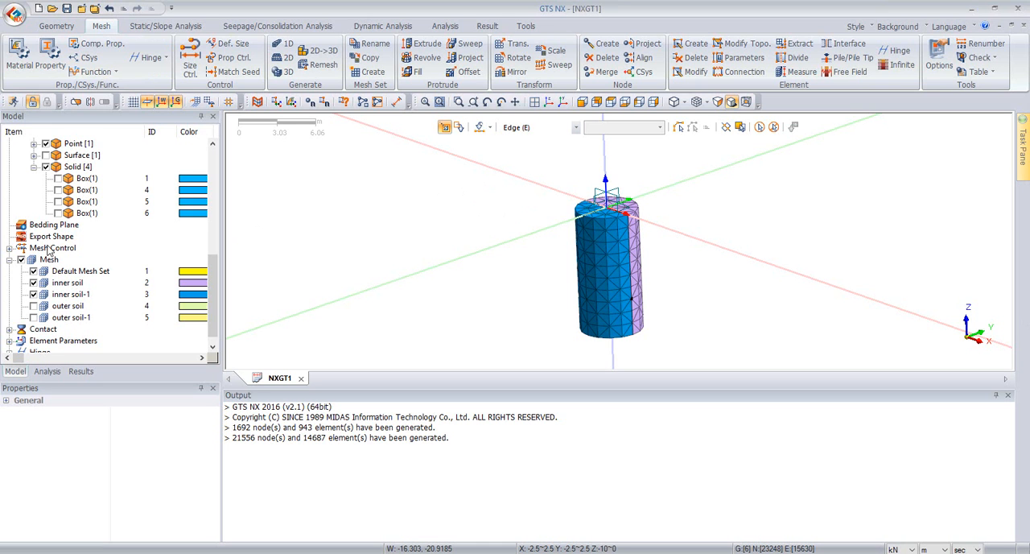
Step: Hide the inner soil and inner soil-1 mesh sets and show only the two inner cylinder solids, Box(1) 4 and 5
{"action": "left_click", "coordinate": [34, 294]}
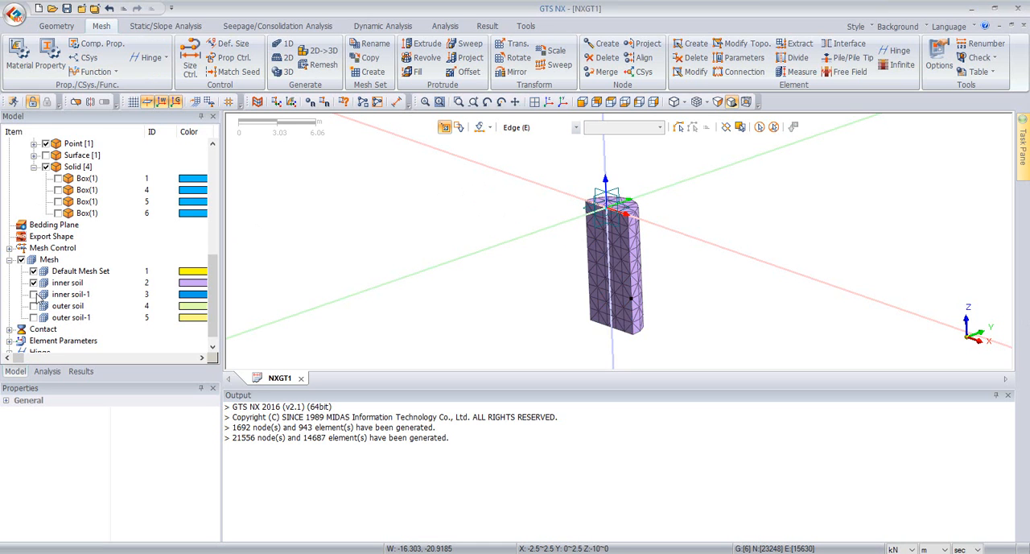
{"action": "left_click", "coordinate": [34, 282]}
{"action": "left_click", "coordinate": [58, 178]}
{"action": "left_click", "coordinate": [58, 190]}
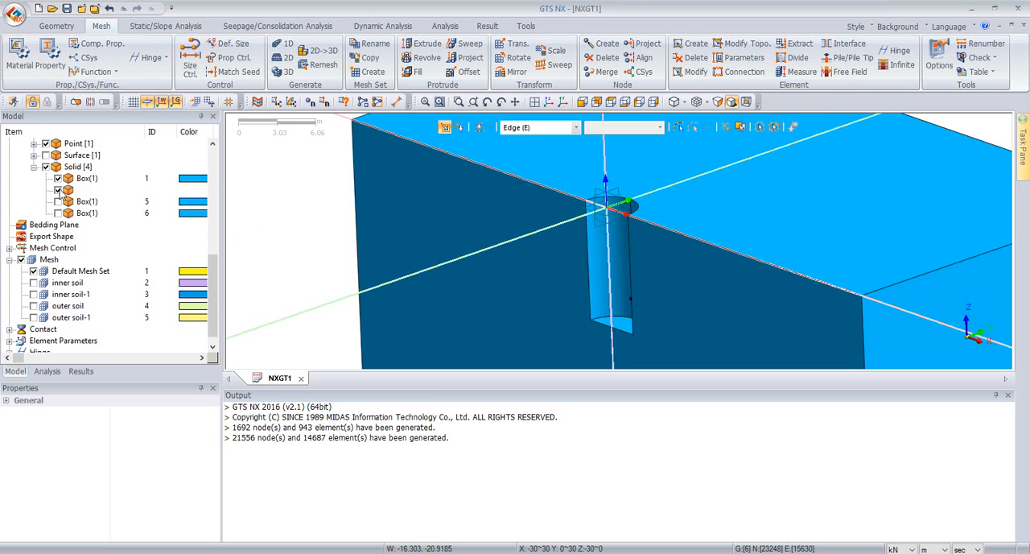
{"action": "left_click", "coordinate": [58, 178]}
{"action": "left_click", "coordinate": [58, 202]}
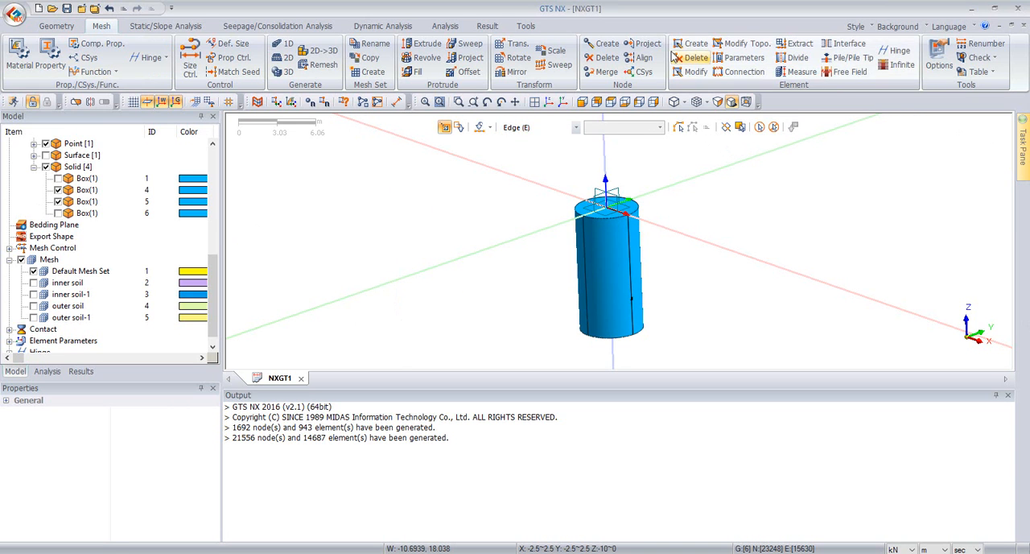
Step: Set up an element extraction from faces with property 2: pile, selecting the six top and side faces of the cylinder
{"action": "left_click", "coordinate": [799, 41]}
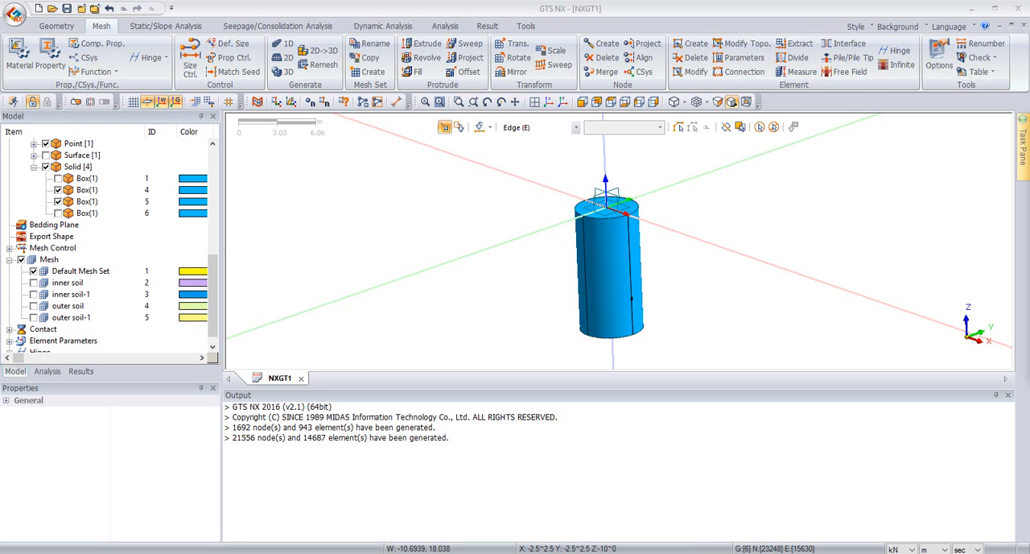
{"action": "left_click_drag", "start_coordinate": [1, 132], "coordinate": [358, 145]}
{"action": "left_click", "coordinate": [298, 160]}
{"action": "left_click", "coordinate": [291, 180]}
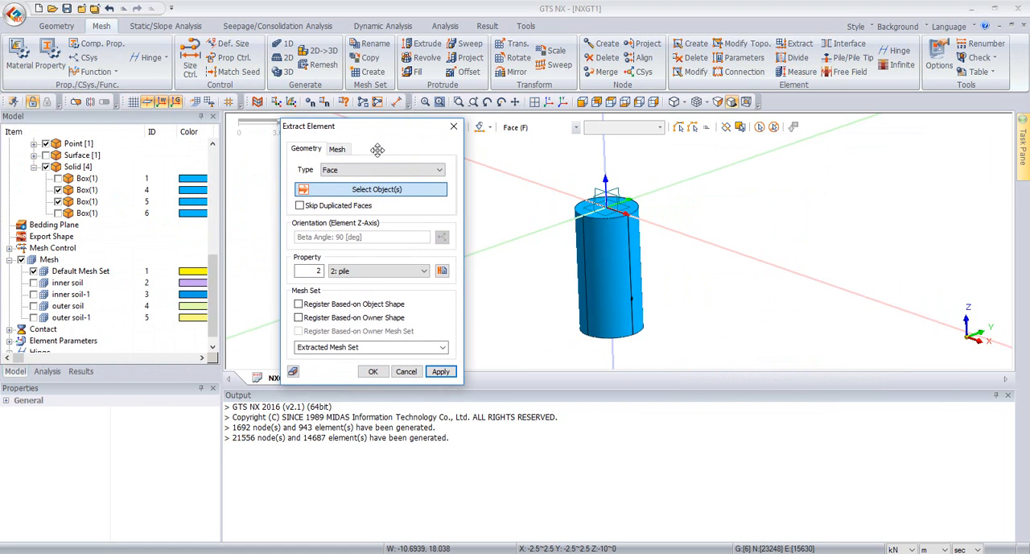
{"action": "left_click", "coordinate": [600, 233]}
{"action": "middle_click_drag", "start_coordinate": [712, 248], "coordinate": [604, 277]}
{"action": "left_click", "coordinate": [604, 266]}
{"action": "left_click", "coordinate": [625, 285]}
{"action": "middle_click_drag", "start_coordinate": [567, 207], "coordinate": [713, 211]}
{"action": "left_click", "coordinate": [606, 226]}
{"action": "left_click", "coordinate": [624, 276]}
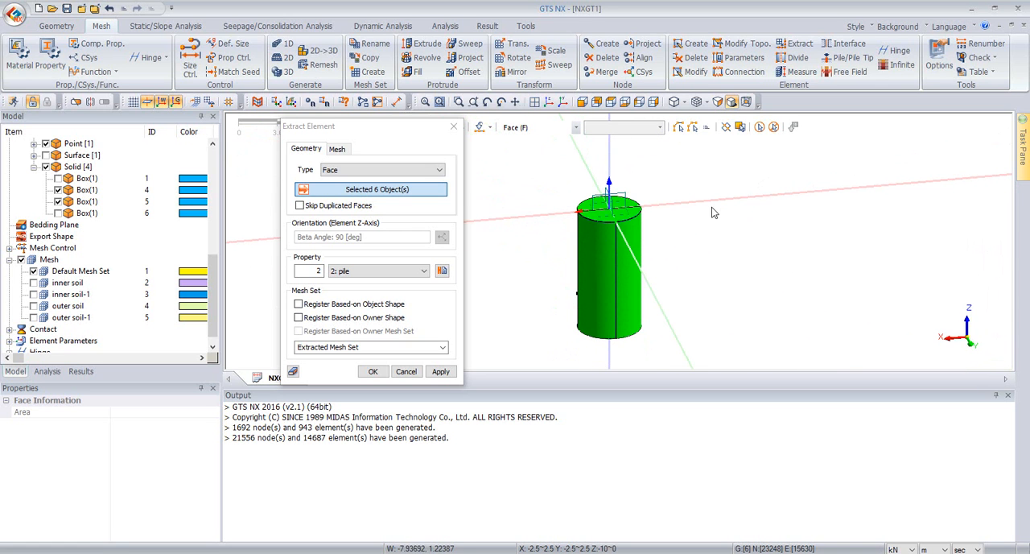
Step: Name the extracted mesh set "pile" and create it from the selected faces
{"action": "left_click", "coordinate": [395, 346]}
{"action": "left_click_drag", "start_coordinate": [395, 346], "coordinate": [295, 347]}
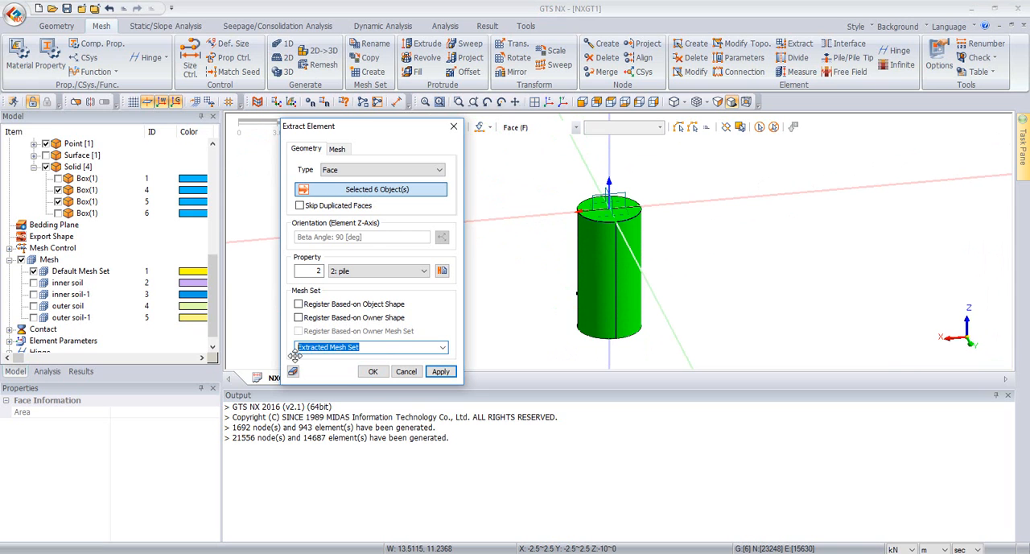
{"action": "type", "text": "pile"}
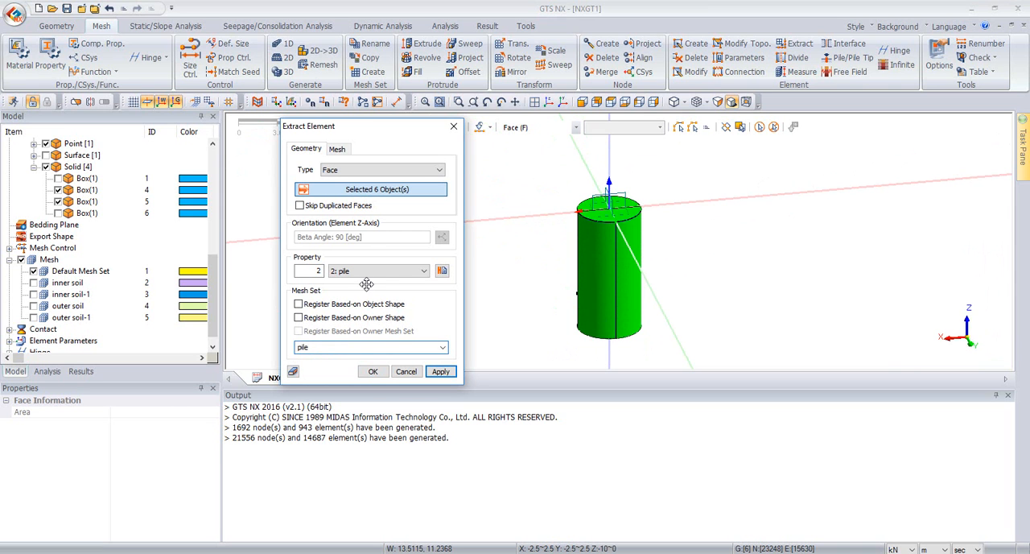
{"action": "left_click", "coordinate": [374, 371]}
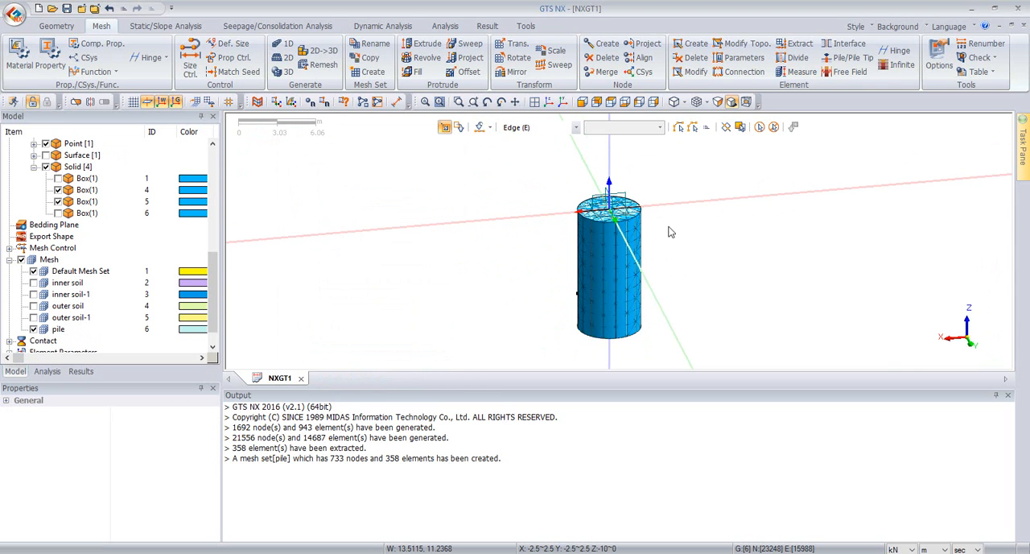
Step: Hide the two inner cylinder solids so only the pile shell mesh is displayed
{"action": "scroll", "coordinate": [673, 318], "scroll_direction": "up", "scroll_amount": 1}
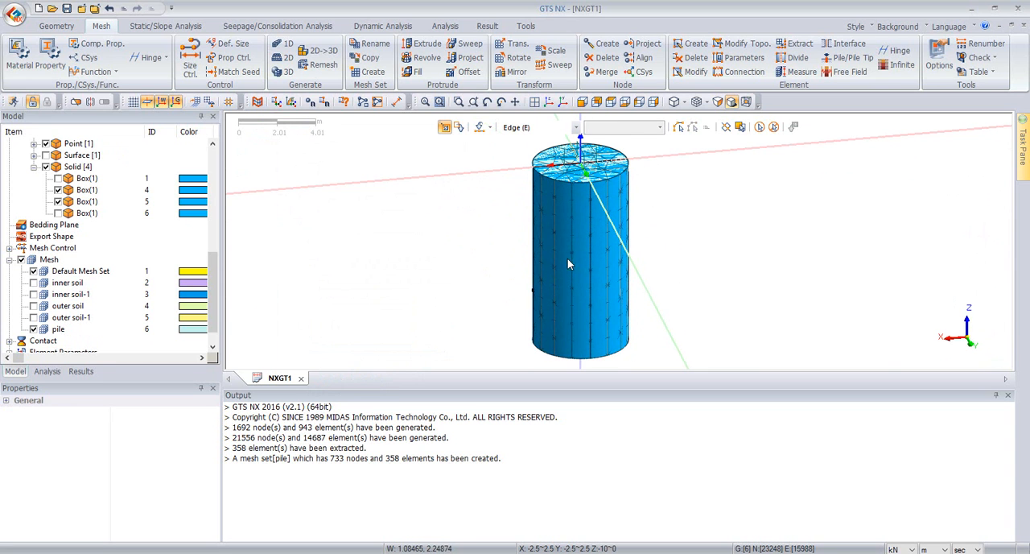
{"action": "left_click", "coordinate": [59, 190]}
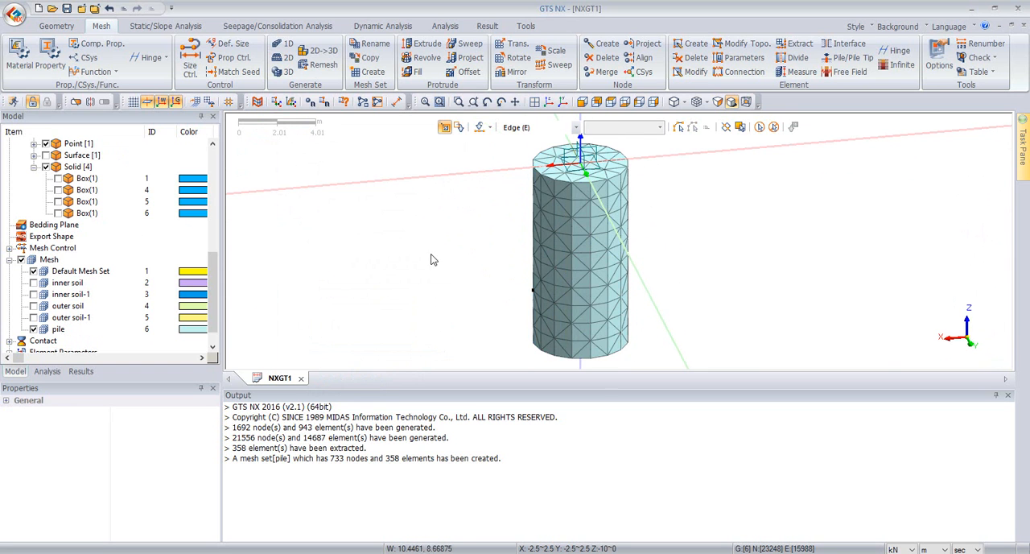
{"action": "middle_click_drag", "start_coordinate": [514, 270], "coordinate": [558, 194]}
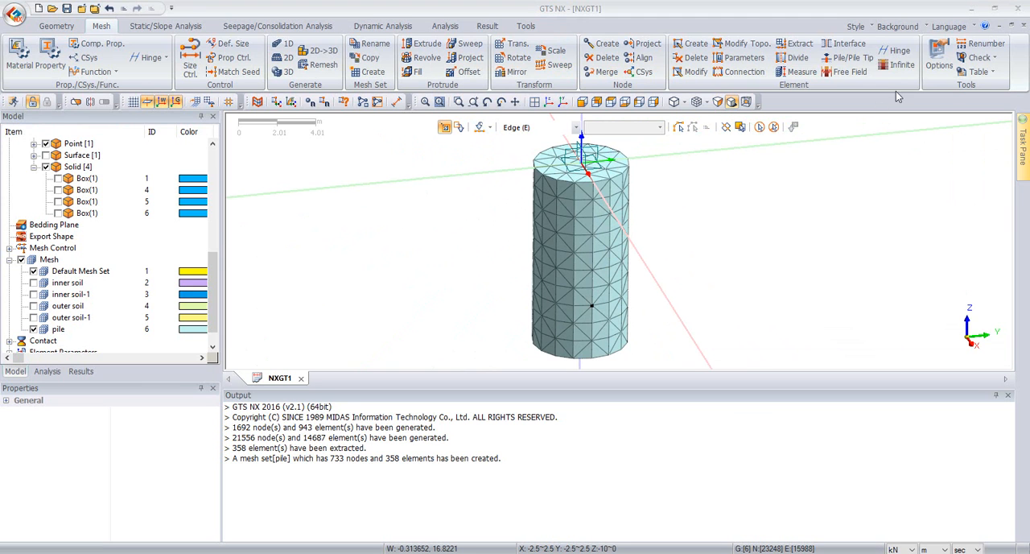
Step: Set up a plane interface using the From Shell method and select all displayed pile shell elements
{"action": "left_click", "coordinate": [837, 51]}
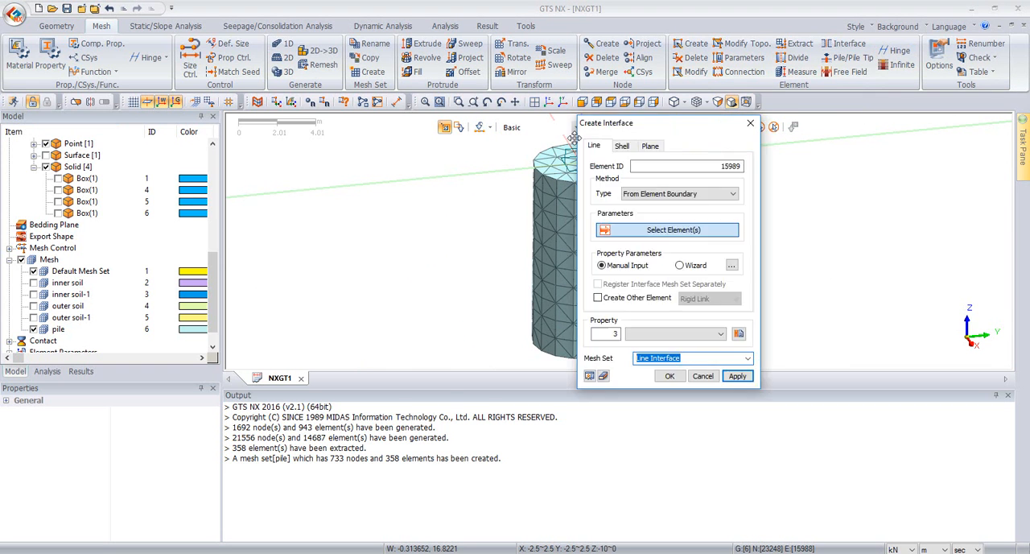
{"action": "left_click", "coordinate": [352, 149]}
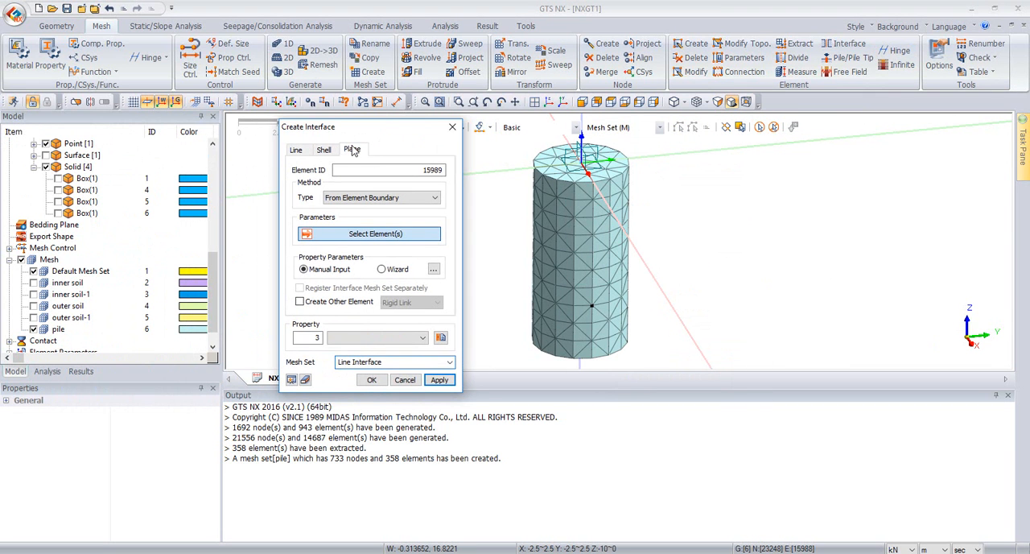
{"action": "left_click", "coordinate": [352, 150]}
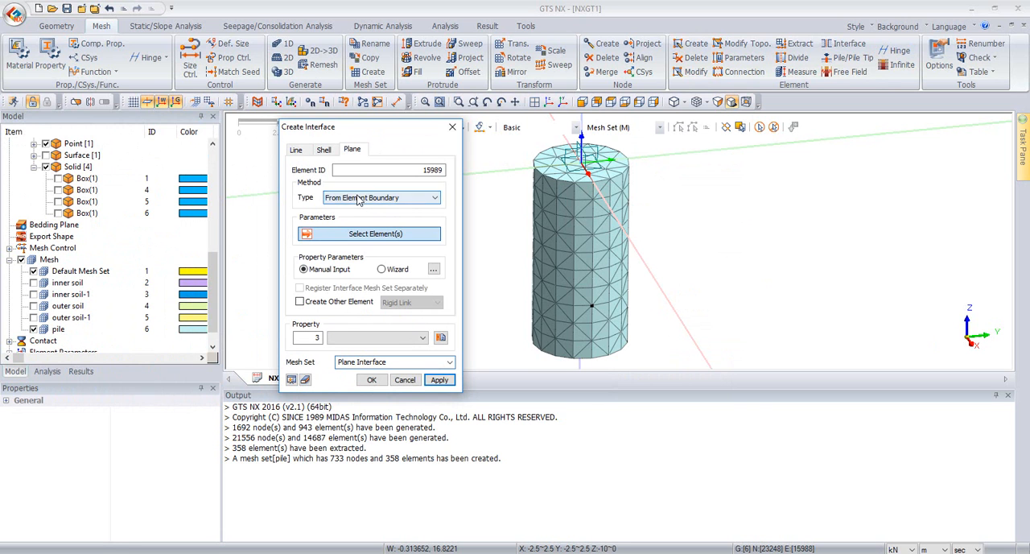
{"action": "left_click", "coordinate": [359, 198]}
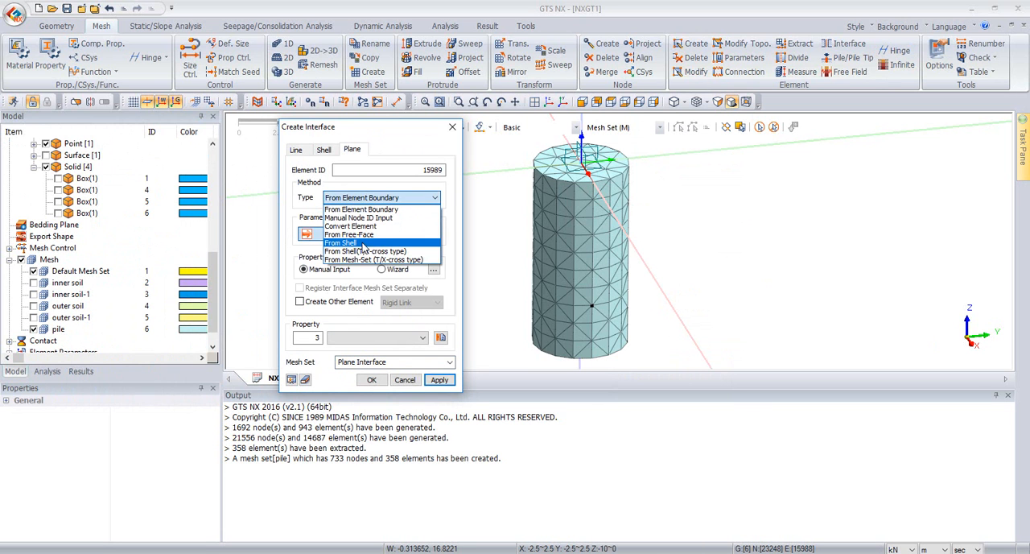
{"action": "left_click", "coordinate": [362, 245]}
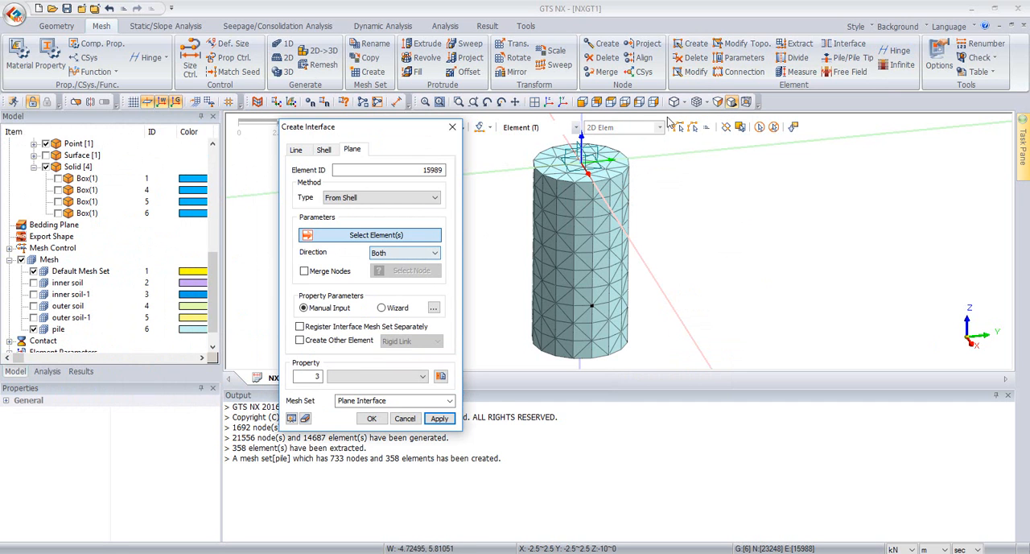
{"action": "left_click", "coordinate": [759, 126]}
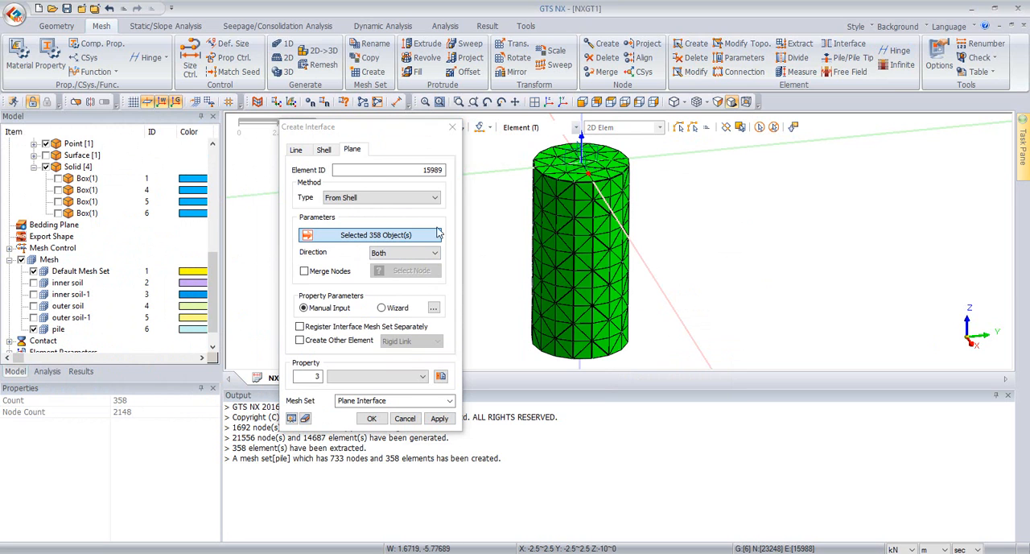
Step: Set the interface direction to Negative-Normal and enable Merge Nodes with the nodes along the pile's bottom edge
{"action": "left_click", "coordinate": [397, 256]}
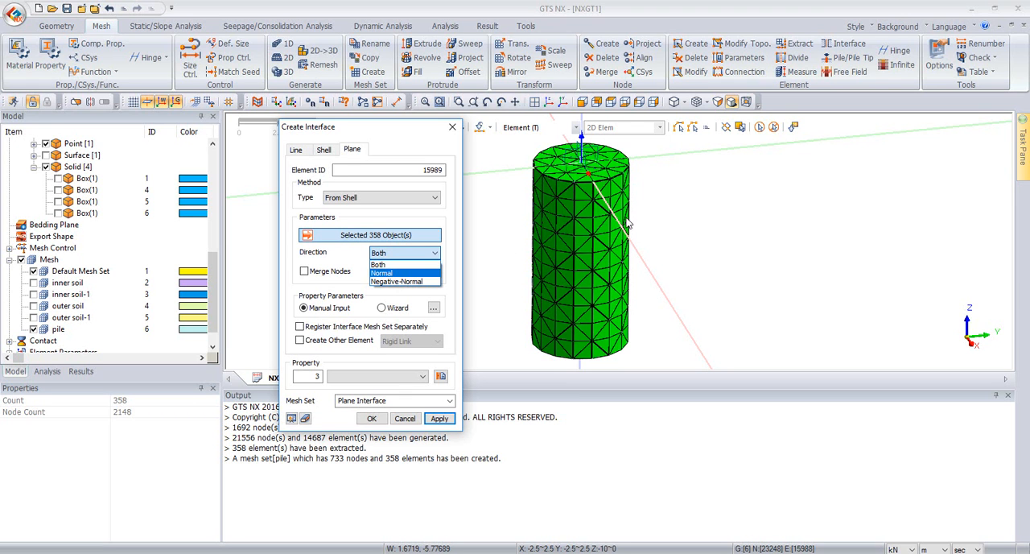
{"action": "left_click", "coordinate": [393, 283]}
{"action": "left_click", "coordinate": [320, 274]}
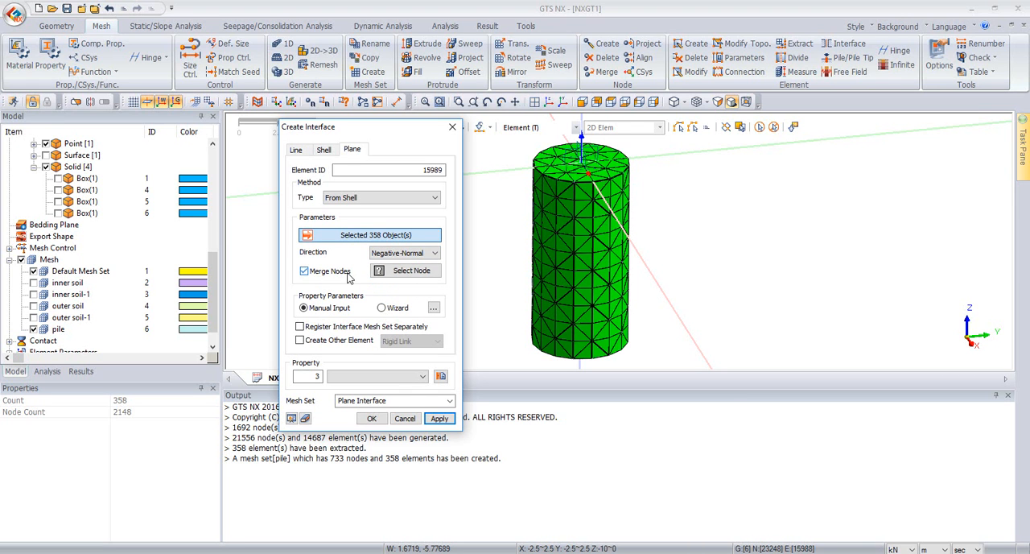
{"action": "left_click", "coordinate": [406, 270]}
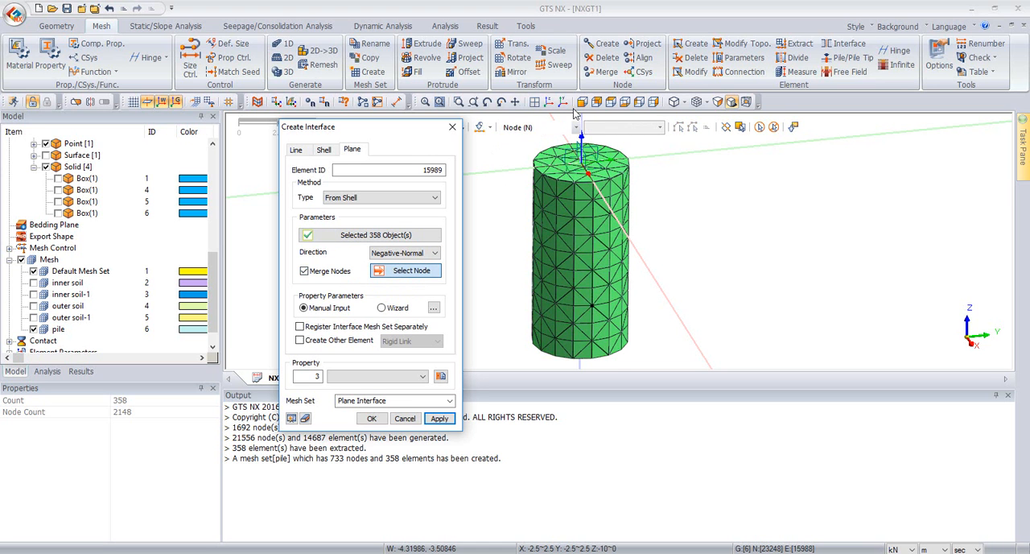
{"action": "left_click", "coordinate": [582, 103]}
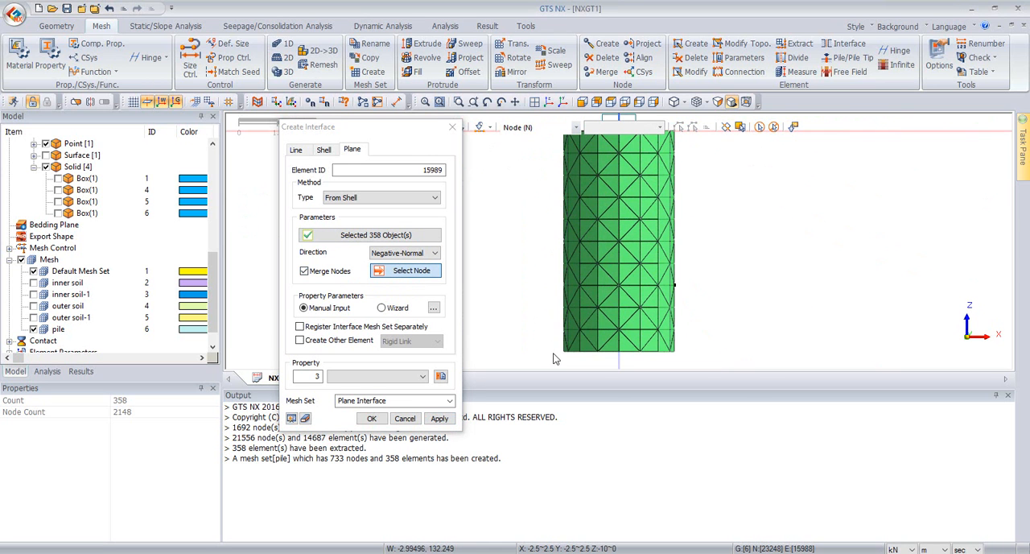
{"action": "left_click_drag", "start_coordinate": [553, 355], "coordinate": [767, 368]}
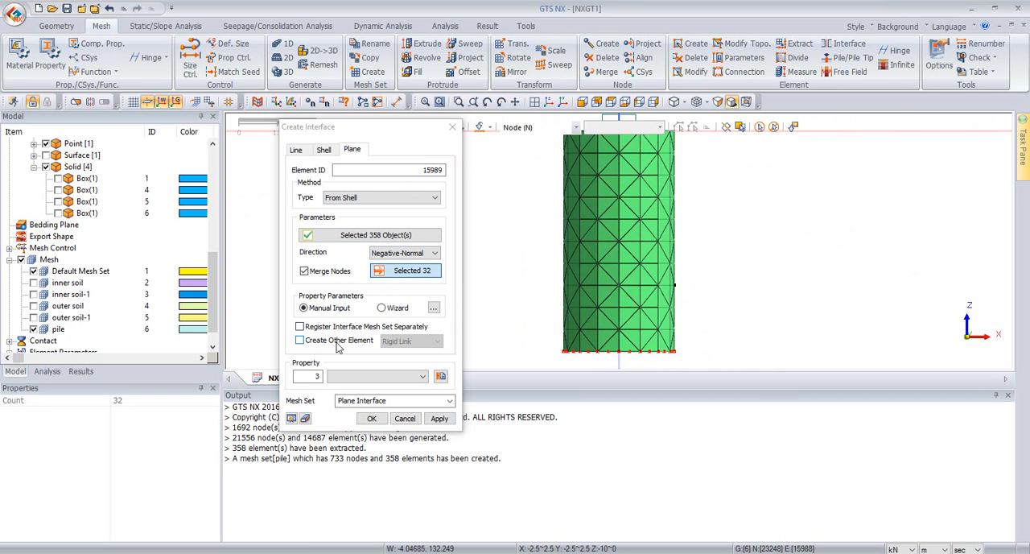
Step: Enable Create Other Element for the interface, using the Rigid Link type
{"action": "left_click", "coordinate": [335, 341]}
{"action": "left_click", "coordinate": [335, 341]}
{"action": "left_click", "coordinate": [335, 341]}
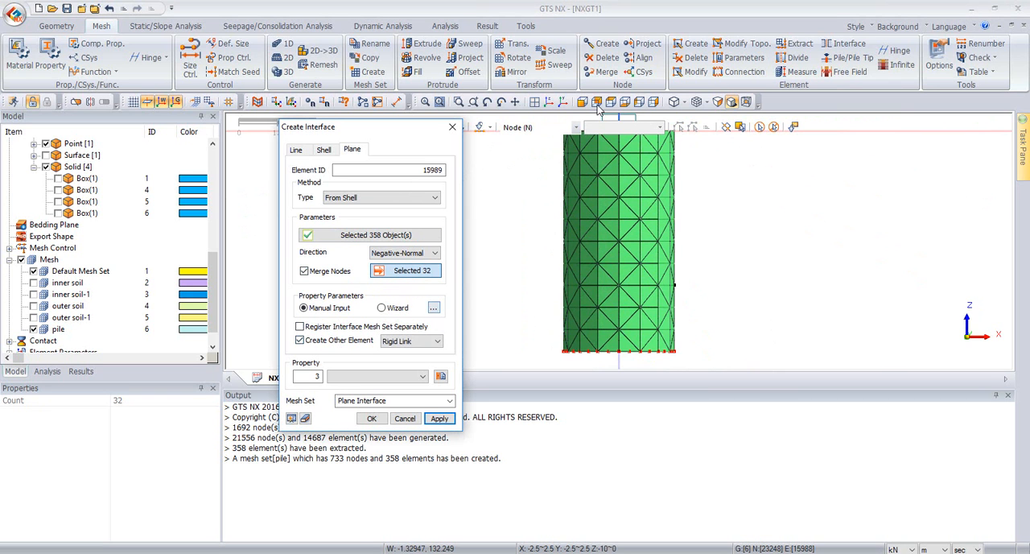
Step: Switch the interface property parameters to Wizard and open the interface wizard data
{"action": "left_click", "coordinate": [562, 102]}
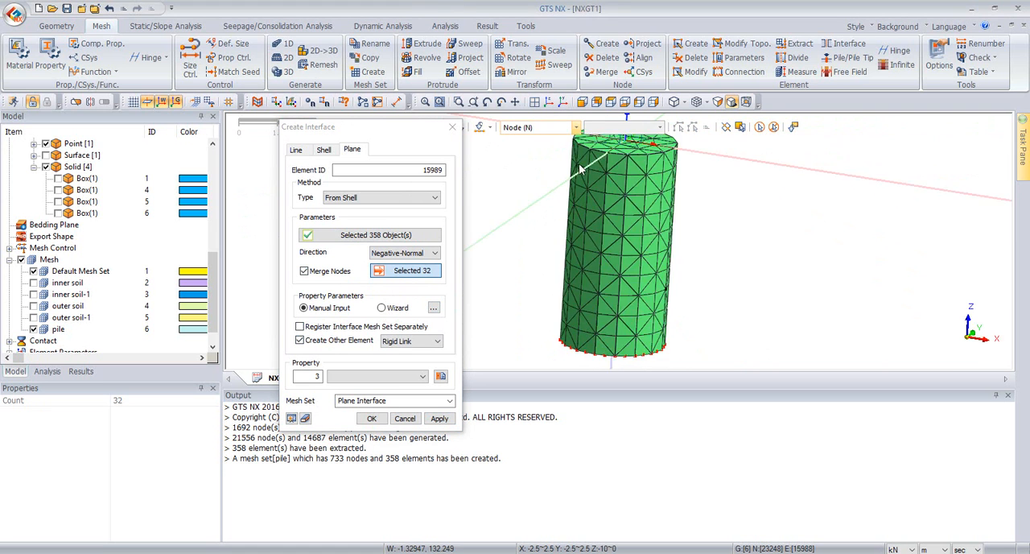
{"action": "left_click", "coordinate": [393, 311]}
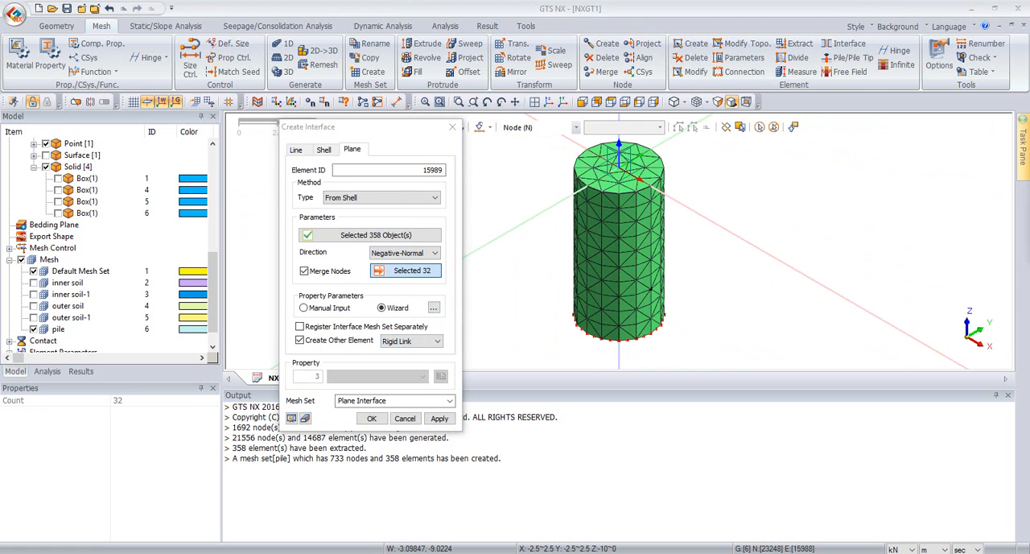
{"action": "left_click_drag", "start_coordinate": [1029, 153], "coordinate": [822, 232]}
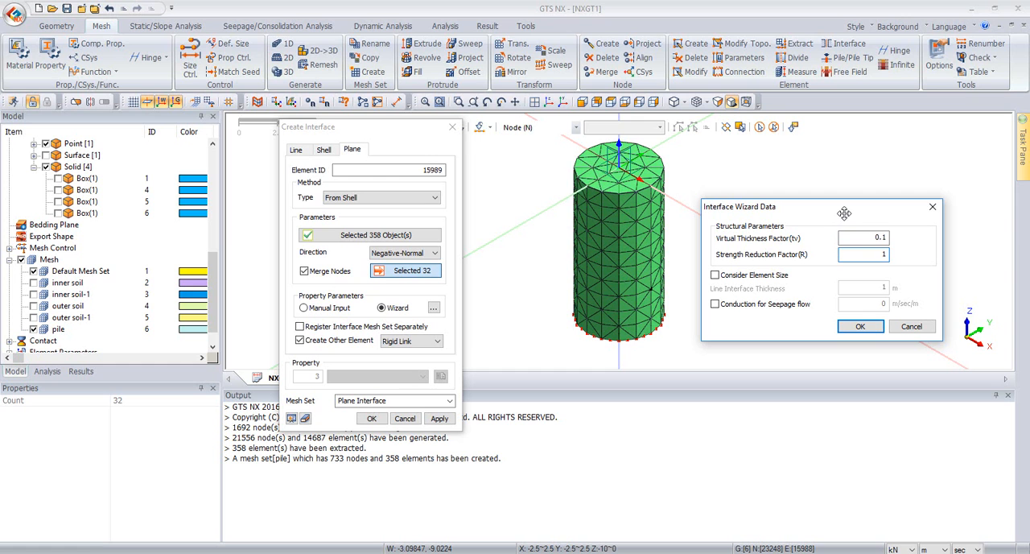
Step: Enable Conduction for Seepage flow in the interface wizard data with a value of 0.003 m/sec/m and accept the settings
{"action": "left_click", "coordinate": [882, 254]}
{"action": "left_click", "coordinate": [780, 305]}
{"action": "left_click", "coordinate": [884, 304]}
{"action": "type", "text": ".003"}
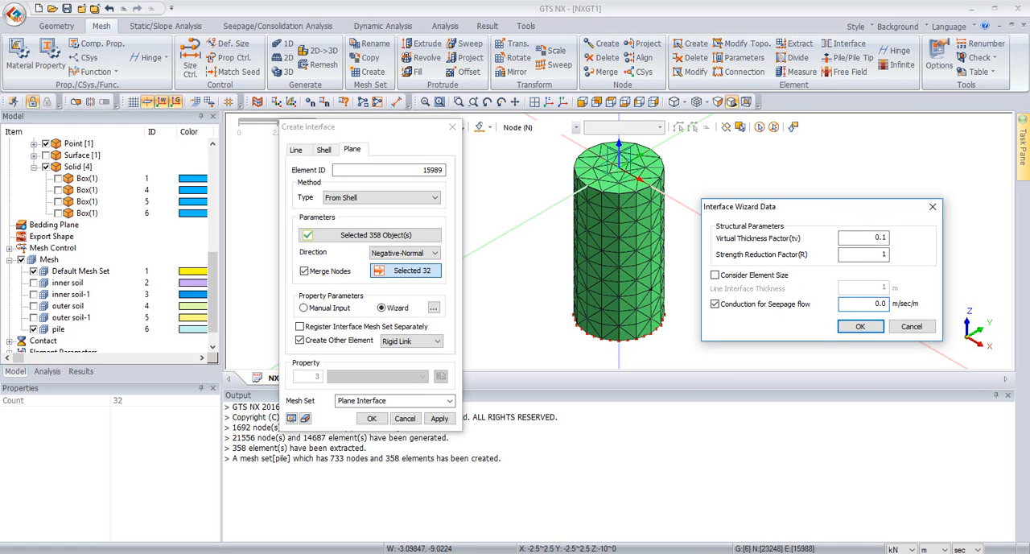
{"action": "left_click", "coordinate": [860, 326]}
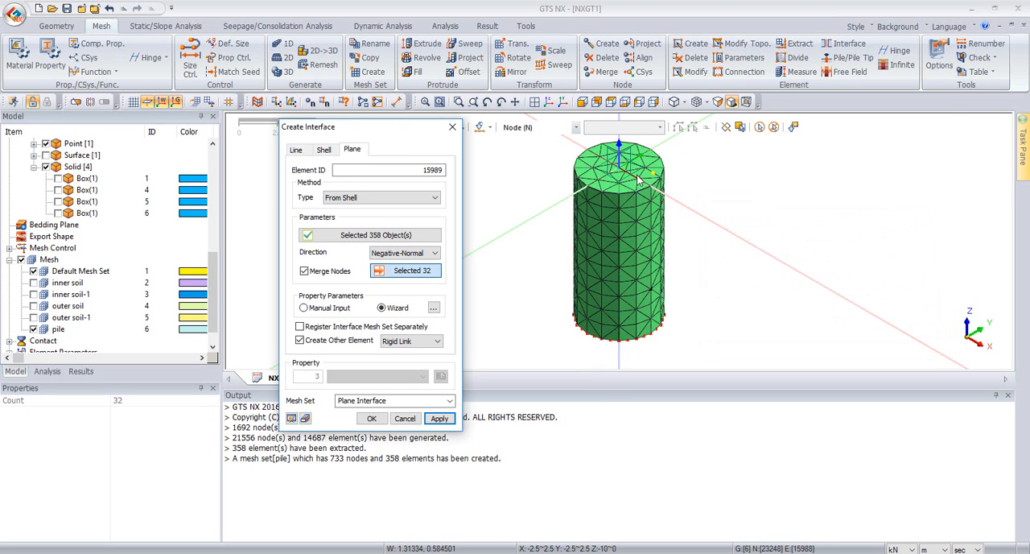
Step: Name the interface mesh set "inner Interface" and generate the interface elements
{"action": "left_click_drag", "start_coordinate": [390, 402], "coordinate": [320, 402]}
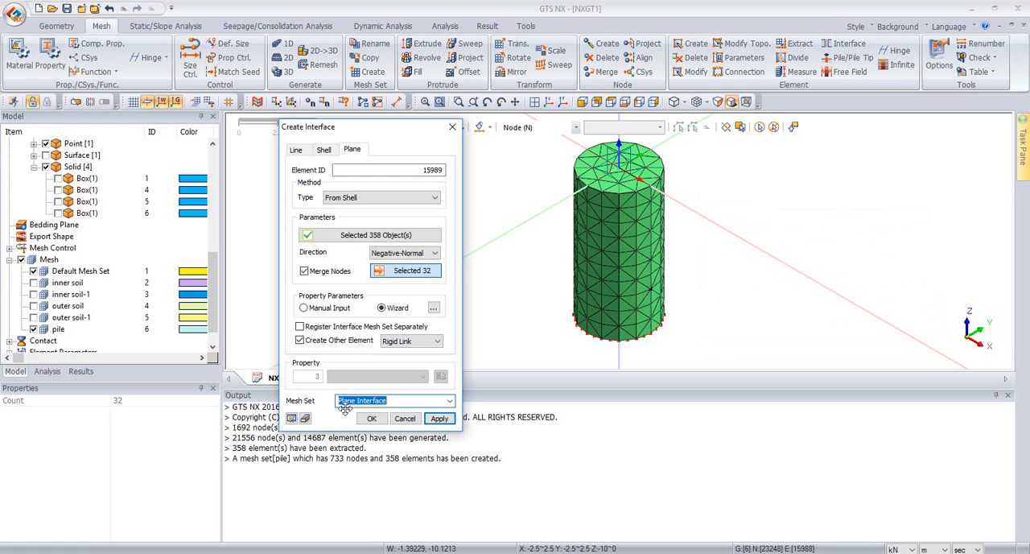
{"action": "left_click", "coordinate": [358, 401]}
{"action": "double_click", "coordinate": [355, 401]}
{"action": "type", "text": "inner"}
{"action": "left_click", "coordinate": [431, 420]}
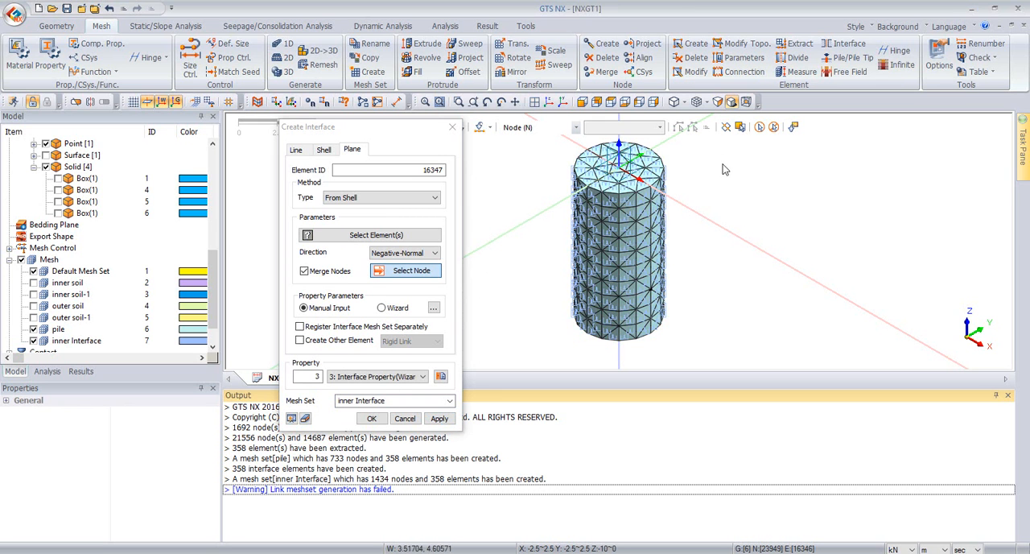
Step: Hide the inner Interface mesh set and select all displayed pile shell elements for a second plane interface
{"action": "middle_click_drag", "start_coordinate": [596, 182], "coordinate": [538, 160]}
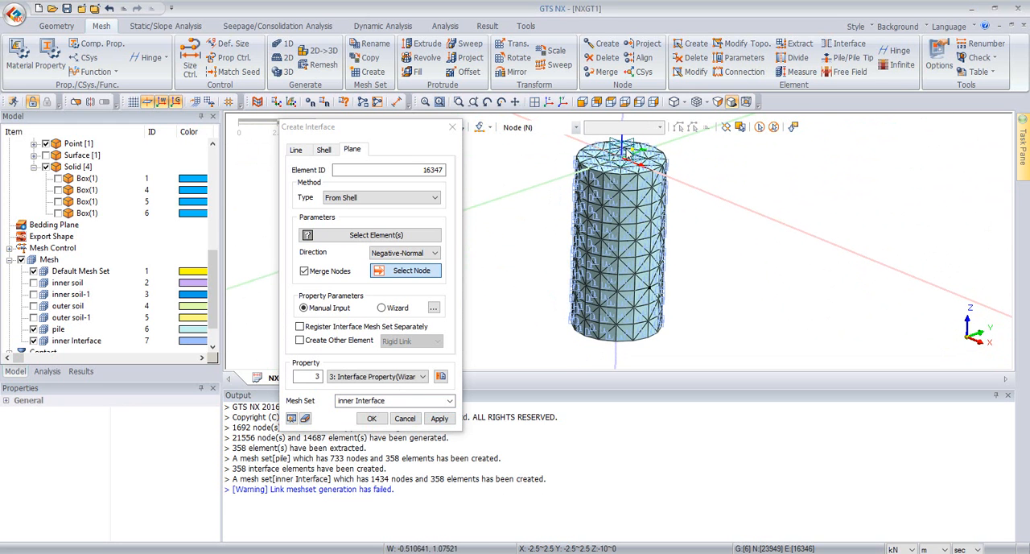
{"action": "middle_click_drag", "start_coordinate": [582, 223], "coordinate": [626, 157]}
{"action": "middle_click_drag", "start_coordinate": [605, 207], "coordinate": [632, 214]}
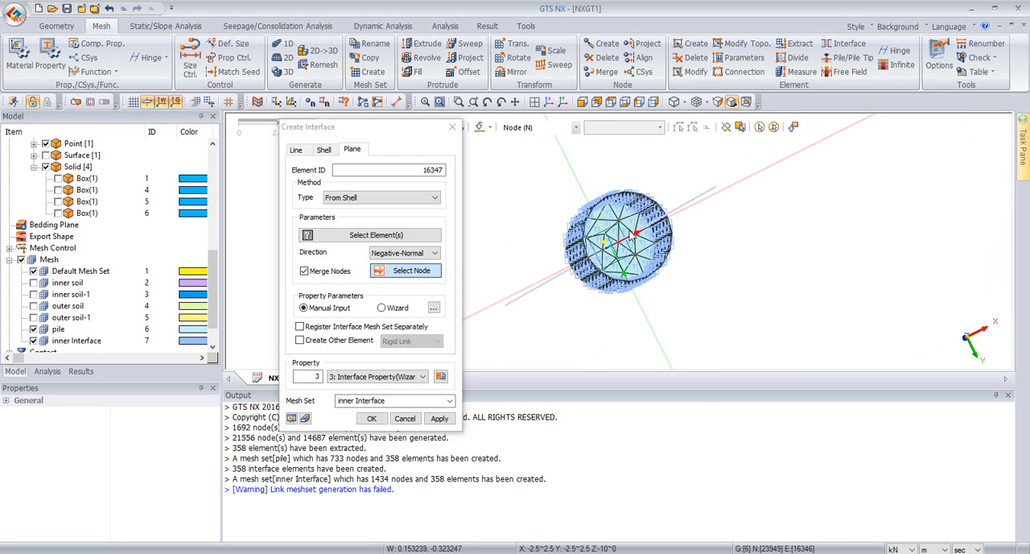
{"action": "middle_click_drag", "start_coordinate": [670, 206], "coordinate": [675, 182]}
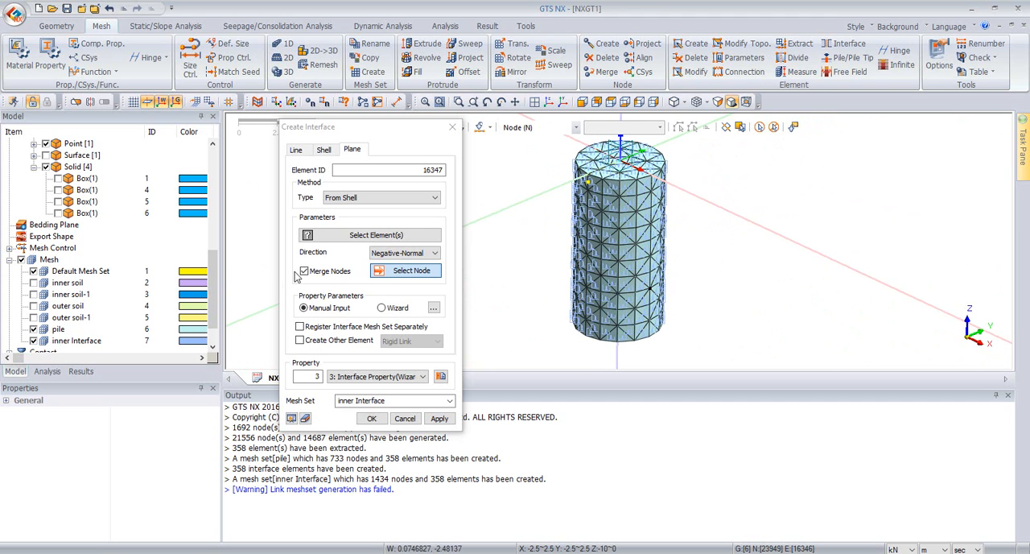
{"action": "left_click", "coordinate": [33, 341]}
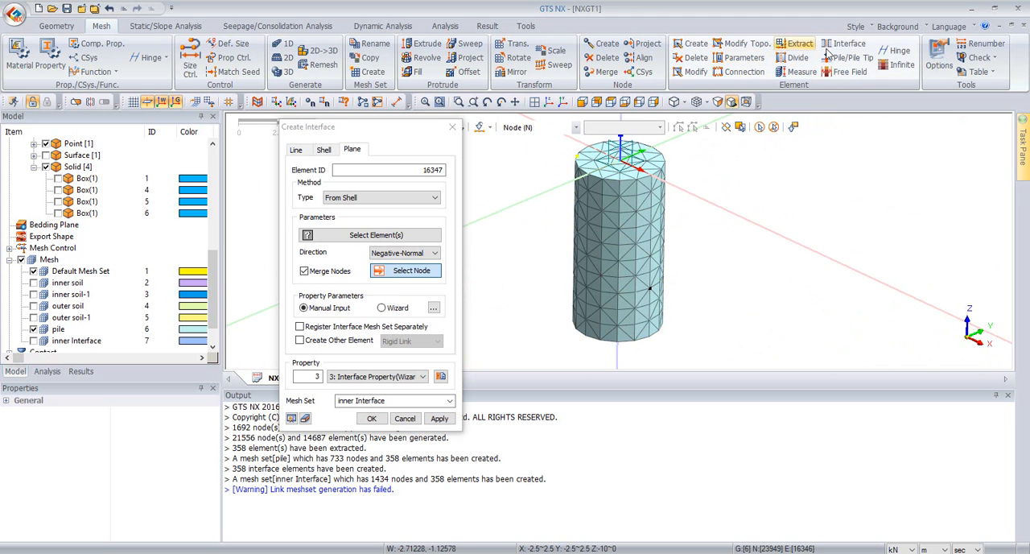
{"action": "left_click", "coordinate": [758, 128]}
{"action": "left_click", "coordinate": [758, 128]}
{"action": "left_click", "coordinate": [409, 235]}
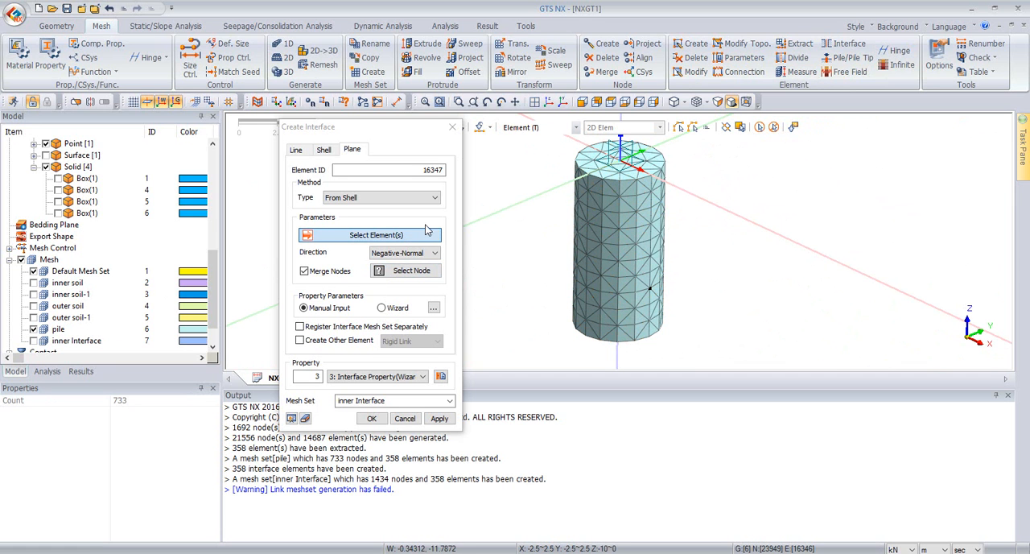
{"action": "left_click", "coordinate": [760, 129]}
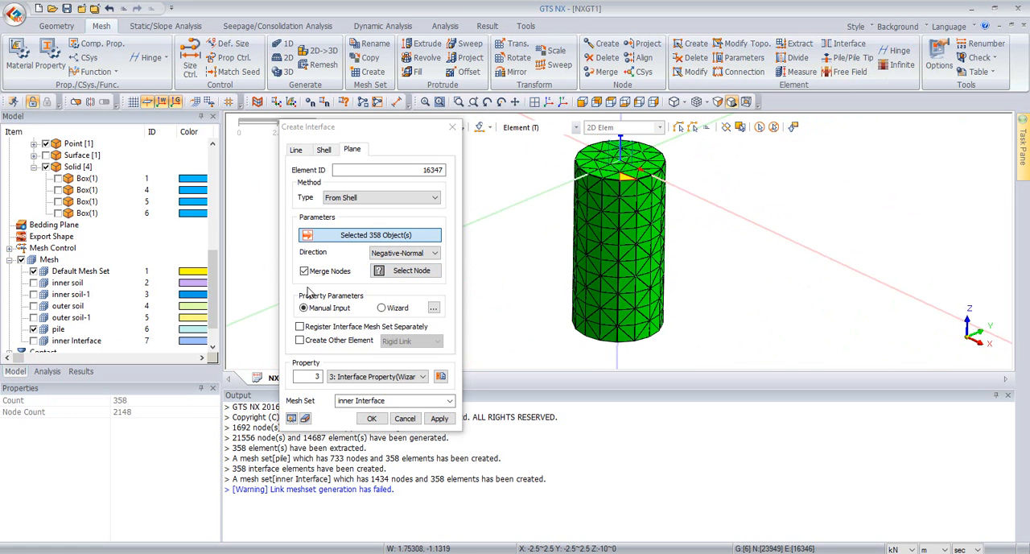
Step: Set the interface direction to Normal and choose the nodes along the pile's bottom edge as Merge Nodes
{"action": "left_click", "coordinate": [405, 253]}
{"action": "left_click", "coordinate": [395, 268]}
{"action": "left_click", "coordinate": [406, 271]}
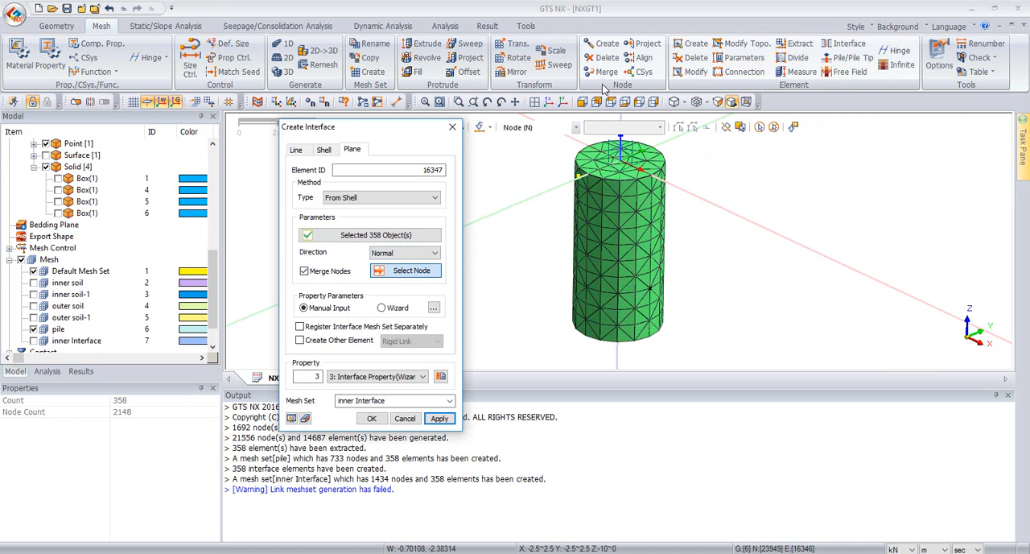
{"action": "left_click", "coordinate": [582, 103]}
{"action": "left_click_drag", "start_coordinate": [546, 348], "coordinate": [760, 394]}
Step: Enable Rigid Link creation for the interface and use Wizard property parameters with a Strength Reduction Factor of 0.7
{"action": "left_click", "coordinate": [300, 340]}
{"action": "left_click", "coordinate": [382, 308]}
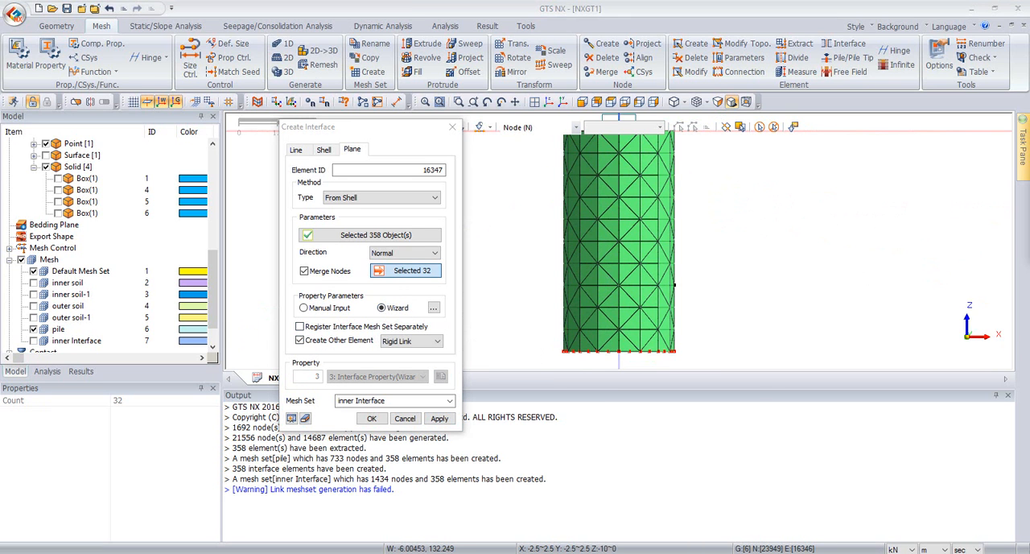
{"action": "left_click_drag", "start_coordinate": [1029, 131], "coordinate": [866, 129]}
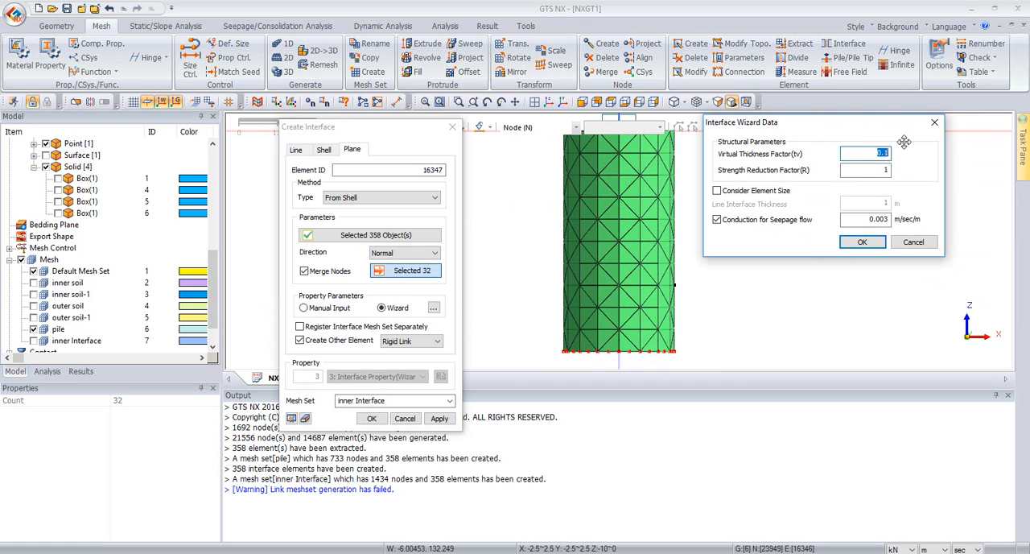
{"action": "left_click", "coordinate": [880, 172]}
{"action": "double_click", "coordinate": [880, 173]}
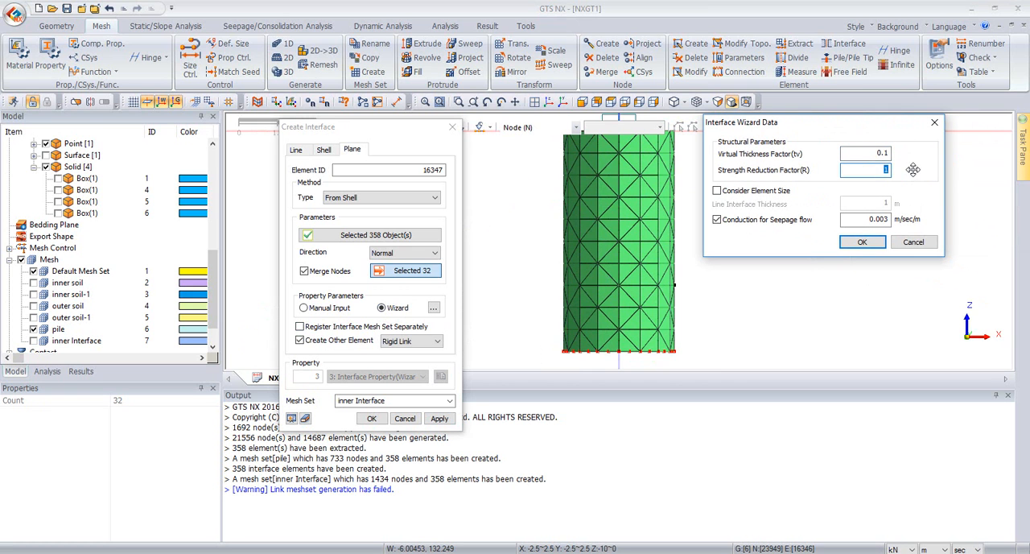
{"action": "type", "text": "0.7"}
{"action": "left_click", "coordinate": [860, 244]}
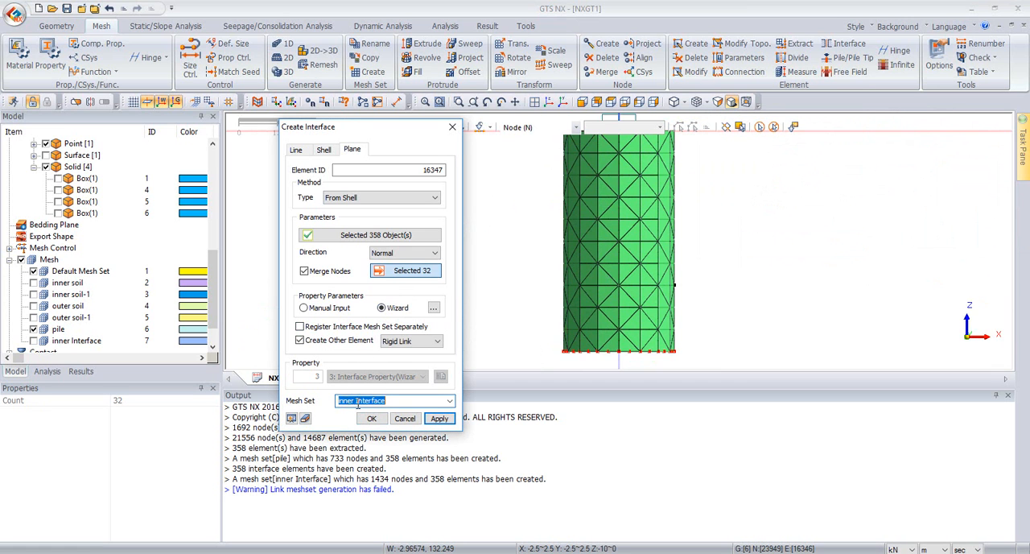
Step: Name the second interface mesh set "outer Interface" and generate its elements together with the rigid links
{"action": "left_click_drag", "start_coordinate": [356, 402], "coordinate": [313, 405]}
{"action": "type", "text": "outer"}
{"action": "left_click", "coordinate": [361, 415]}
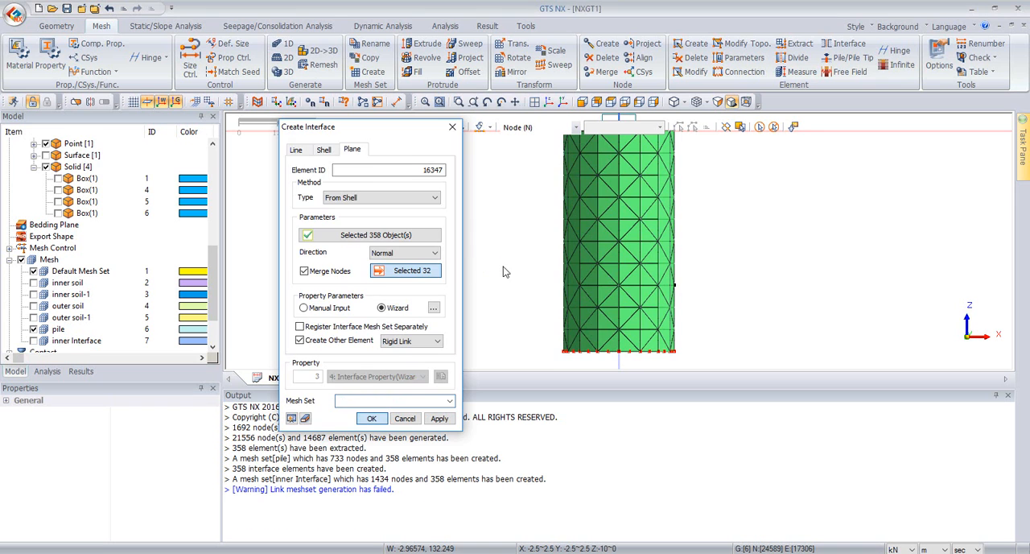
Step: Display all mesh sets in the model except the inner Interface mesh set
{"action": "middle_click_drag", "start_coordinate": [615, 227], "coordinate": [619, 198]}
{"action": "scroll", "coordinate": [618, 197], "scroll_direction": "down", "scroll_amount": 4}
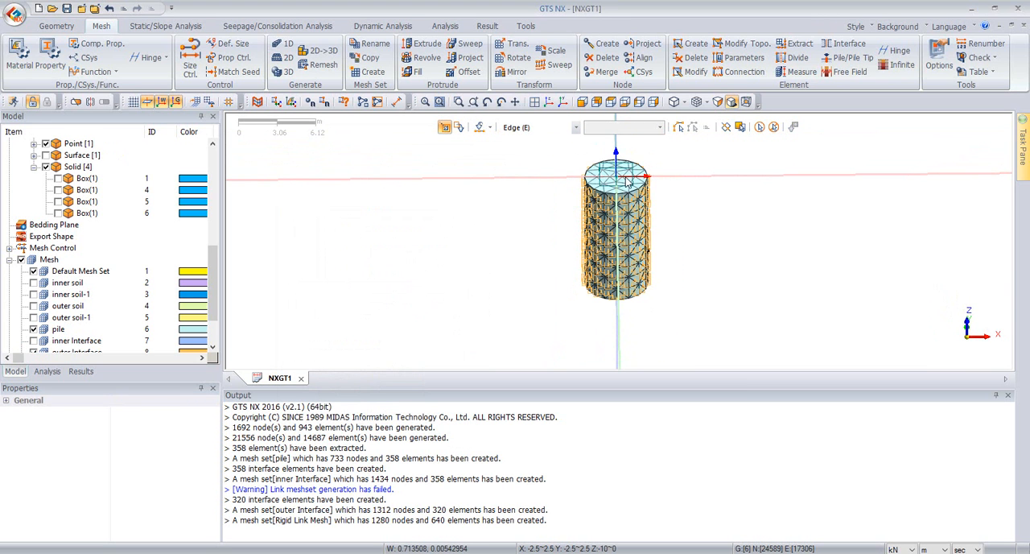
{"action": "scroll", "coordinate": [641, 174], "scroll_direction": "up", "scroll_amount": 1}
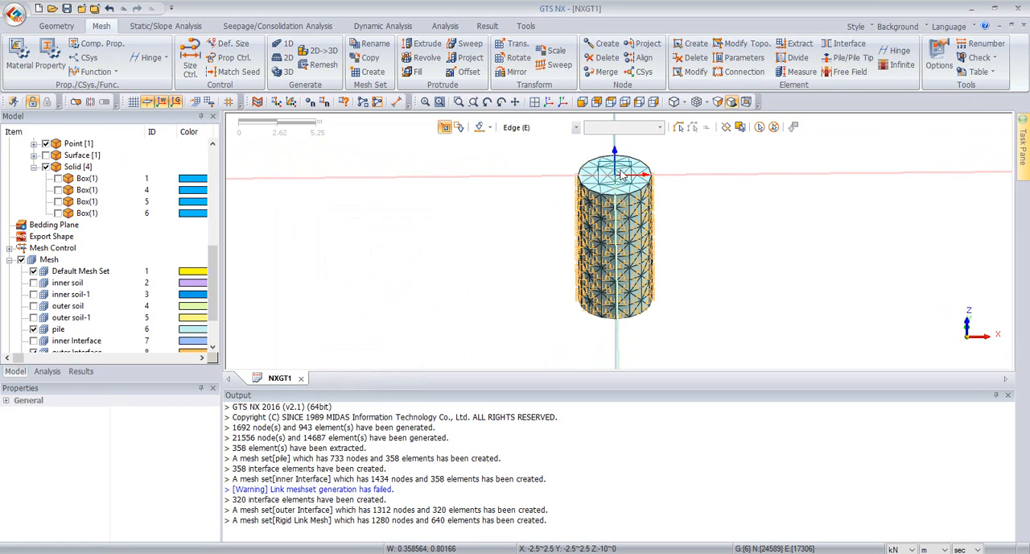
{"action": "left_click", "coordinate": [21, 259]}
{"action": "left_click", "coordinate": [21, 306]}
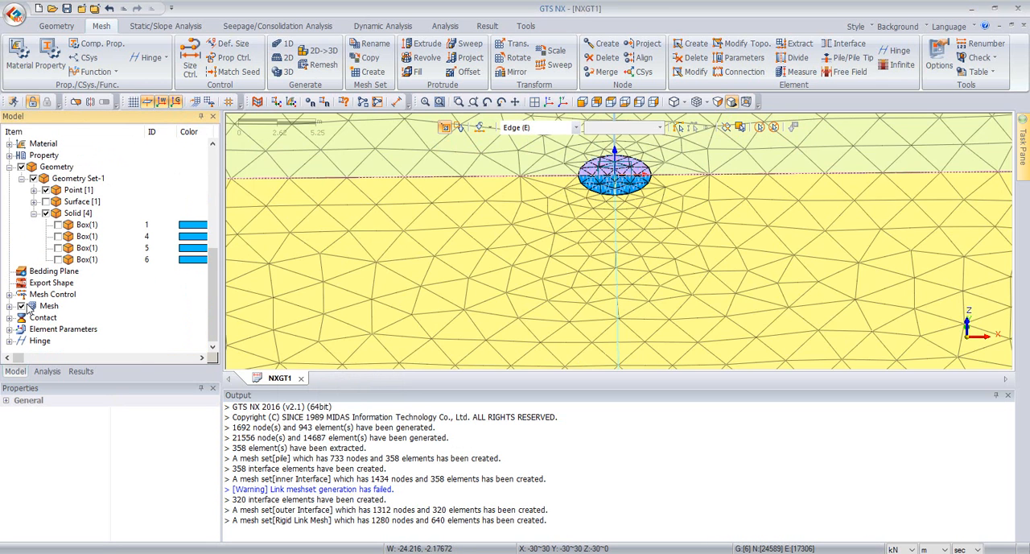
{"action": "scroll", "coordinate": [741, 183], "scroll_direction": "down", "scroll_amount": 2}
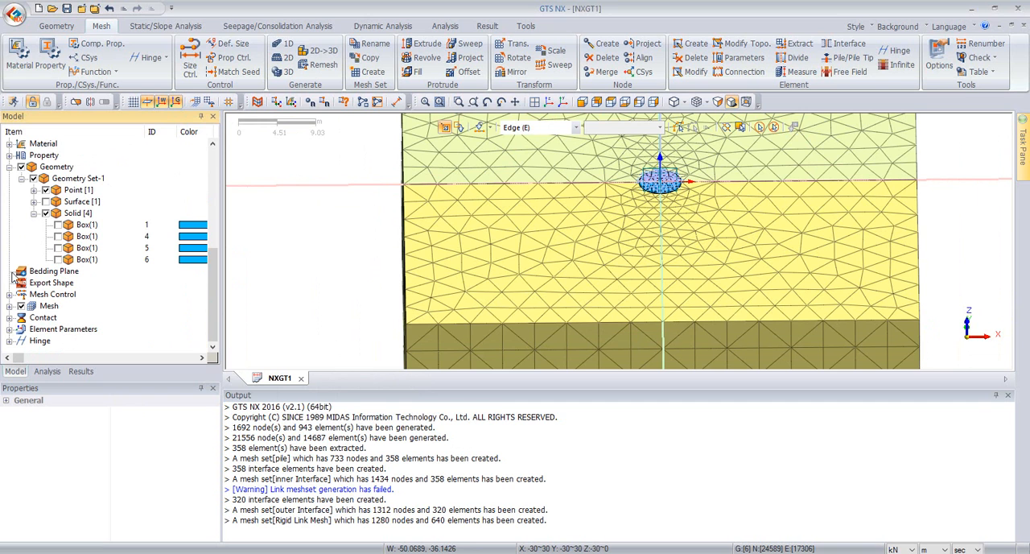
{"action": "left_click", "coordinate": [11, 306]}
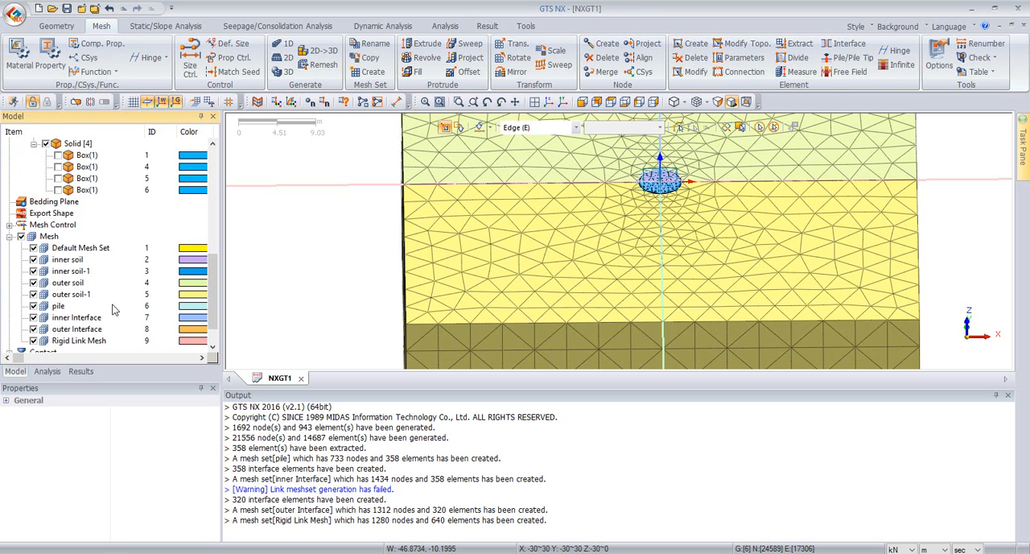
{"action": "left_click", "coordinate": [33, 318]}
{"action": "scroll", "coordinate": [725, 183], "scroll_direction": "up", "scroll_amount": 3}
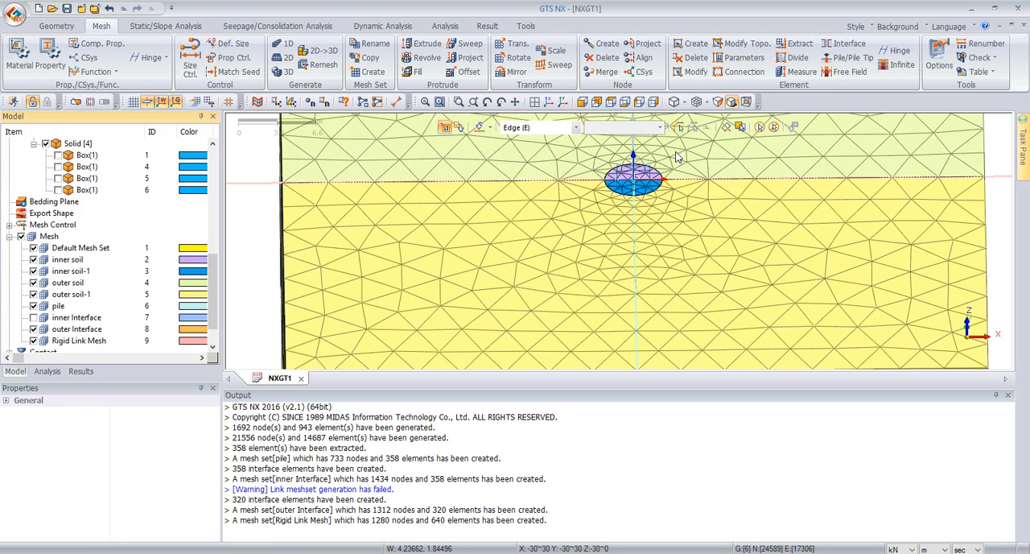
{"action": "middle_click_drag", "start_coordinate": [629, 209], "coordinate": [626, 207]}
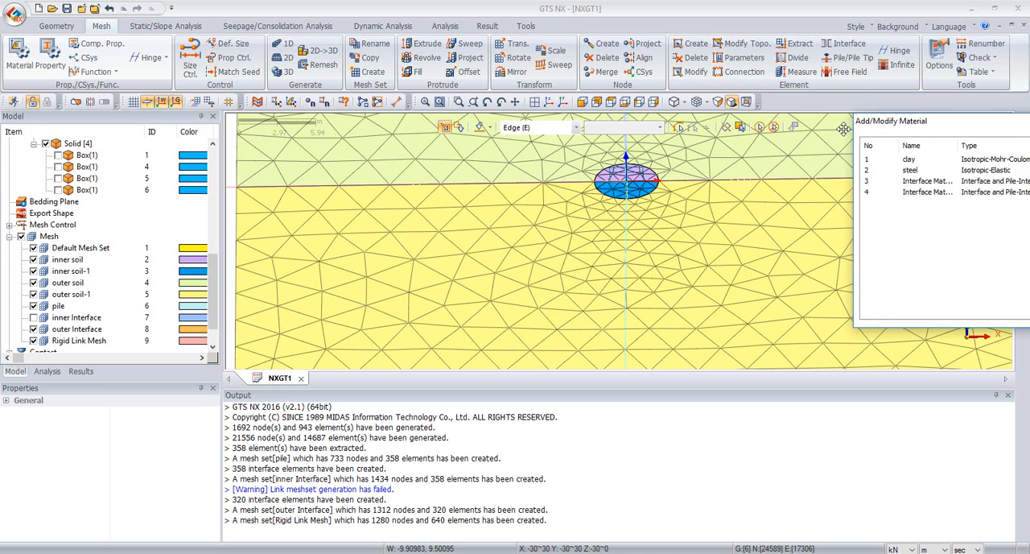
Step: Examine the stiffness, cohesion and friction parameters of the two wizard-generated interface materials, IDs 3 and 4
{"action": "left_click", "coordinate": [464, 192]}
{"action": "left_click", "coordinate": [465, 182]}
{"action": "left_click", "coordinate": [543, 163]}
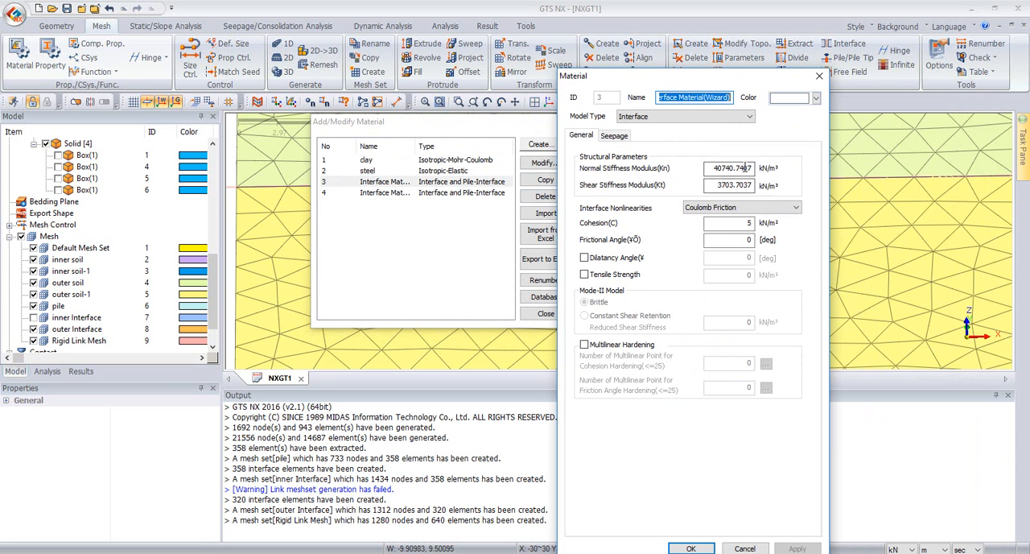
{"action": "left_click_drag", "start_coordinate": [736, 83], "coordinate": [752, 66]}
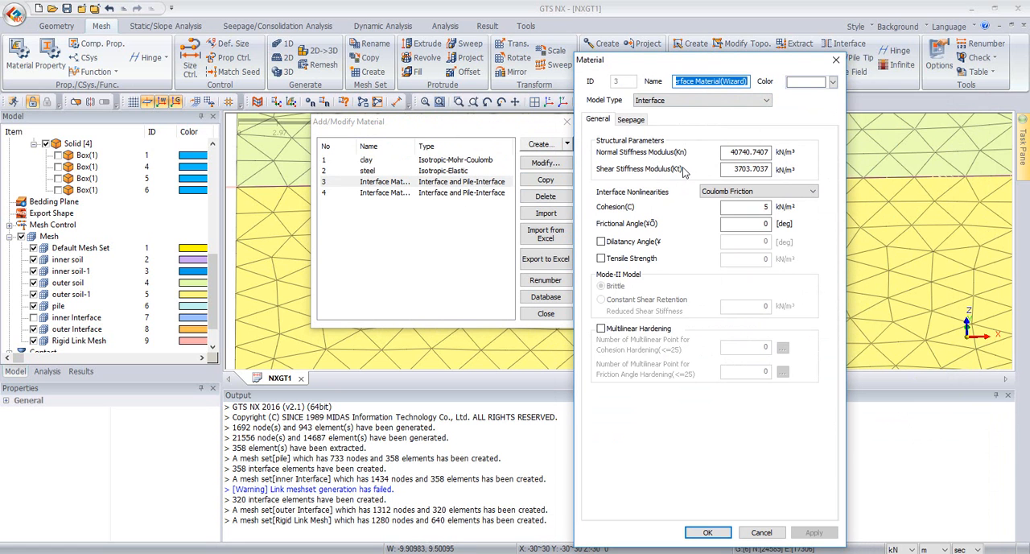
{"action": "left_click", "coordinate": [836, 59]}
{"action": "double_click", "coordinate": [472, 193]}
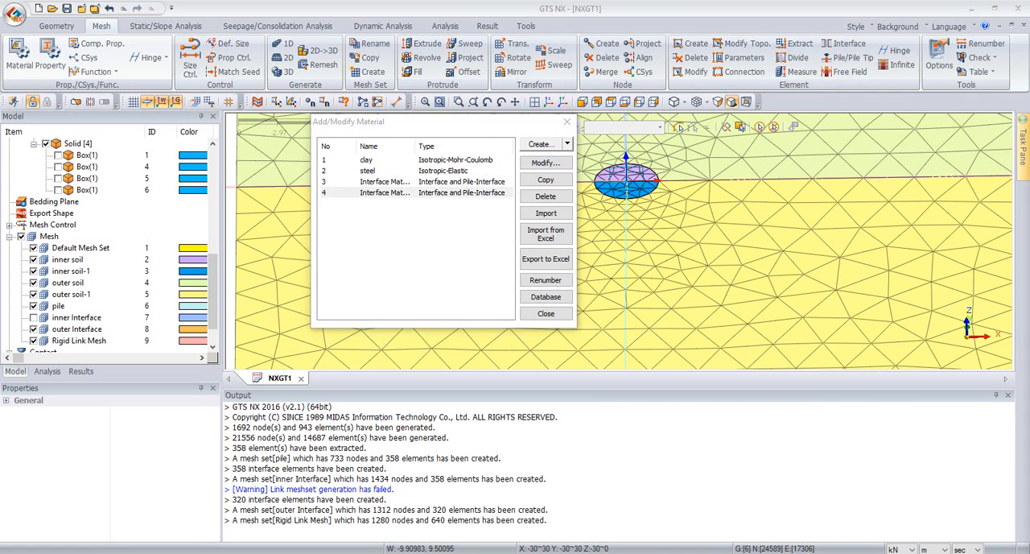
{"action": "left_click_drag", "start_coordinate": [680, 82], "coordinate": [760, 52]}
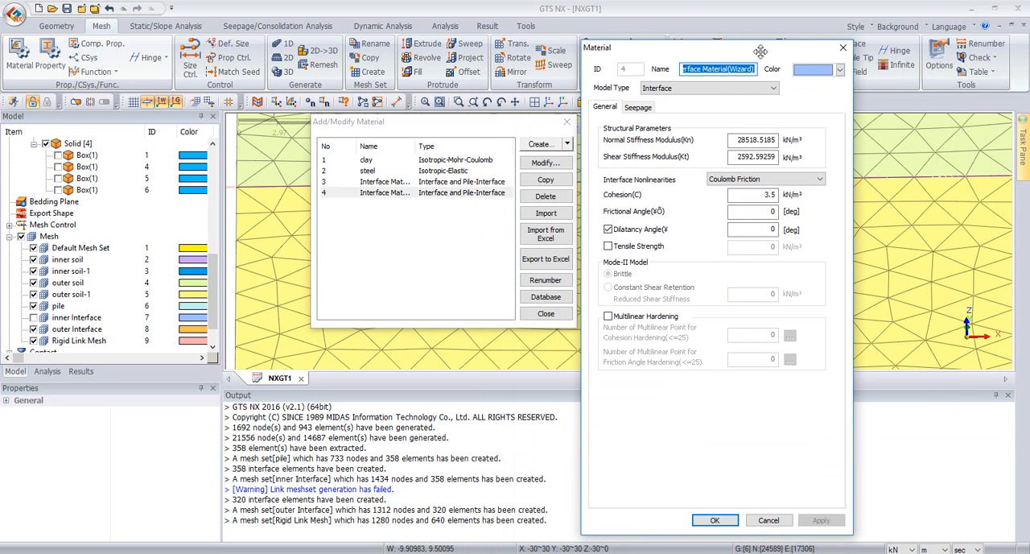
{"action": "left_click", "coordinate": [842, 50]}
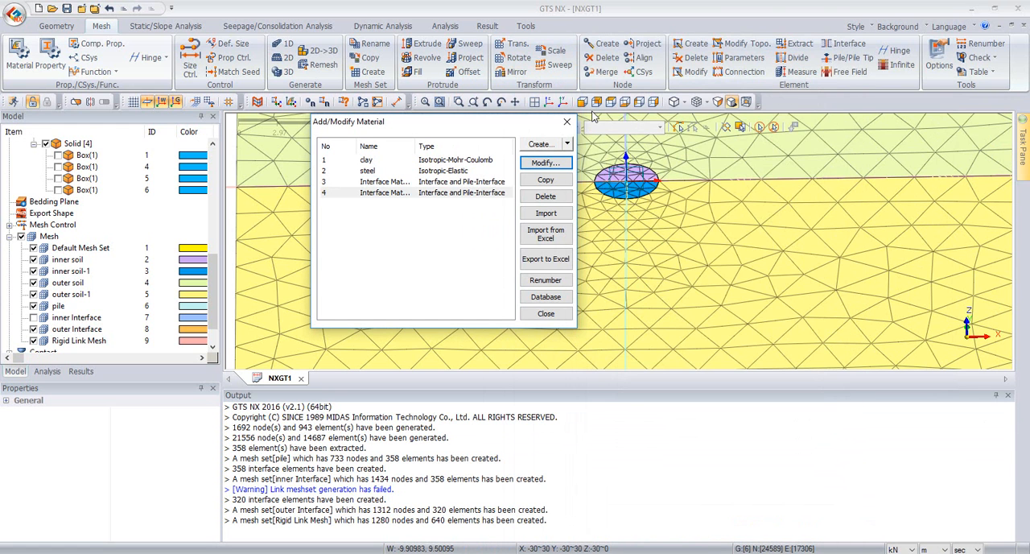
{"action": "left_click", "coordinate": [568, 125]}
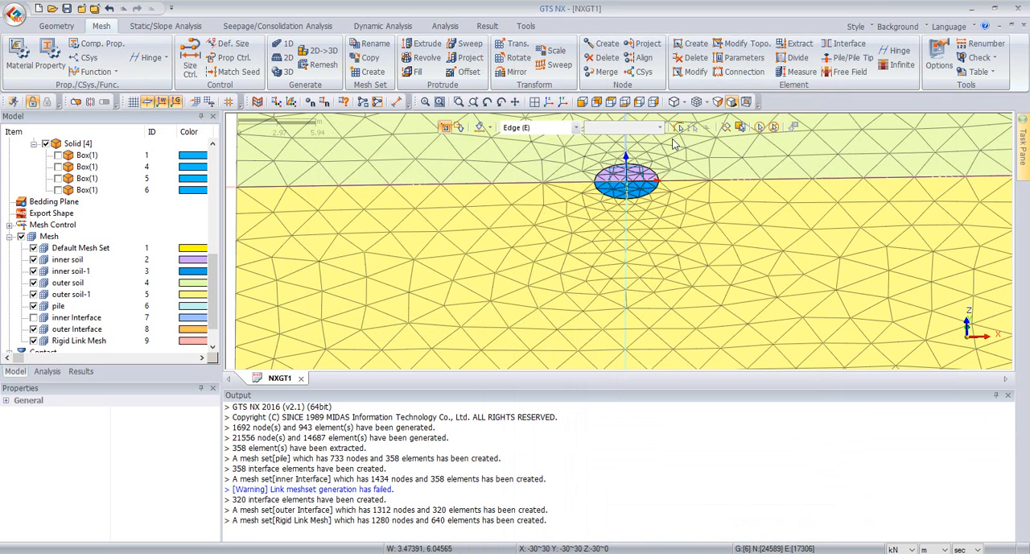
Step: Create the automatic constraint Constraint-1 in Boundary Set-1, considering all mesh sets
{"action": "left_click", "coordinate": [548, 102]}
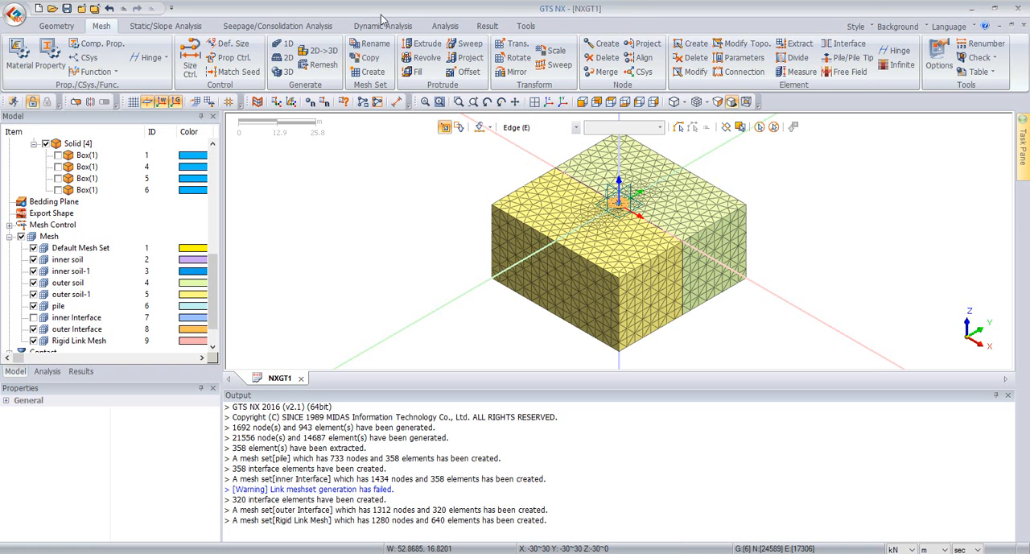
{"action": "left_click", "coordinate": [191, 29]}
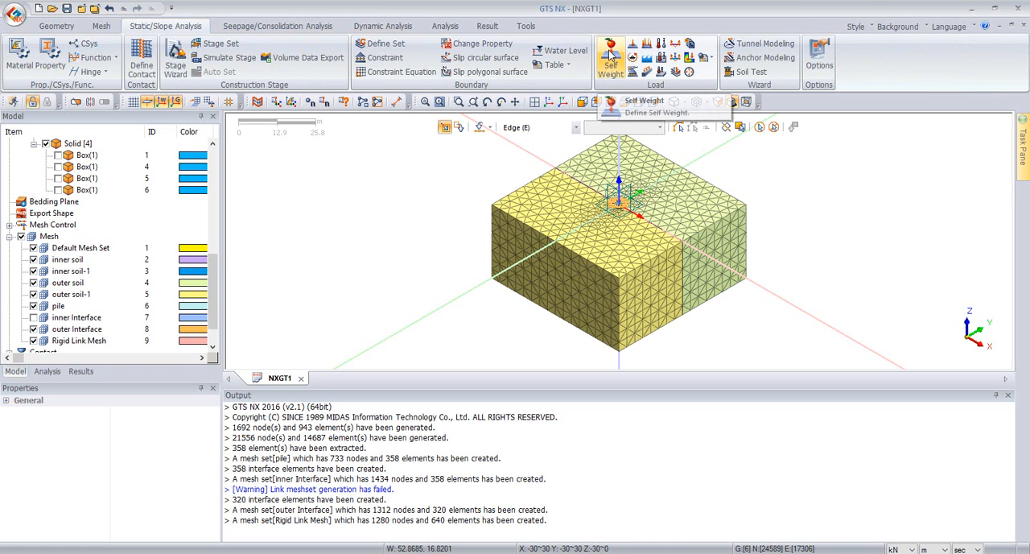
{"action": "left_click", "coordinate": [392, 54]}
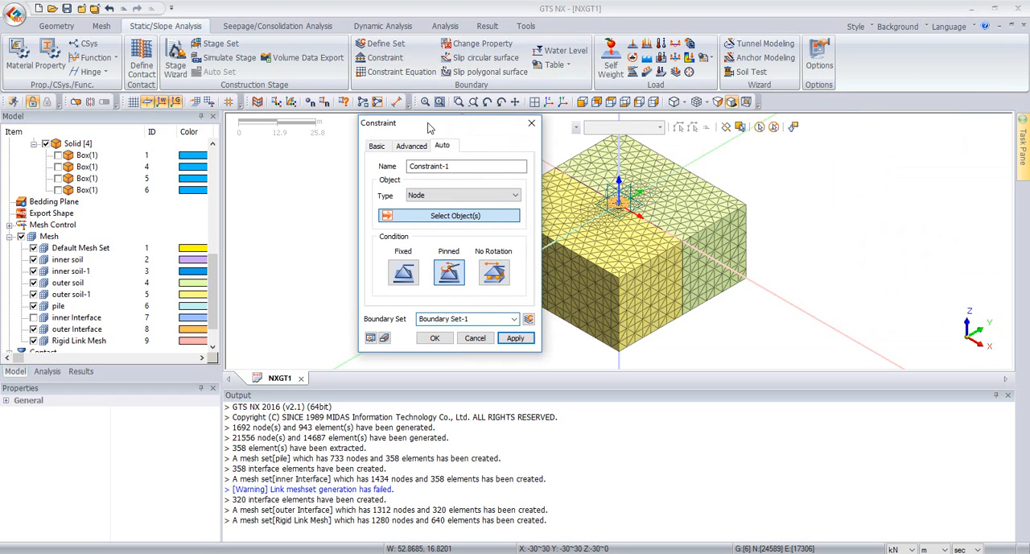
{"action": "left_click_drag", "start_coordinate": [478, 122], "coordinate": [298, 138]}
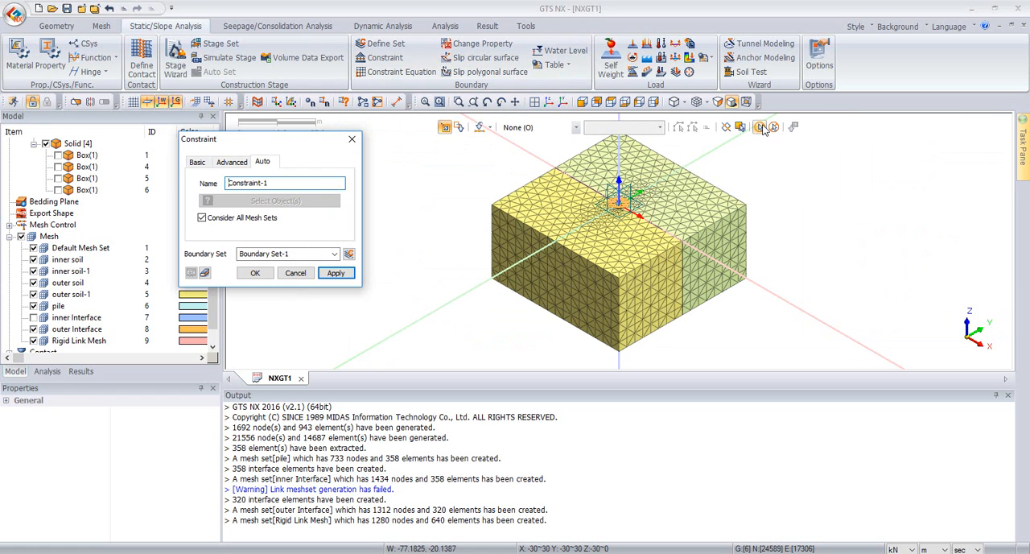
{"action": "left_click", "coordinate": [761, 127]}
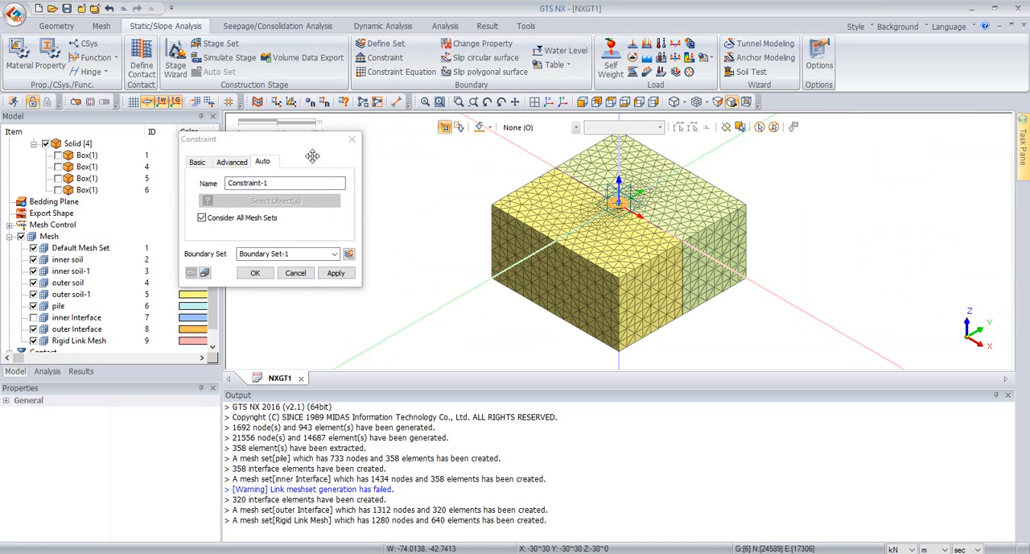
{"action": "left_click", "coordinate": [260, 257]}
{"action": "left_click", "coordinate": [256, 273]}
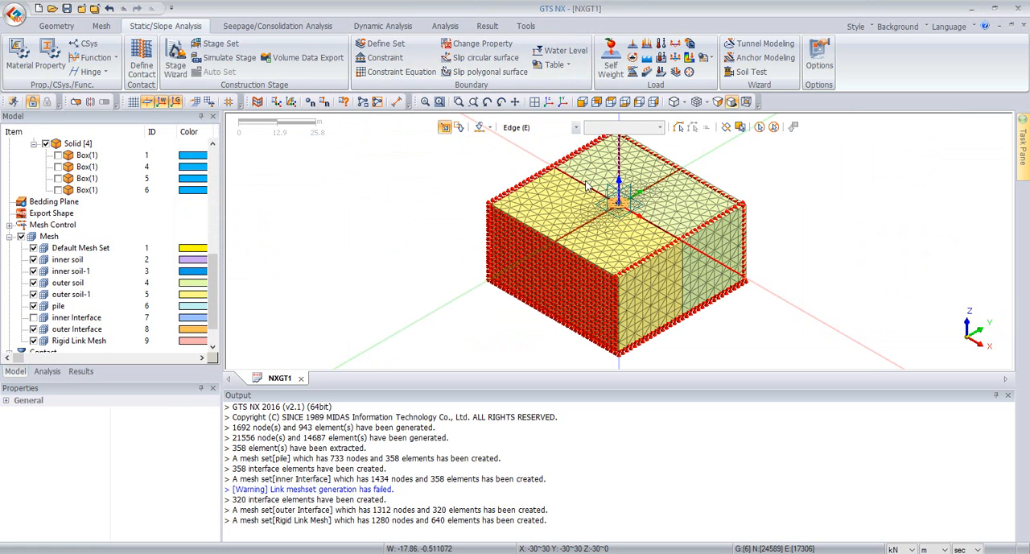
Step: Create a self-weight load in a load set named "gravity"
{"action": "left_click", "coordinate": [606, 62]}
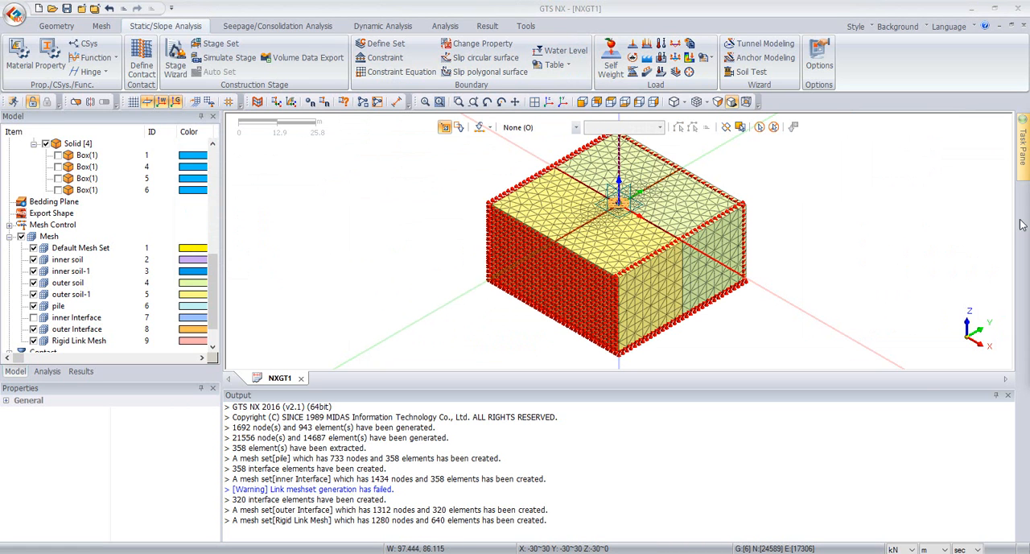
{"action": "left_click_drag", "start_coordinate": [314, 135], "coordinate": [169, 128]}
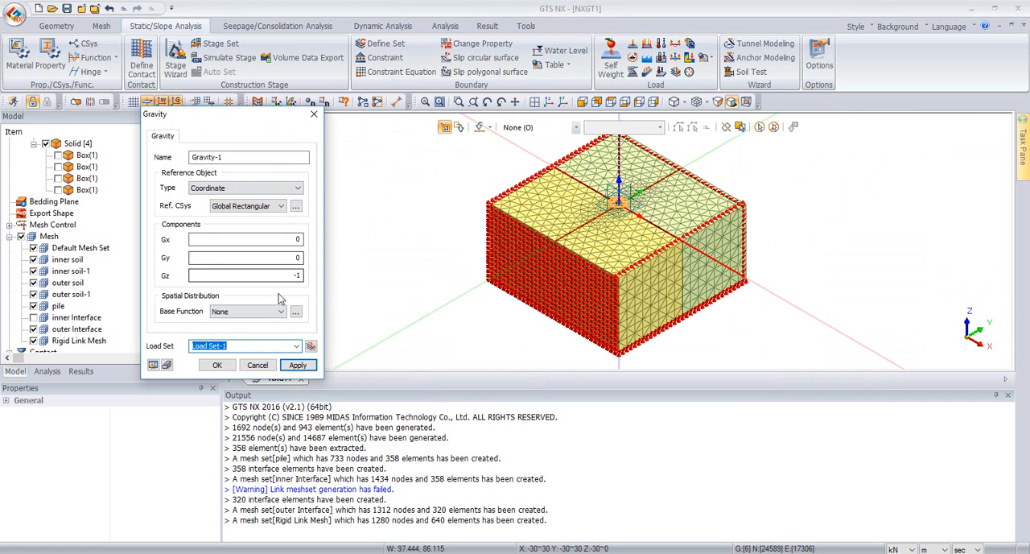
{"action": "type", "text": "gravity"}
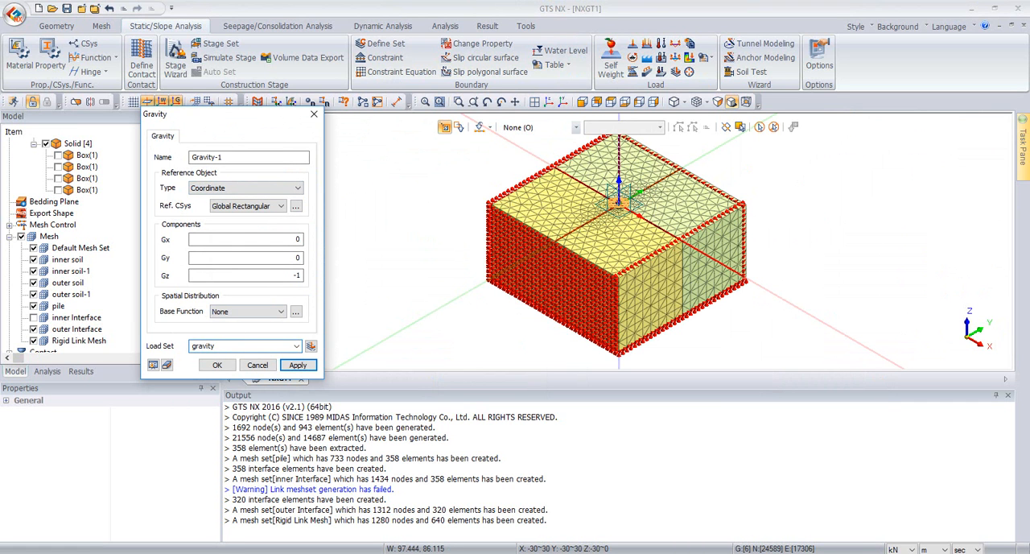
{"action": "left_click", "coordinate": [216, 365]}
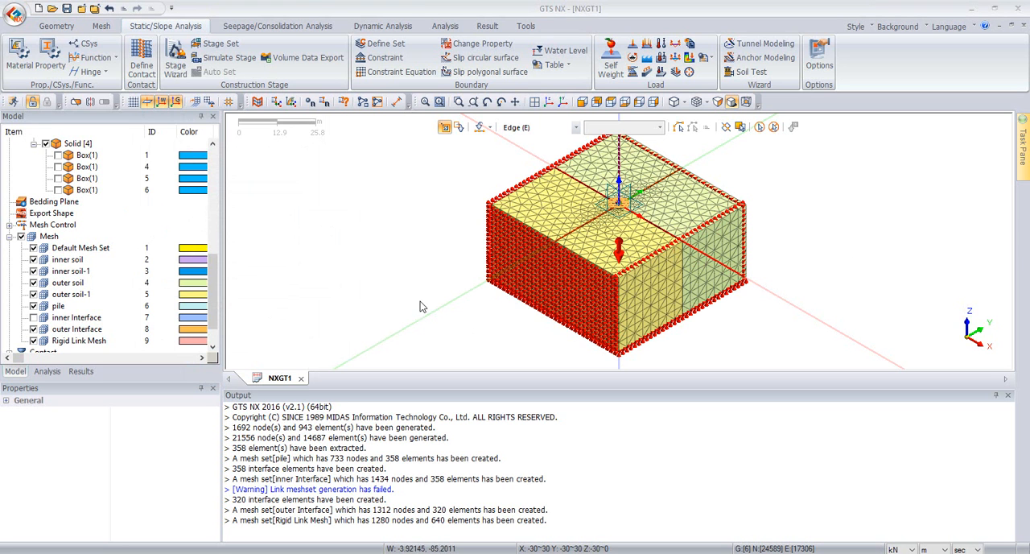
Step: Display only the pile mesh set and hide the boundary condition and static load symbols
{"action": "left_click", "coordinate": [20, 237]}
{"action": "left_click", "coordinate": [33, 306]}
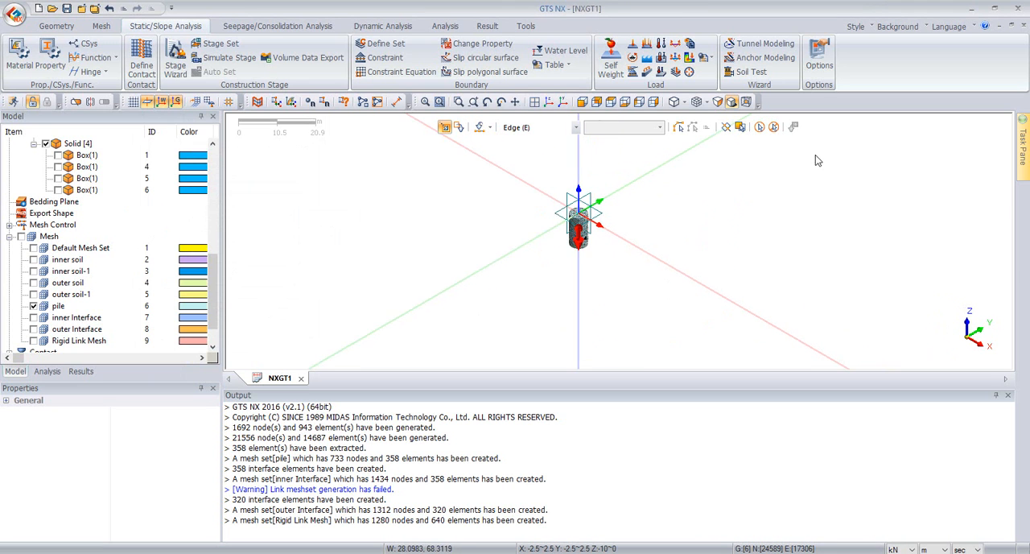
{"action": "left_click", "coordinate": [46, 371]}
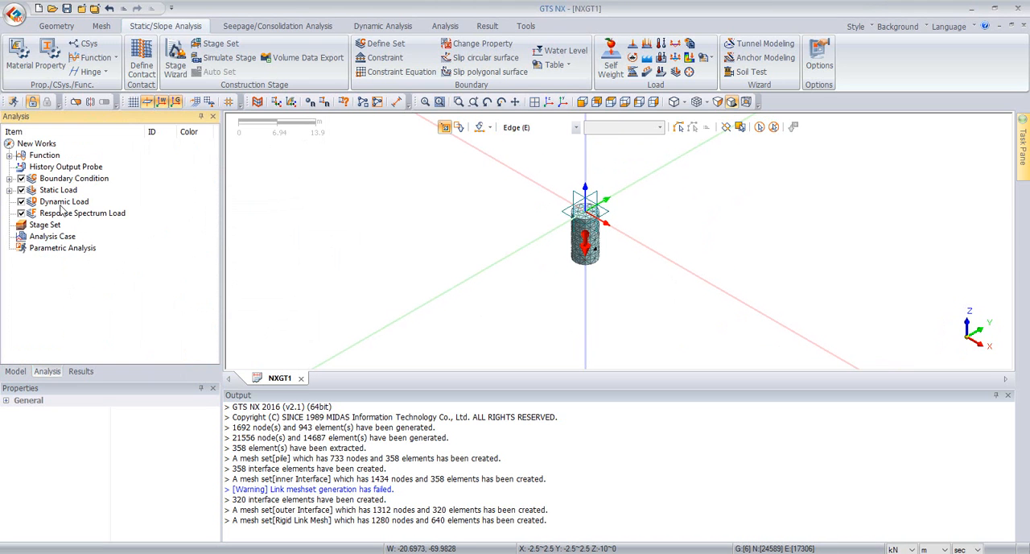
{"action": "left_click", "coordinate": [22, 189]}
{"action": "scroll", "coordinate": [725, 213], "scroll_direction": "up", "scroll_amount": 3}
{"action": "middle_click_drag", "start_coordinate": [535, 277], "coordinate": [577, 195]}
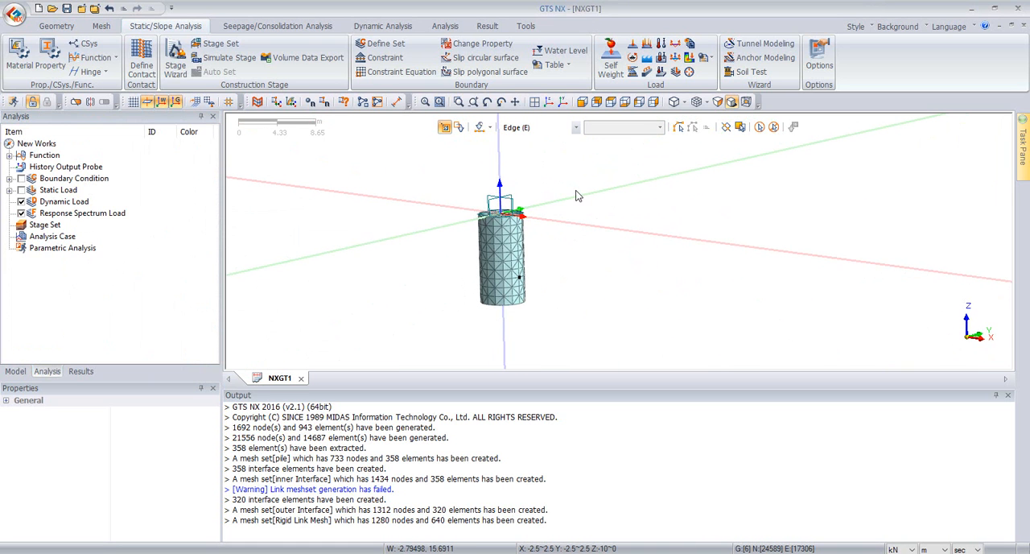
Step: Begin a nodal force load and name its load set "30 degrees"
{"action": "left_click", "coordinate": [633, 48]}
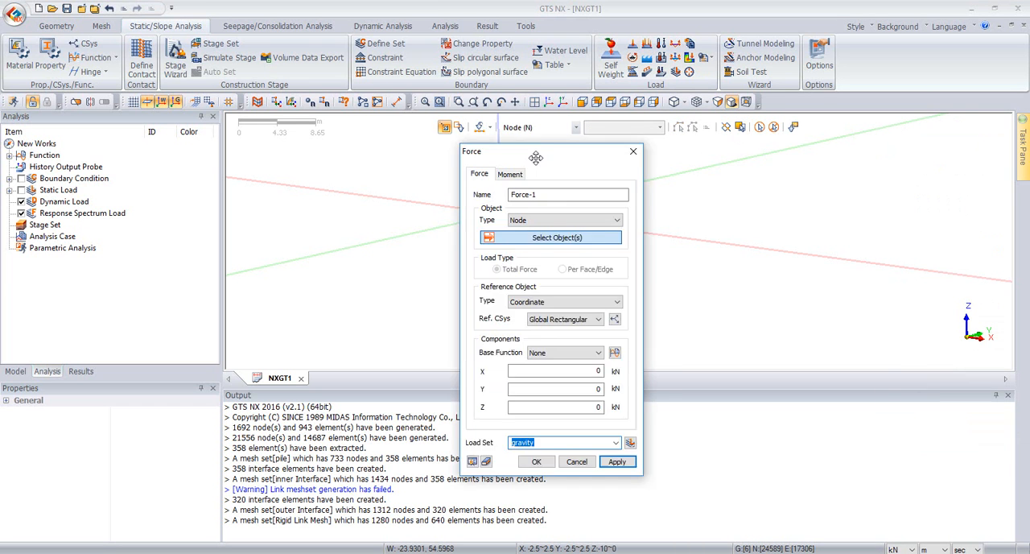
{"action": "left_click_drag", "start_coordinate": [991, 123], "coordinate": [311, 76]}
{"action": "left_click", "coordinate": [333, 295]}
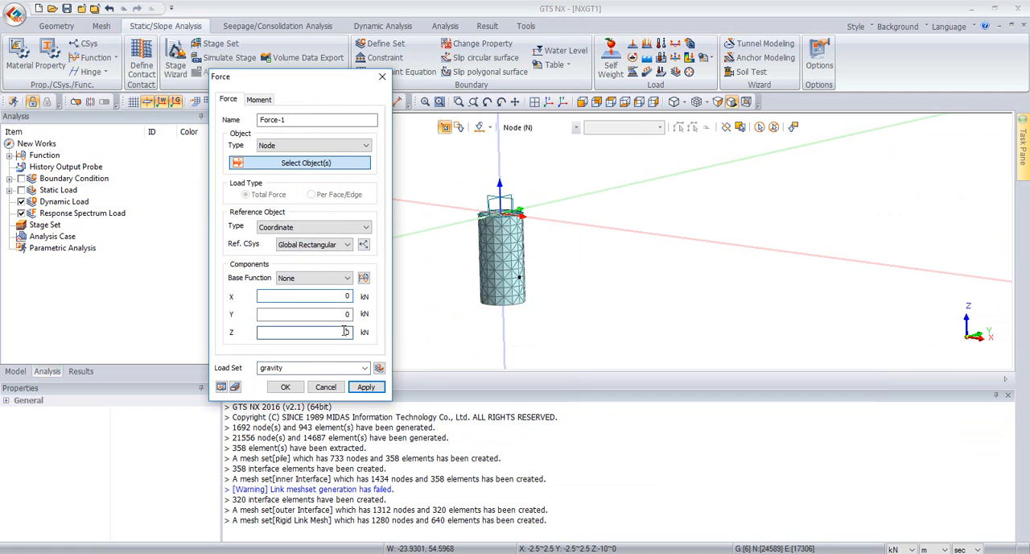
{"action": "left_click_drag", "start_coordinate": [299, 367], "coordinate": [212, 367]}
{"action": "type", "text": "30 degrees"}
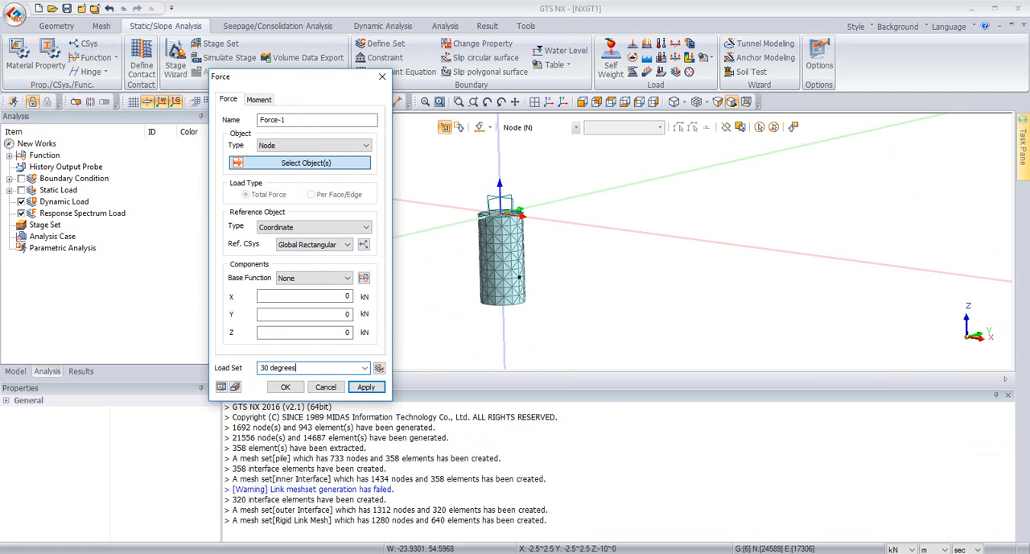
Step: Apply the 30 degrees force to the free node on the pile's side at (2.5, 0, -7) with X 1949 kN and Z 1125 kN
{"action": "left_click", "coordinate": [321, 296]}
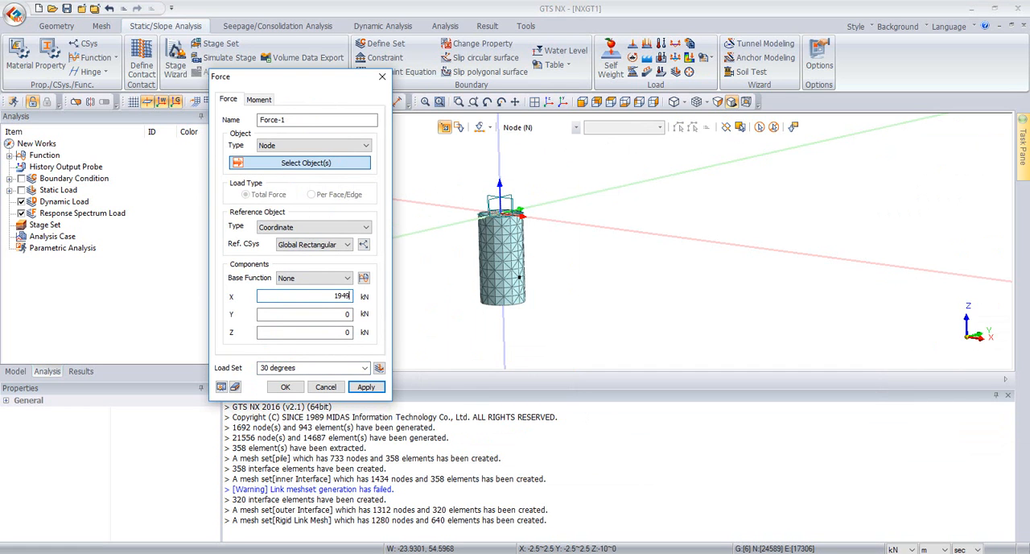
{"action": "key", "text": "Tab"}
{"action": "key", "text": "Tab"}
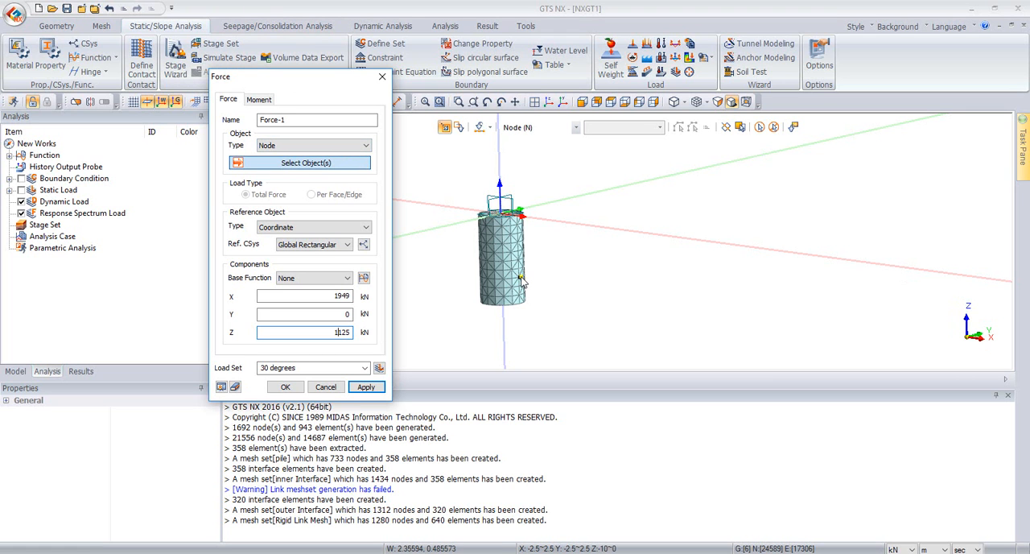
{"action": "scroll", "coordinate": [520, 281], "scroll_direction": "up", "scroll_amount": 3}
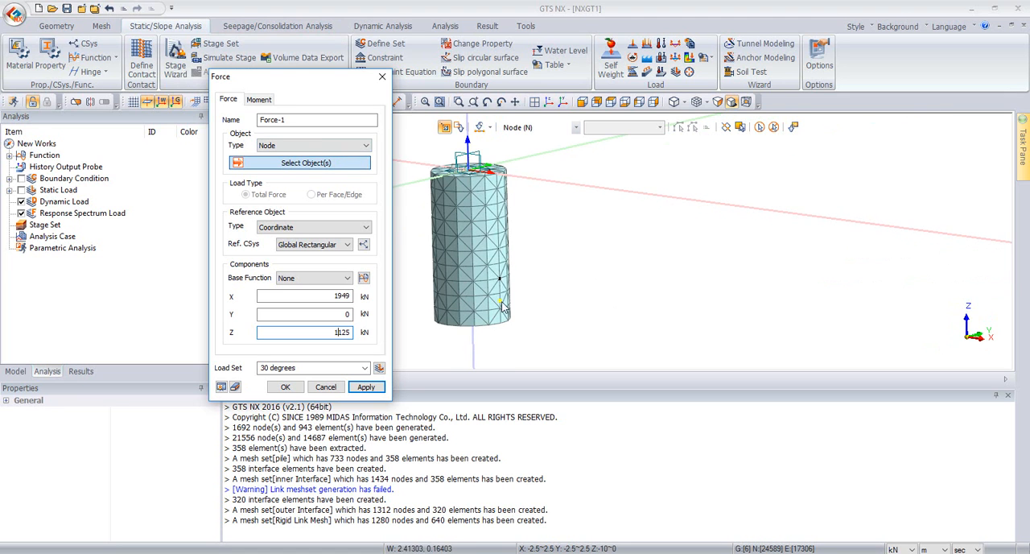
{"action": "left_click", "coordinate": [500, 280]}
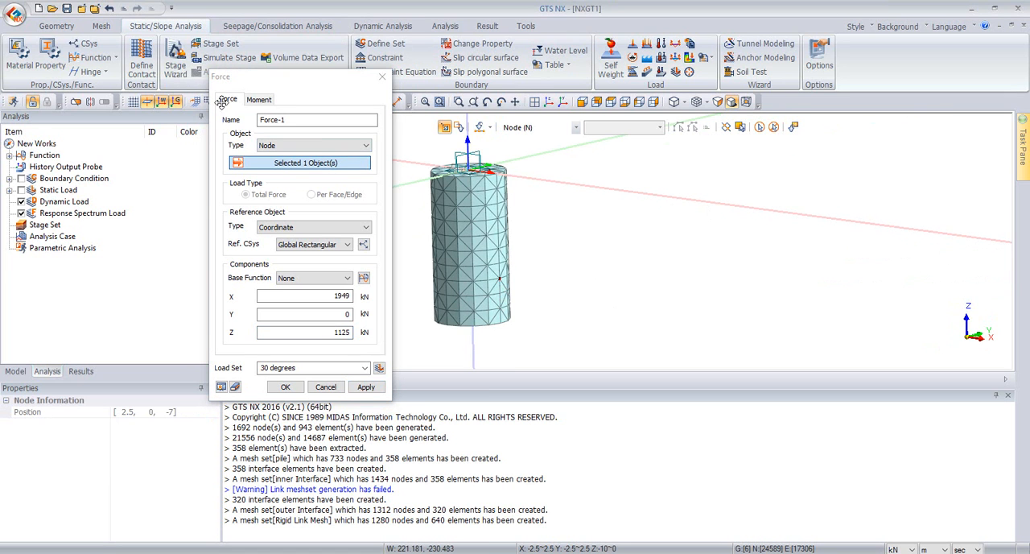
{"action": "left_click", "coordinate": [362, 388]}
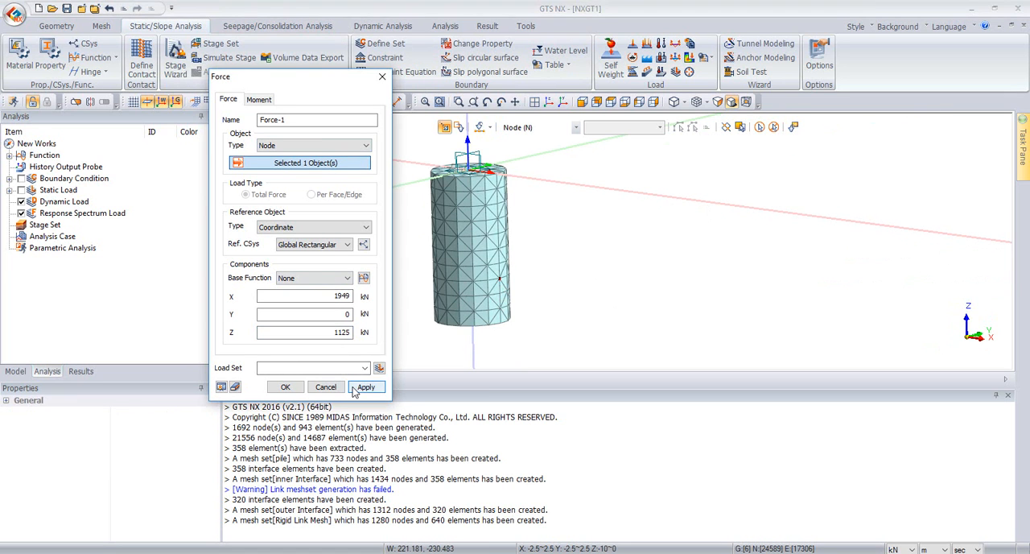
Step: Name the load set of the second force "40 degrees"
{"action": "middle_click_drag", "start_coordinate": [481, 248], "coordinate": [533, 245]}
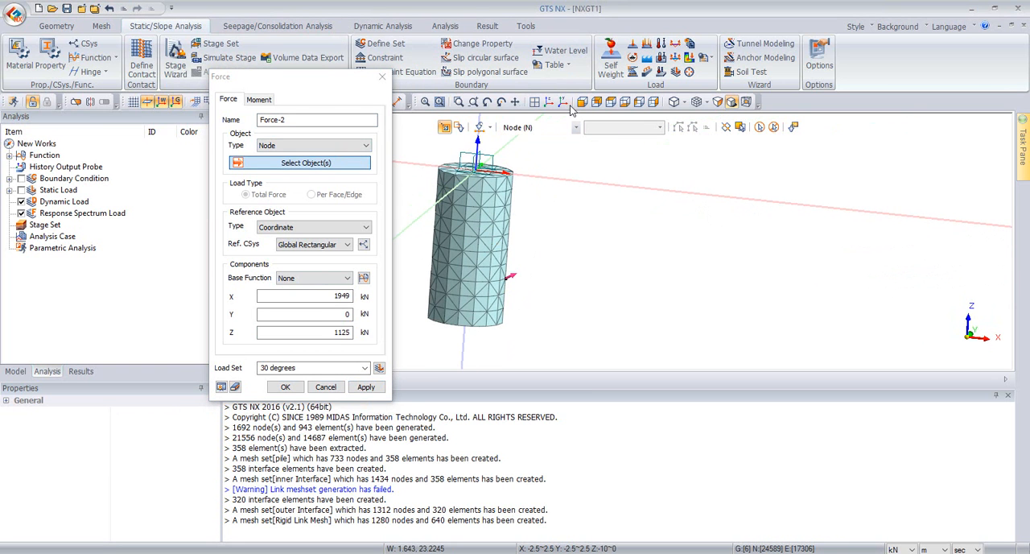
{"action": "left_click", "coordinate": [595, 102]}
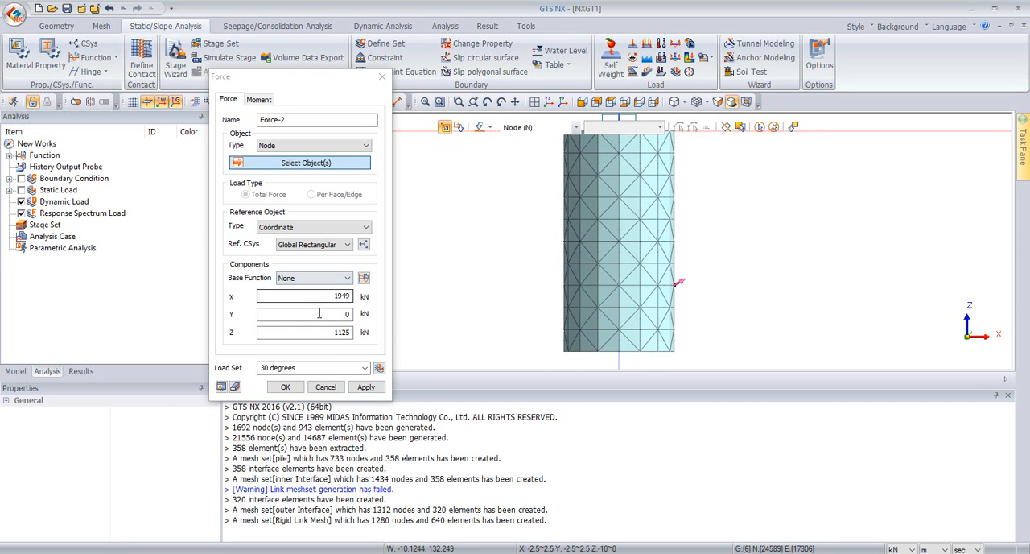
{"action": "left_click", "coordinate": [264, 368]}
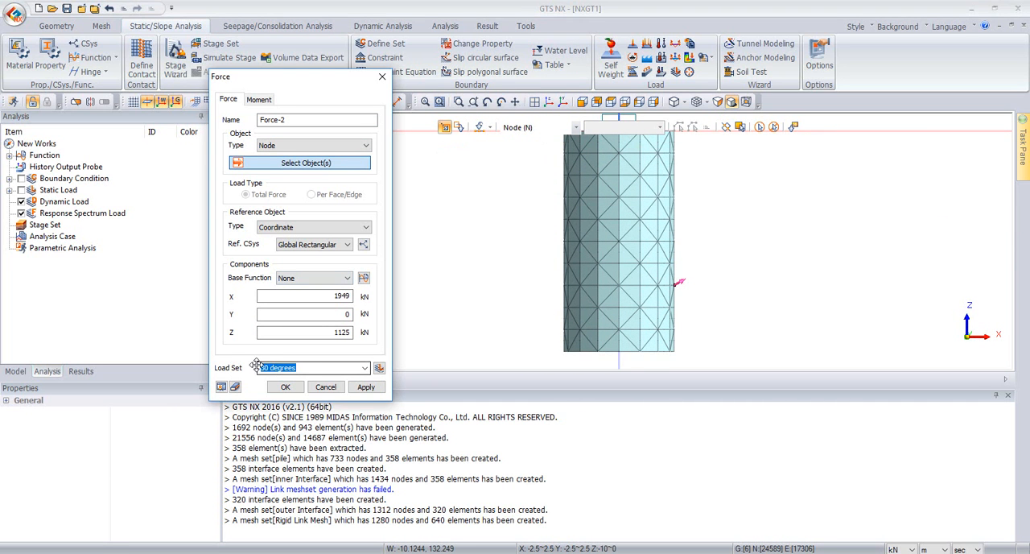
{"action": "left_click", "coordinate": [267, 368]}
{"action": "key", "text": "BackSpace"}
{"action": "left_click_drag", "start_coordinate": [260, 368], "coordinate": [257, 372]}
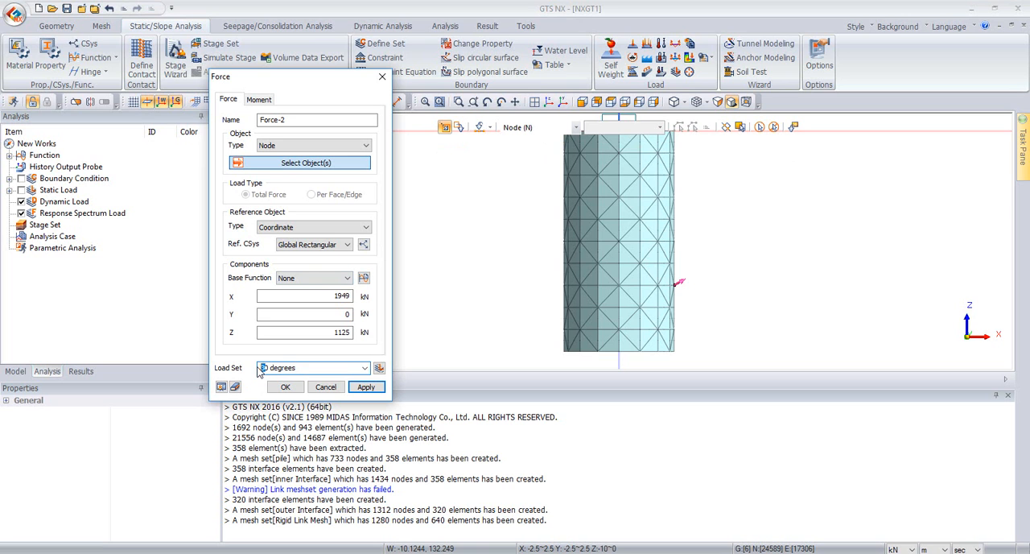
{"action": "type", "text": "4"}
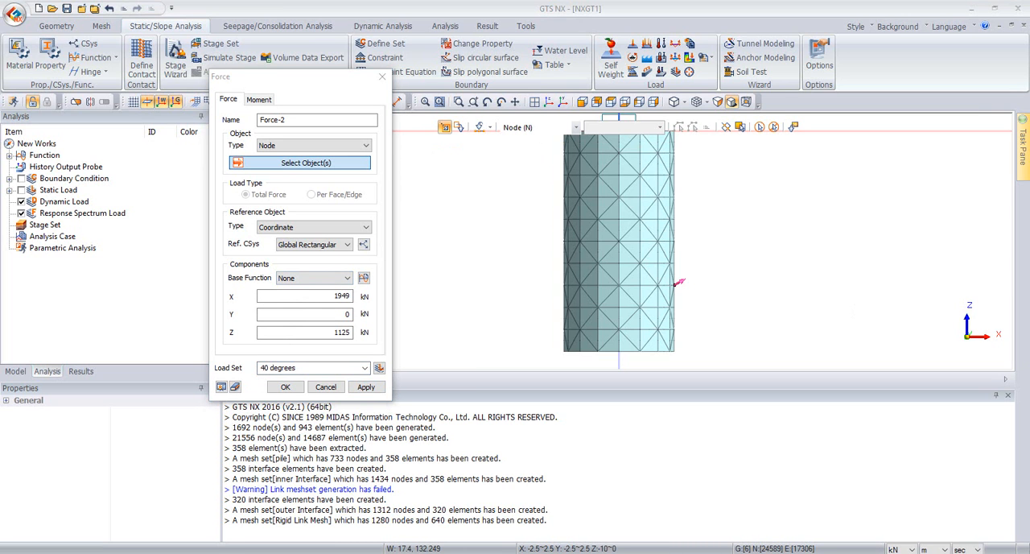
Step: Apply the 40 degrees force to the same pile side node with X 1724 kN and Z 1447 kN
{"action": "double_click", "coordinate": [342, 296]}
{"action": "type", "text": "1724"}
{"action": "left_click_drag", "start_coordinate": [322, 331], "coordinate": [364, 332]}
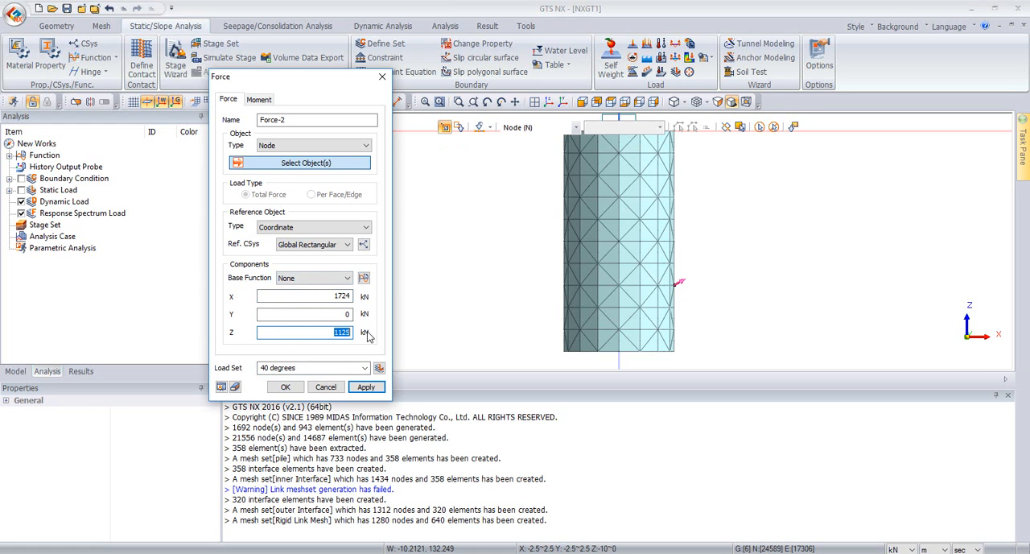
{"action": "type", "text": "1447"}
{"action": "middle_click_drag", "start_coordinate": [870, 240], "coordinate": [761, 188]}
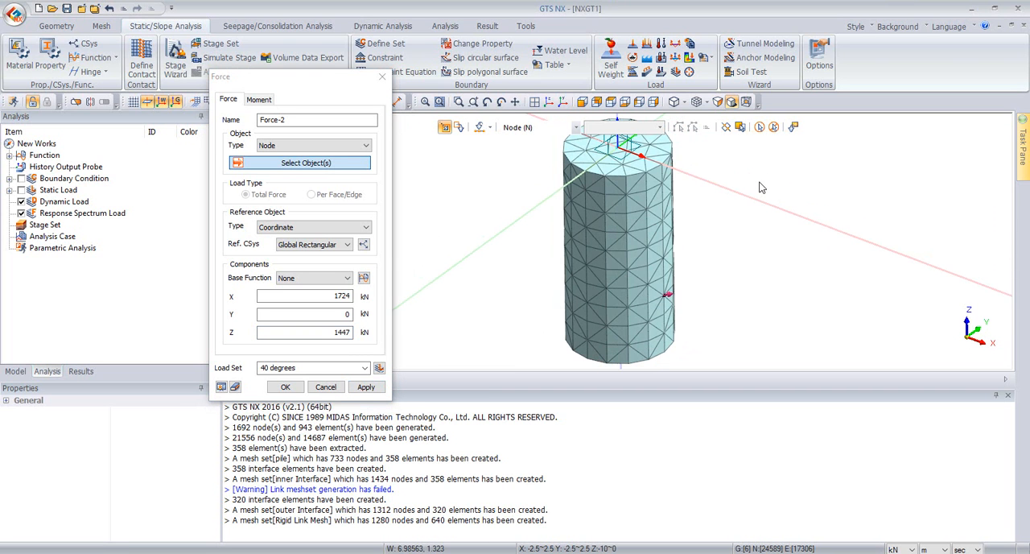
{"action": "left_click", "coordinate": [664, 298]}
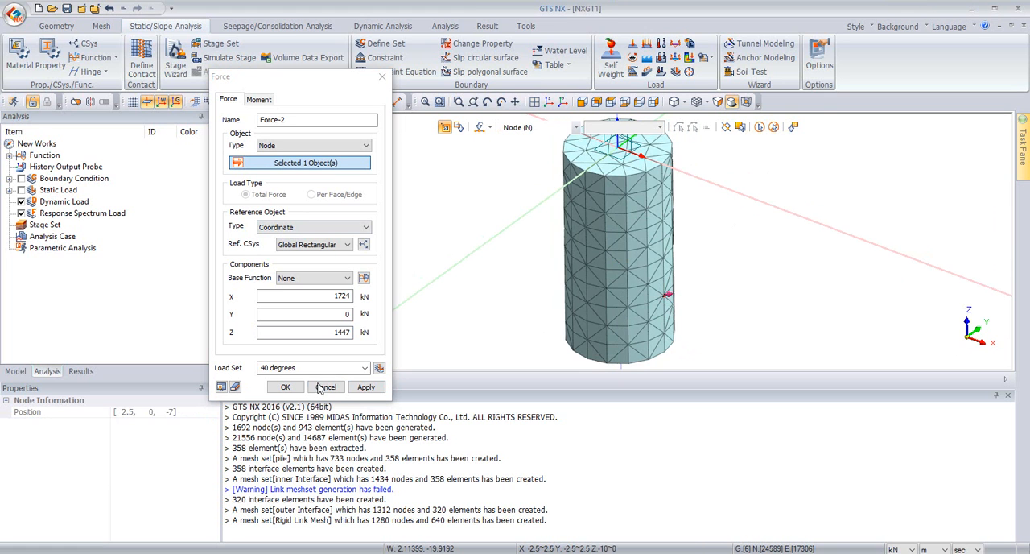
{"action": "left_click", "coordinate": [366, 387]}
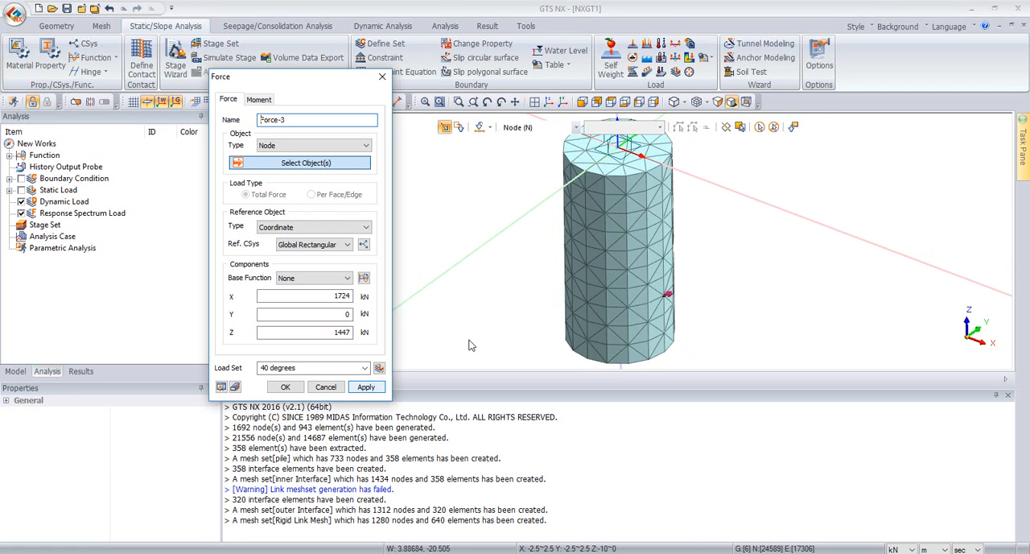
Step: Set the third force's components to X 1447 kN and Z 1724 kN
{"action": "left_click", "coordinate": [584, 103]}
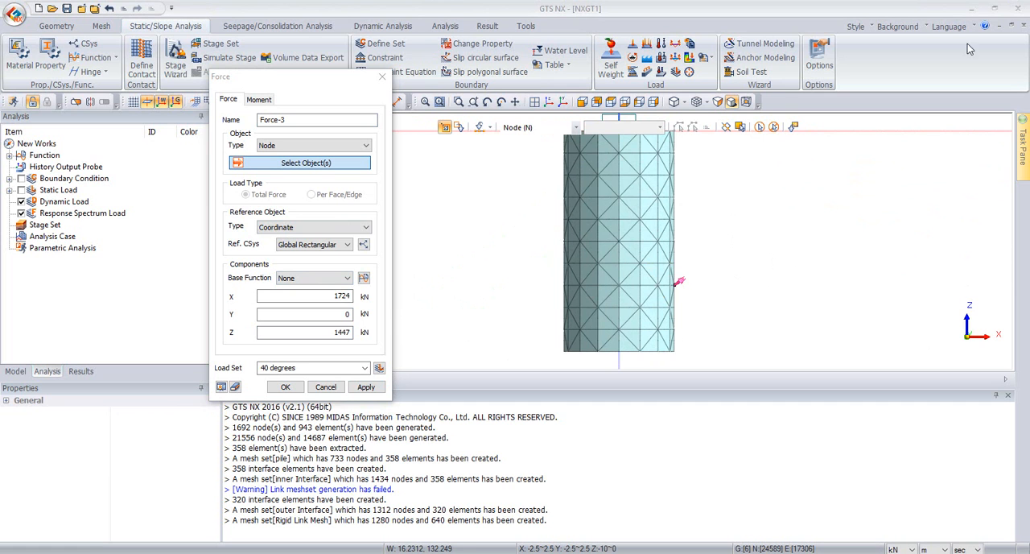
{"action": "left_click", "coordinate": [302, 306]}
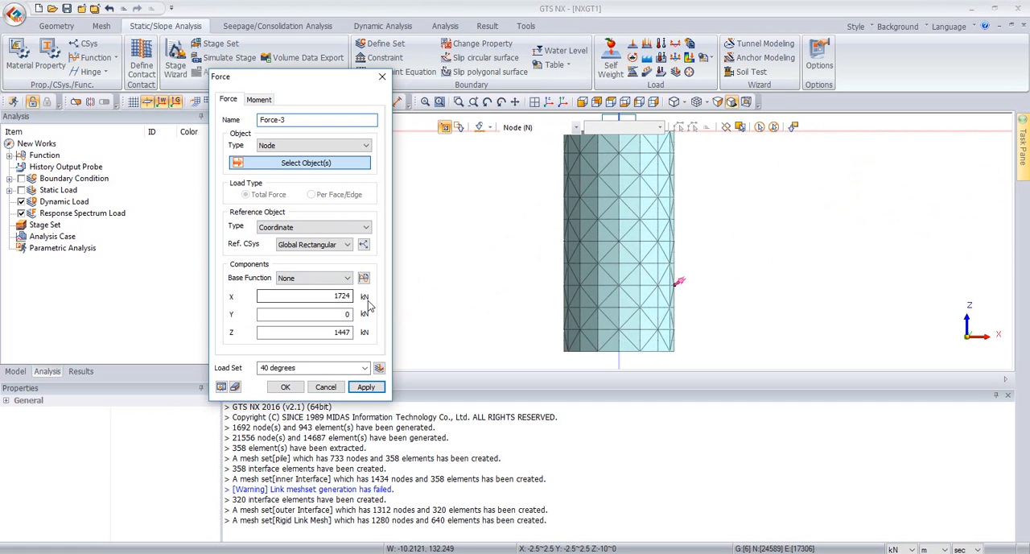
{"action": "left_click_drag", "start_coordinate": [339, 295], "coordinate": [385, 305]}
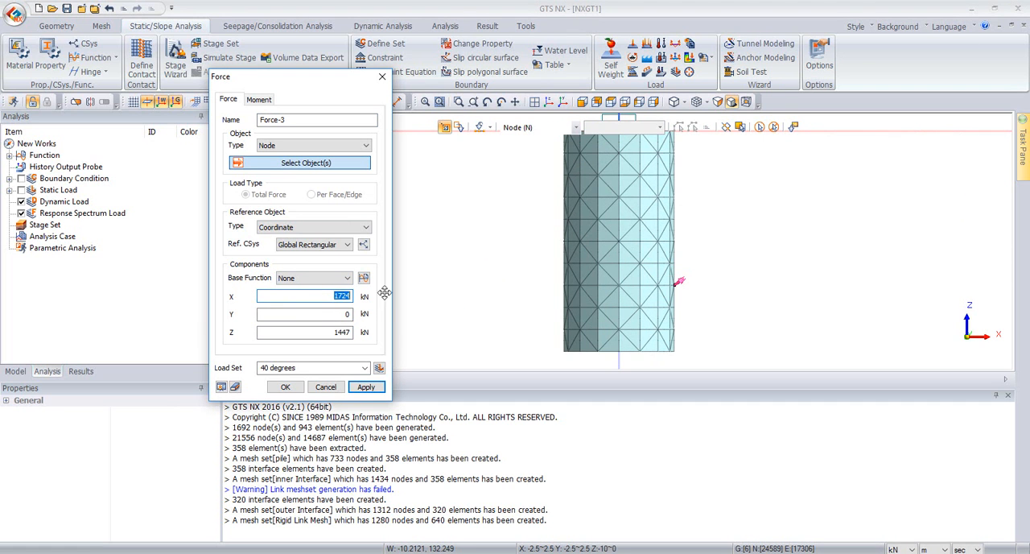
{"action": "type", "text": "1447"}
{"action": "key", "text": "Tab"}
{"action": "key", "text": "Tab"}
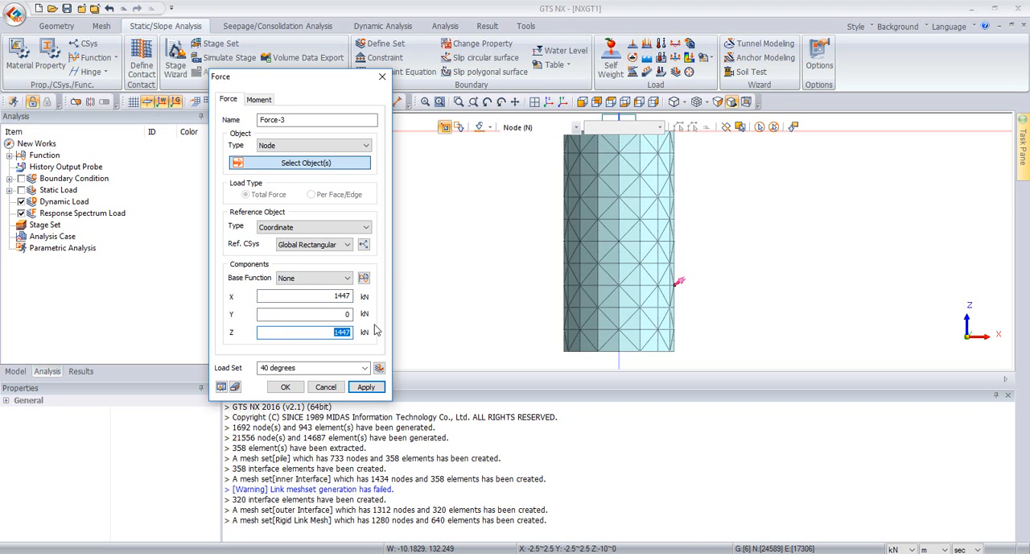
{"action": "type", "text": "1"}
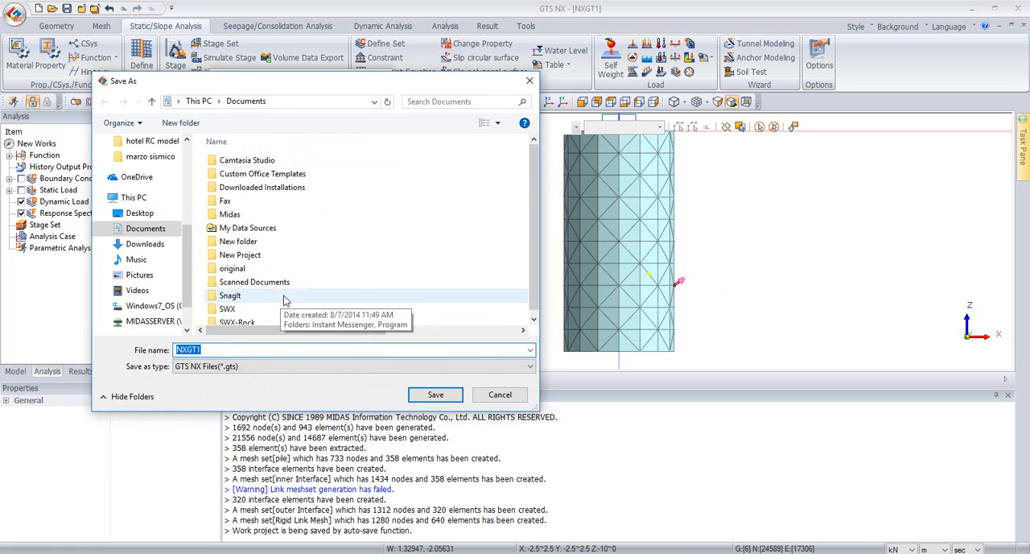
Step: Save the project as "webinar" in the "practice gs nx" folder on the Desktop
{"action": "left_click", "coordinate": [139, 213]}
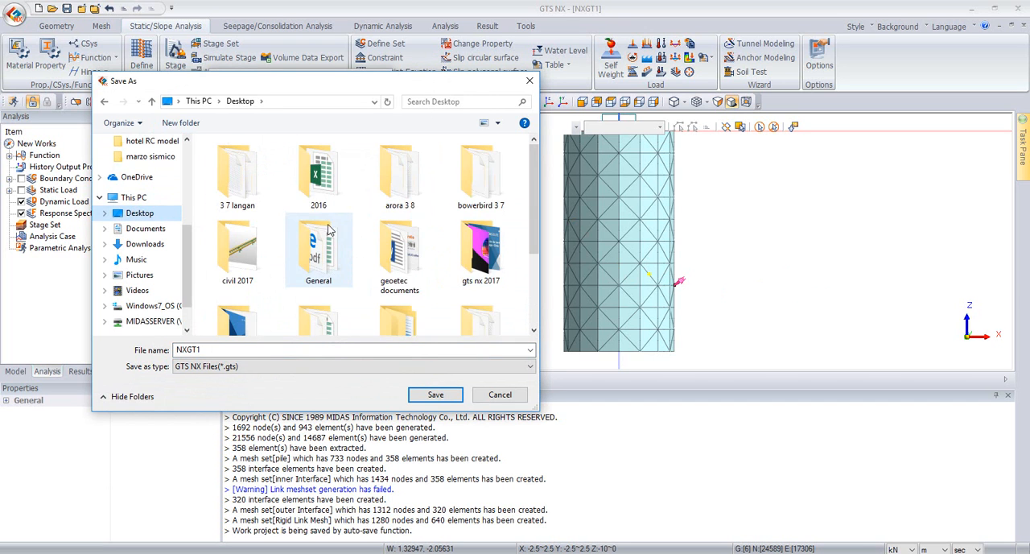
{"action": "scroll", "coordinate": [435, 187], "scroll_direction": "down", "scroll_amount": 2}
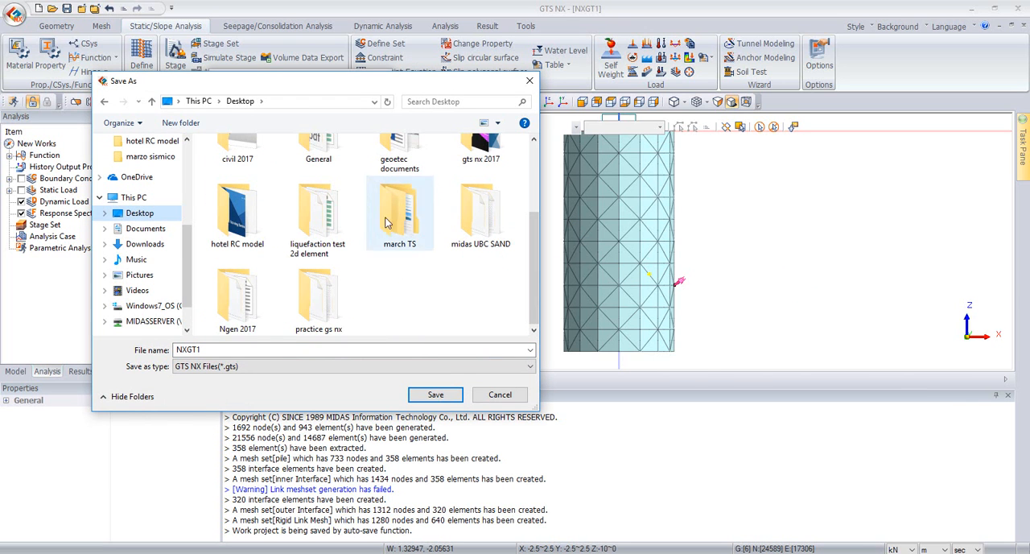
{"action": "double_click", "coordinate": [319, 294]}
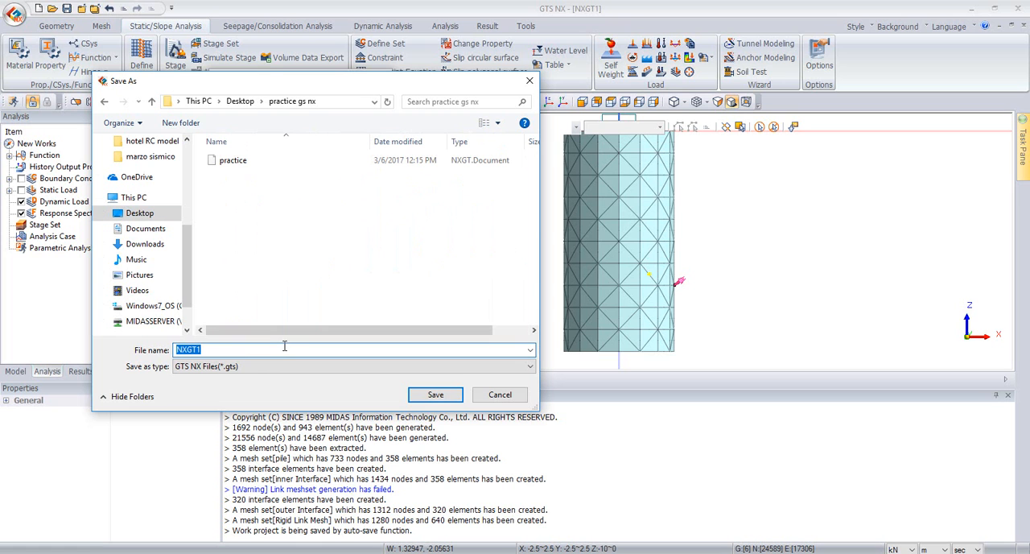
{"action": "type", "text": "webinar"}
{"action": "left_click", "coordinate": [435, 395]}
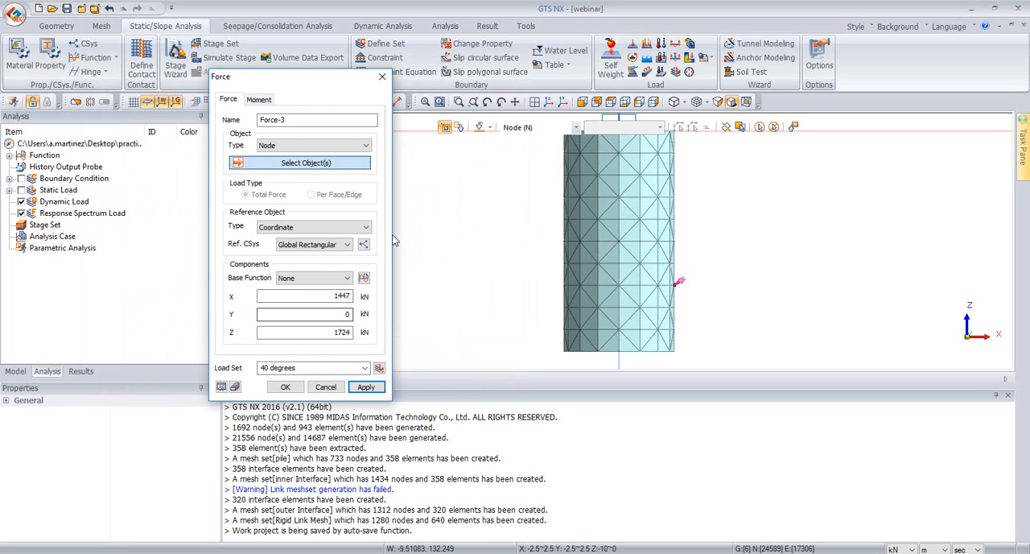
Step: Name the load set of the third force "50 degrees"
{"action": "left_click", "coordinate": [262, 367]}
{"action": "left_click", "coordinate": [262, 367]}
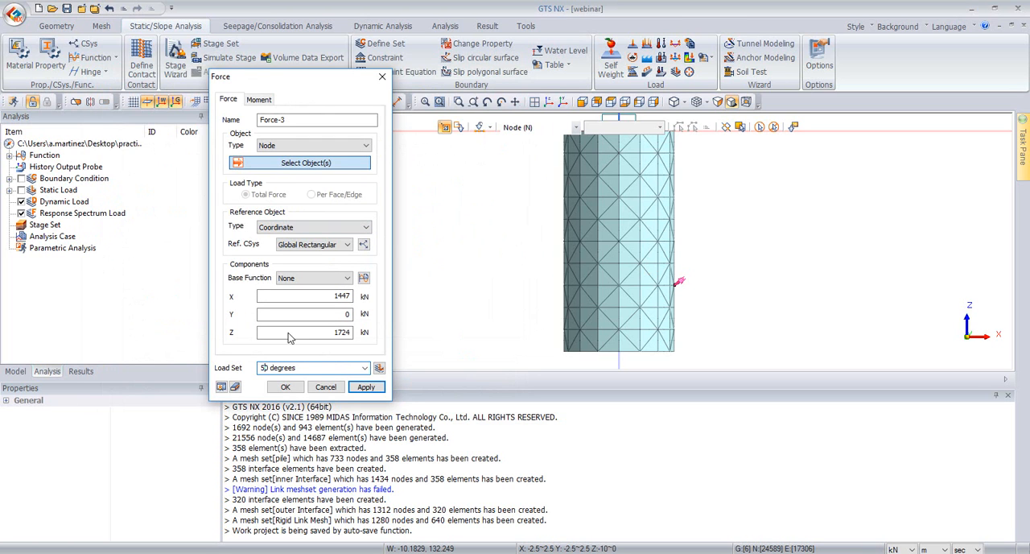
{"action": "left_click", "coordinate": [597, 164]}
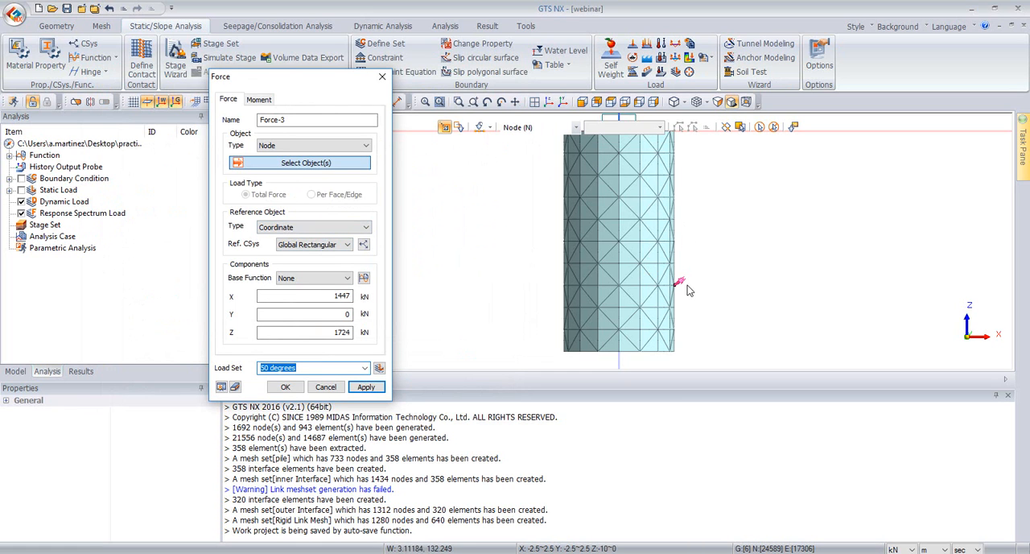
Step: Apply the 50 degrees force with X 1447 kN and Z 1724 kN to the pile's side node
{"action": "left_click", "coordinate": [677, 283]}
{"action": "middle_click_drag", "start_coordinate": [677, 284], "coordinate": [752, 215]}
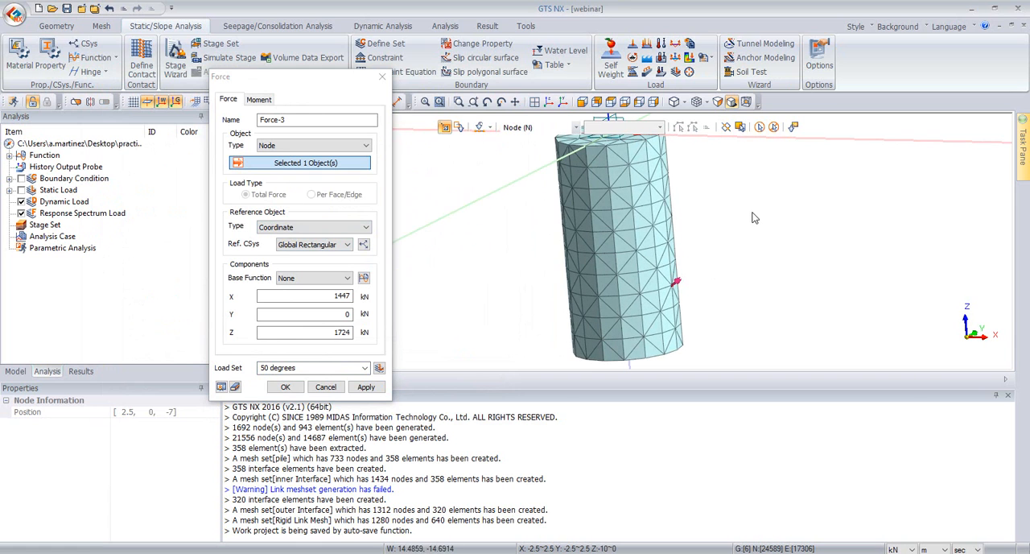
{"action": "left_click", "coordinate": [367, 387]}
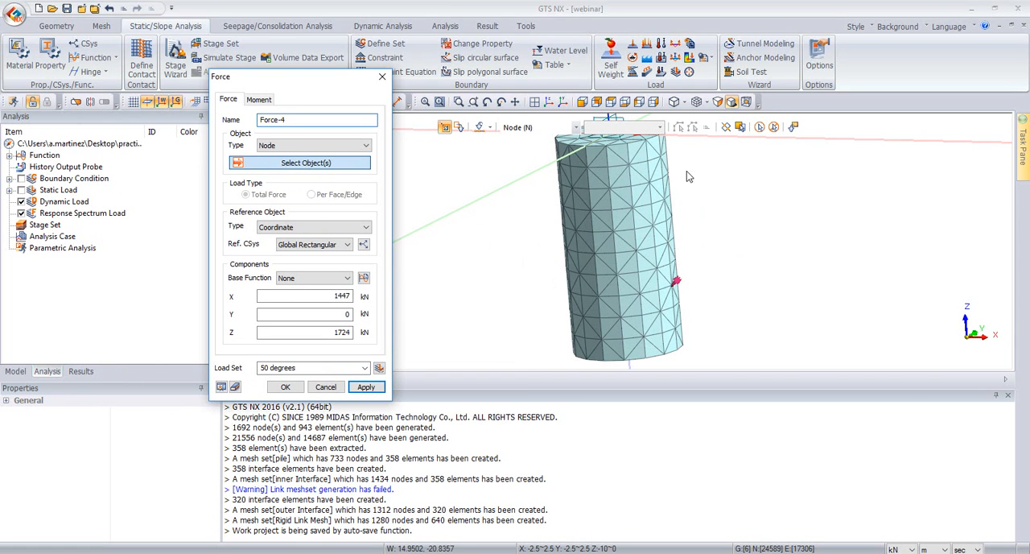
Step: Name the fourth force's load set "60 degrees" and set its components to X 1125 kN and Z 1949 kN
{"action": "left_click", "coordinate": [583, 103]}
{"action": "left_click", "coordinate": [583, 103]}
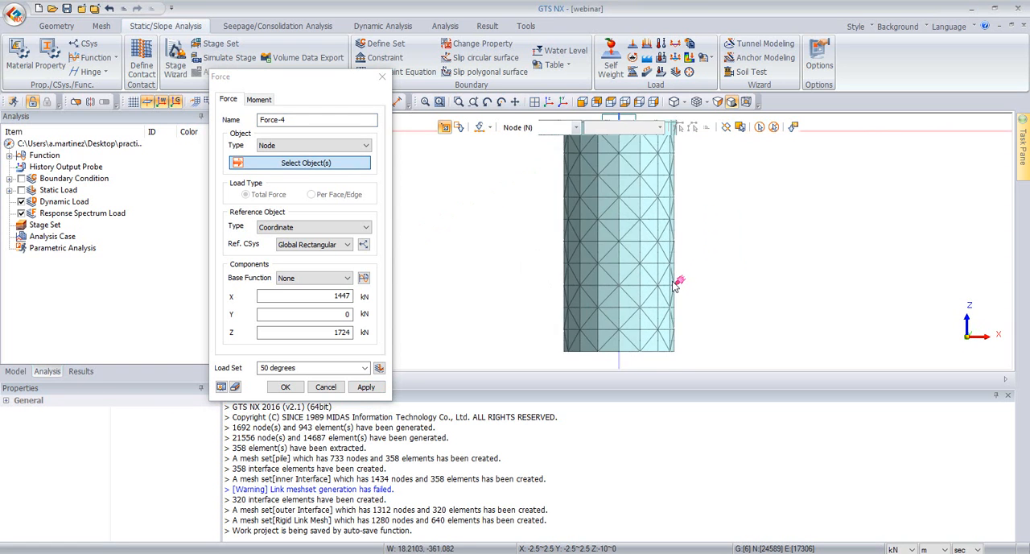
{"action": "left_click", "coordinate": [262, 367]}
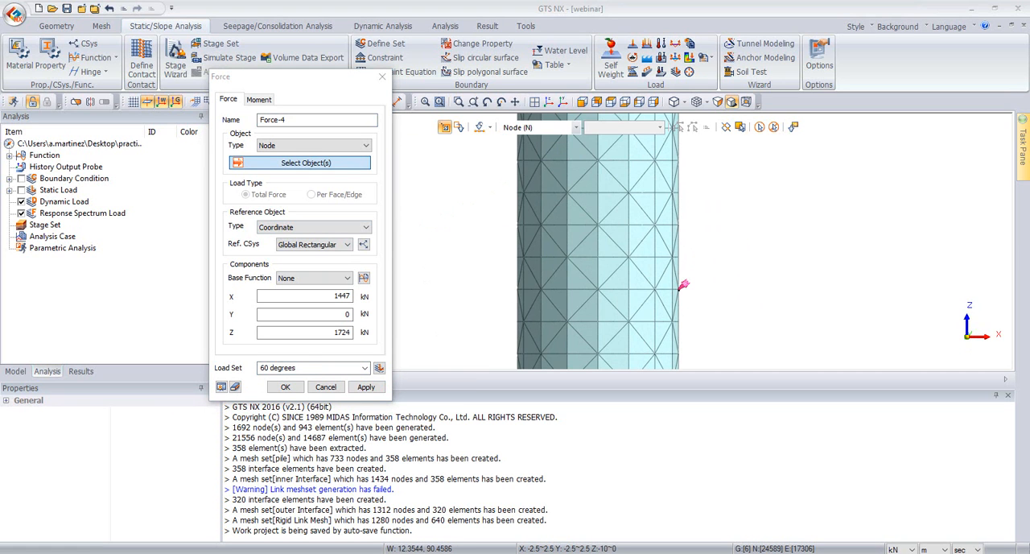
{"action": "left_click_drag", "start_coordinate": [334, 298], "coordinate": [373, 298]}
{"action": "type", "text": "1125"}
{"action": "left_click_drag", "start_coordinate": [317, 333], "coordinate": [357, 332]}
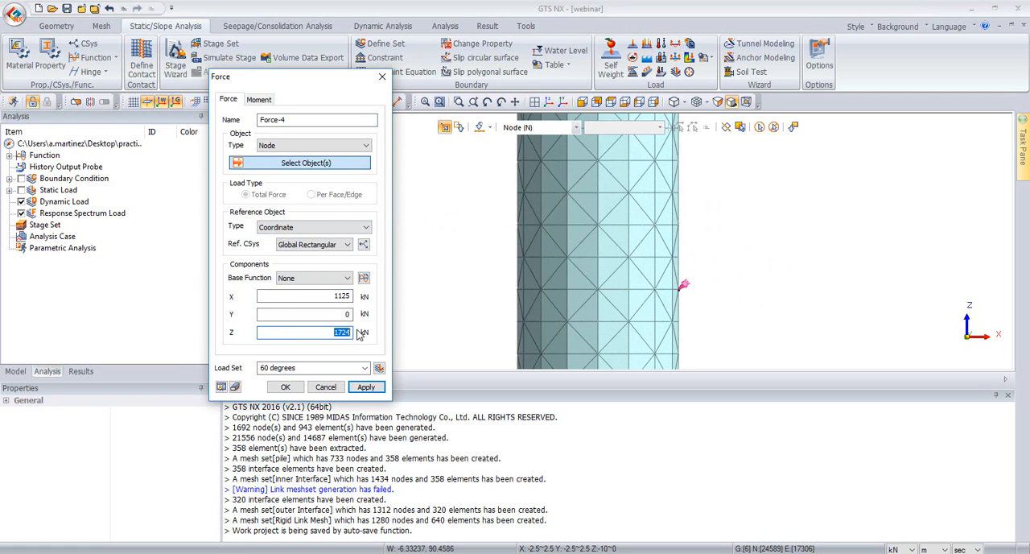
{"action": "type", "text": "1949"}
Step: Apply the 60 degrees force to the same pile side node and finish defining forces
{"action": "left_click", "coordinate": [288, 387]}
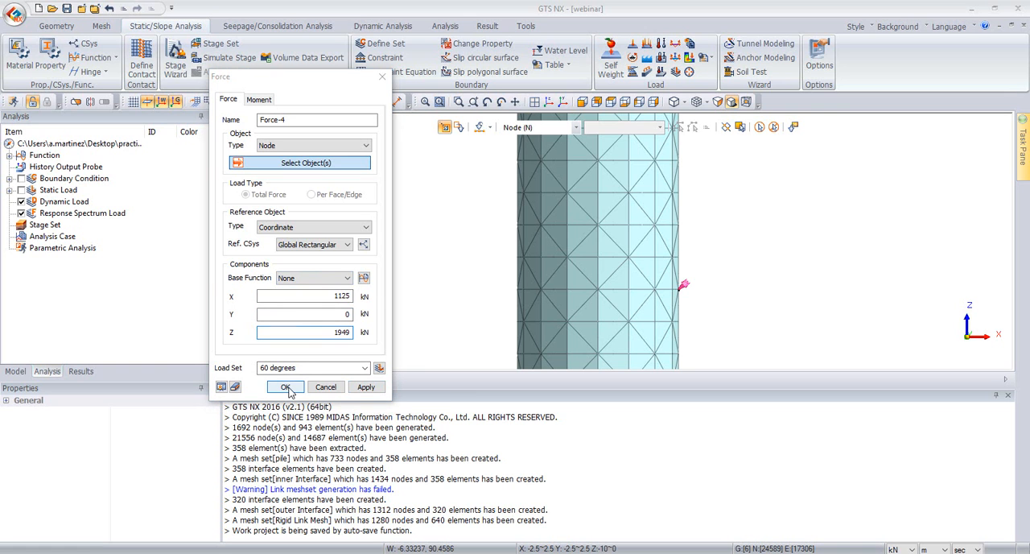
{"action": "left_click", "coordinate": [338, 269]}
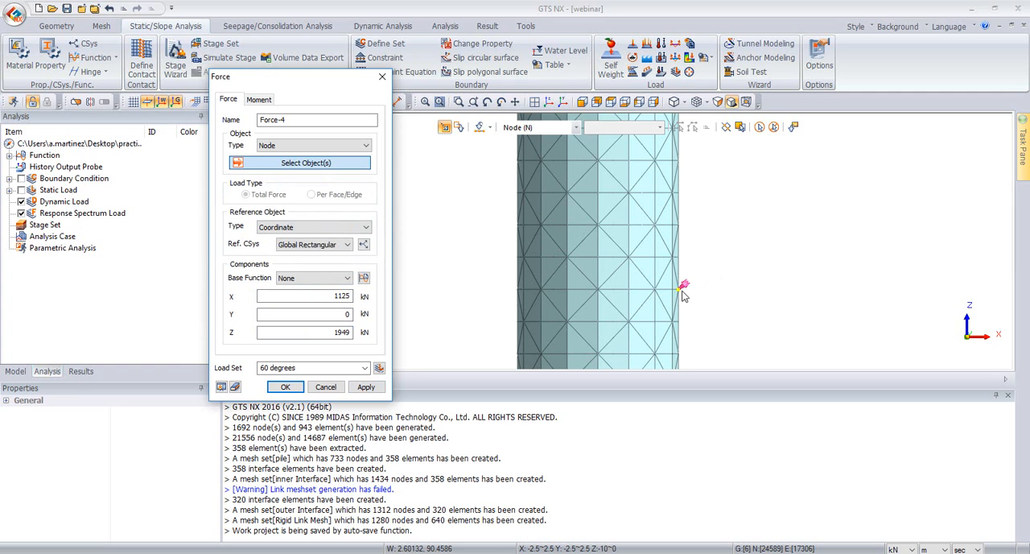
{"action": "left_click", "coordinate": [285, 387]}
{"action": "key", "text": "e"}
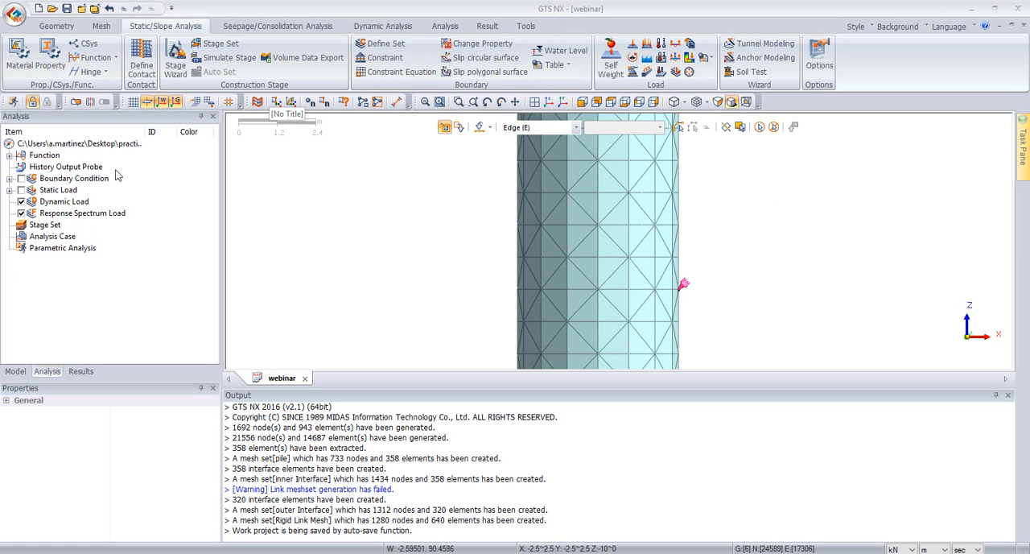
Step: Add a construction stage set named "30 degrees" with the Stress stage type
{"action": "left_click", "coordinate": [201, 46]}
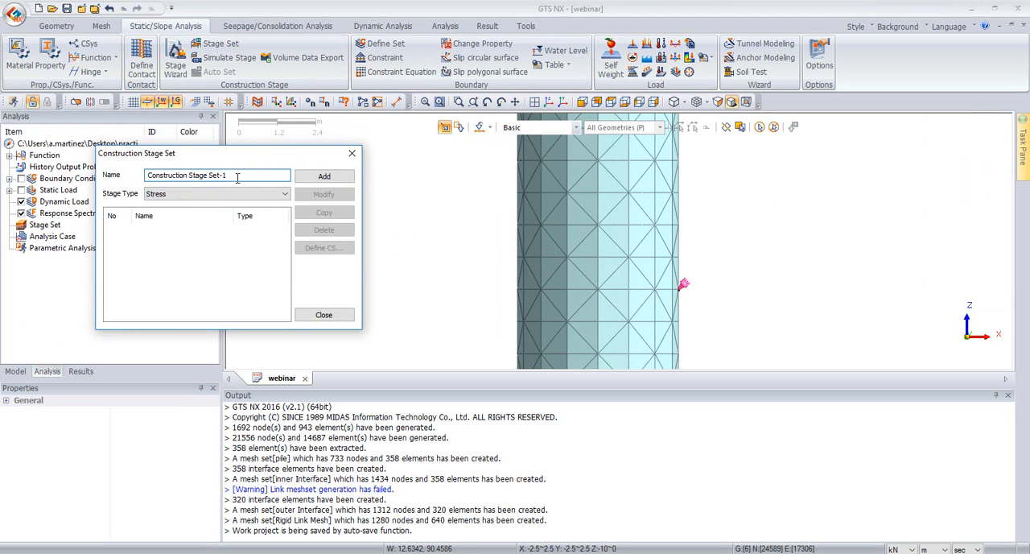
{"action": "type", "text": "30 degrees"}
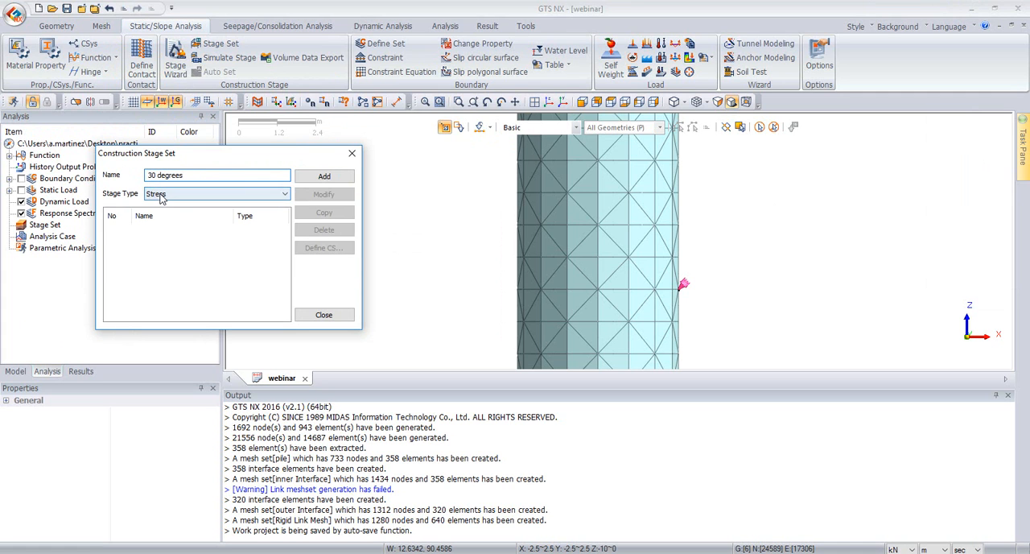
{"action": "left_click", "coordinate": [186, 195]}
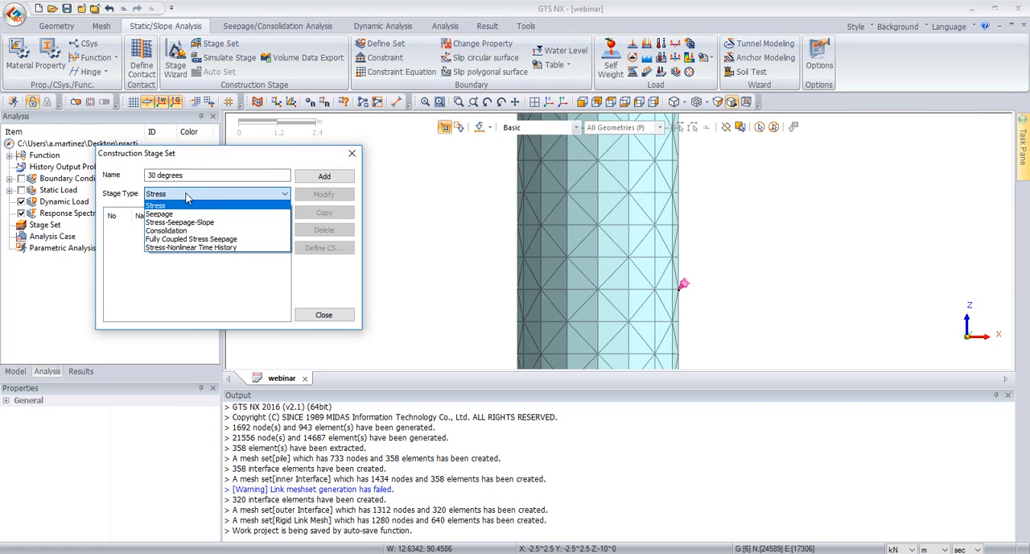
{"action": "left_click", "coordinate": [324, 175]}
{"action": "left_click", "coordinate": [235, 232]}
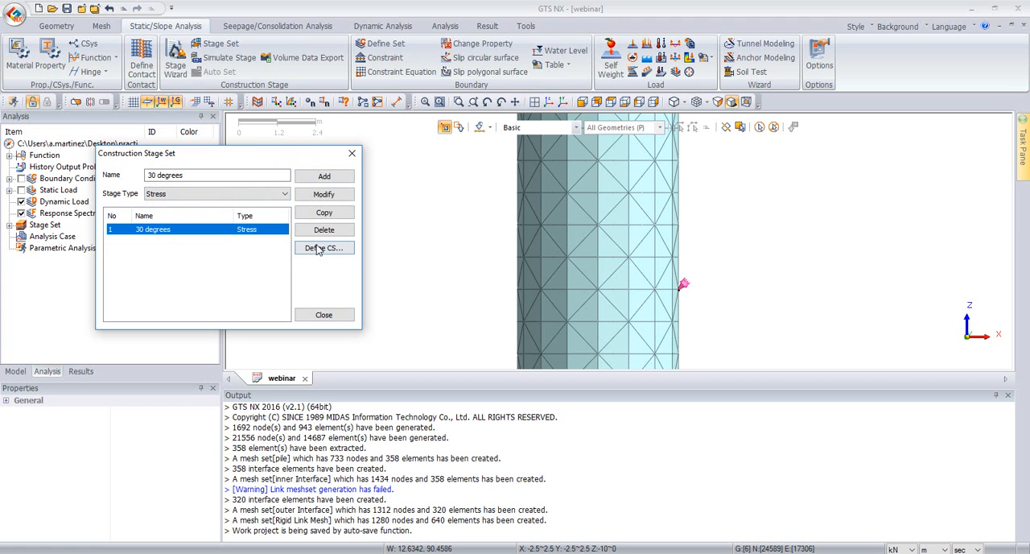
Step: Open the stage definition of the 30 degrees set and name its first stage "initital"
{"action": "left_click", "coordinate": [322, 248]}
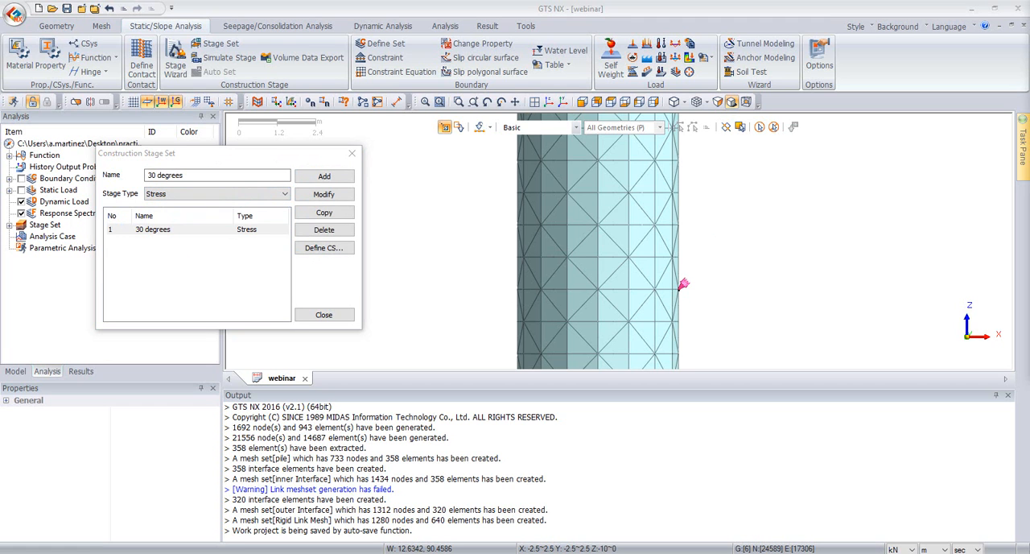
{"action": "left_click_drag", "start_coordinate": [785, 97], "coordinate": [322, 156]}
{"action": "left_click", "coordinate": [582, 102]}
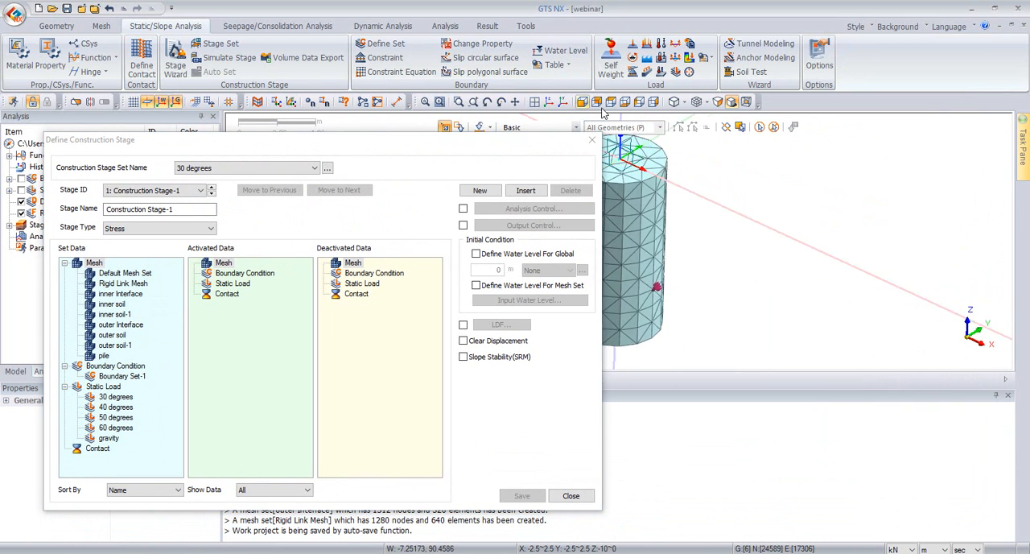
{"action": "scroll", "coordinate": [670, 137], "scroll_direction": "down", "scroll_amount": 3}
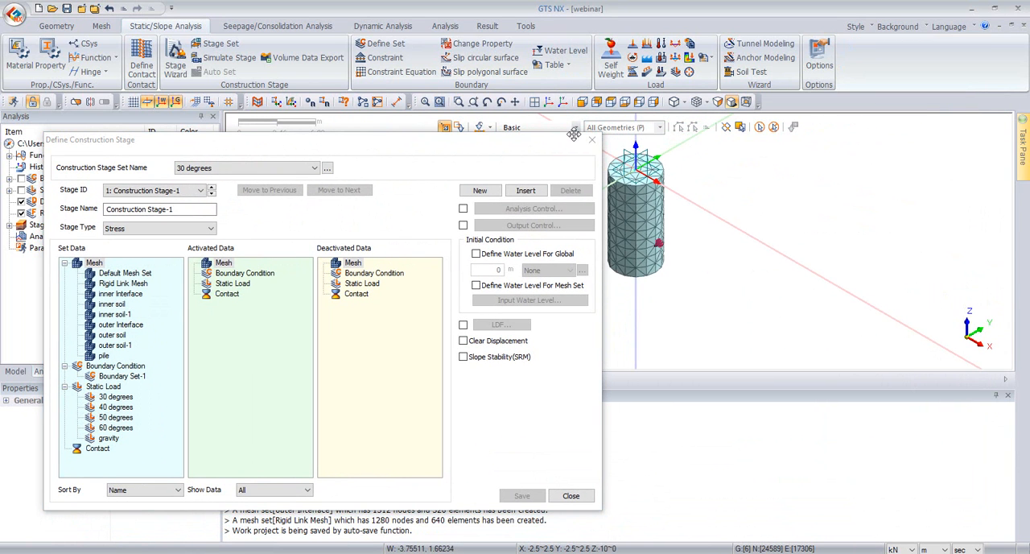
{"action": "left_click_drag", "start_coordinate": [433, 139], "coordinate": [423, 110]}
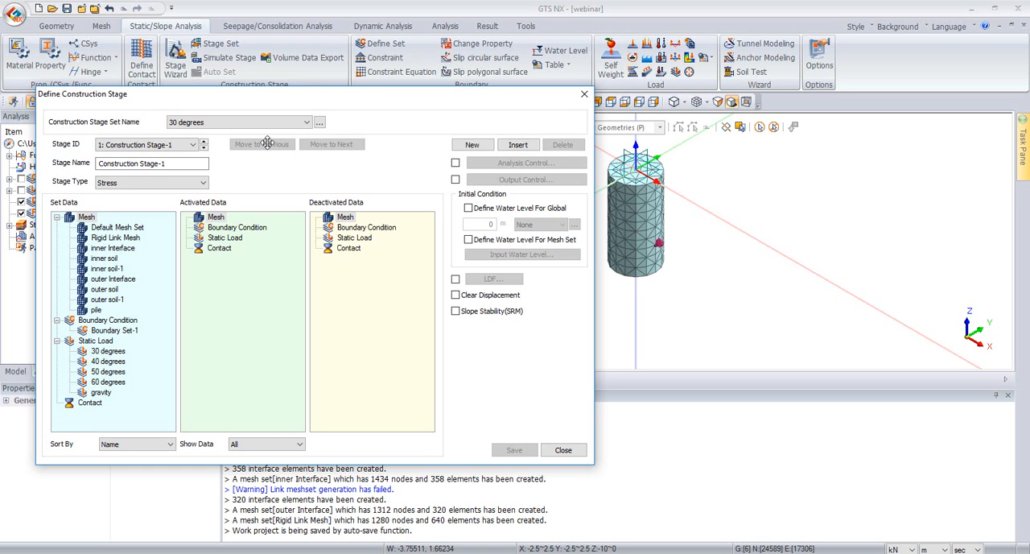
{"action": "left_click_drag", "start_coordinate": [193, 163], "coordinate": [4, 173]}
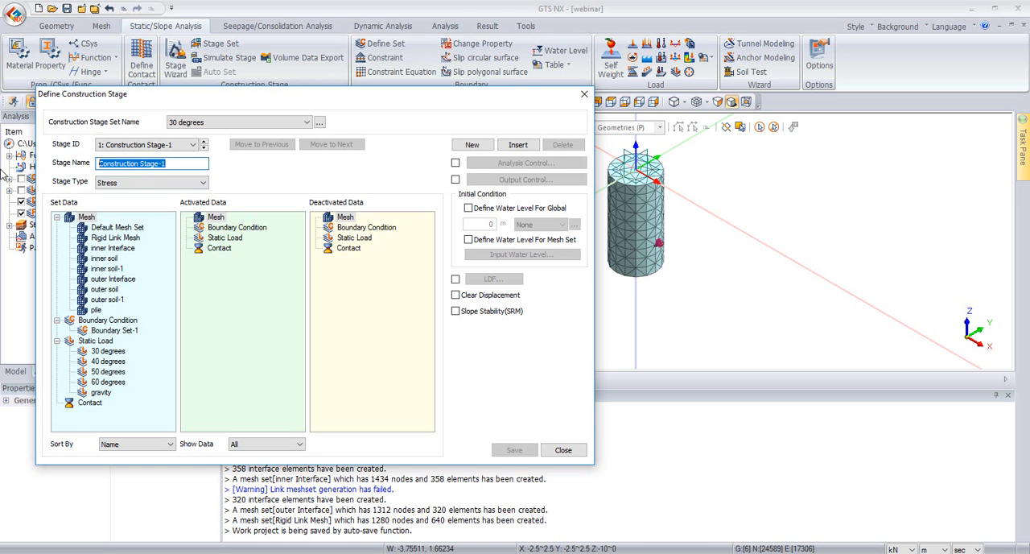
{"action": "type", "text": "initial"}
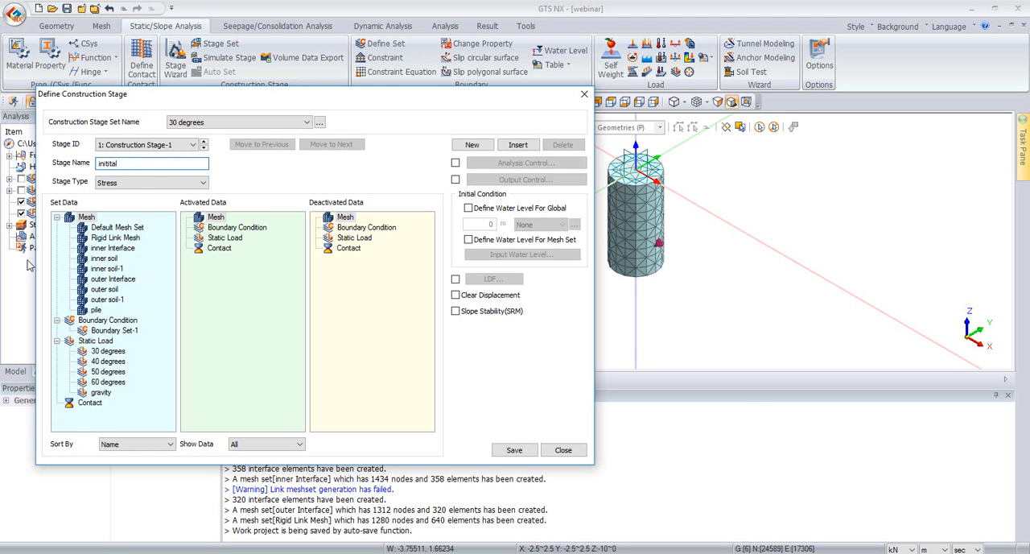
Step: Turn on the display of all mesh sets and restrict the stage's shown data to Activate
{"action": "left_click_drag", "start_coordinate": [335, 103], "coordinate": [491, 88]}
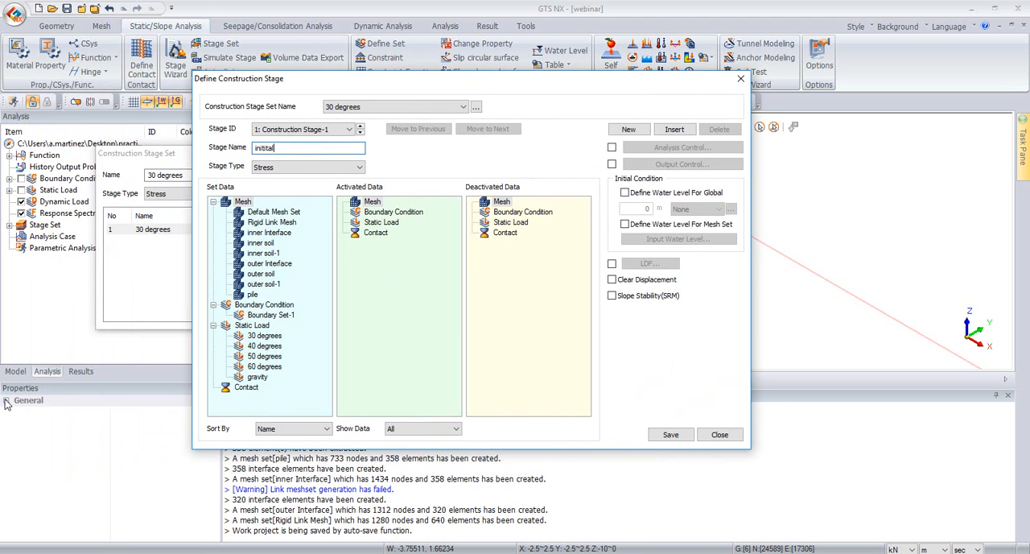
{"action": "left_click", "coordinate": [15, 371]}
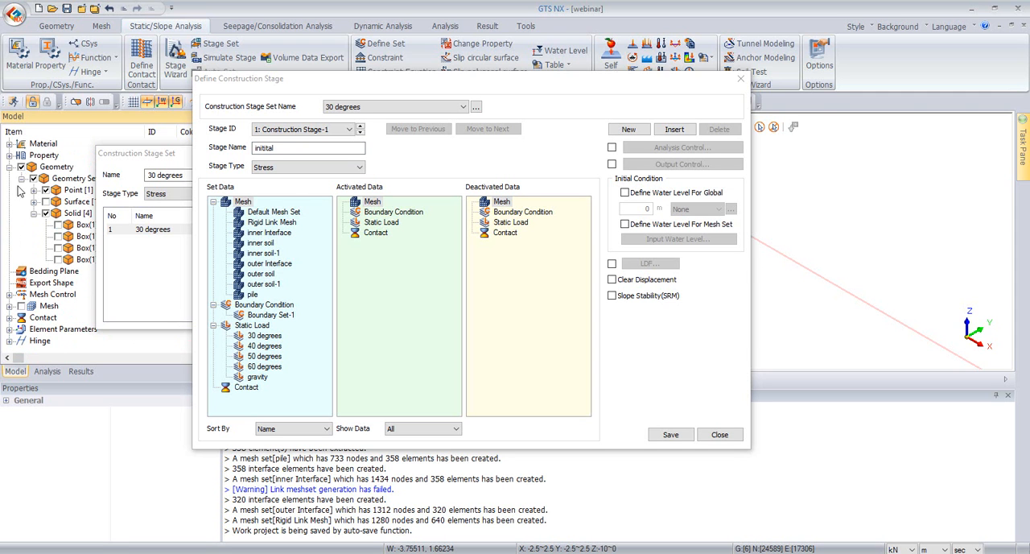
{"action": "left_click", "coordinate": [21, 306]}
{"action": "left_click_drag", "start_coordinate": [645, 78], "coordinate": [415, 104]}
{"action": "left_click", "coordinate": [551, 106]}
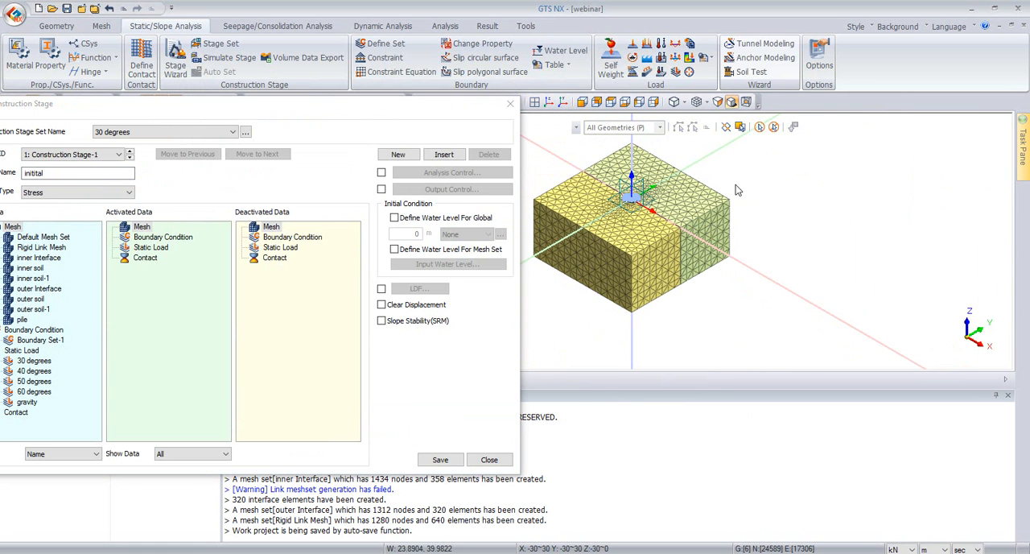
{"action": "left_click_drag", "start_coordinate": [438, 103], "coordinate": [499, 88]}
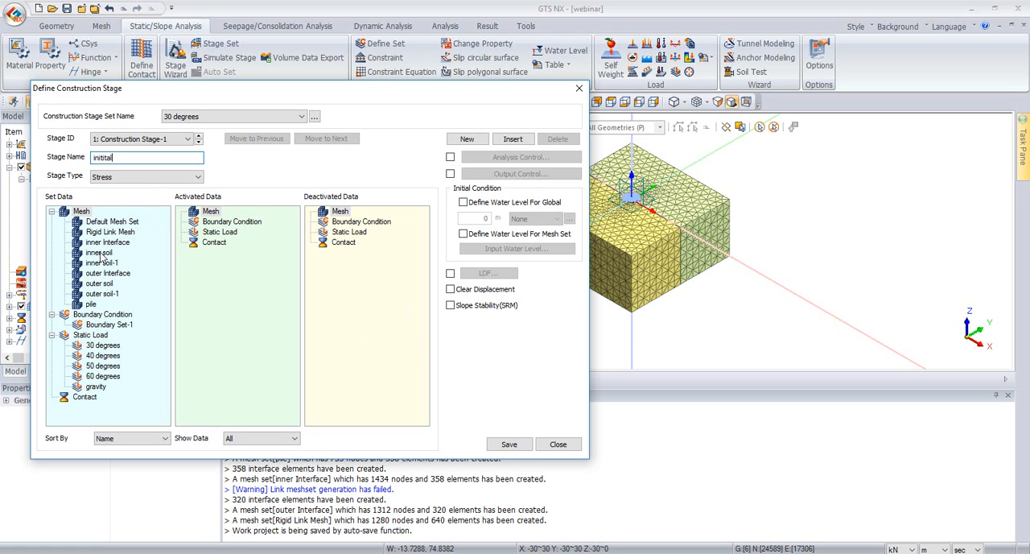
{"action": "left_click", "coordinate": [241, 438]}
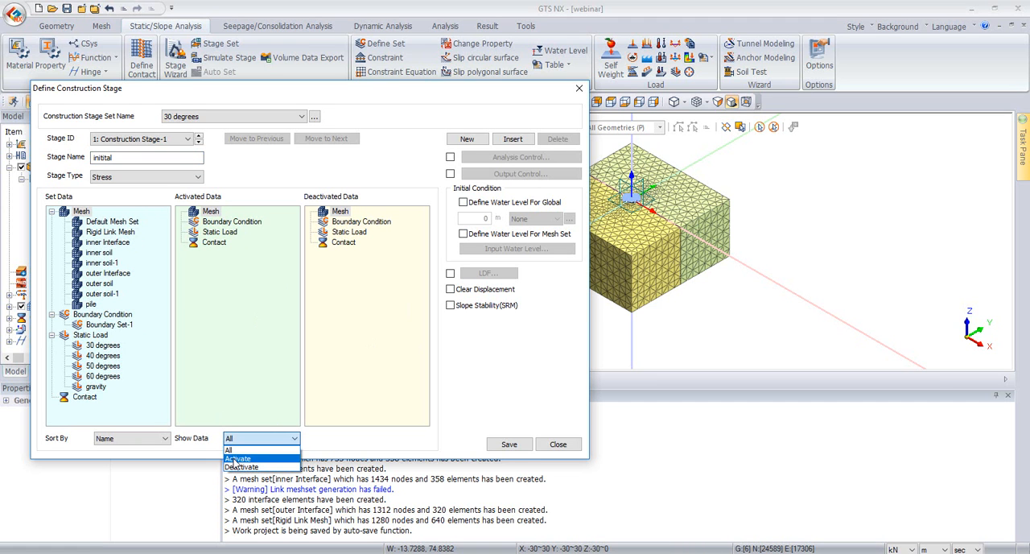
{"action": "left_click", "coordinate": [237, 458]}
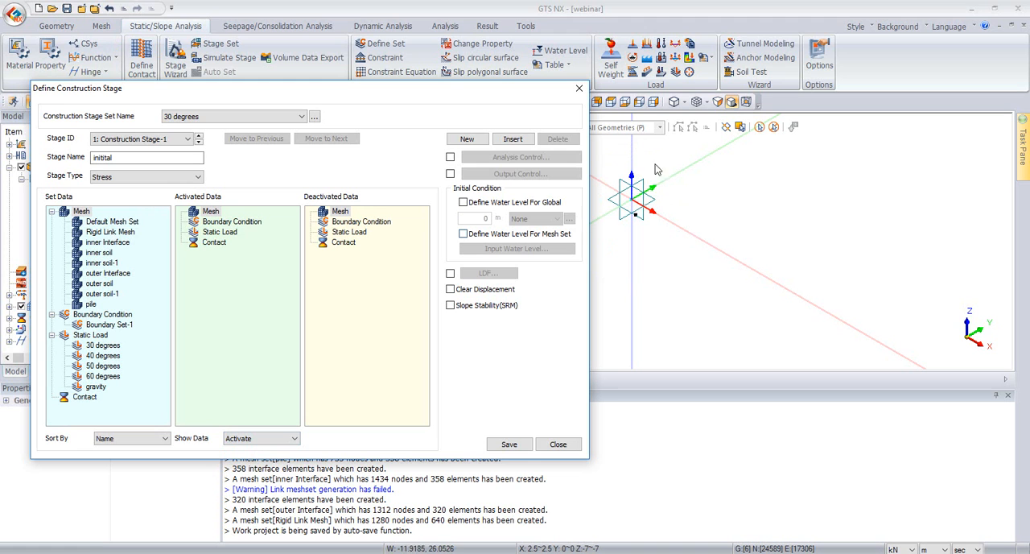
Step: Activate the inner soil, inner soil-1, outer soil and outer soil-1 meshes in the first stage
{"action": "left_click_drag", "start_coordinate": [93, 253], "coordinate": [209, 256]}
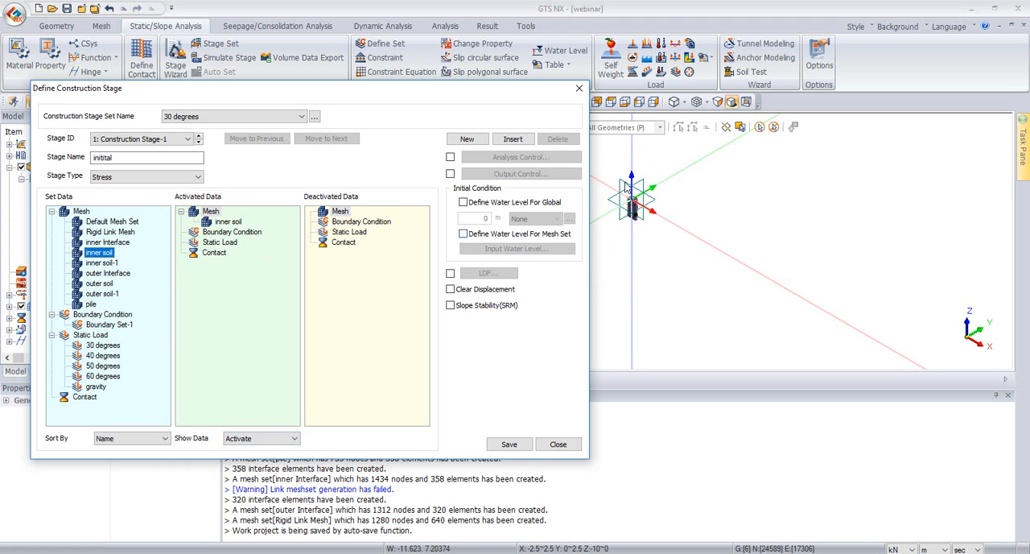
{"action": "left_click_drag", "start_coordinate": [98, 263], "coordinate": [214, 280]}
{"action": "left_click_drag", "start_coordinate": [103, 283], "coordinate": [208, 287]}
{"action": "left_click_drag", "start_coordinate": [104, 294], "coordinate": [191, 299]}
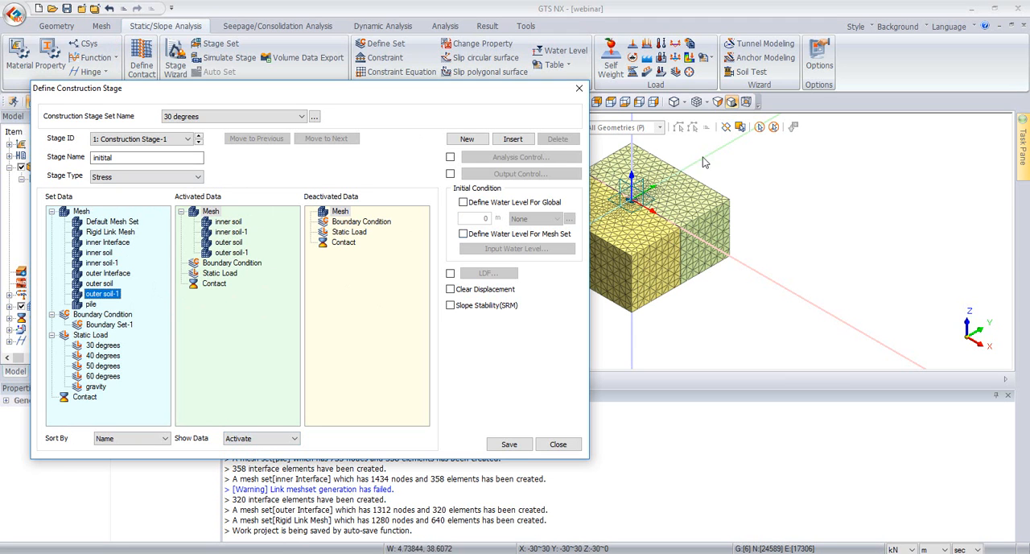
Step: Activate the Rigid Link Mesh, Boundary Set-1 and the gravity load in the first stage
{"action": "left_click", "coordinate": [98, 232]}
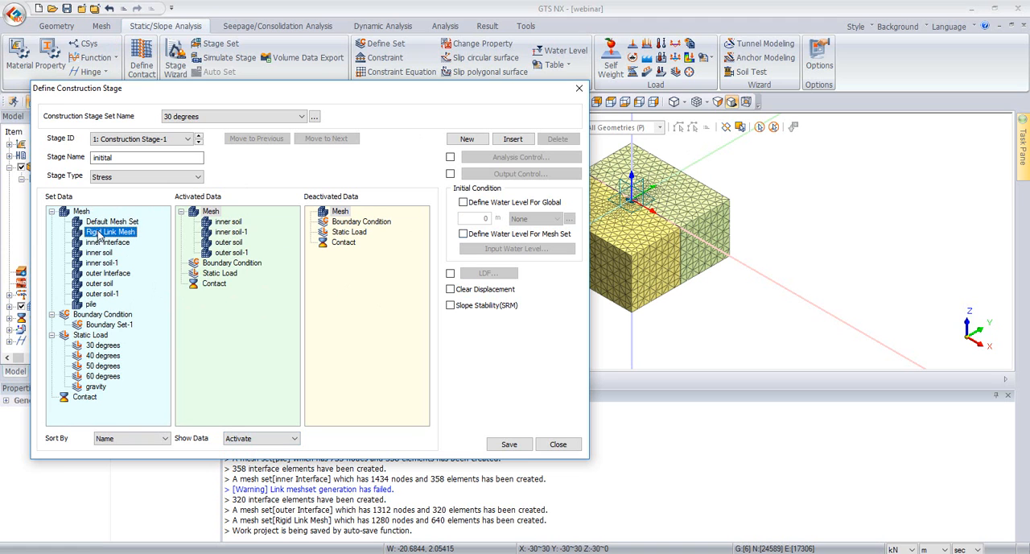
{"action": "left_click_drag", "start_coordinate": [99, 232], "coordinate": [266, 234]}
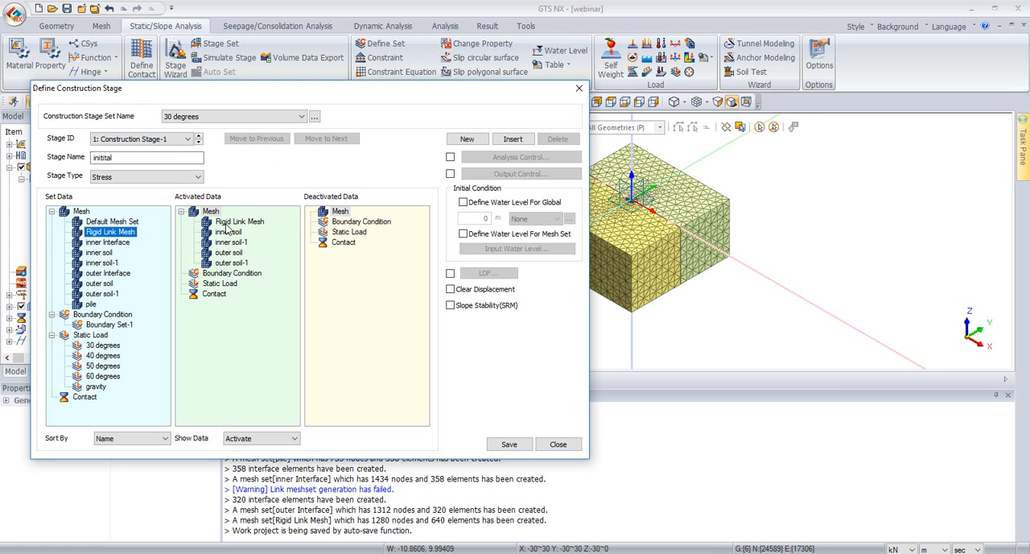
{"action": "left_click_drag", "start_coordinate": [95, 327], "coordinate": [272, 332]}
{"action": "left_click_drag", "start_coordinate": [95, 386], "coordinate": [250, 357]}
Step: Define a global water level of 50 m, enable Clear Displacement and save the first stage
{"action": "left_click", "coordinate": [463, 202]}
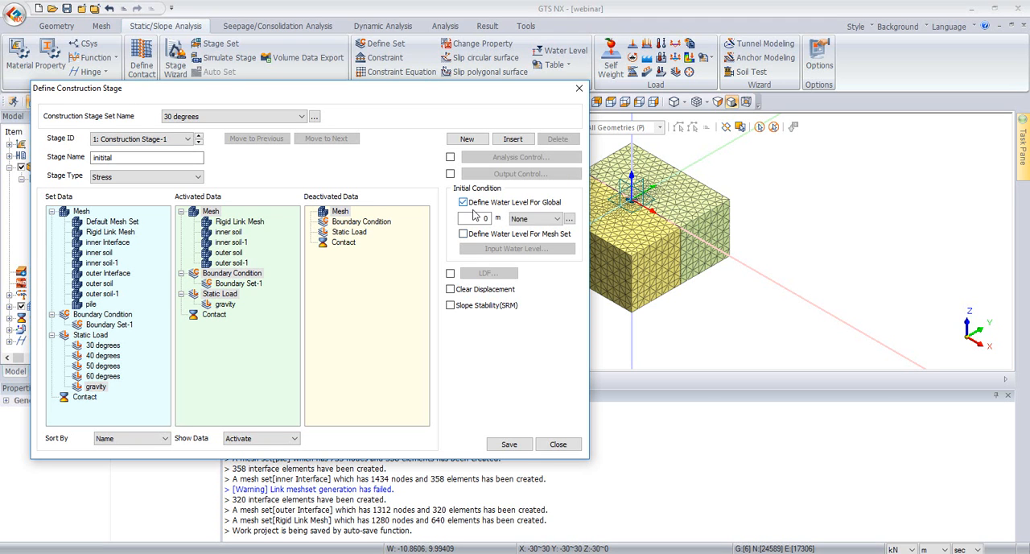
{"action": "left_click", "coordinate": [478, 217]}
{"action": "left_click", "coordinate": [474, 290]}
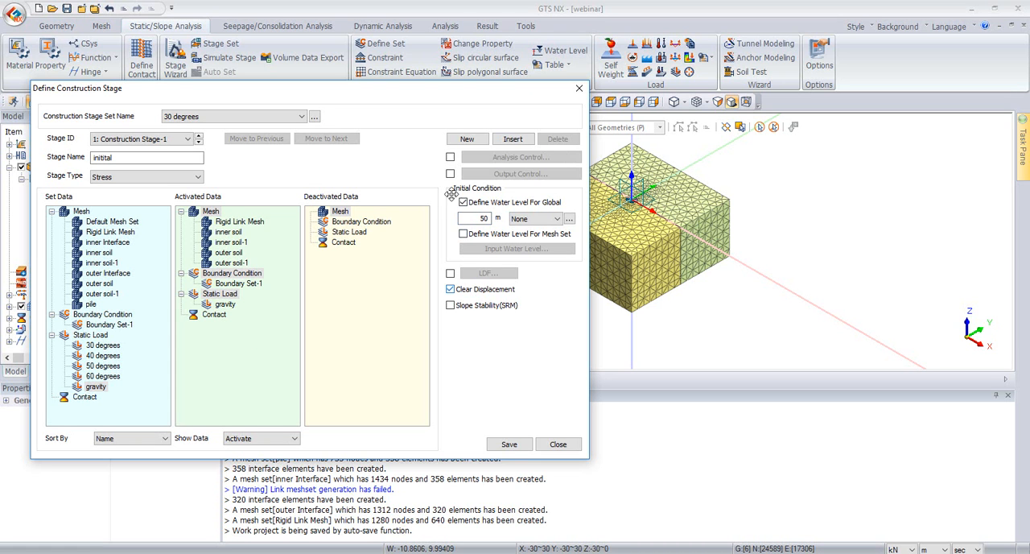
{"action": "left_click", "coordinate": [501, 445]}
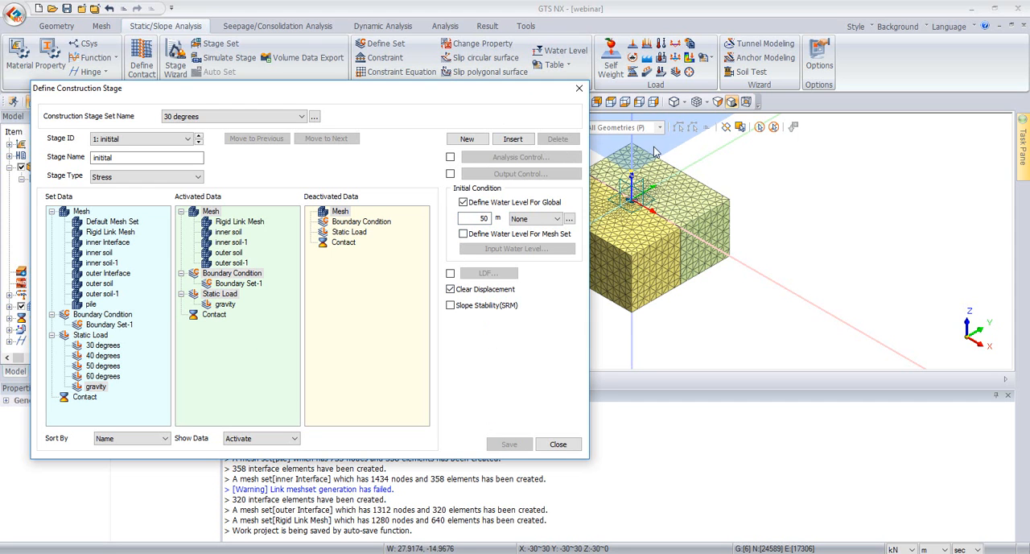
Step: Add a second construction stage to the 30 degrees set and name it "pile"
{"action": "scroll", "coordinate": [672, 178], "scroll_direction": "down", "scroll_amount": 5}
{"action": "scroll", "coordinate": [672, 179], "scroll_direction": "up", "scroll_amount": 2}
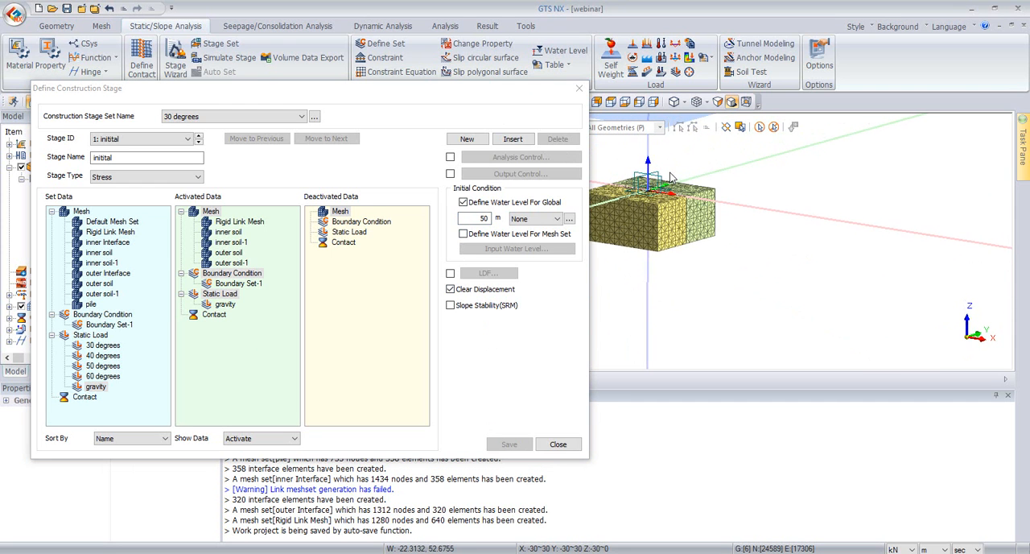
{"action": "left_click", "coordinate": [467, 139]}
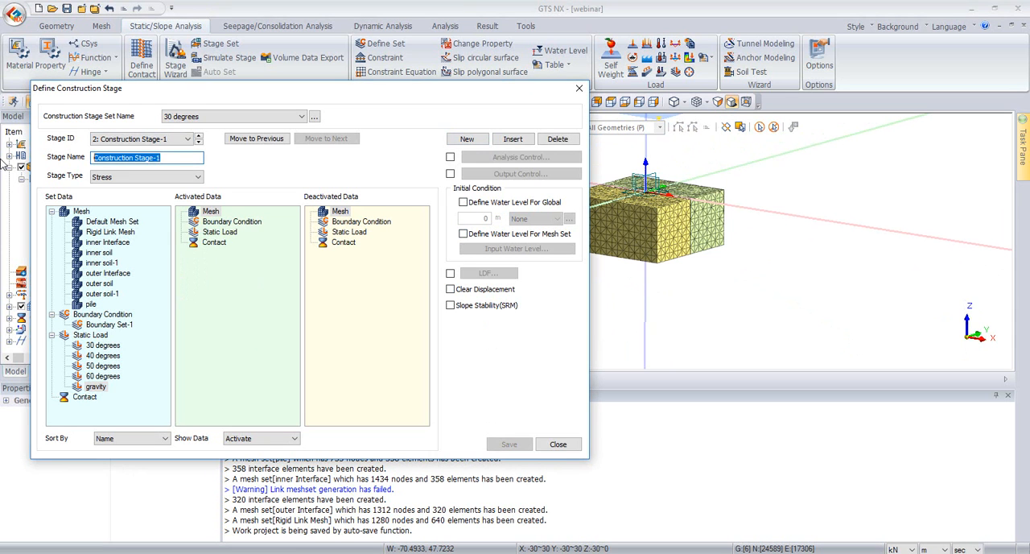
{"action": "type", "text": "pile"}
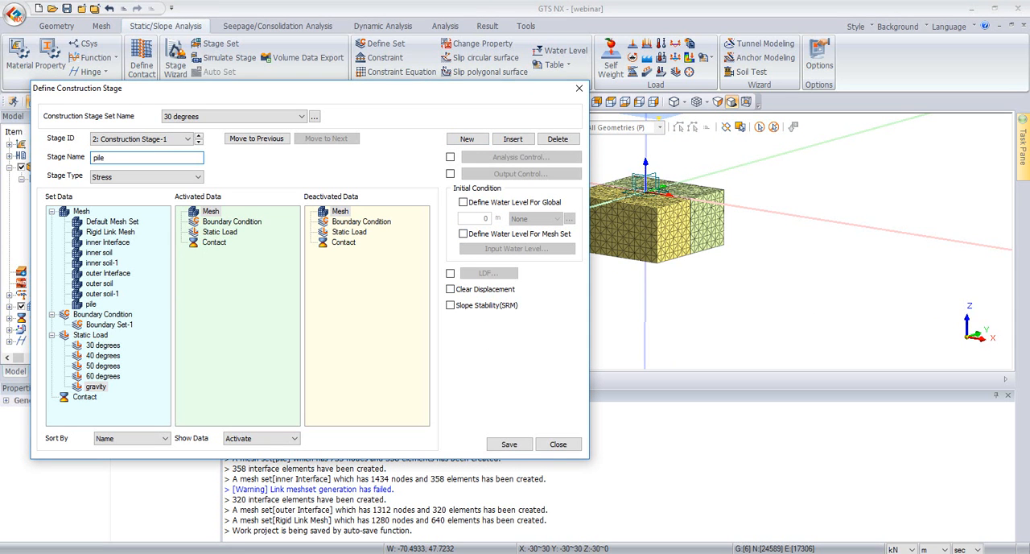
Step: Activate the pile, outer Interface and inner Interface meshes in the pile stage and deactivate the Rigid Link Mesh
{"action": "left_click", "coordinate": [89, 315]}
{"action": "left_click_drag", "start_coordinate": [90, 305], "coordinate": [232, 321]}
{"action": "left_click_drag", "start_coordinate": [129, 276], "coordinate": [209, 240]}
{"action": "left_click_drag", "start_coordinate": [107, 242], "coordinate": [213, 257]}
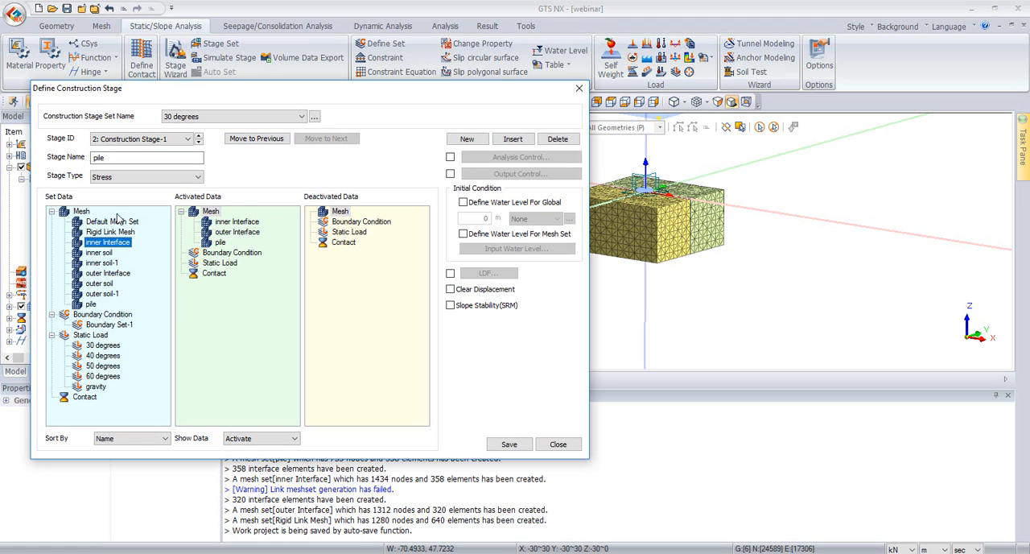
{"action": "left_click_drag", "start_coordinate": [111, 232], "coordinate": [333, 283]}
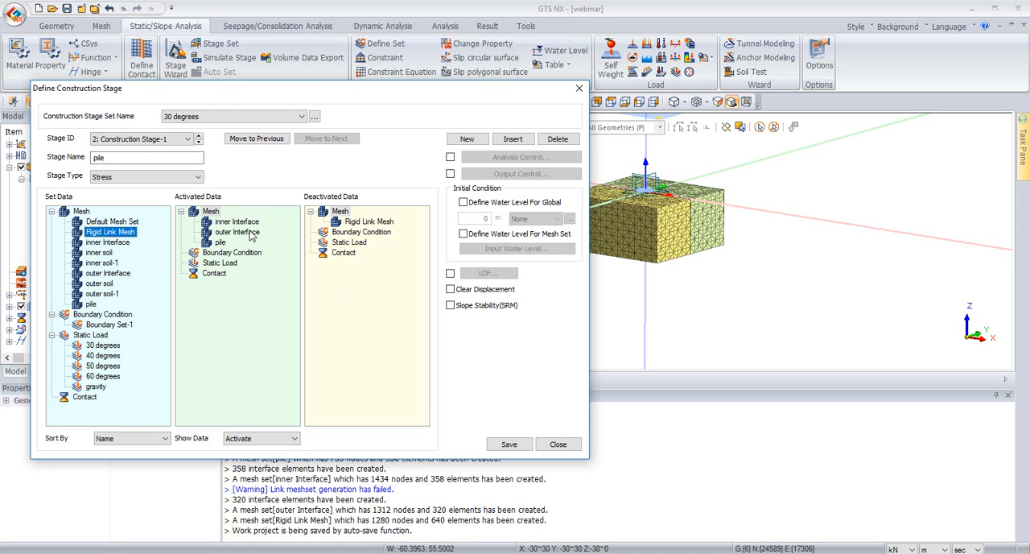
Step: Save the pile stage with its activated and deactivated meshes
{"action": "middle_click_drag", "start_coordinate": [678, 189], "coordinate": [681, 226]}
{"action": "scroll", "coordinate": [625, 153], "scroll_direction": "up", "scroll_amount": 3}
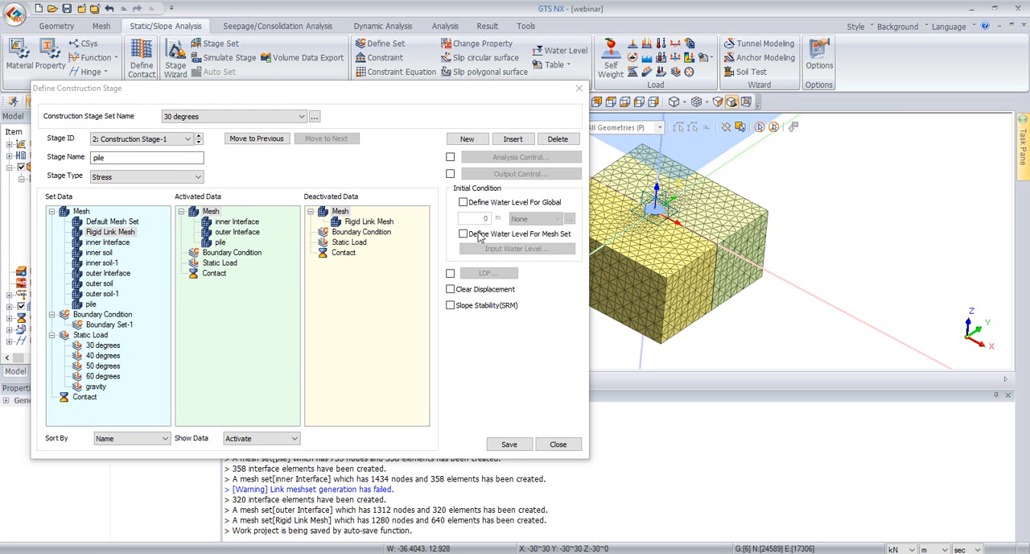
{"action": "scroll", "coordinate": [648, 188], "scroll_direction": "up", "scroll_amount": 2}
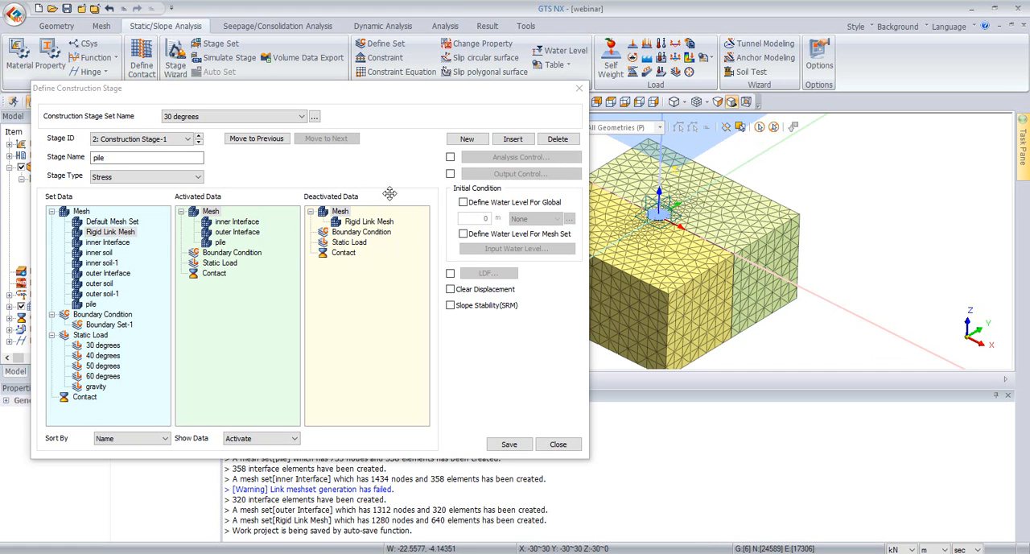
{"action": "left_click", "coordinate": [511, 444]}
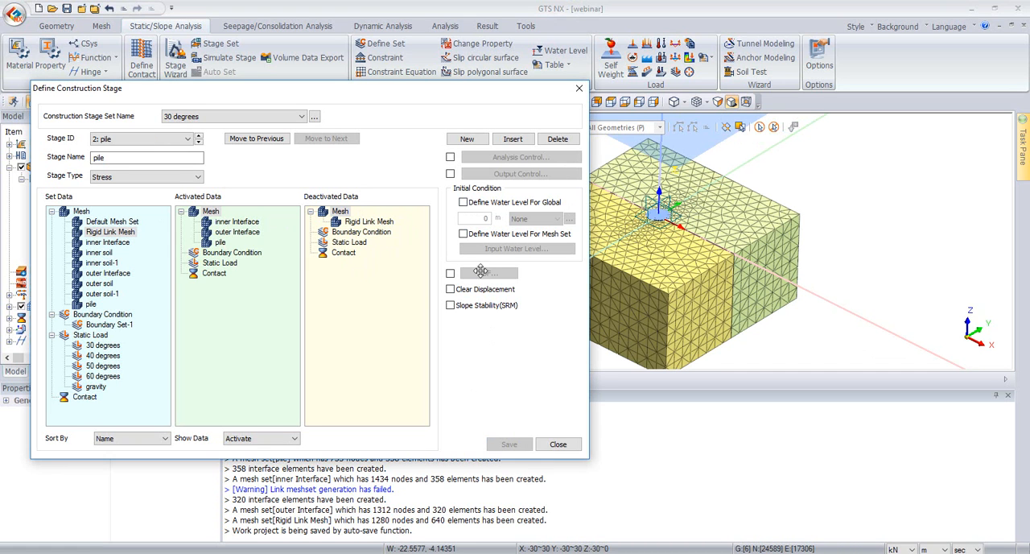
Step: Add a third construction stage for the 30-degree force and activate the 30 degrees static load in it
{"action": "left_click", "coordinate": [472, 137]}
{"action": "left_click_drag", "start_coordinate": [182, 158], "coordinate": [74, 157]}
{"action": "type", "text": "30 de4grees"}
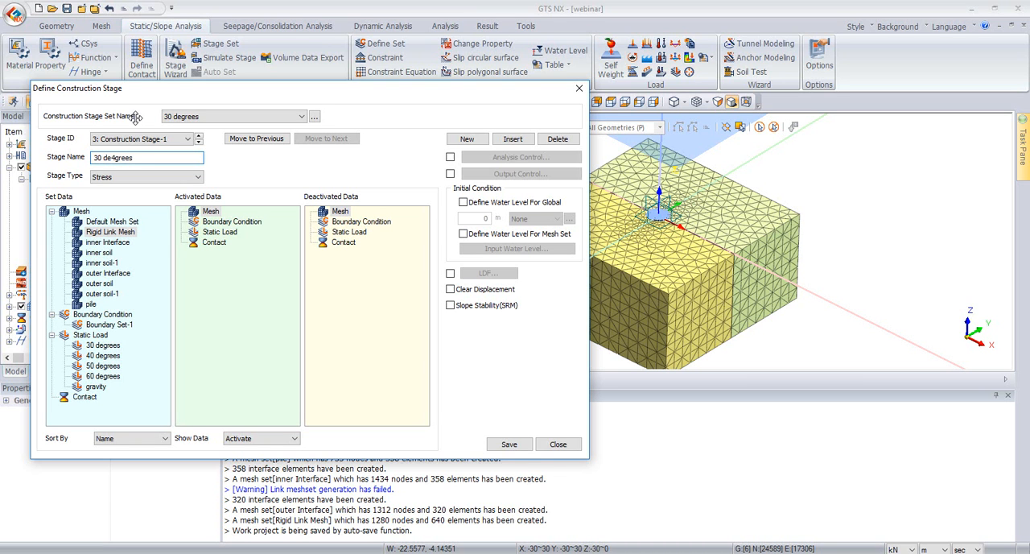
{"action": "left_click", "coordinate": [102, 348]}
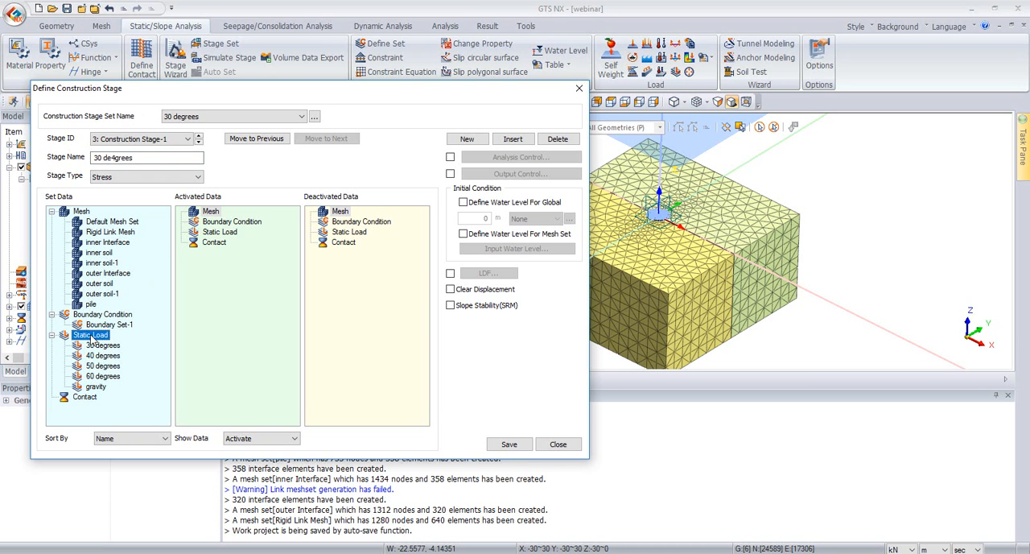
{"action": "left_click_drag", "start_coordinate": [90, 345], "coordinate": [274, 330]}
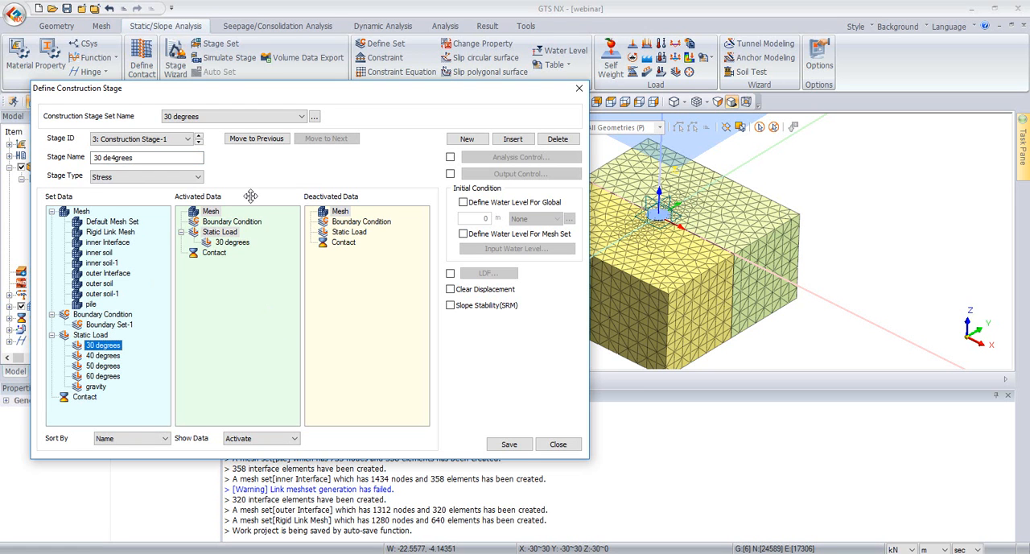
Step: Enable the stage's own analysis control with 10 nonlinear load increments and output at Every Increment, and save the stage
{"action": "left_click", "coordinate": [452, 159]}
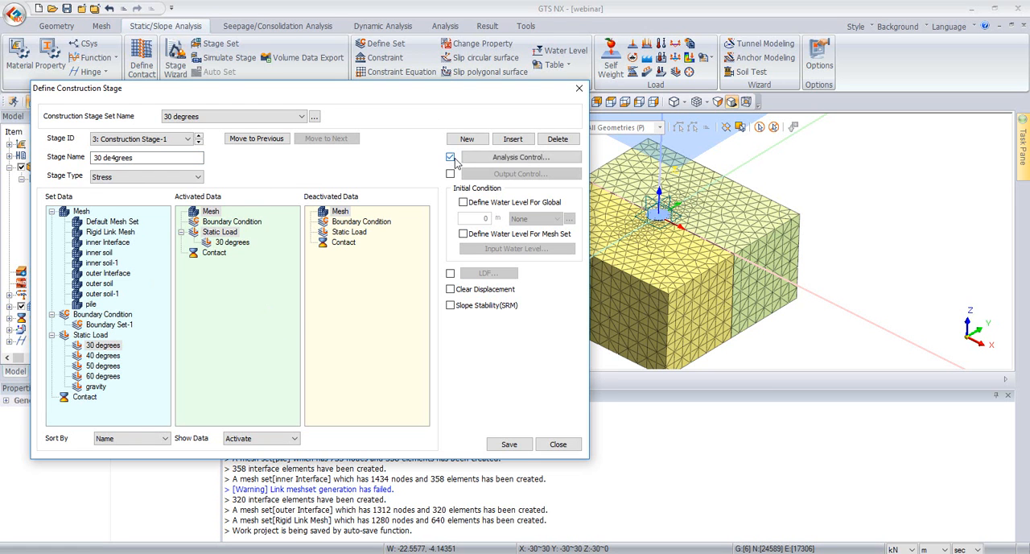
{"action": "left_click", "coordinate": [483, 157]}
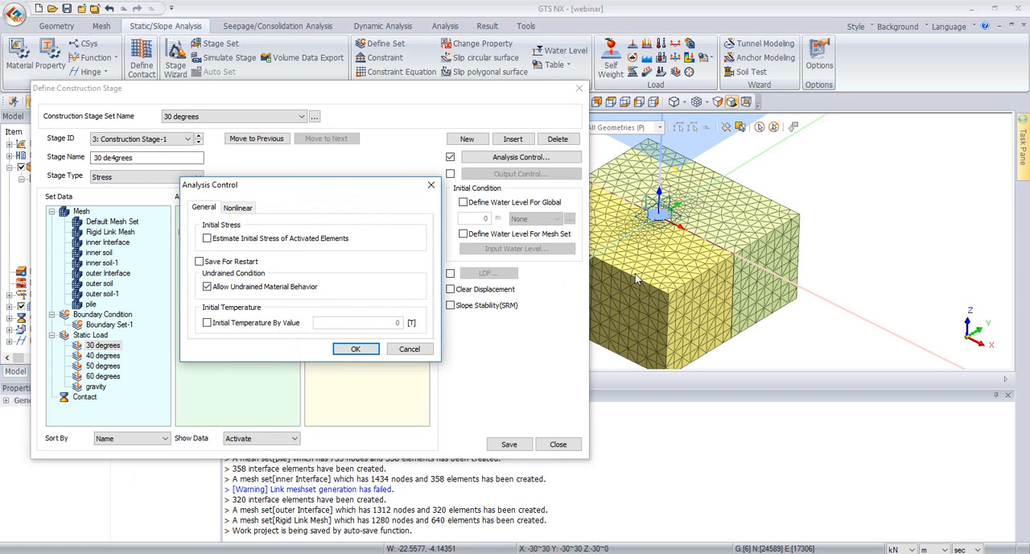
{"action": "left_click", "coordinate": [238, 207]}
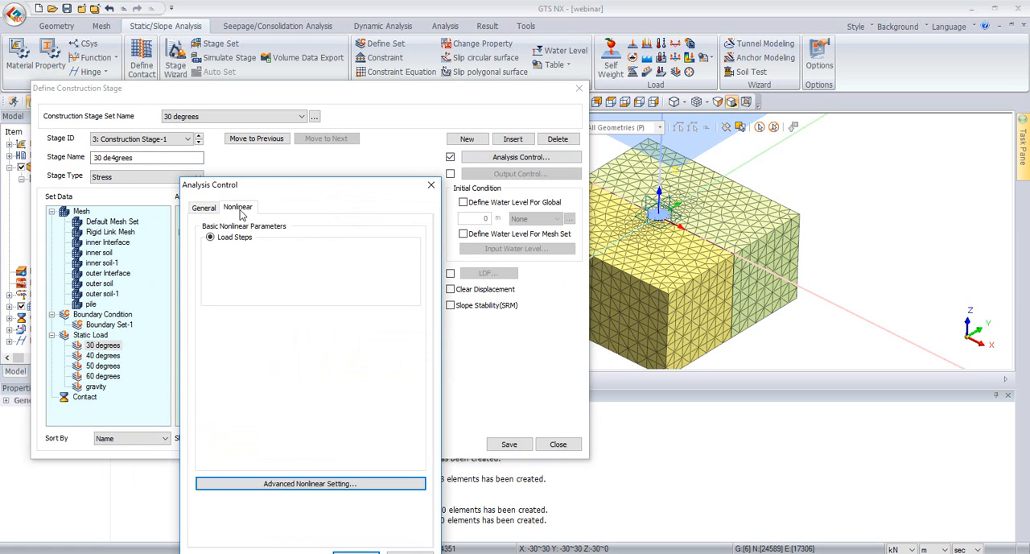
{"action": "left_click_drag", "start_coordinate": [389, 253], "coordinate": [485, 264]}
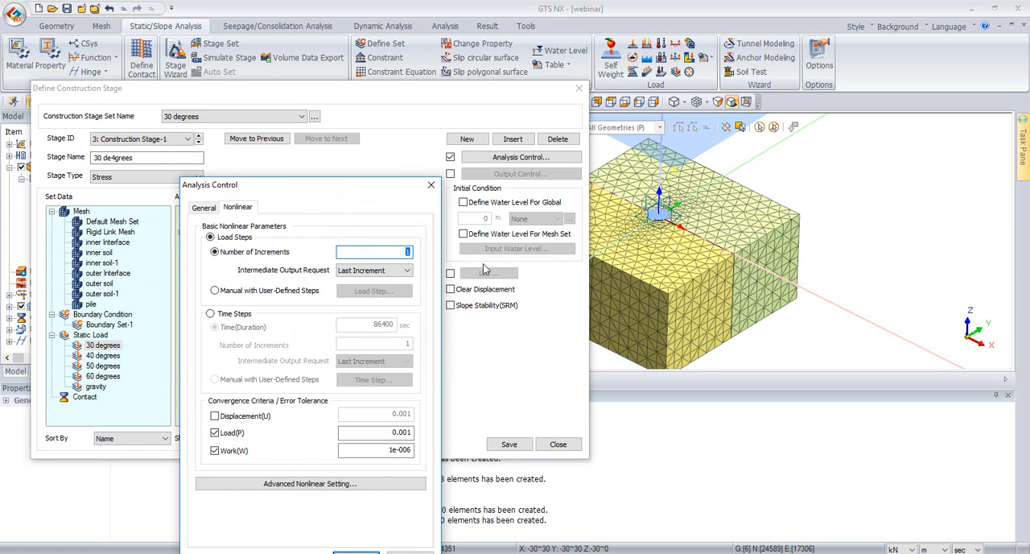
{"action": "left_click", "coordinate": [367, 270]}
{"action": "left_click", "coordinate": [364, 282]}
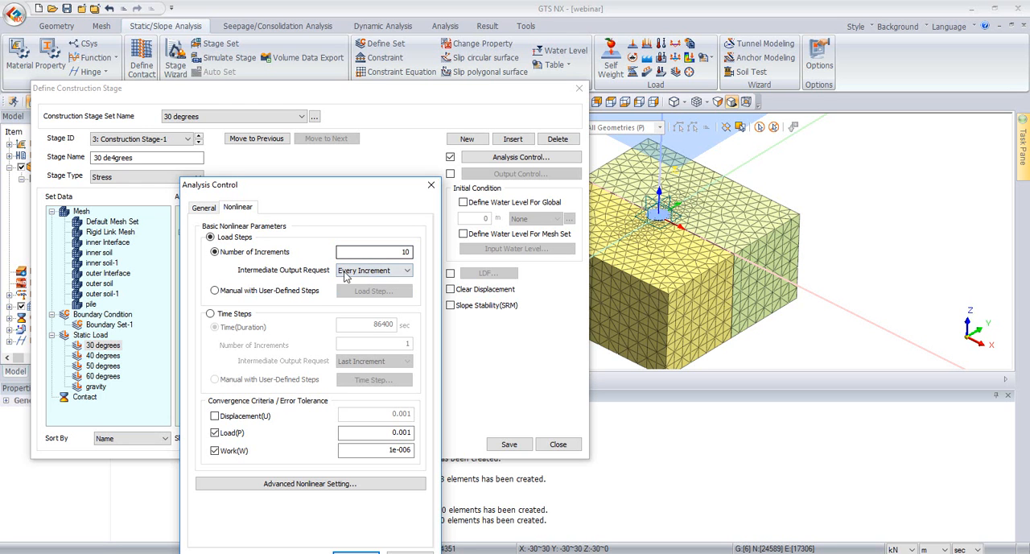
{"action": "left_click_drag", "start_coordinate": [345, 188], "coordinate": [483, 123]}
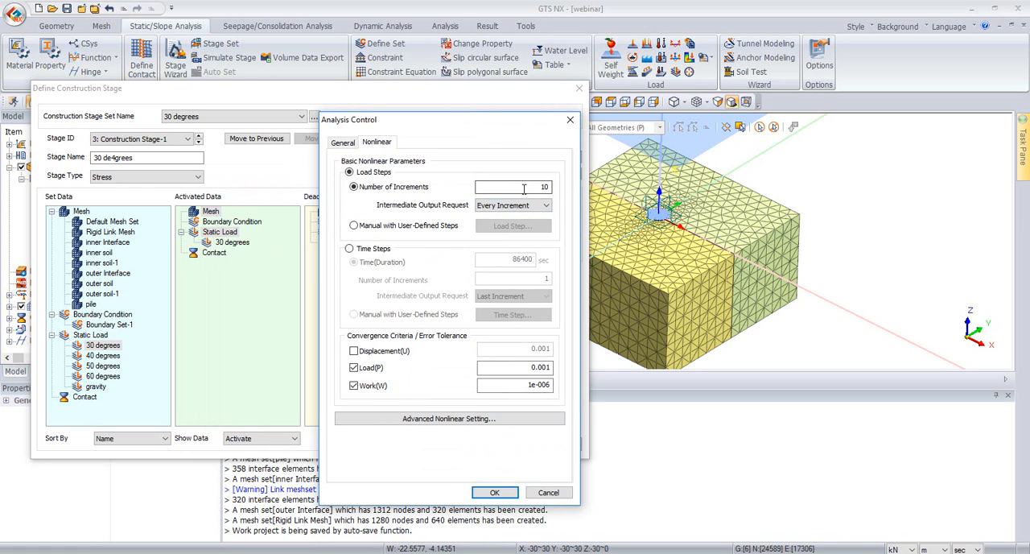
{"action": "left_click", "coordinate": [493, 492]}
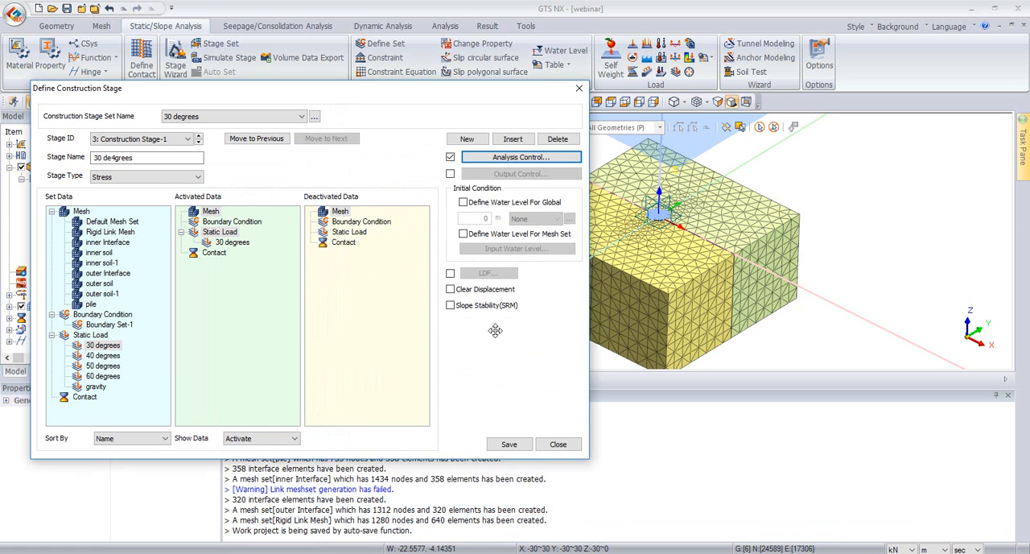
{"action": "left_click", "coordinate": [509, 445]}
Step: Correct the third stage's name to "30 degrees", save it and close the stage definition
{"action": "left_click", "coordinate": [117, 158]}
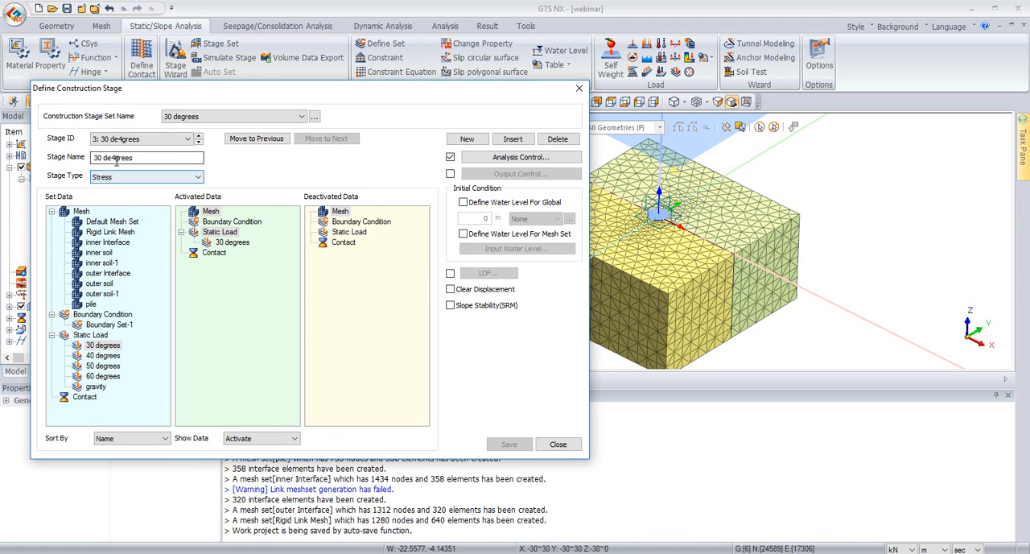
{"action": "key", "text": "BackSpace"}
{"action": "type", "text": "e"}
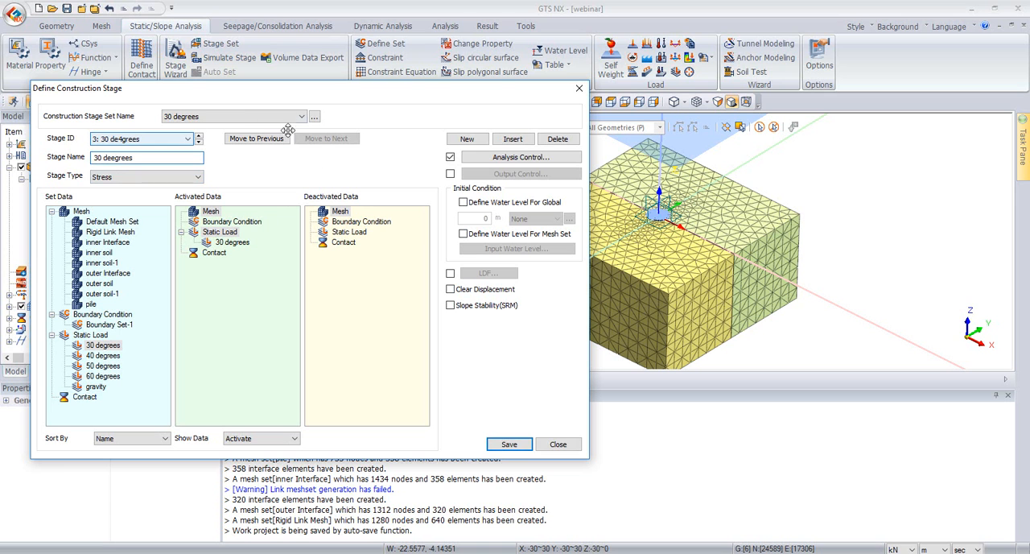
{"action": "left_click", "coordinate": [504, 446]}
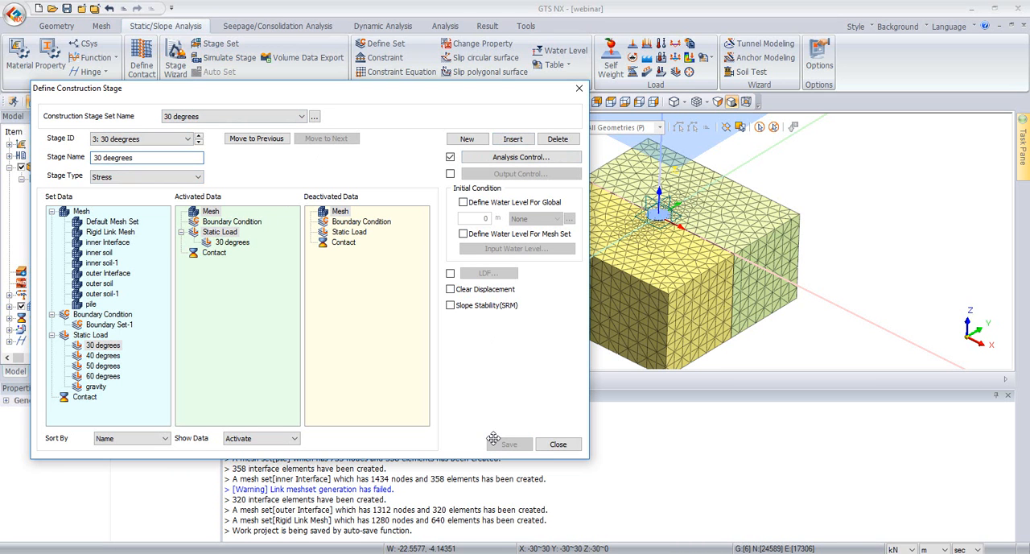
{"action": "left_click", "coordinate": [123, 157]}
{"action": "key", "text": "BackSpace"}
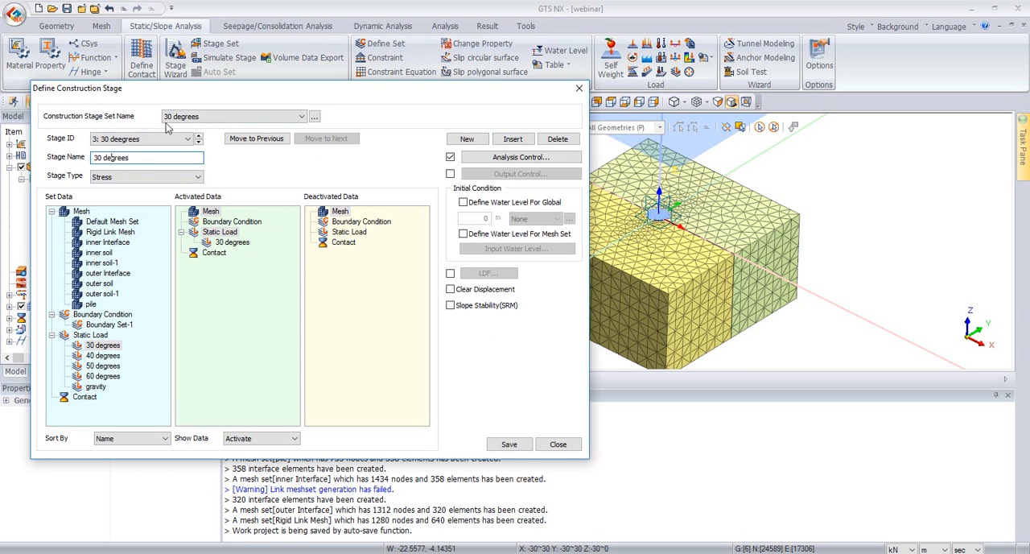
{"action": "left_click", "coordinate": [509, 444]}
{"action": "left_click", "coordinate": [558, 444]}
Step: Make three copies of the 30 degrees construction stage set
{"action": "left_click", "coordinate": [165, 231]}
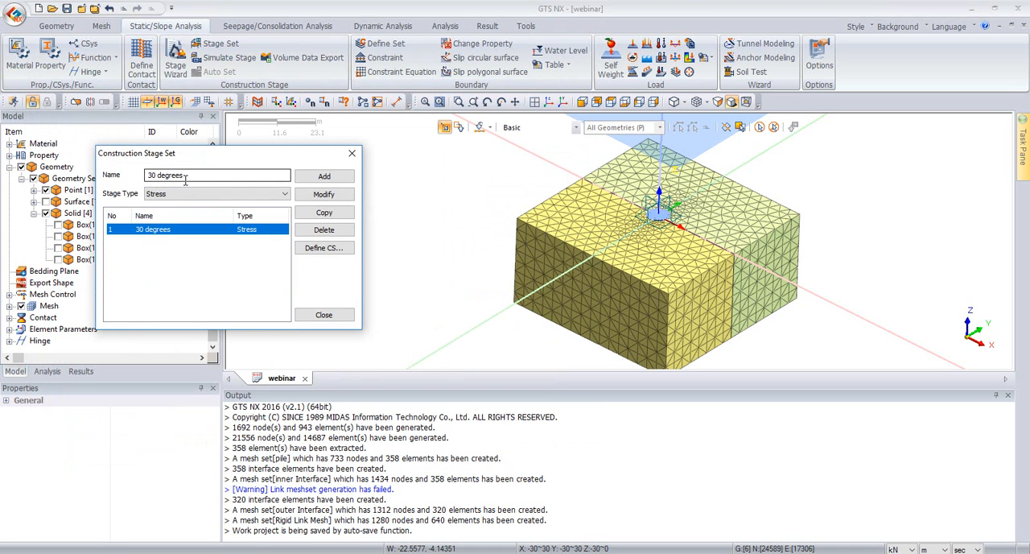
{"action": "left_click", "coordinate": [346, 211]}
{"action": "left_click", "coordinate": [346, 211]}
{"action": "left_click", "coordinate": [346, 210]}
Step: Rename the first copied stage set as "40 degrees-1"
{"action": "left_click", "coordinate": [236, 240]}
{"action": "left_click", "coordinate": [150, 174]}
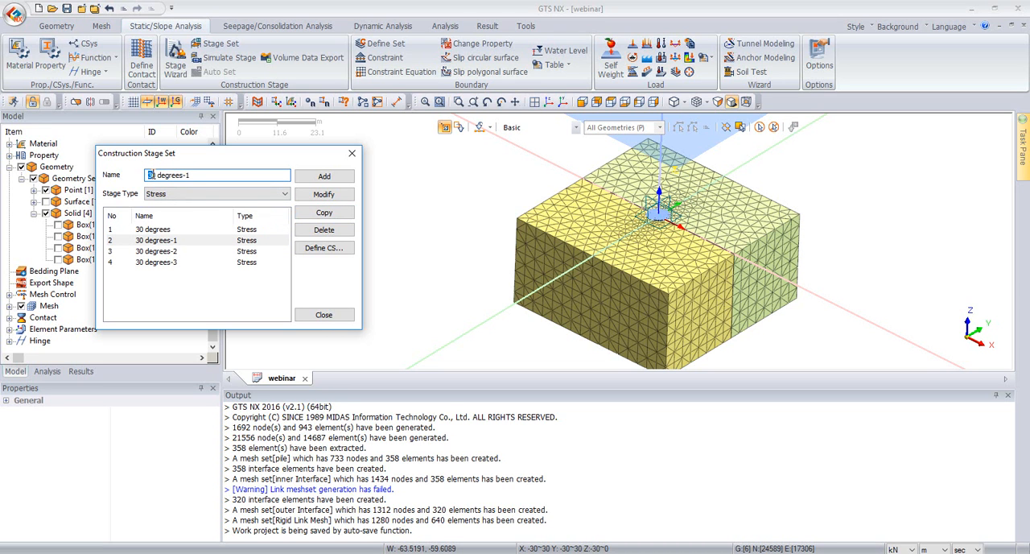
{"action": "left_click", "coordinate": [321, 196]}
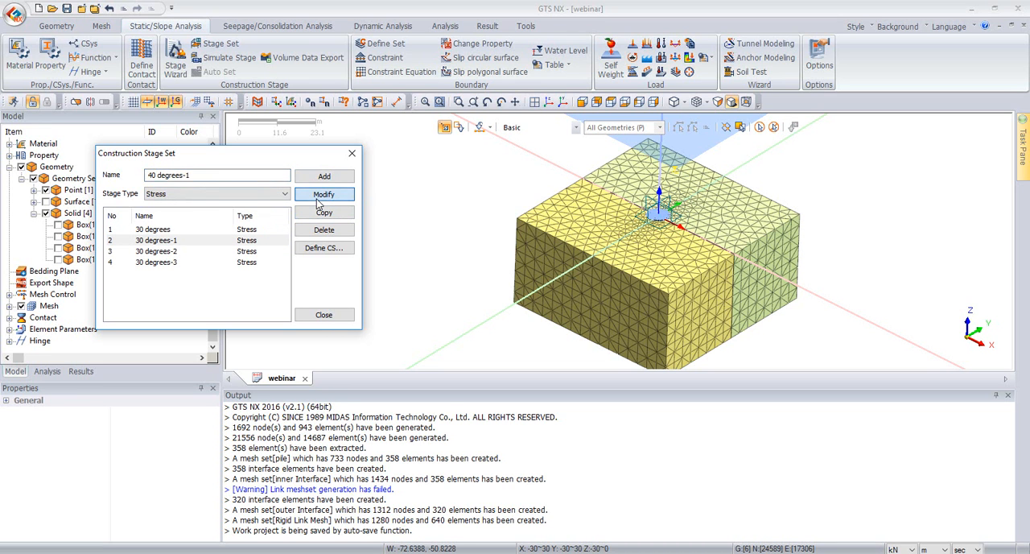
{"action": "left_click", "coordinate": [153, 240]}
Step: In the third stage of the 40 degrees-1 set, replace the activated 30 degrees load with the 40 degrees load
{"action": "left_click", "coordinate": [324, 247]}
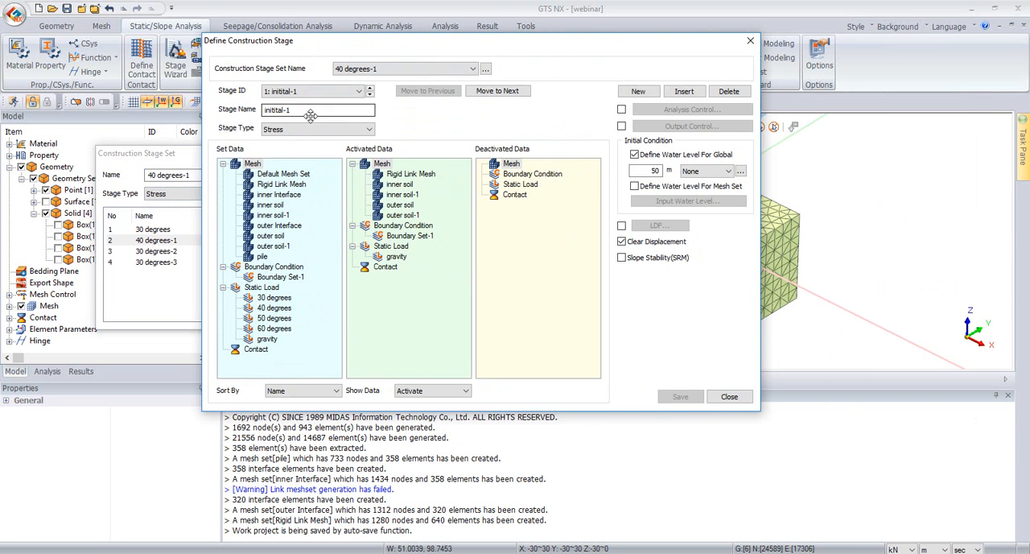
{"action": "left_click", "coordinate": [370, 95]}
{"action": "left_click", "coordinate": [371, 95]}
{"action": "left_click_drag", "start_coordinate": [399, 202], "coordinate": [296, 210]}
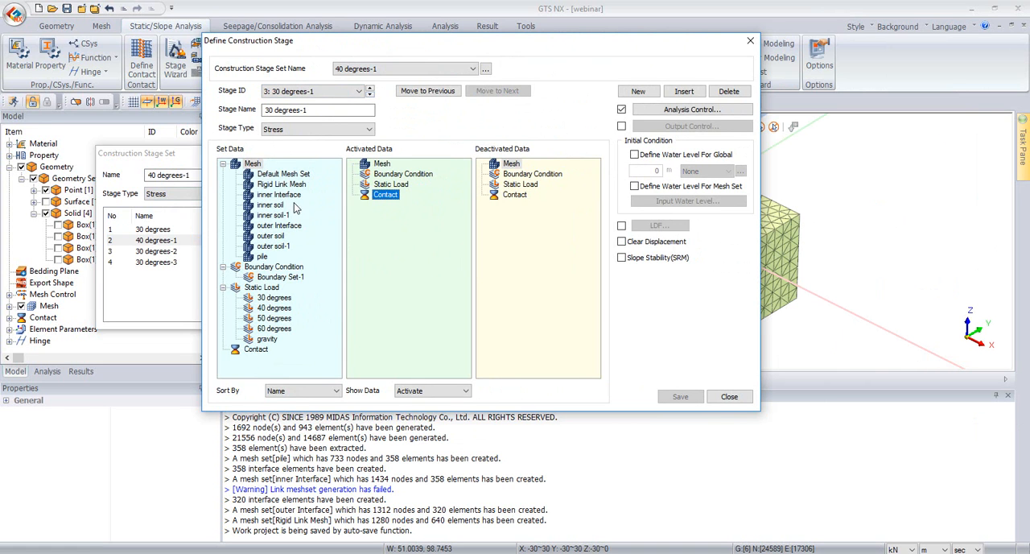
{"action": "left_click_drag", "start_coordinate": [273, 308], "coordinate": [387, 185]}
Step: Rename the third stage as "40 degrees-1", save it and close the stage definition
{"action": "left_click", "coordinate": [266, 113]}
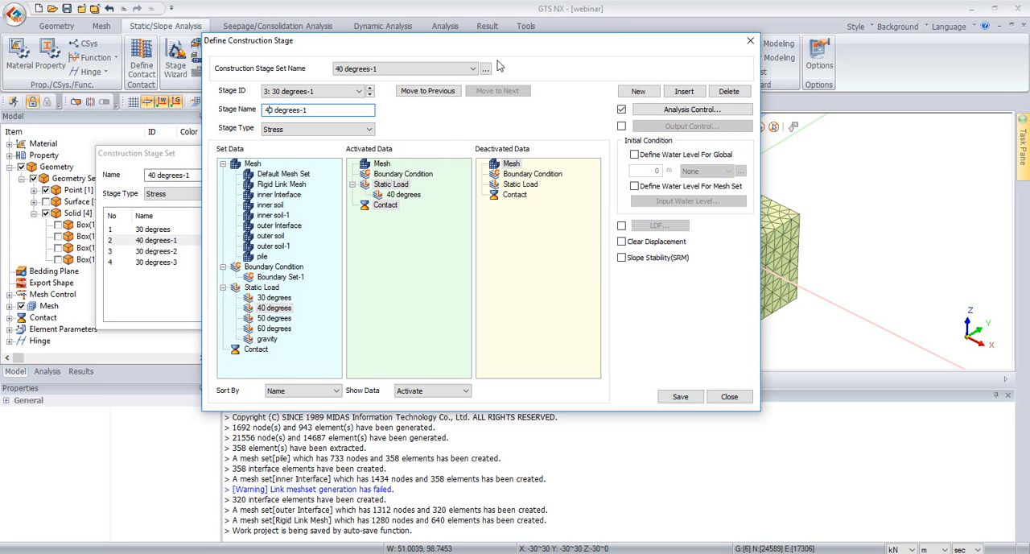
{"action": "left_click", "coordinate": [676, 396]}
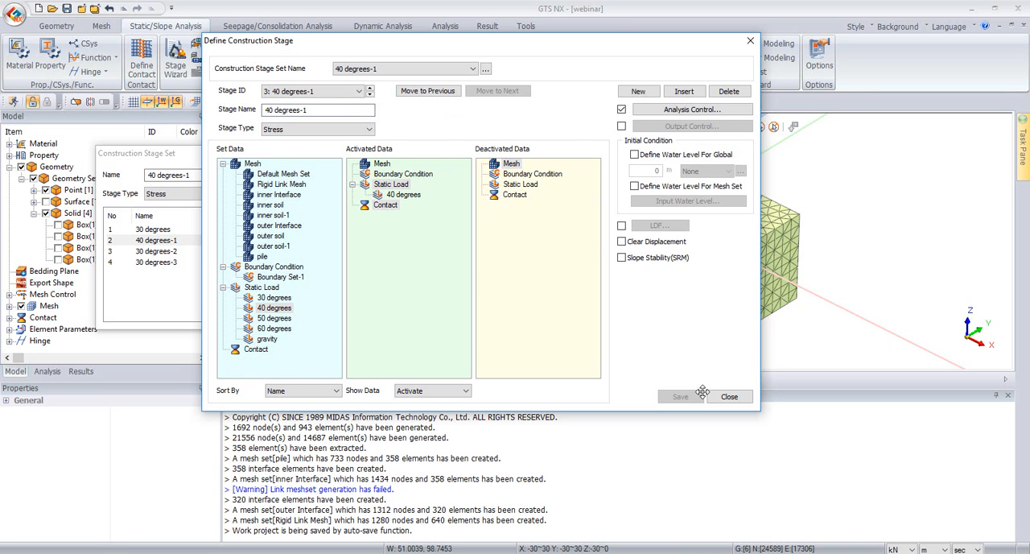
{"action": "left_click", "coordinate": [730, 398]}
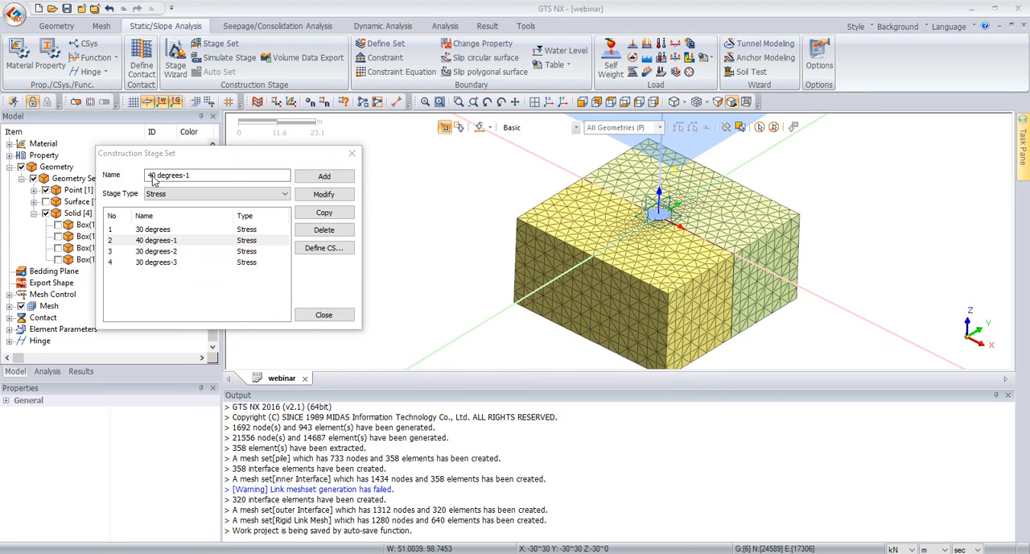
Step: Rename the second copied stage set as "50 degrees-2"
{"action": "left_click", "coordinate": [161, 251]}
{"action": "double_click", "coordinate": [145, 175]}
{"action": "type", "text": "50"}
{"action": "left_click", "coordinate": [324, 194]}
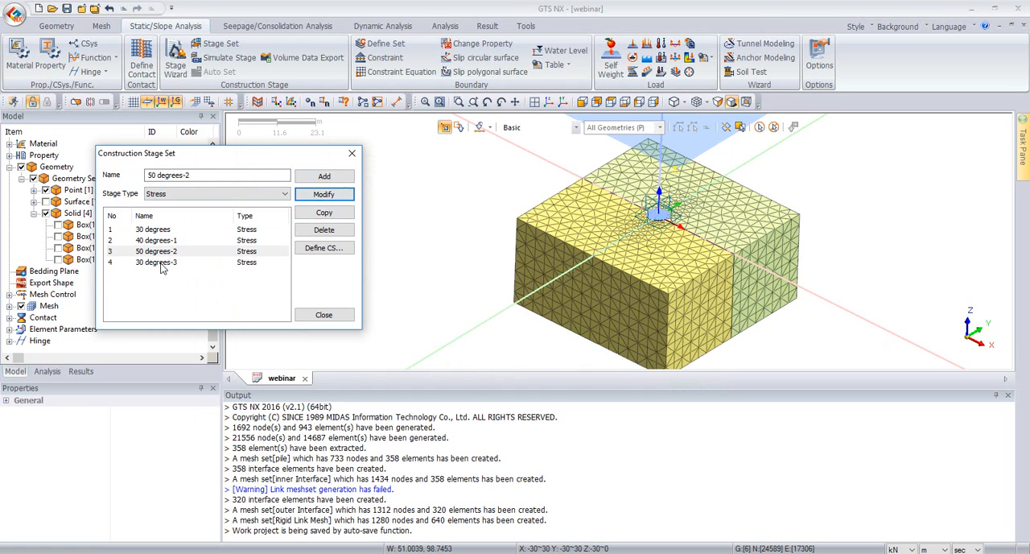
Step: In the third stage of the 50 degrees-2 set, replace the activated 30 degrees load with the 50 degrees load
{"action": "left_click", "coordinate": [334, 249]}
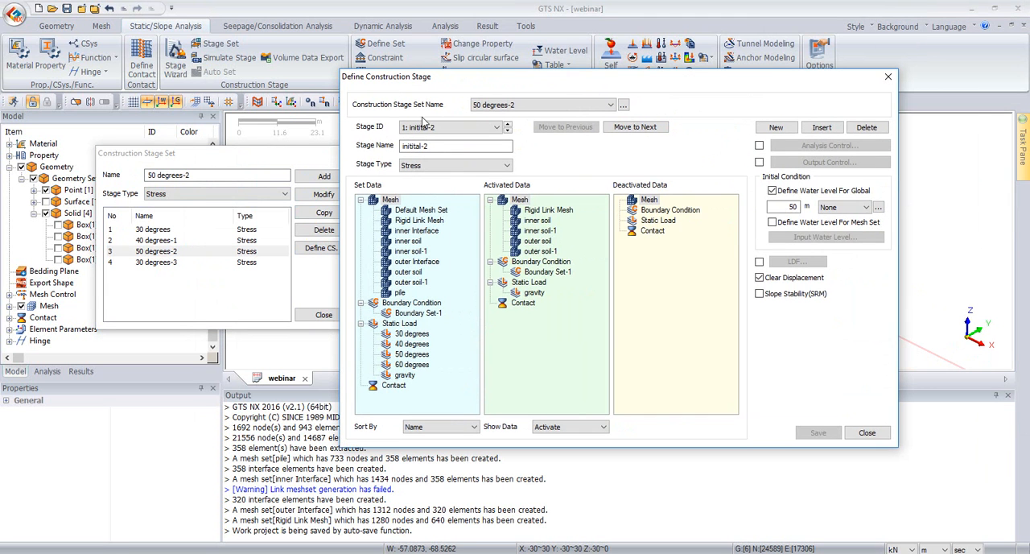
{"action": "left_click", "coordinate": [509, 131]}
{"action": "left_click", "coordinate": [509, 130]}
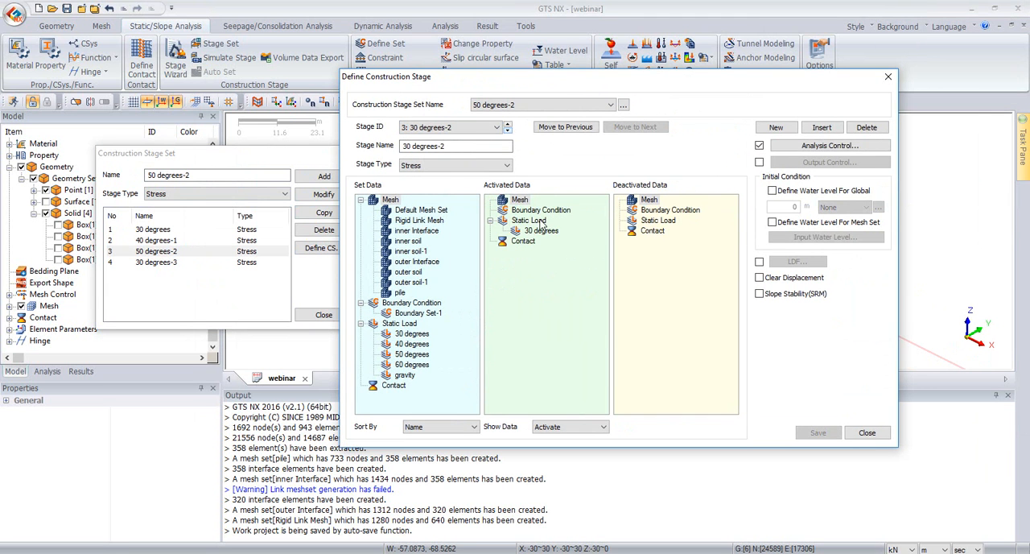
{"action": "left_click", "coordinate": [523, 231]}
{"action": "left_click_drag", "start_coordinate": [406, 354], "coordinate": [545, 324]}
Step: Rename the third stage as "50 degrees-2", save it and close the stage definition
{"action": "left_click", "coordinate": [405, 147]}
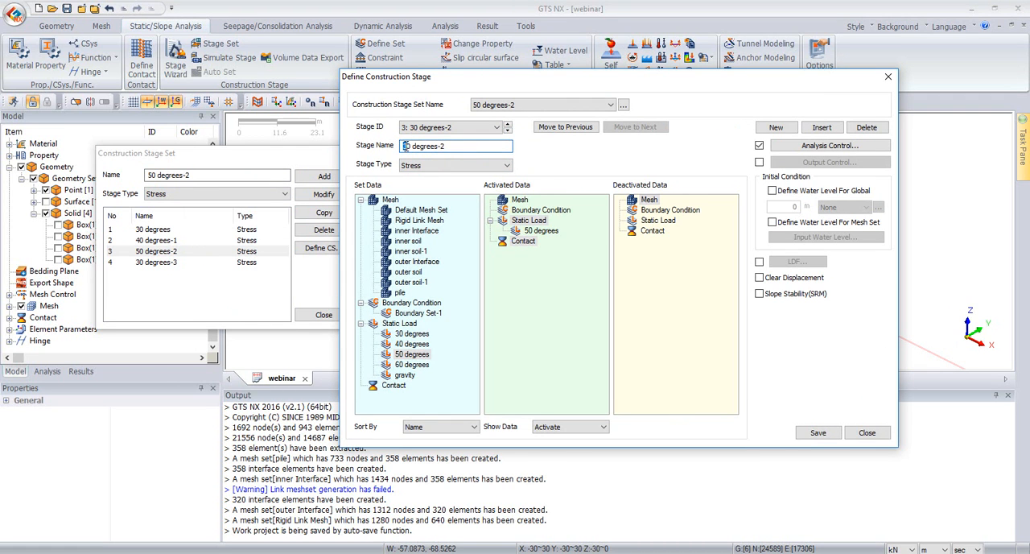
{"action": "left_click", "coordinate": [813, 427]}
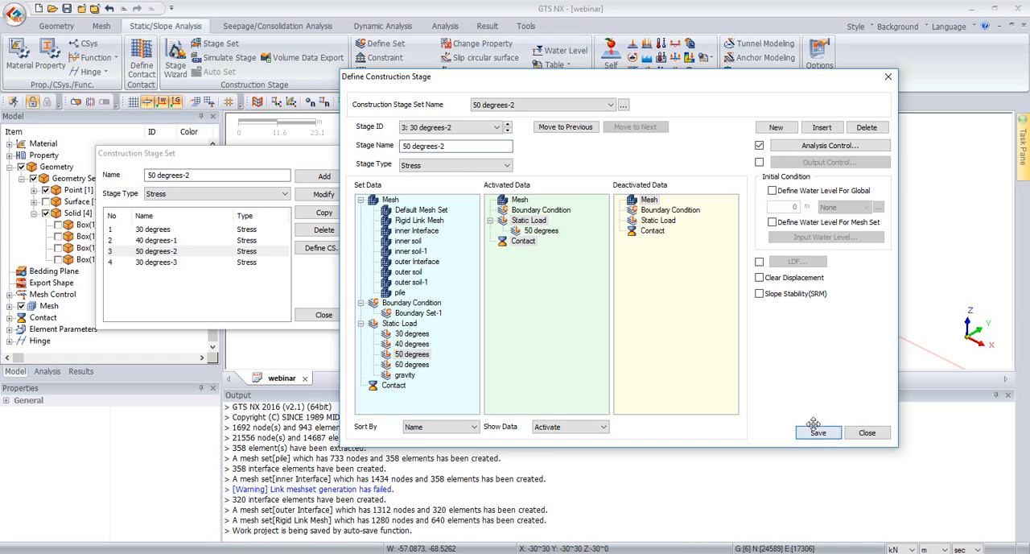
{"action": "left_click", "coordinate": [858, 436]}
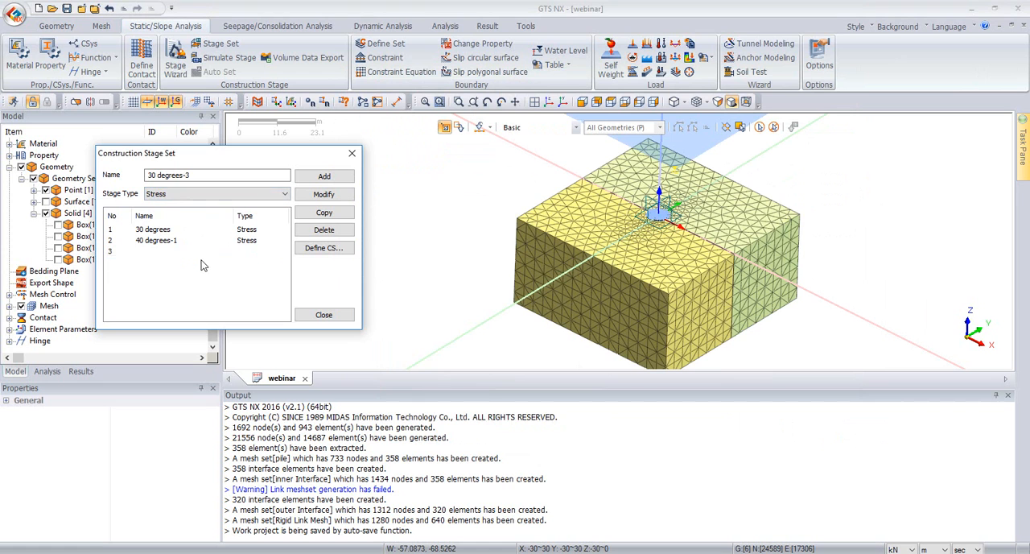
Step: Rename the last copied stage set as "60 degrees-3"
{"action": "left_click", "coordinate": [201, 262]}
{"action": "left_click", "coordinate": [152, 175]}
{"action": "type", "text": "60"}
{"action": "left_click", "coordinate": [323, 194]}
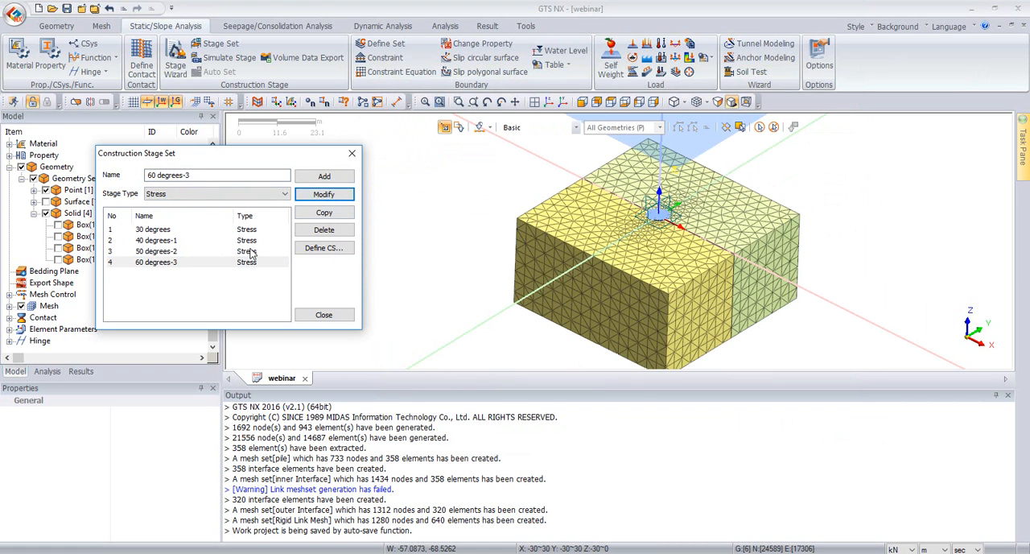
Step: In the third stage of the 60 degrees-3 set, replace the activated 30 degrees load with the 60 degrees load
{"action": "left_click", "coordinate": [740, 129]}
{"action": "left_click_drag", "start_coordinate": [1029, 38], "coordinate": [593, 36]}
{"action": "left_click", "coordinate": [627, 88]}
{"action": "left_click", "coordinate": [627, 87]}
{"action": "left_click_drag", "start_coordinate": [648, 189], "coordinate": [511, 203]}
{"action": "left_click_drag", "start_coordinate": [517, 324], "coordinate": [606, 308]}
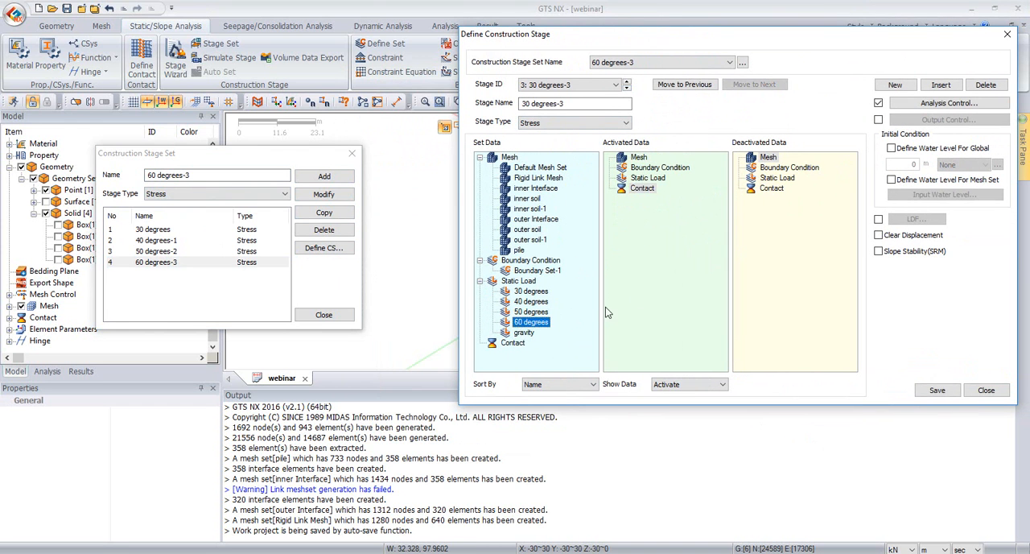
{"action": "left_click_drag", "start_coordinate": [533, 323], "coordinate": [644, 300]}
Step: Rename the third stage to match the 60-degree load, save it and close the construction stage dialogs
{"action": "left_click", "coordinate": [527, 103]}
{"action": "left_click", "coordinate": [527, 103]}
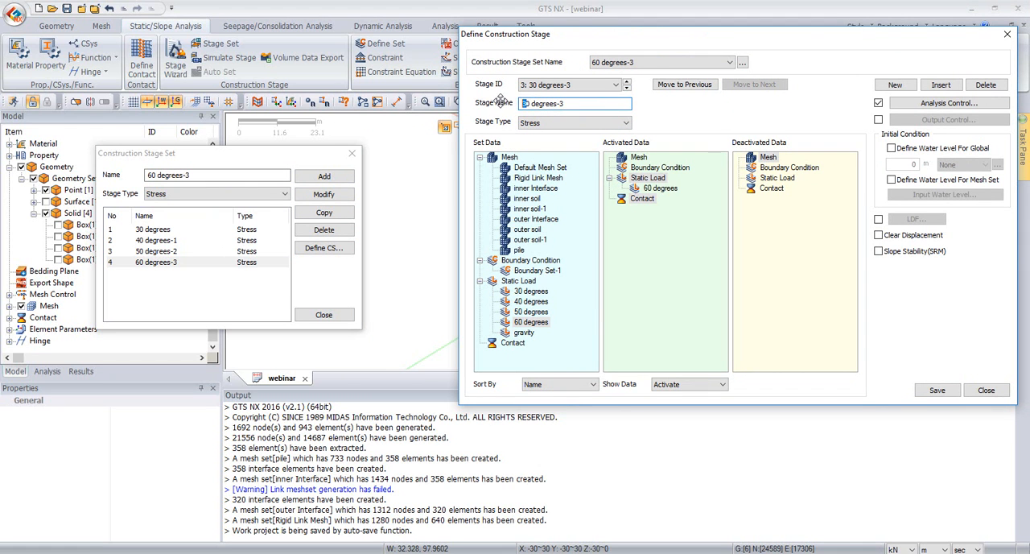
{"action": "left_click", "coordinate": [937, 390]}
{"action": "left_click", "coordinate": [987, 390]}
{"action": "left_click", "coordinate": [321, 314]}
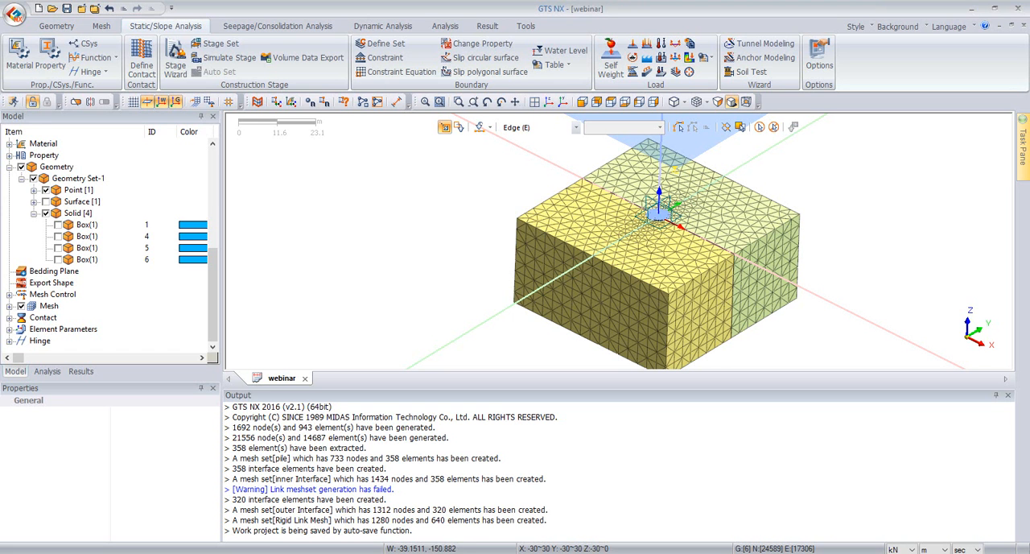
Step: Add an analysis case titled "30 degrees" with the Construction Stage solution type, using the 30 degrees stage set
{"action": "left_click", "coordinate": [47, 371]}
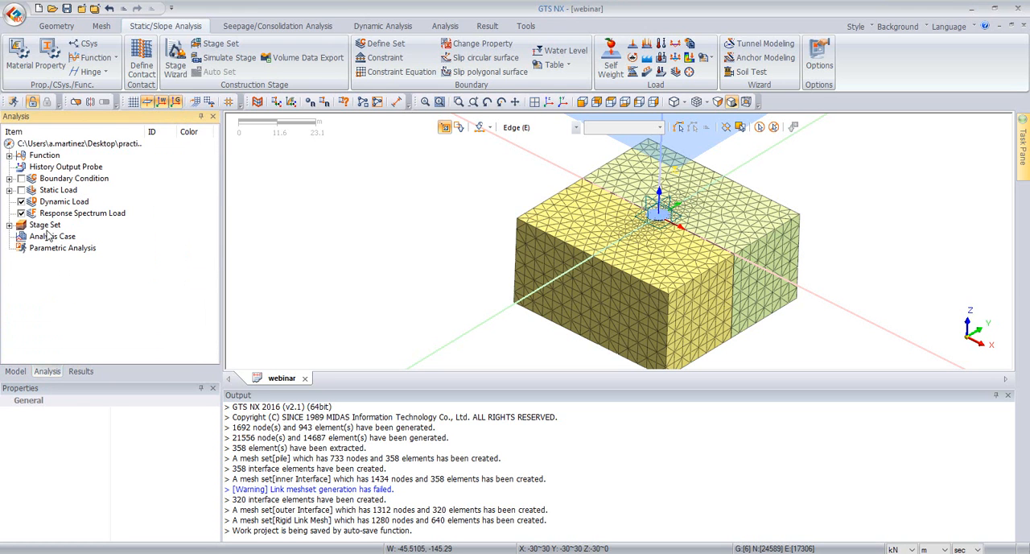
{"action": "left_click", "coordinate": [446, 25]}
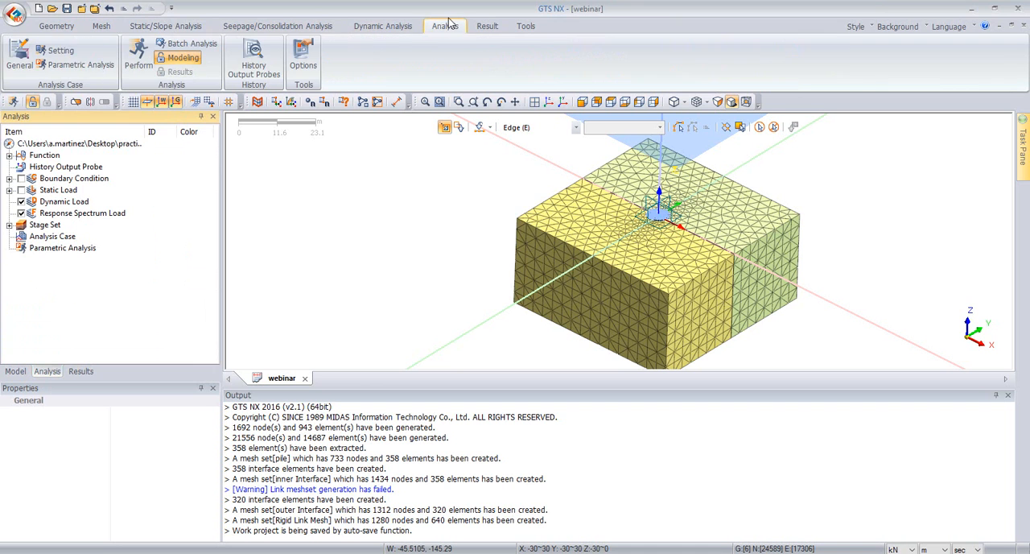
{"action": "left_click", "coordinate": [23, 58]}
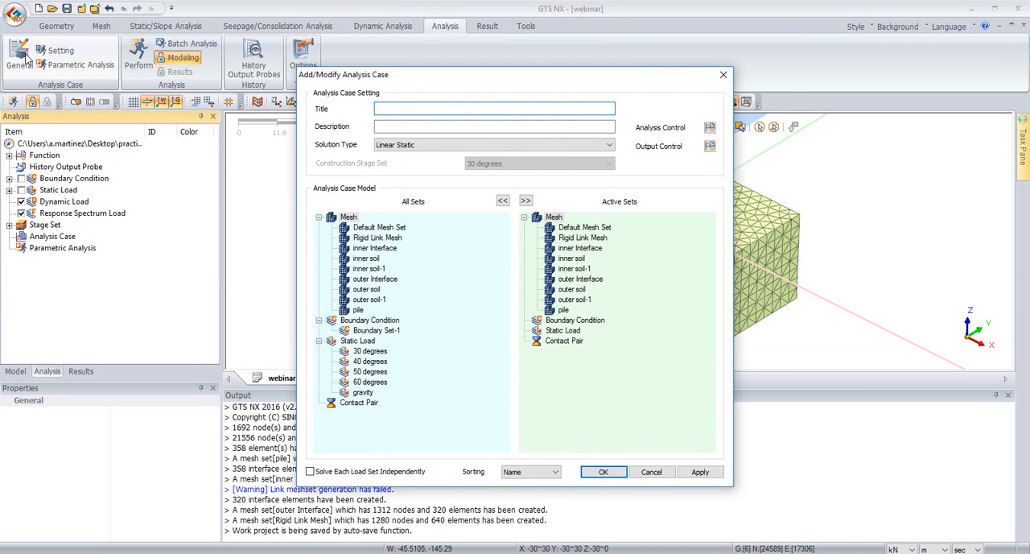
{"action": "left_click", "coordinate": [396, 144]}
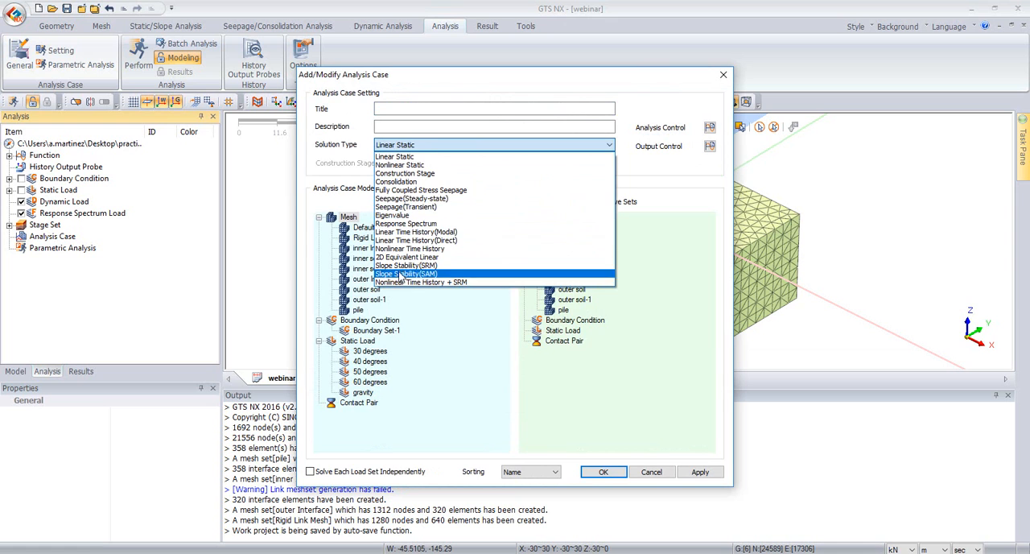
{"action": "left_click", "coordinate": [402, 173]}
{"action": "left_click", "coordinate": [405, 108]}
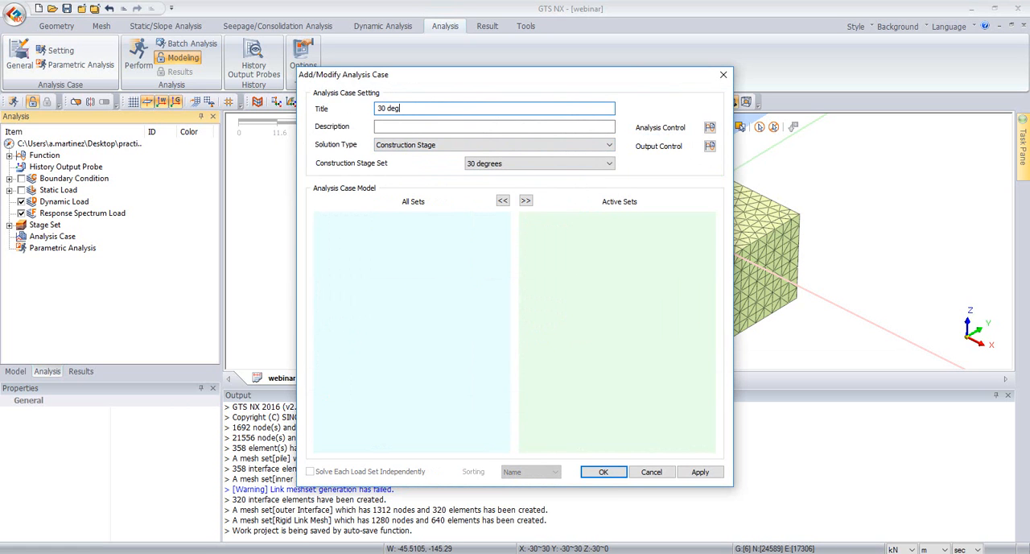
{"action": "left_click", "coordinate": [488, 167]}
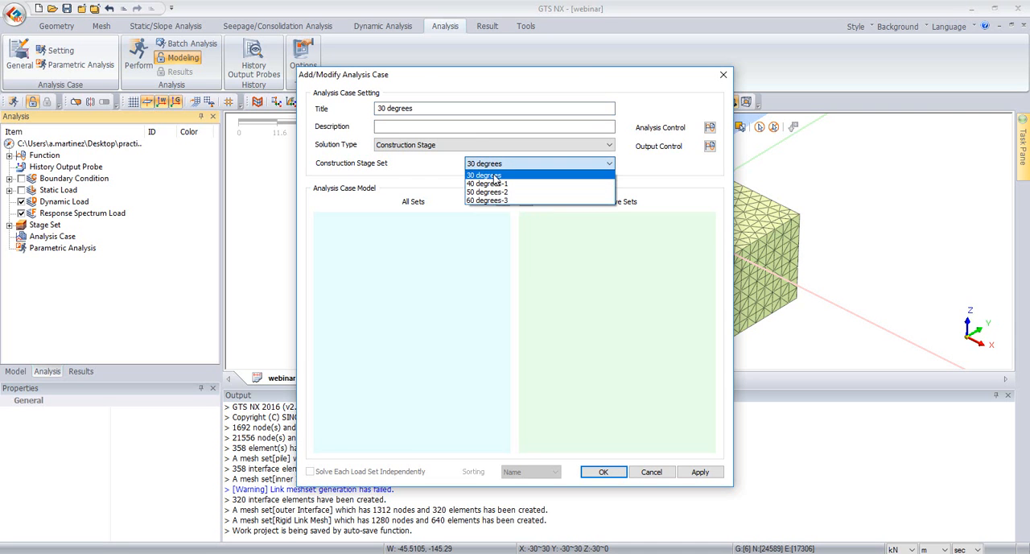
{"action": "left_click", "coordinate": [496, 177]}
Step: In the case's analysis control, enable automatic water pressure and the initial stage 1:initital with the K0 condition, and save the case
{"action": "left_click", "coordinate": [709, 128]}
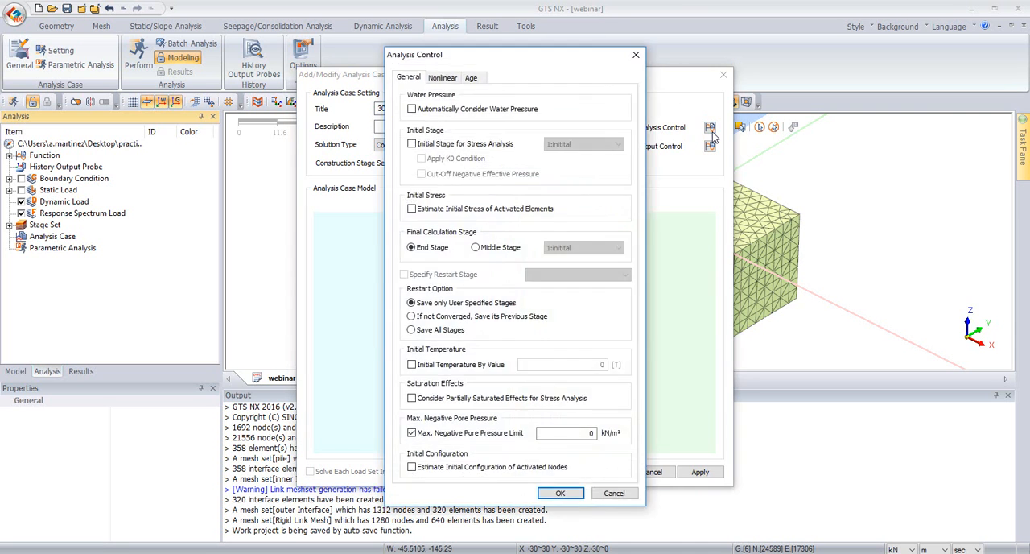
{"action": "left_click", "coordinate": [463, 144]}
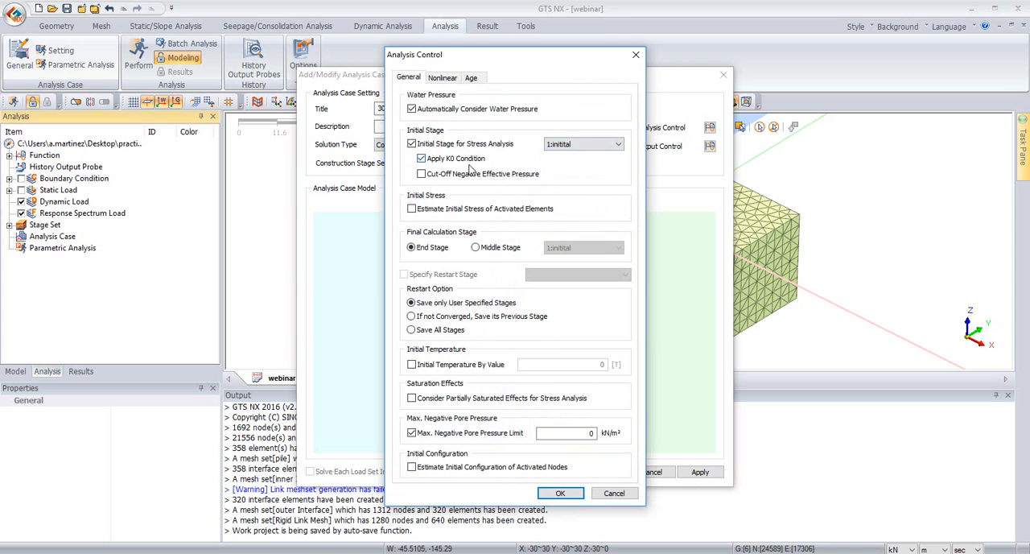
{"action": "left_click", "coordinate": [562, 493]}
{"action": "left_click", "coordinate": [700, 472]}
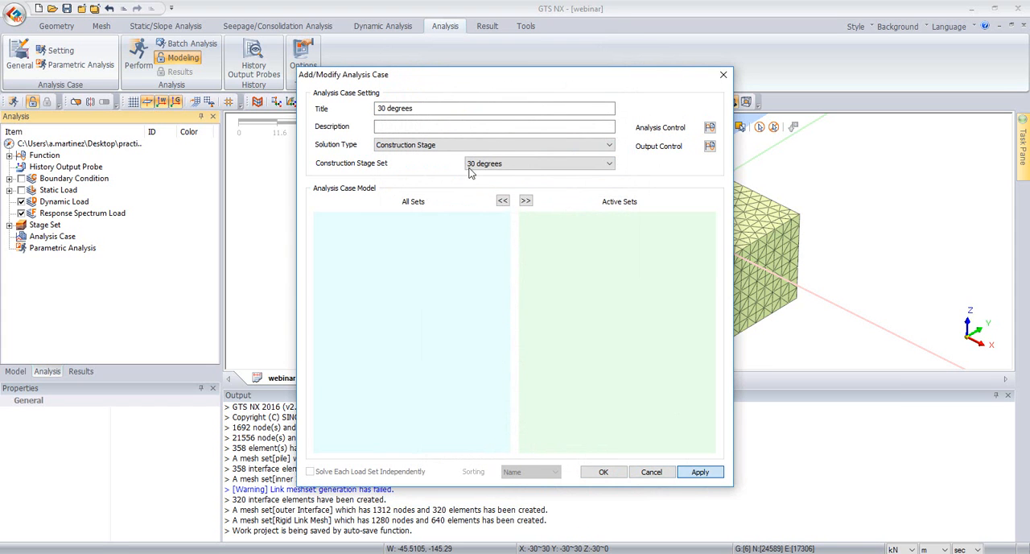
Step: Add a "40 degrees" analysis case from stage set 40 degrees-1, using 1:initital-1 as the initial stage with the K0 condition
{"action": "left_click", "coordinate": [483, 165]}
{"action": "left_click", "coordinate": [487, 183]}
{"action": "left_click", "coordinate": [379, 108]}
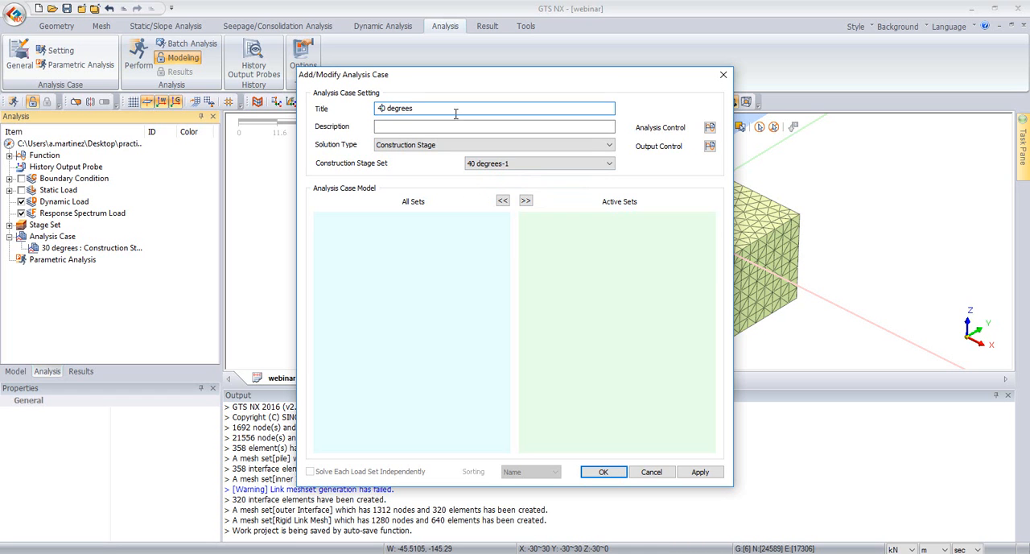
{"action": "left_click", "coordinate": [709, 127]}
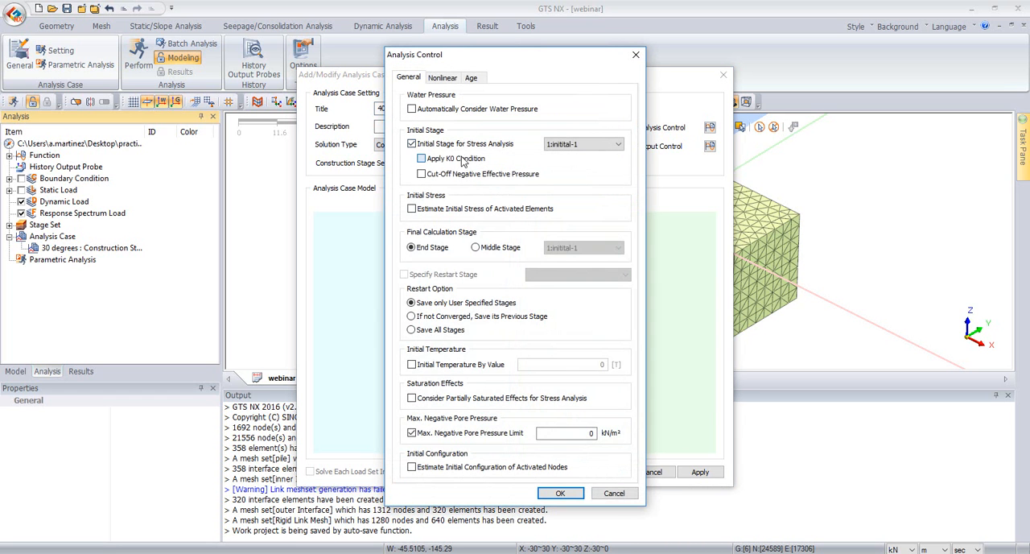
{"action": "left_click", "coordinate": [561, 492]}
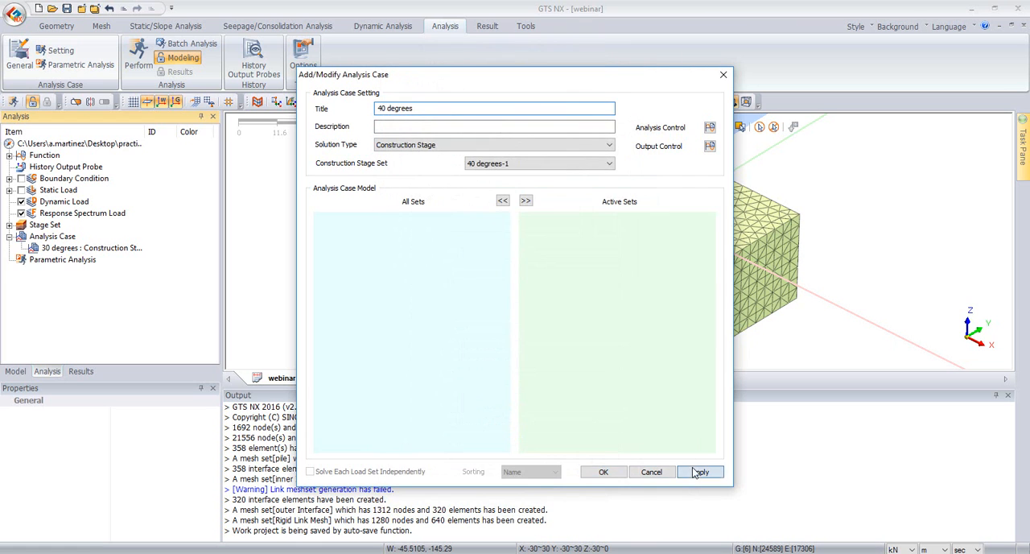
{"action": "left_click", "coordinate": [699, 472]}
Step: Add a "50 degrees" analysis case from stage set 50 degrees-2, with automatic water pressure, initial stage 1:initital-2 and the K0 condition
{"action": "left_click", "coordinate": [523, 164]}
{"action": "left_click", "coordinate": [487, 200]}
{"action": "left_click_drag", "start_coordinate": [378, 109], "coordinate": [383, 110]}
{"action": "type", "text": "5"}
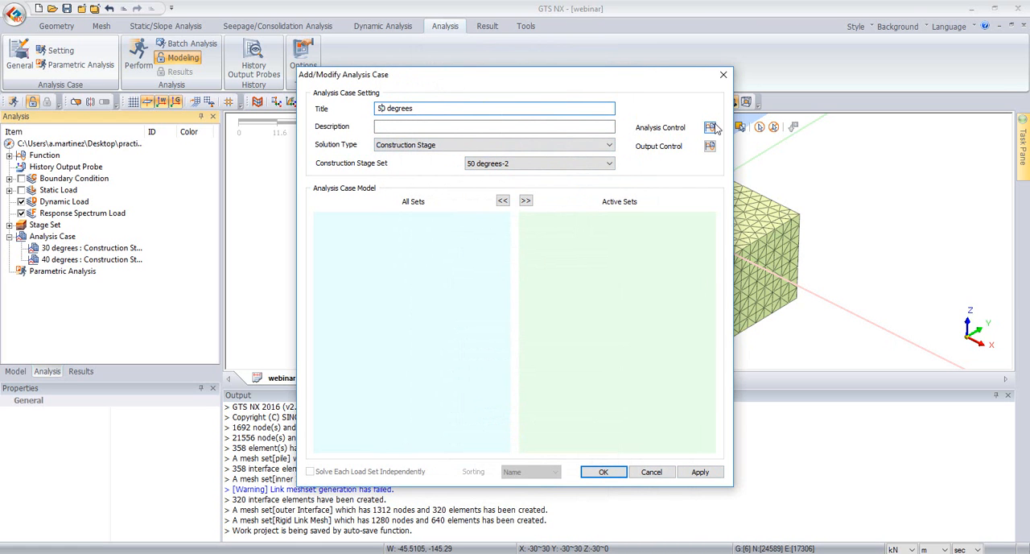
{"action": "left_click", "coordinate": [709, 127]}
{"action": "left_click", "coordinate": [500, 143]}
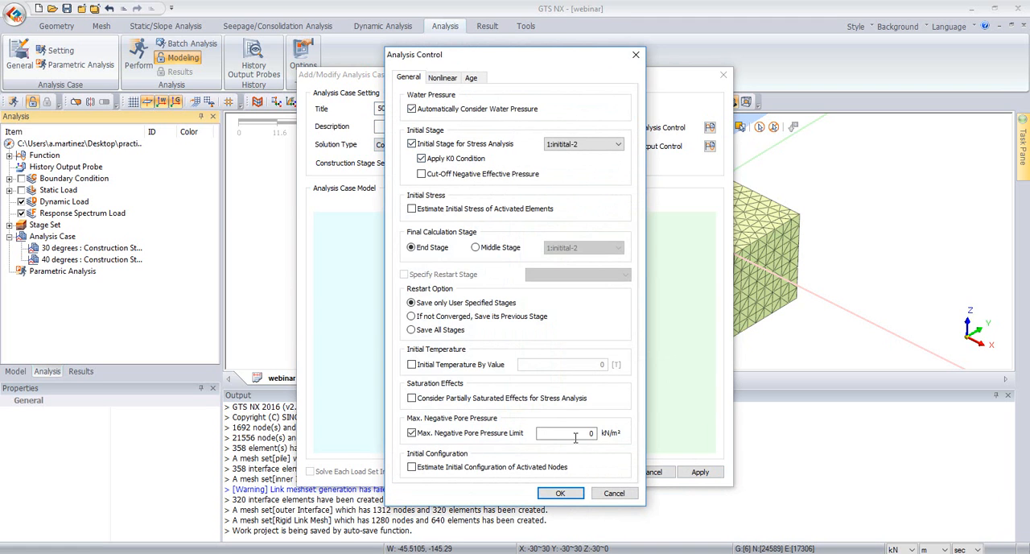
{"action": "left_click", "coordinate": [561, 492]}
{"action": "left_click", "coordinate": [699, 474]}
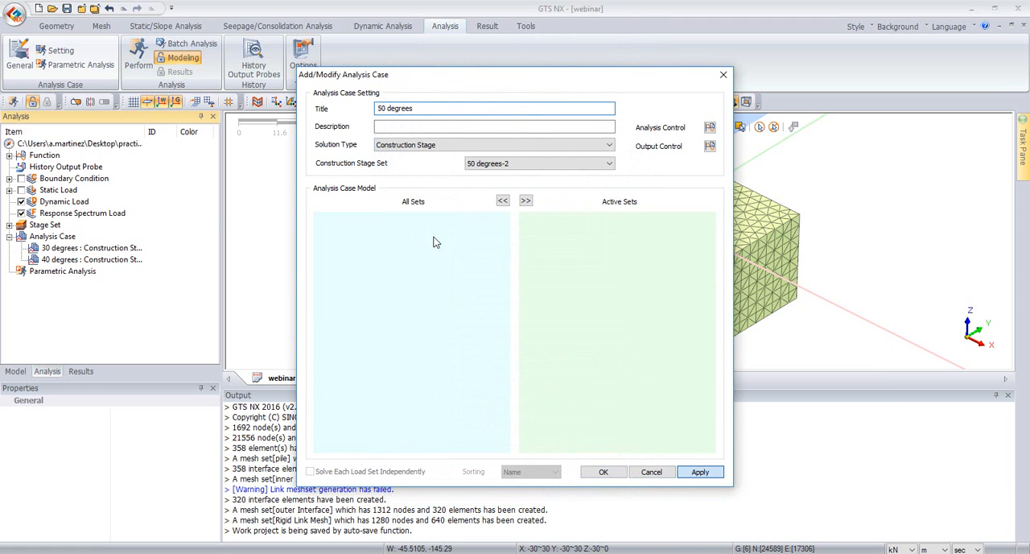
Step: Add a "60 degrees" case from stage set 60 degrees-3, with automatic water pressure, initial stage 1:initital-3 and K0 condition, and close the case definition
{"action": "left_click", "coordinate": [515, 164]}
{"action": "left_click", "coordinate": [487, 200]}
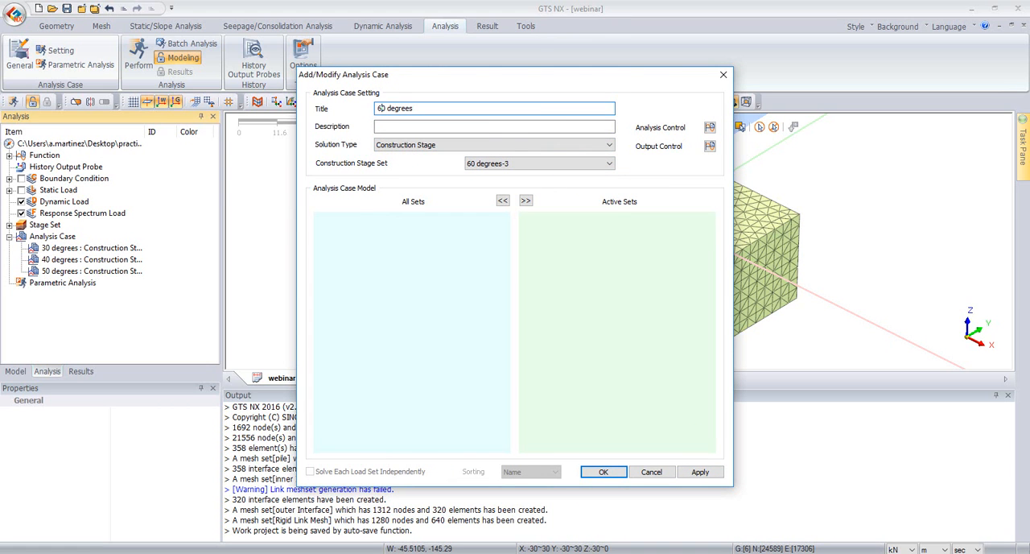
{"action": "left_click", "coordinate": [709, 128]}
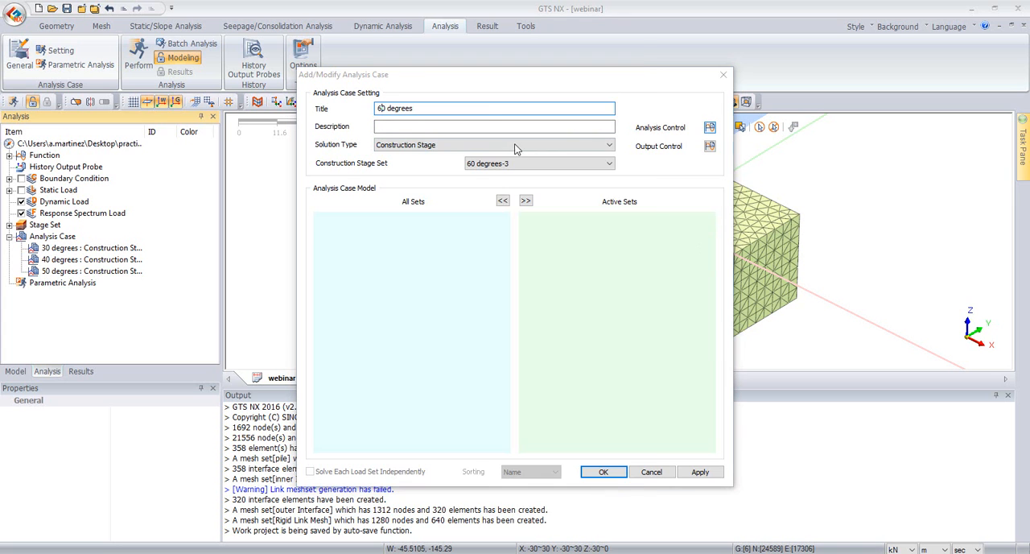
{"action": "left_click", "coordinate": [458, 144]}
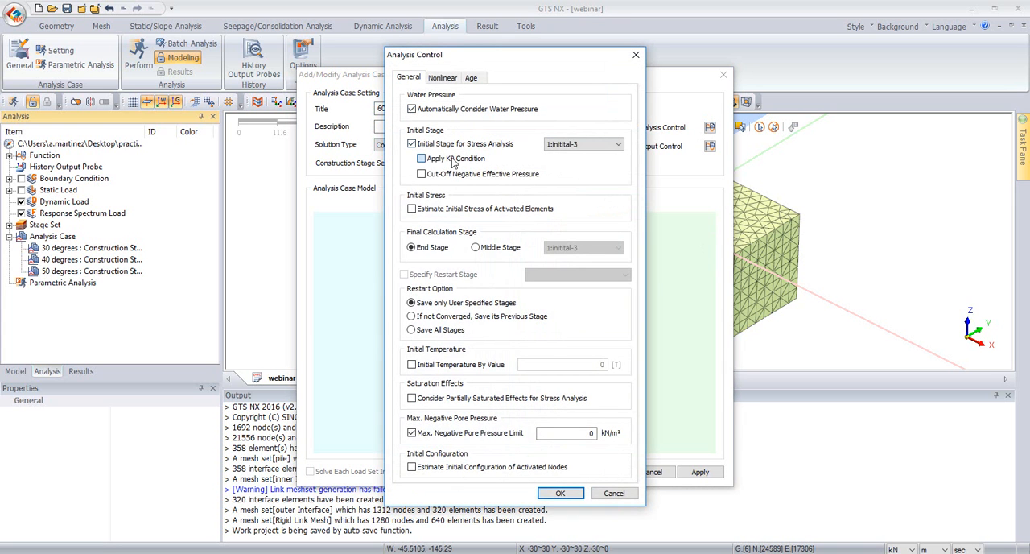
{"action": "left_click", "coordinate": [560, 493]}
{"action": "left_click", "coordinate": [602, 472]}
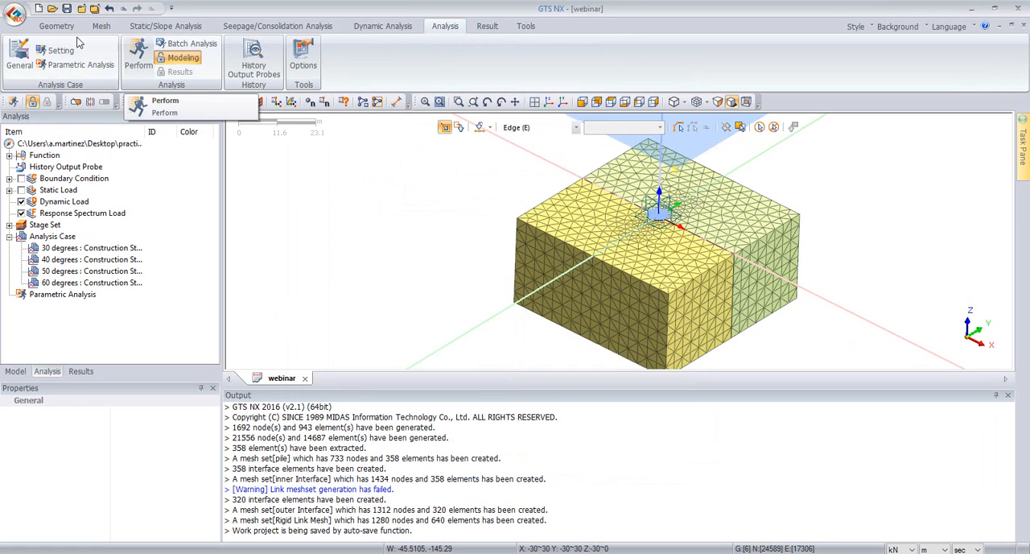
Step: Run the solver on all four analysis cases, 30, 40, 50 and 60 degrees
{"action": "left_click", "coordinate": [138, 61]}
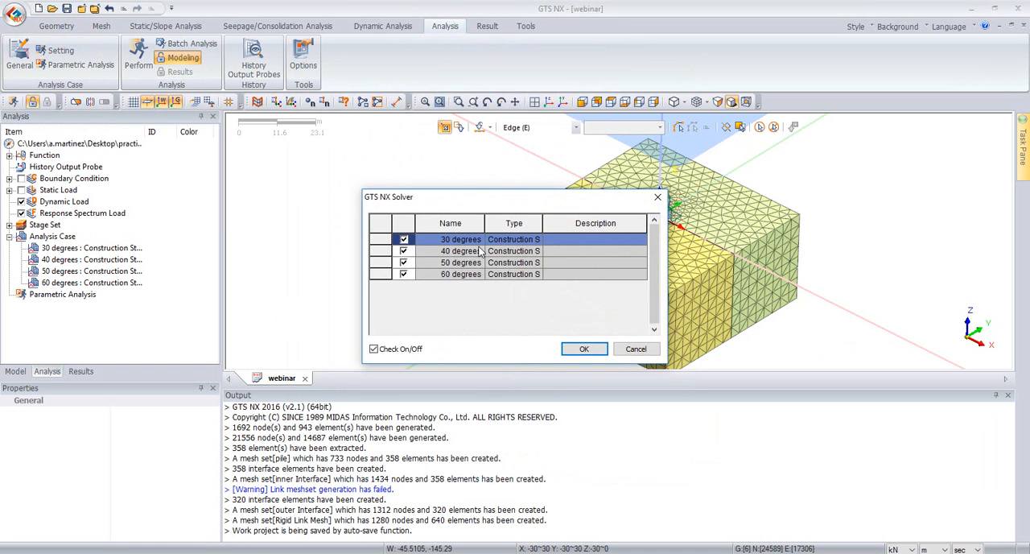
{"action": "left_click", "coordinate": [582, 347]}
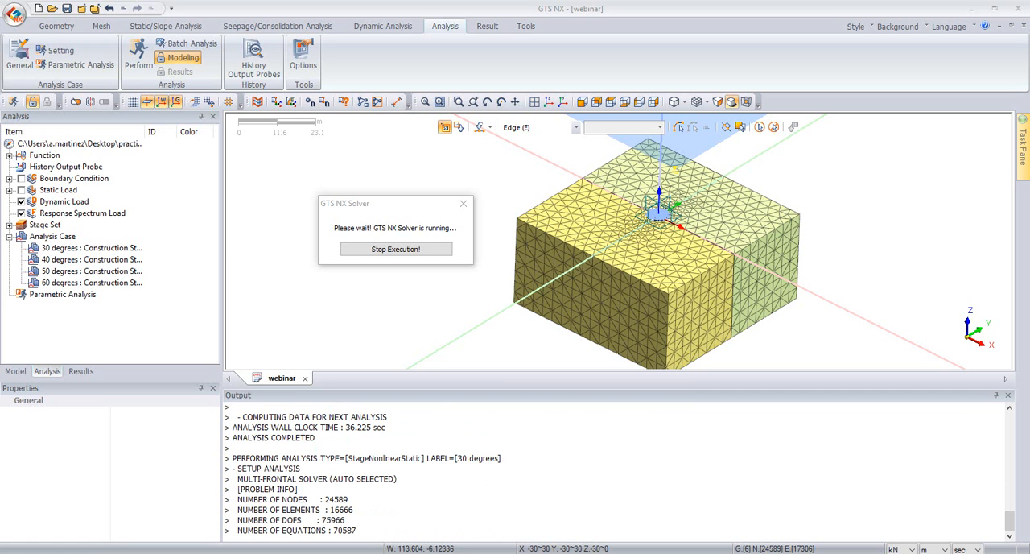
Step: Switch to the solved "suction pile tutorial final" model and look through the load increments of its stage results
{"action": "left_click_drag", "start_coordinate": [792, 173], "coordinate": [632, 129]}
{"action": "double_click", "coordinate": [754, 135]}
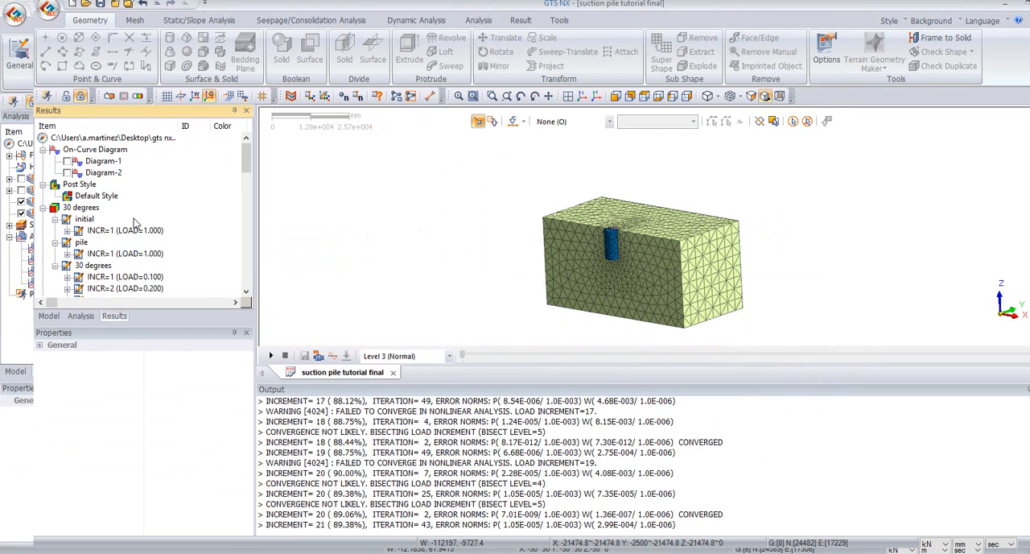
{"action": "scroll", "coordinate": [134, 218], "scroll_direction": "down", "scroll_amount": 5}
{"action": "scroll", "coordinate": [134, 221], "scroll_direction": "down", "scroll_amount": 3}
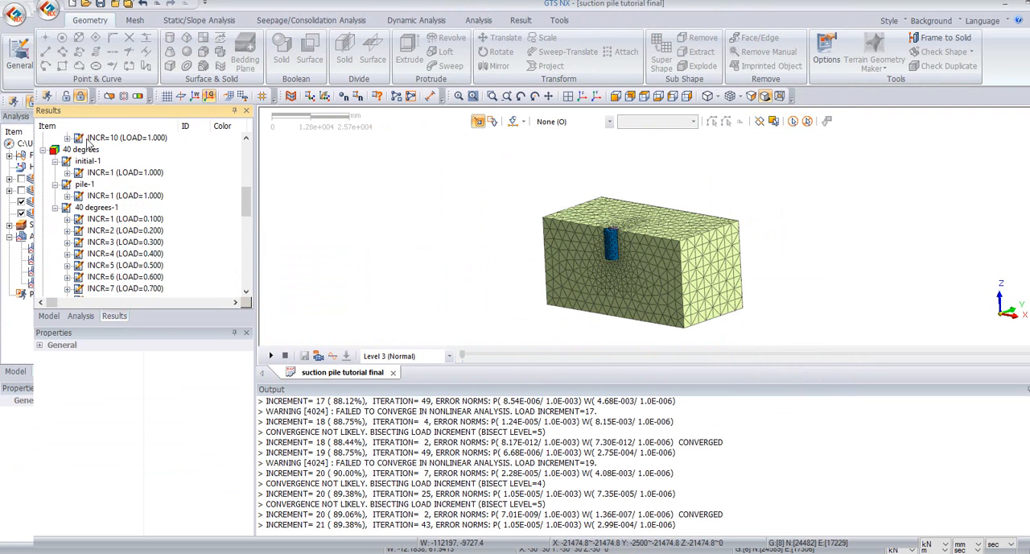
{"action": "scroll", "coordinate": [93, 208], "scroll_direction": "down", "scroll_amount": 1}
{"action": "scroll", "coordinate": [92, 208], "scroll_direction": "up", "scroll_amount": 1}
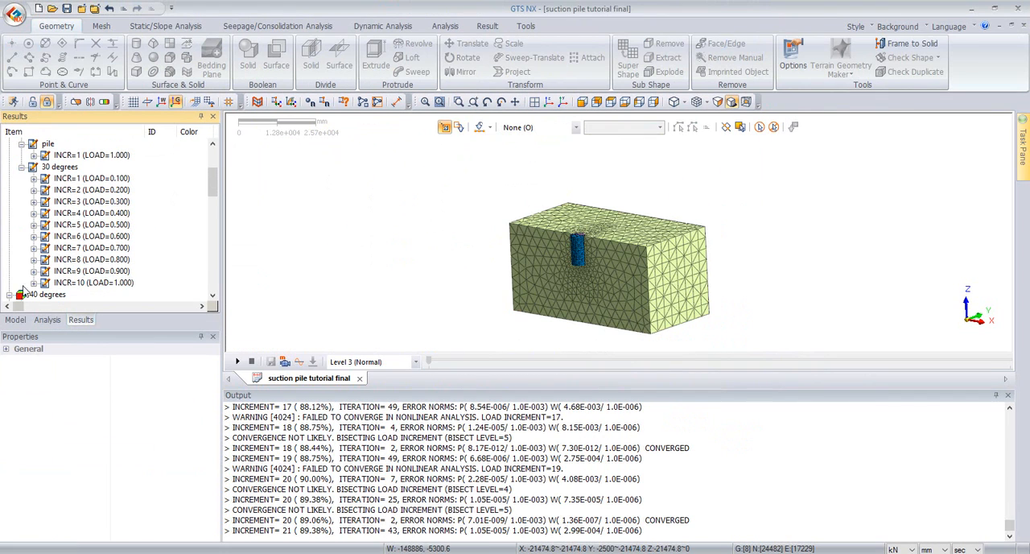
{"action": "scroll", "coordinate": [37, 266], "scroll_direction": "down", "scroll_amount": 2}
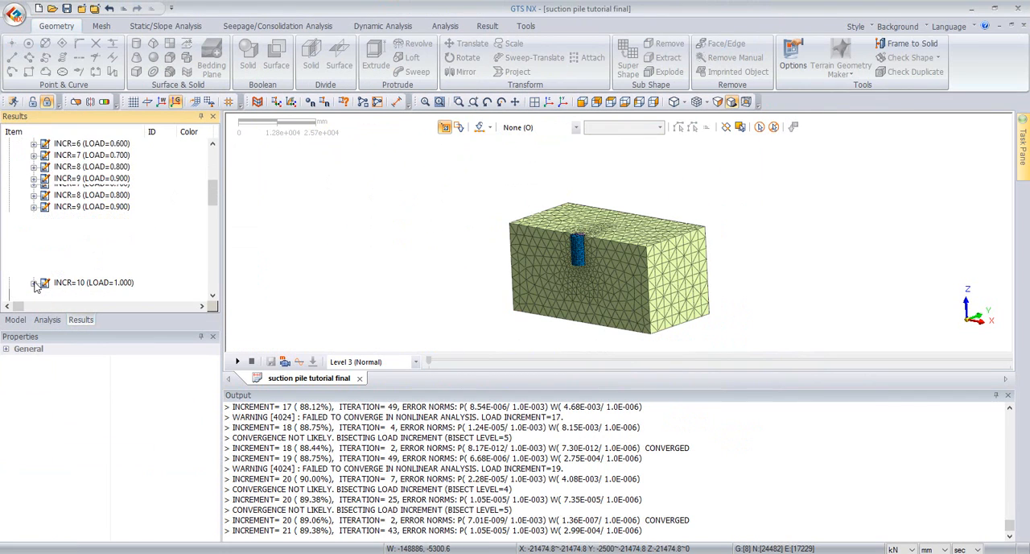
Step: Display the total translation contour for the 30 degrees stage at INCR=10 (LOAD=1.000) and look at it from the front
{"action": "left_click", "coordinate": [34, 190]}
{"action": "left_click", "coordinate": [46, 202]}
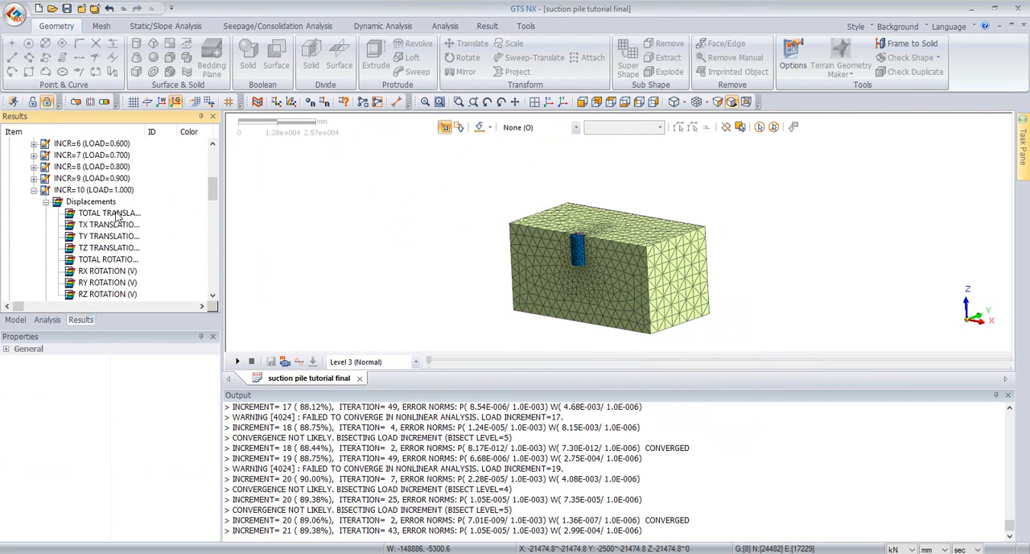
{"action": "left_click", "coordinate": [117, 214]}
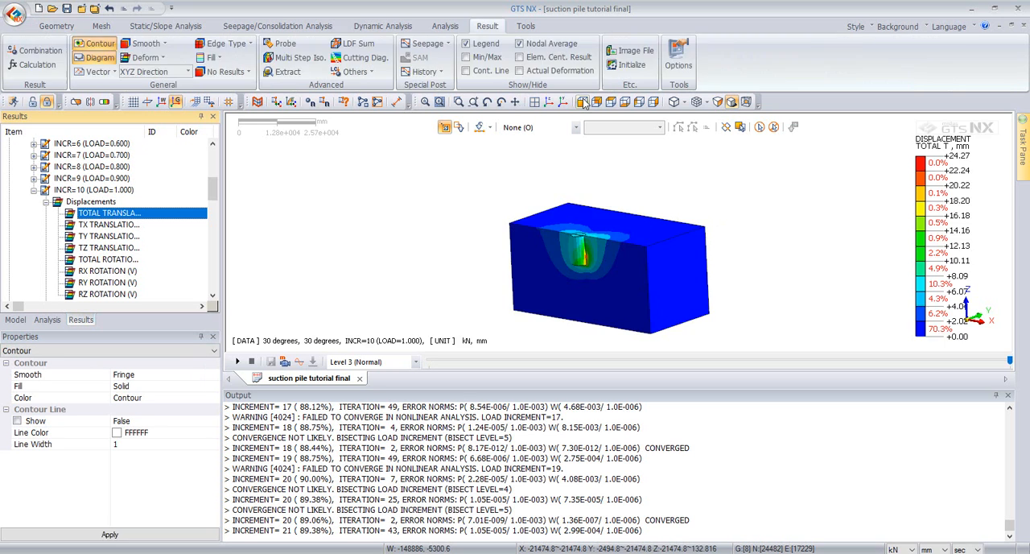
{"action": "left_click", "coordinate": [584, 102]}
{"action": "scroll", "coordinate": [594, 282], "scroll_direction": "up", "scroll_amount": 5}
Step: Switch to the PowerPoint presentation and show slide 26, which compares the GTS NX and Plaxis displacement results
{"action": "left_click_drag", "start_coordinate": [1029, 171], "coordinate": [759, 251]}
{"action": "double_click", "coordinate": [759, 254]}
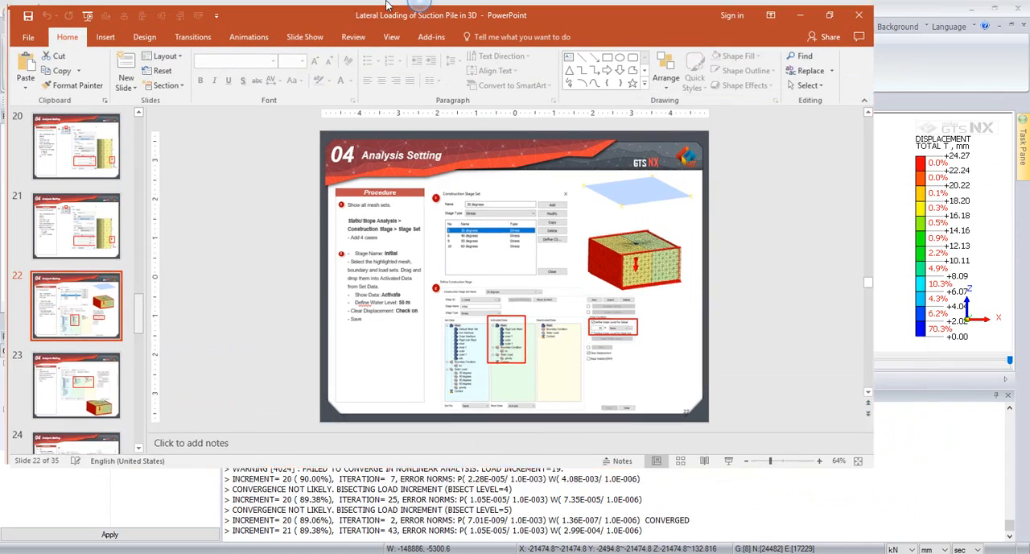
{"action": "scroll", "coordinate": [83, 282], "scroll_direction": "down", "scroll_amount": 5}
{"action": "left_click", "coordinate": [83, 298]}
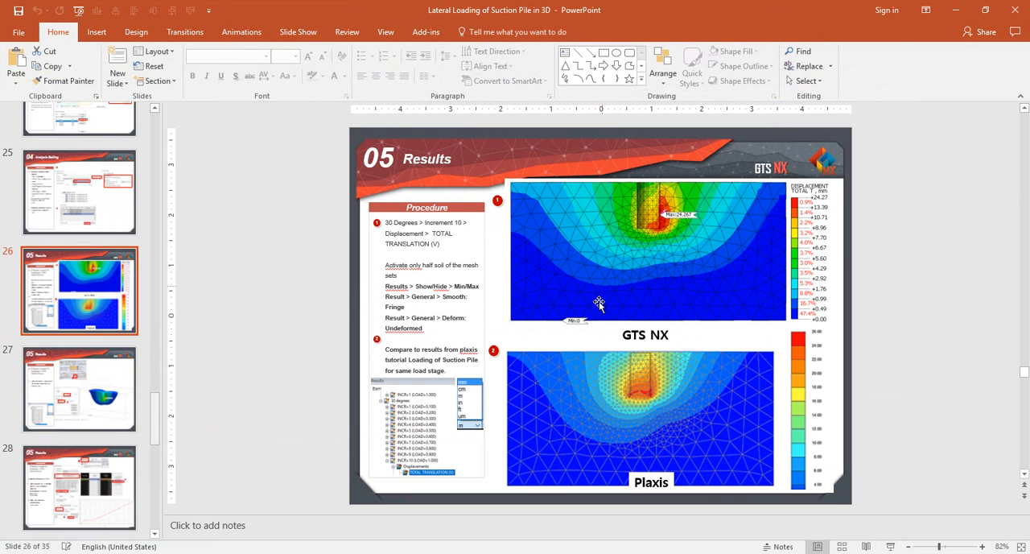
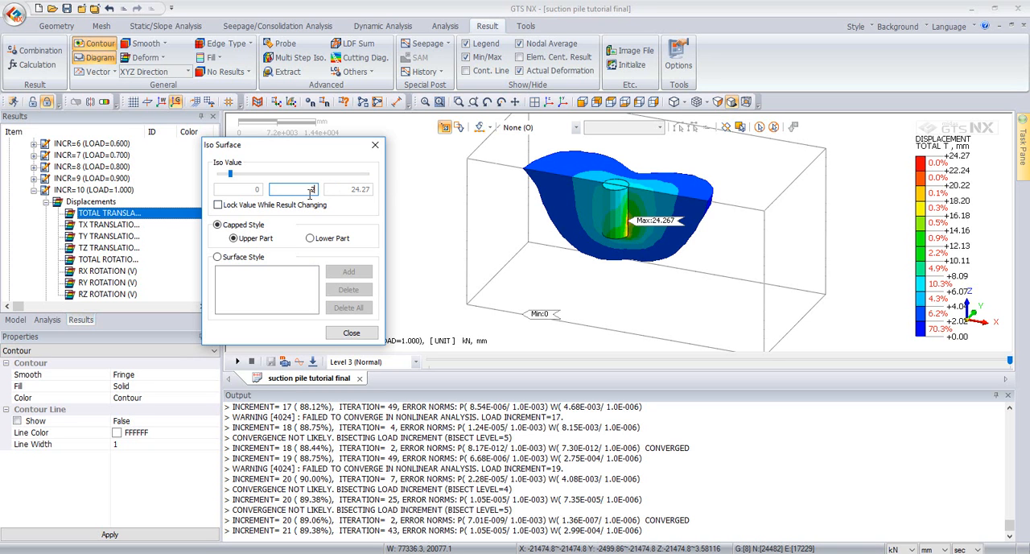
Step: Set the iso surface value to 4 in capped upper-part style for the total translation contour and finish the iso surface settings
{"action": "middle_click_drag", "start_coordinate": [611, 260], "coordinate": [631, 202]}
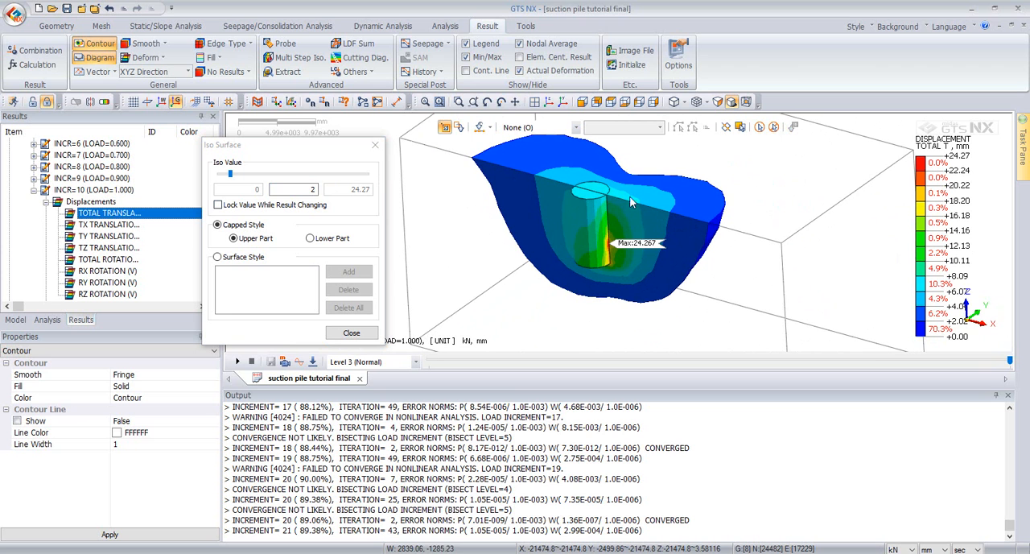
{"action": "left_click", "coordinate": [319, 187]}
{"action": "type", "text": "4"}
{"action": "mouse_move", "coordinate": [644, 223]}
{"action": "middle_mouse_down"}
{"action": "mouse_move", "coordinate": [592, 262]}
{"action": "mouse_move", "coordinate": [635, 221]}
{"action": "mouse_move", "coordinate": [653, 223]}
{"action": "middle_mouse_up"}
{"action": "scroll", "coordinate": [643, 201], "scroll_direction": "down", "scroll_amount": 2}
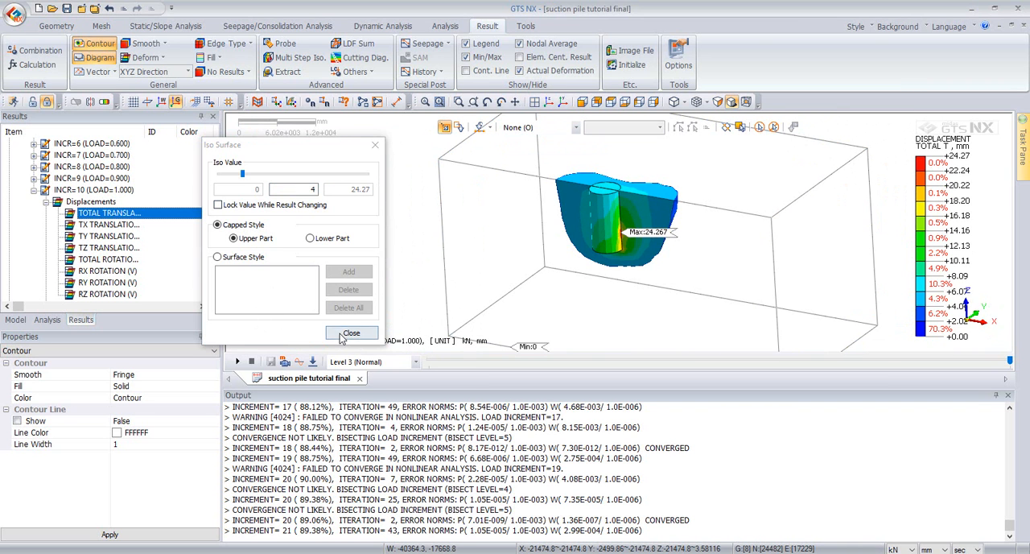
{"action": "left_click", "coordinate": [351, 332]}
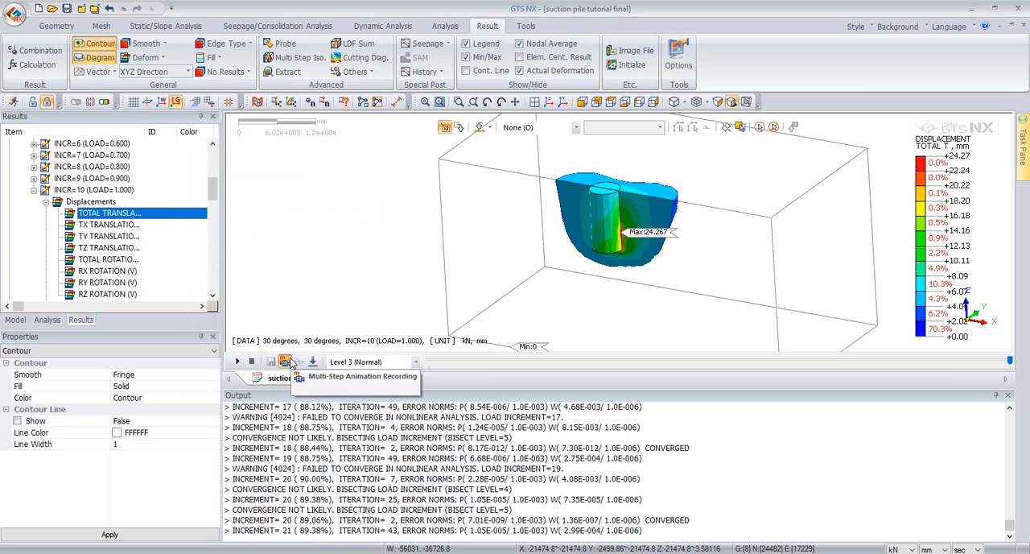
Step: Play a multi-step animation of the total translation over the initial, pile and all 30 degrees load increments, and stop it
{"action": "left_click", "coordinate": [286, 363]}
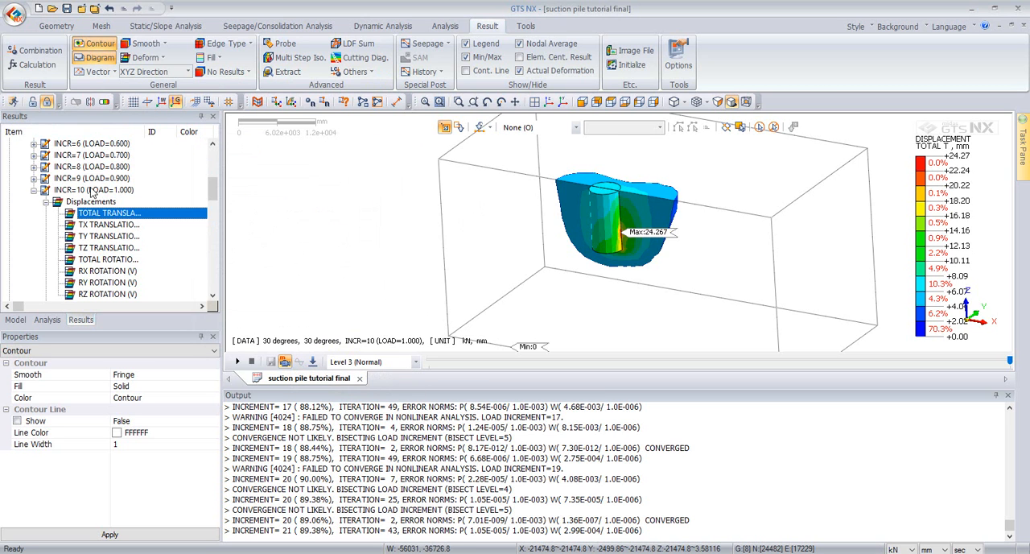
{"action": "left_click", "coordinate": [314, 362]}
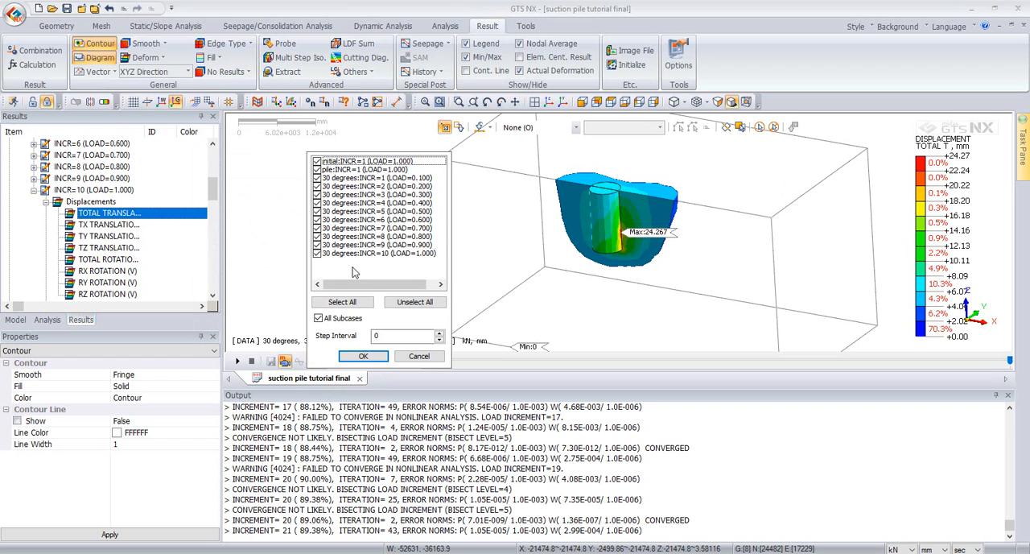
{"action": "left_click", "coordinate": [364, 356]}
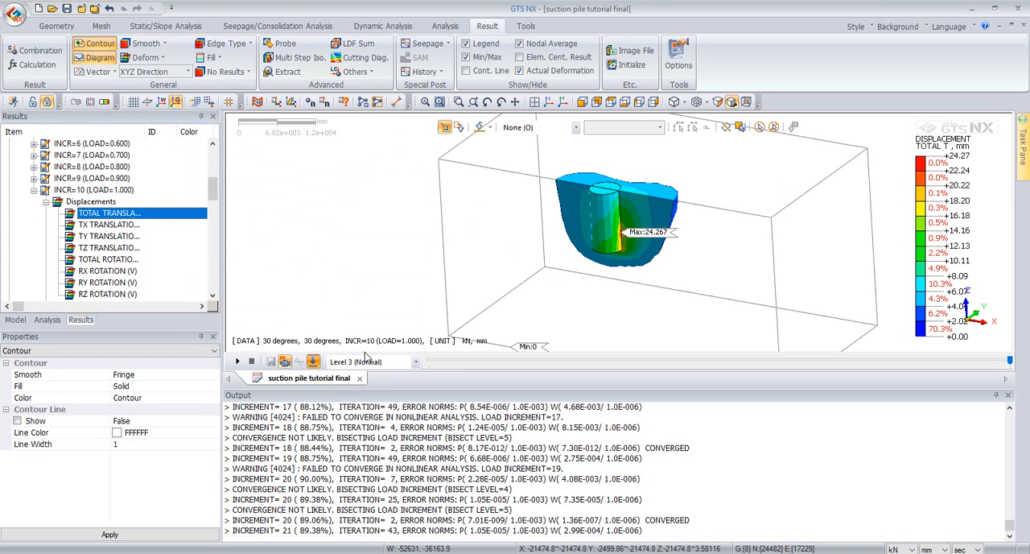
{"action": "left_click", "coordinate": [237, 363]}
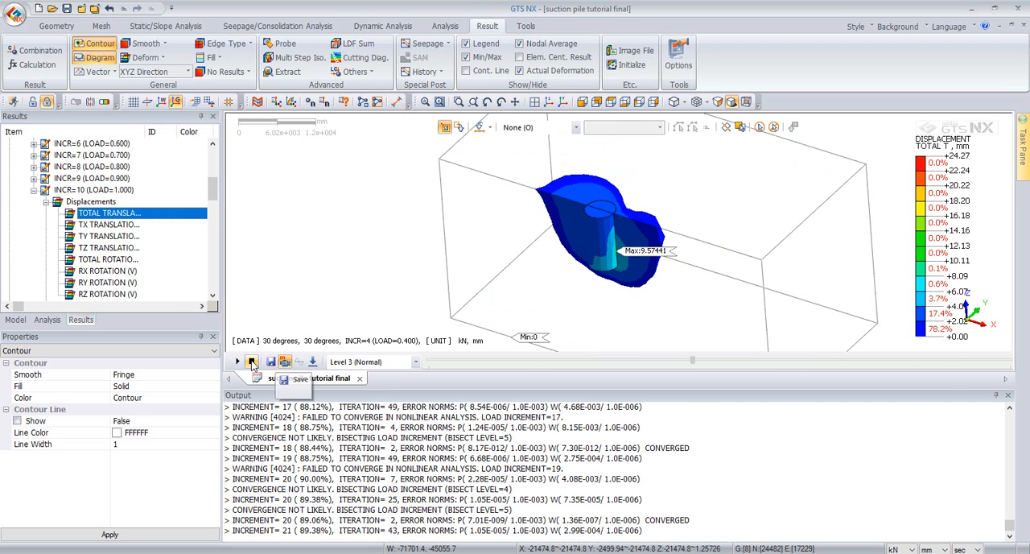
{"action": "left_click", "coordinate": [252, 363]}
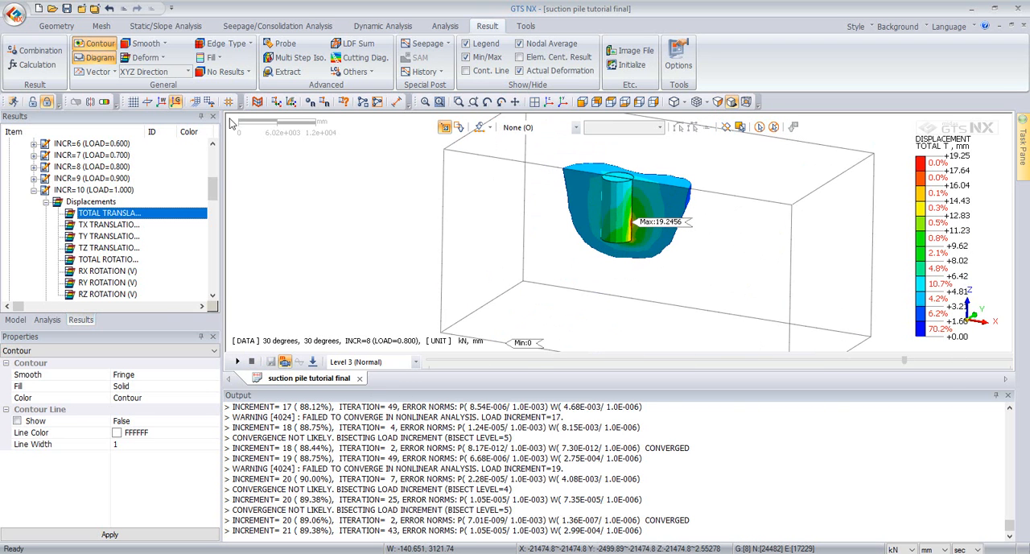
Step: Turn off the iso surface display and show all mesh sets of the model
{"action": "left_click", "coordinate": [103, 103]}
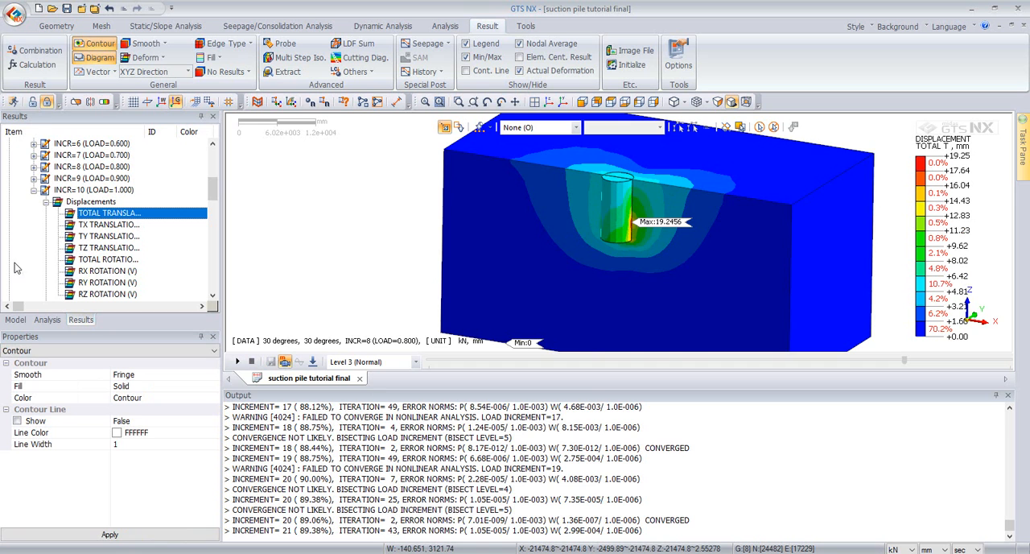
{"action": "scroll", "coordinate": [405, 190], "scroll_direction": "down", "scroll_amount": 3}
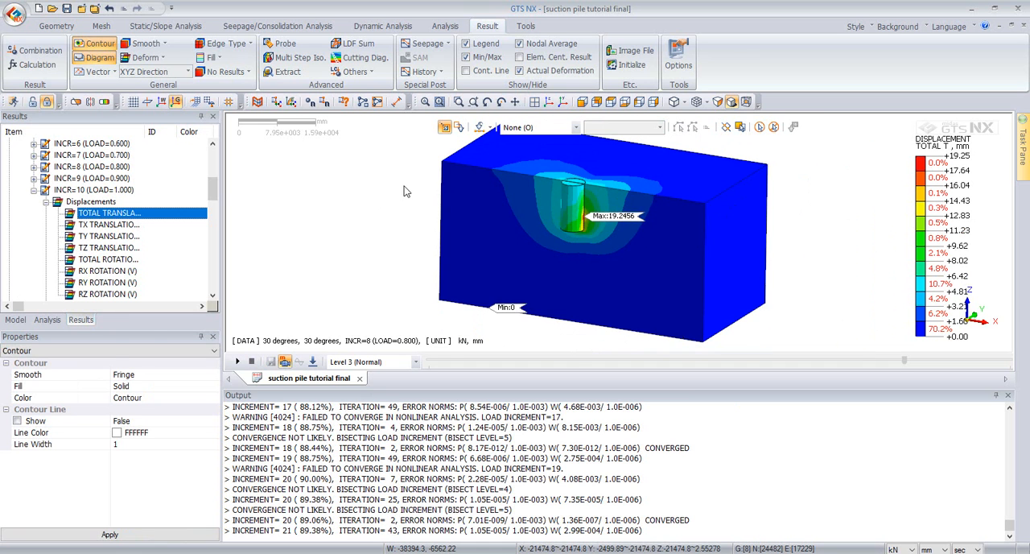
{"action": "left_click", "coordinate": [13, 320]}
{"action": "left_click", "coordinate": [10, 271]}
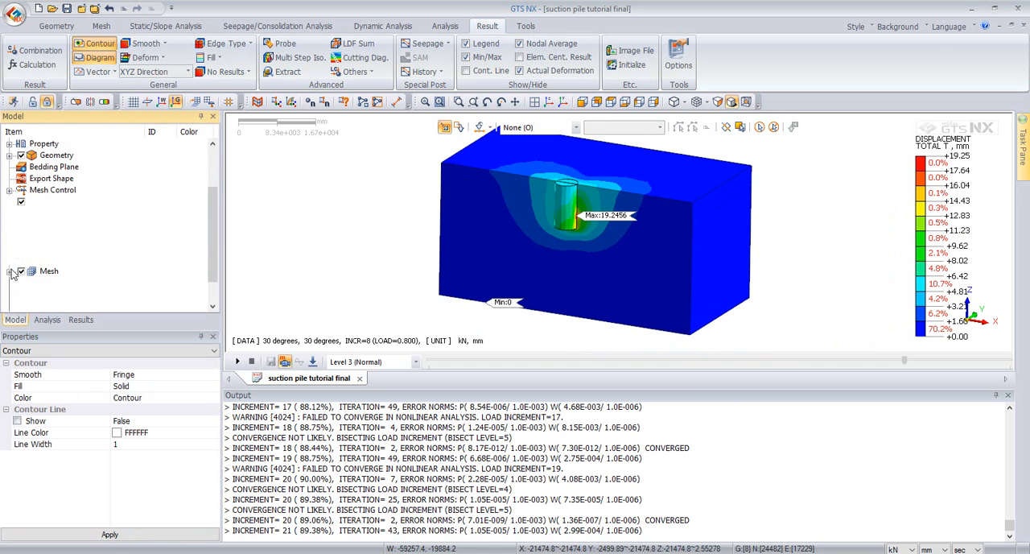
{"action": "left_click", "coordinate": [22, 202]}
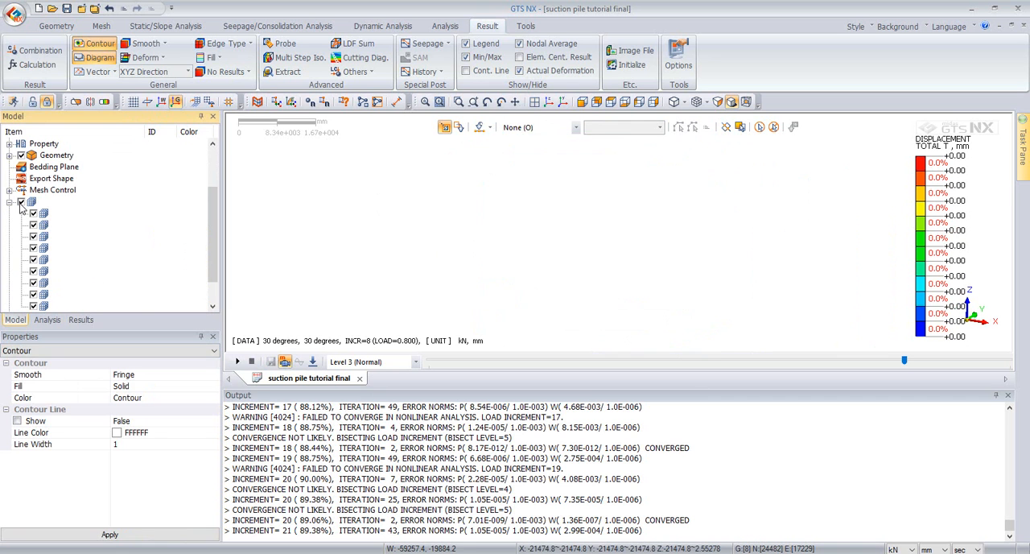
Step: Hide the minimum and maximum labels on the displacement contour of the whole soil block
{"action": "left_click", "coordinate": [519, 43]}
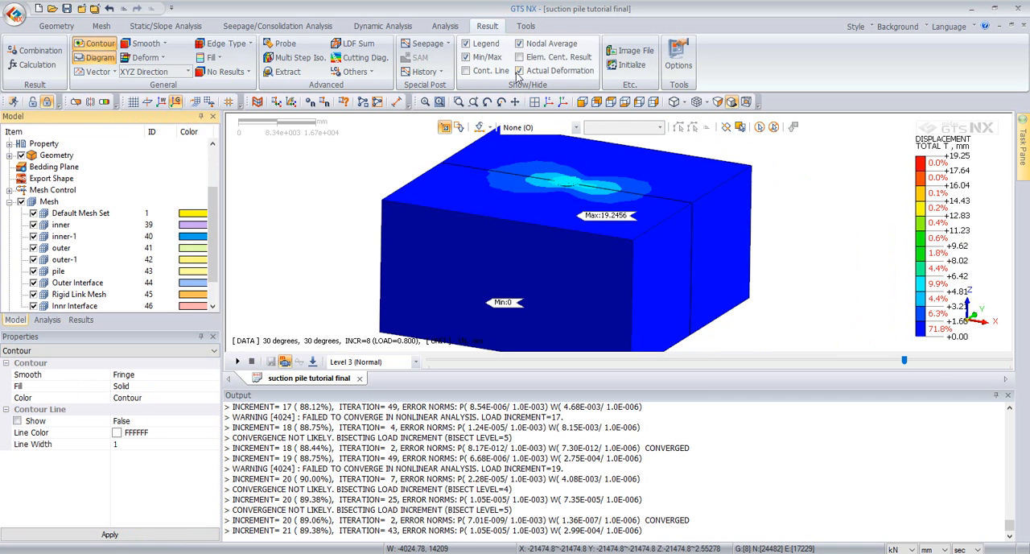
{"action": "left_click", "coordinate": [486, 58]}
{"action": "middle_click_drag", "start_coordinate": [657, 184], "coordinate": [577, 210]}
{"action": "scroll", "coordinate": [602, 182], "scroll_direction": "down", "scroll_amount": 4}
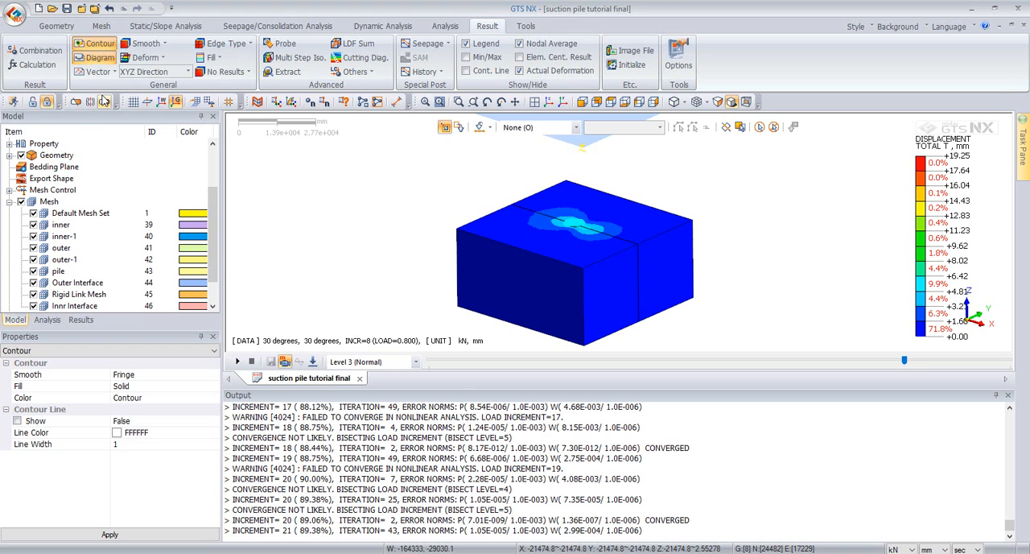
Step: Add two clipping planes through the model at distance 0 mm, Plane1 in X direction and Plane2 in reversed Y direction
{"action": "left_click", "coordinate": [75, 102]}
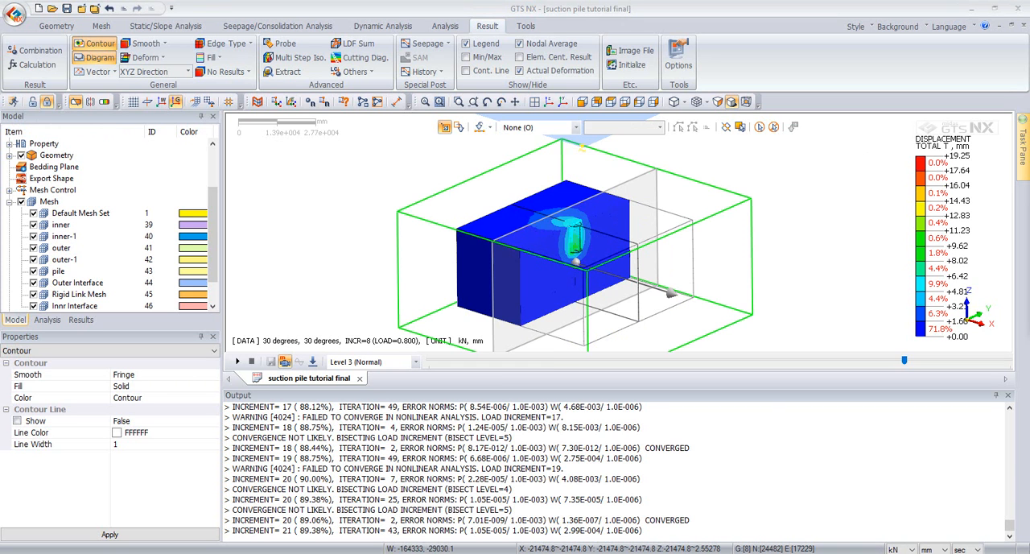
{"action": "left_click_drag", "start_coordinate": [1029, 161], "coordinate": [831, 153]}
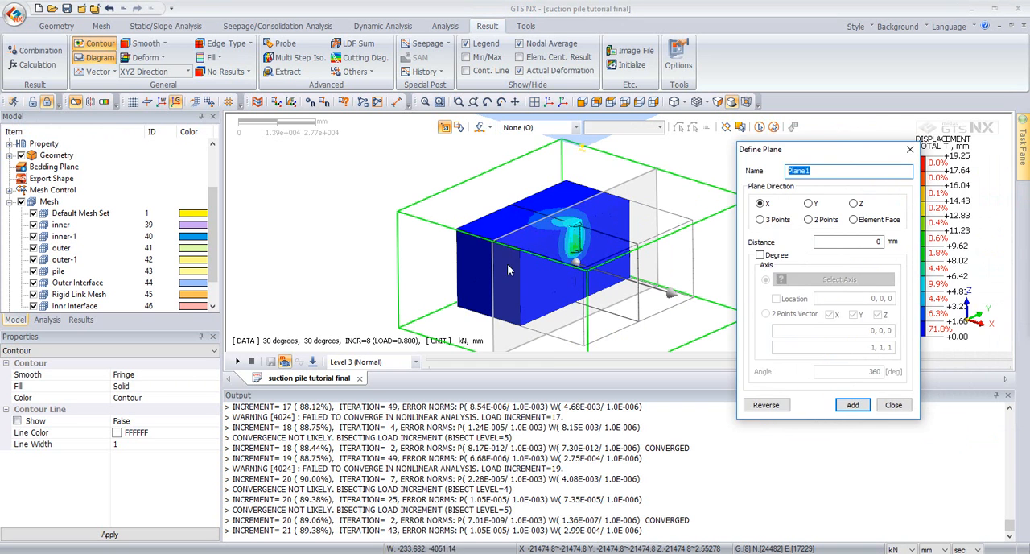
{"action": "scroll", "coordinate": [571, 256], "scroll_direction": "up", "scroll_amount": 5}
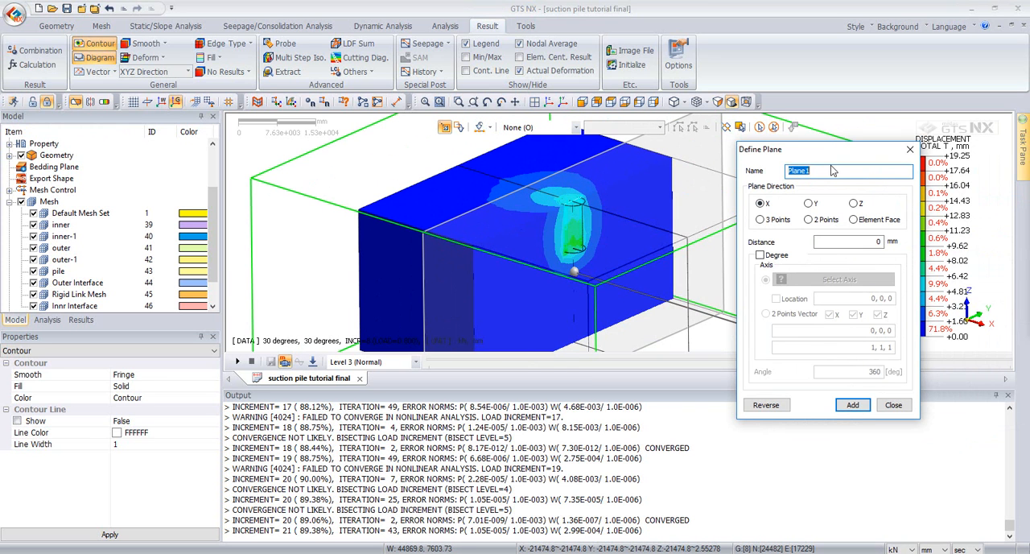
{"action": "left_click", "coordinate": [855, 407]}
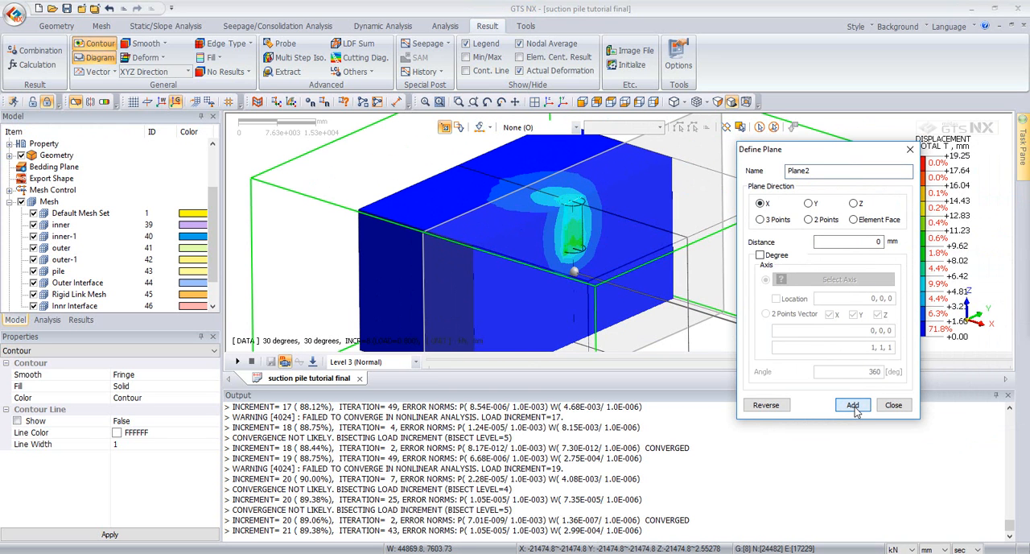
{"action": "left_click", "coordinate": [809, 204]}
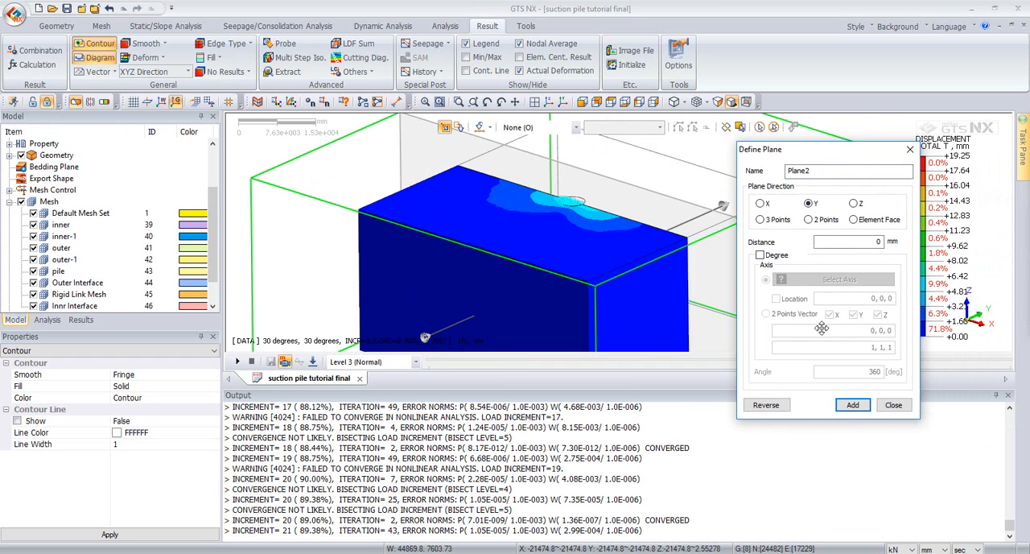
{"action": "left_click", "coordinate": [760, 410]}
{"action": "left_click", "coordinate": [850, 407]}
{"action": "left_click", "coordinate": [893, 405]}
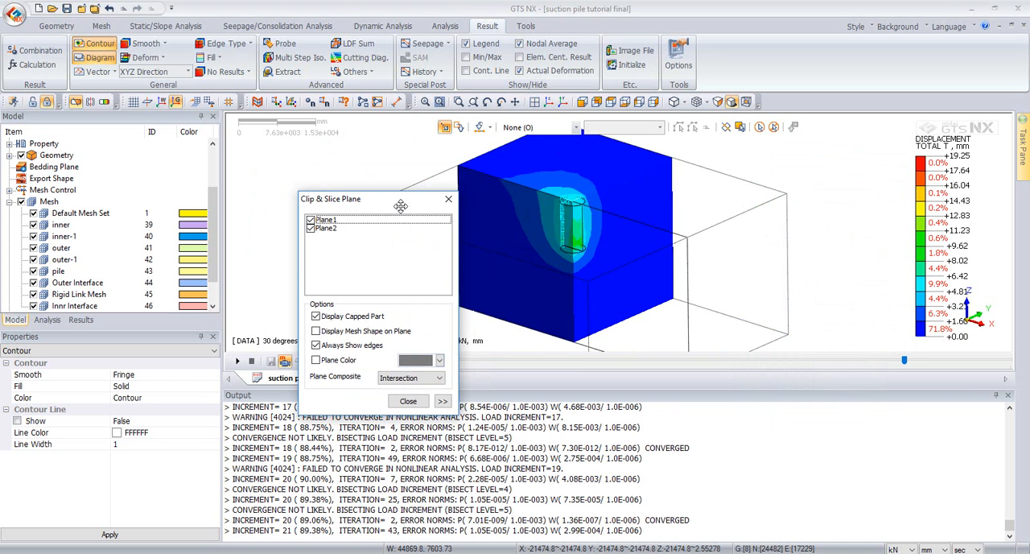
Step: Set the plane composite of the two clipping planes to Union and examine the contour inside the cut-out corner around the pile
{"action": "left_click", "coordinate": [433, 376]}
{"action": "left_click", "coordinate": [402, 394]}
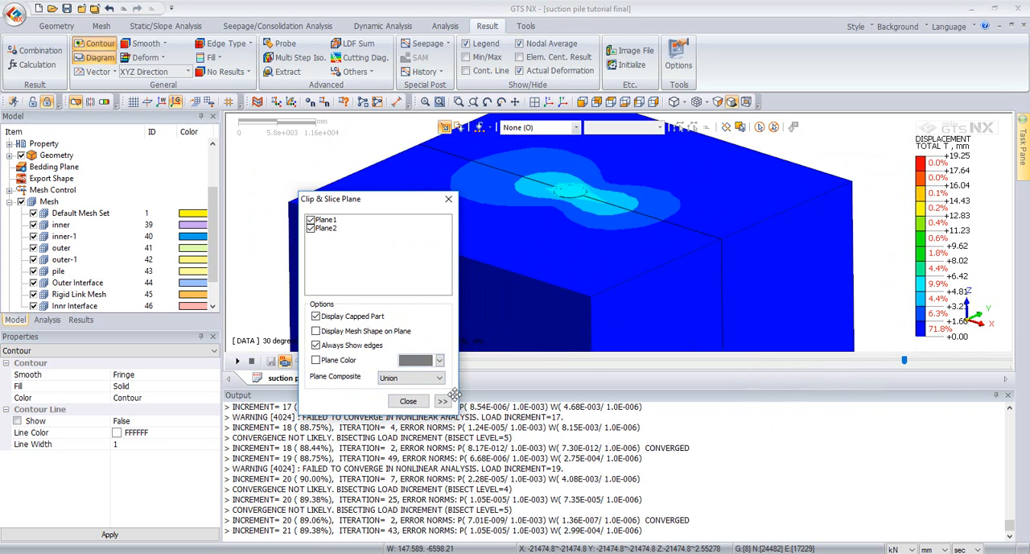
{"action": "left_click", "coordinate": [409, 401]}
{"action": "middle_click_drag", "start_coordinate": [552, 229], "coordinate": [561, 223]}
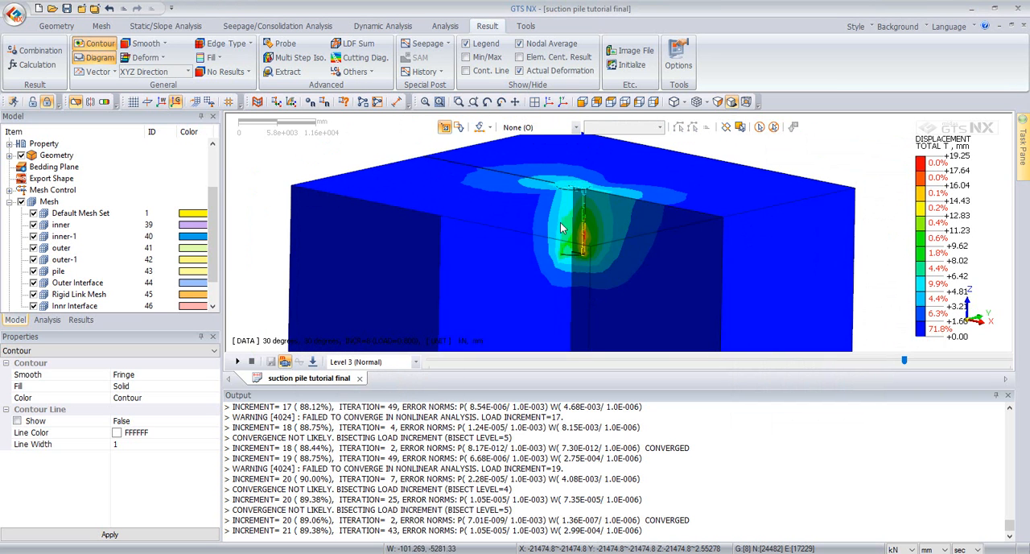
{"action": "scroll", "coordinate": [581, 190], "scroll_direction": "up", "scroll_amount": 5}
{"action": "middle_click_drag", "start_coordinate": [656, 226], "coordinate": [520, 168]}
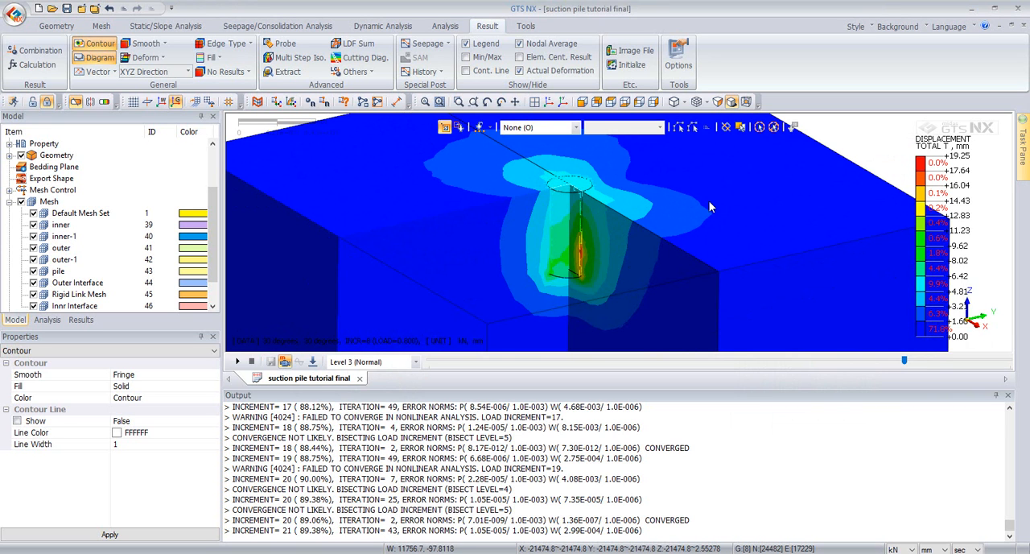
{"action": "middle_click_drag", "start_coordinate": [585, 316], "coordinate": [632, 229]}
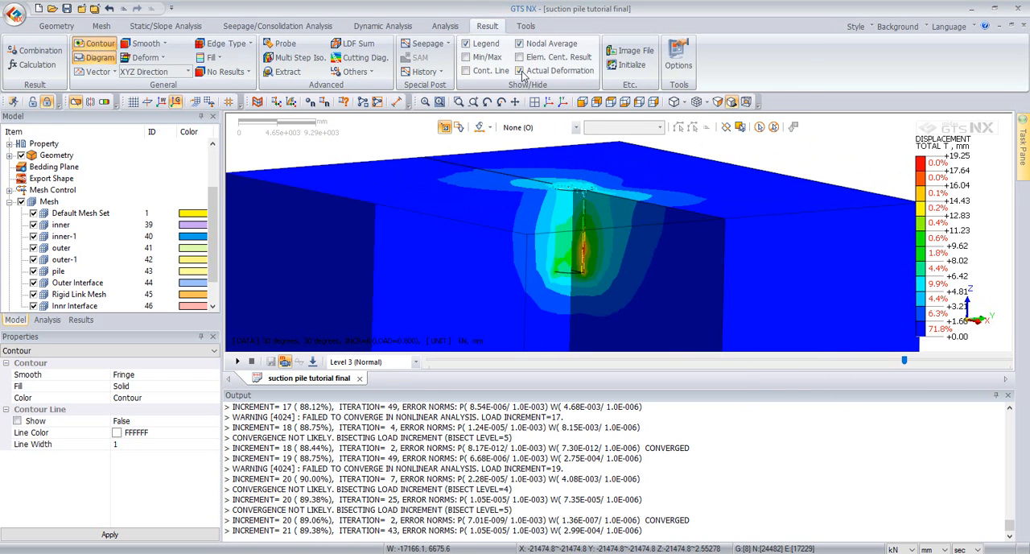
Step: Tag the displacement values at four points along the pile on the sliced faces with the 3D - 2D Wizard
{"action": "left_click", "coordinate": [364, 74]}
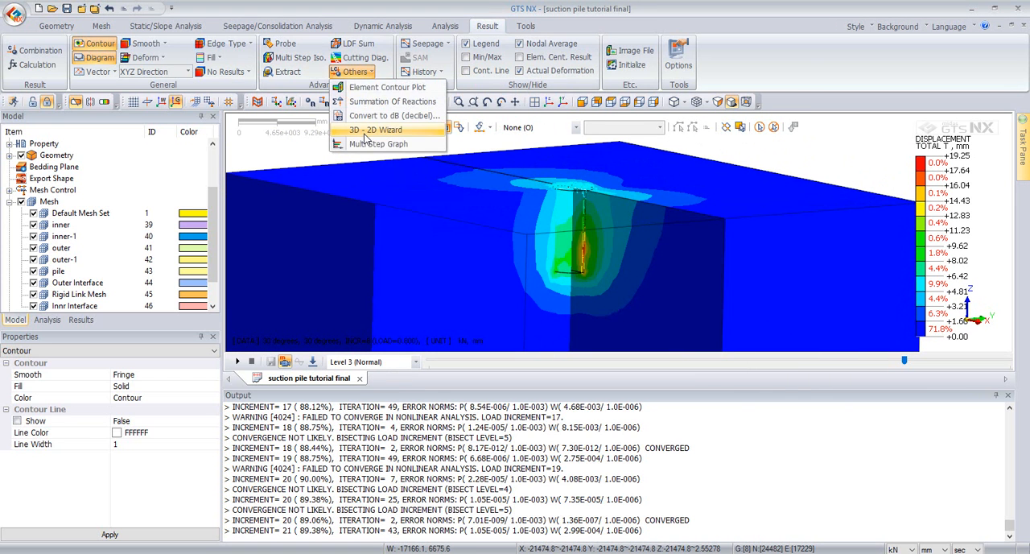
{"action": "left_click", "coordinate": [366, 133]}
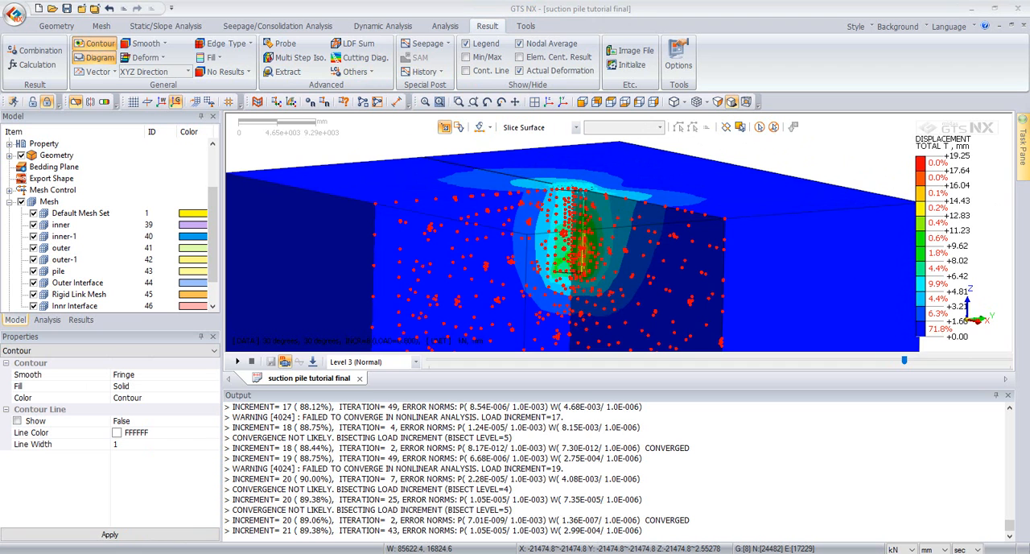
{"action": "left_click_drag", "start_coordinate": [876, 128], "coordinate": [301, 160]}
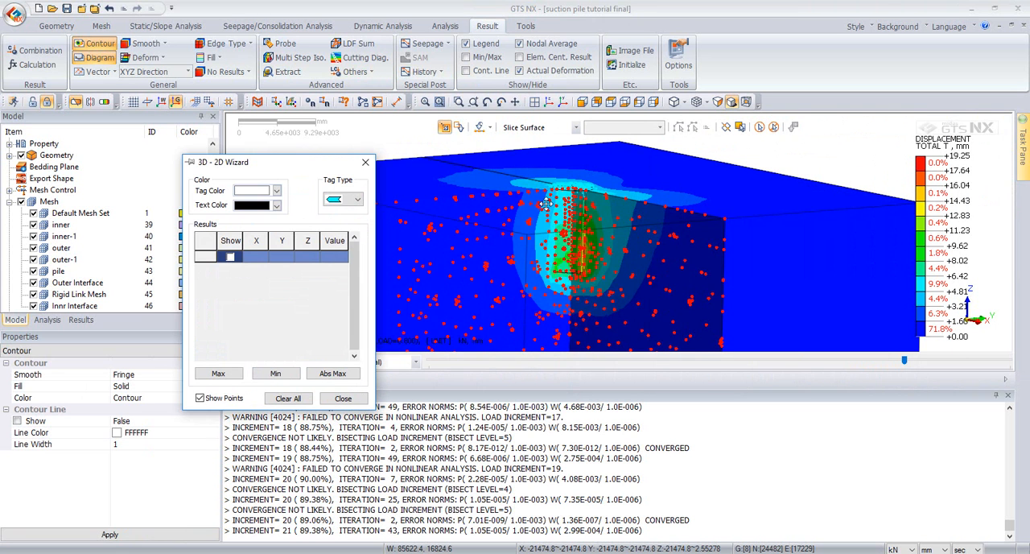
{"action": "left_click", "coordinate": [547, 205]}
{"action": "middle_click_drag", "start_coordinate": [552, 222], "coordinate": [591, 291]}
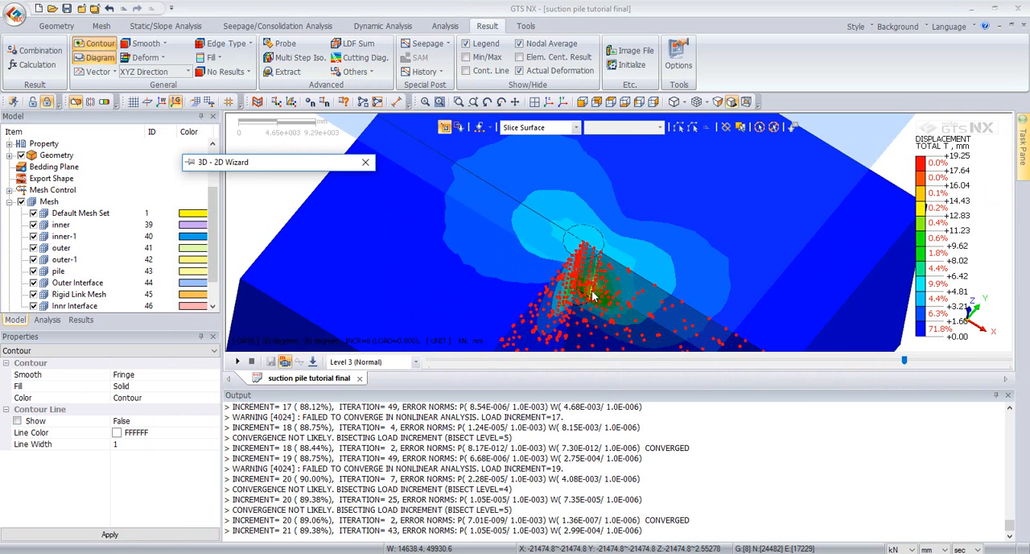
{"action": "middle_click_drag", "start_coordinate": [554, 253], "coordinate": [513, 244]}
{"action": "scroll", "coordinate": [593, 258], "scroll_direction": "up", "scroll_amount": 1}
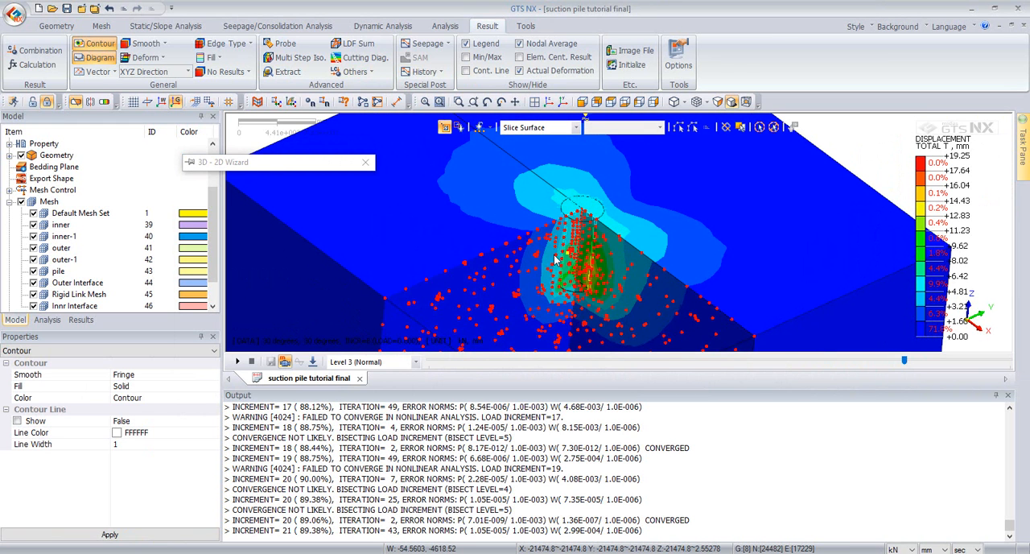
{"action": "left_click", "coordinate": [557, 256]}
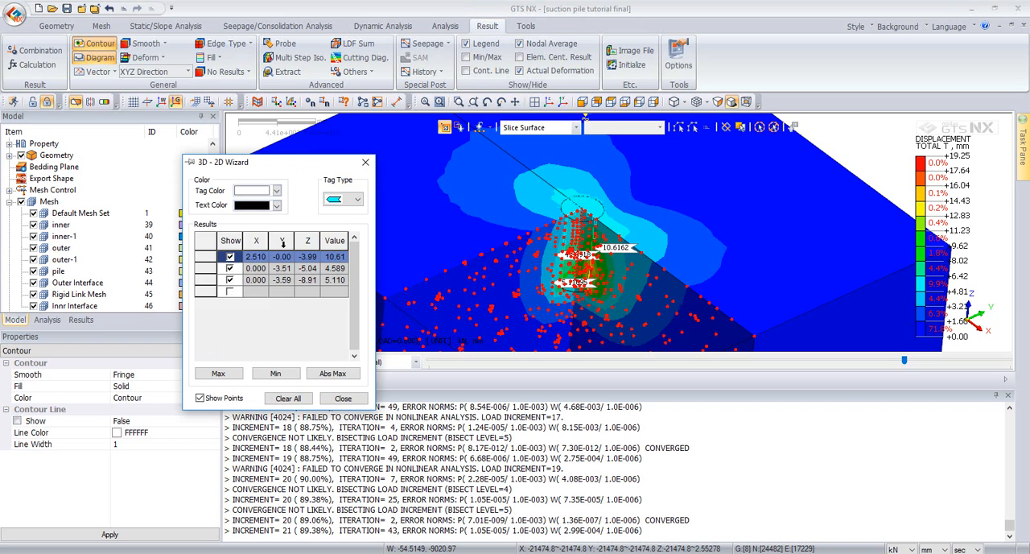
{"action": "scroll", "coordinate": [591, 230], "scroll_direction": "up", "scroll_amount": 3}
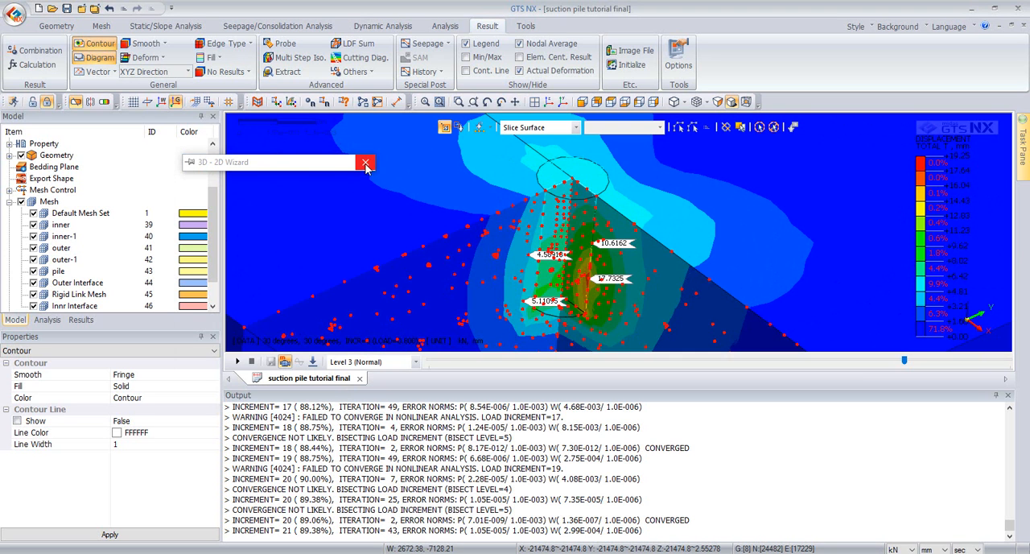
{"action": "left_click", "coordinate": [365, 164]}
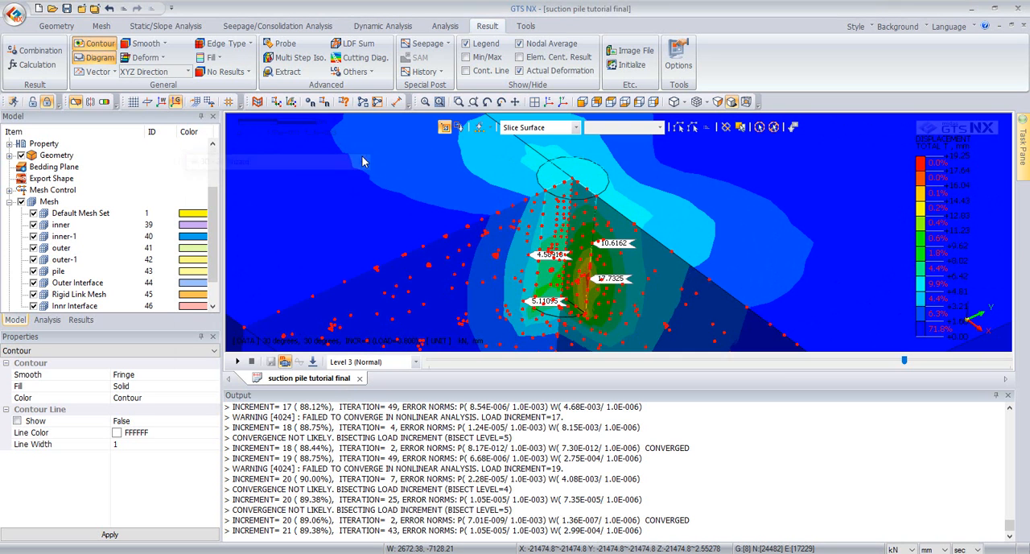
Step: Turn off the clipping planes and show the complete model in isometric view
{"action": "left_click", "coordinate": [73, 103]}
{"action": "scroll", "coordinate": [358, 166], "scroll_direction": "down", "scroll_amount": 3}
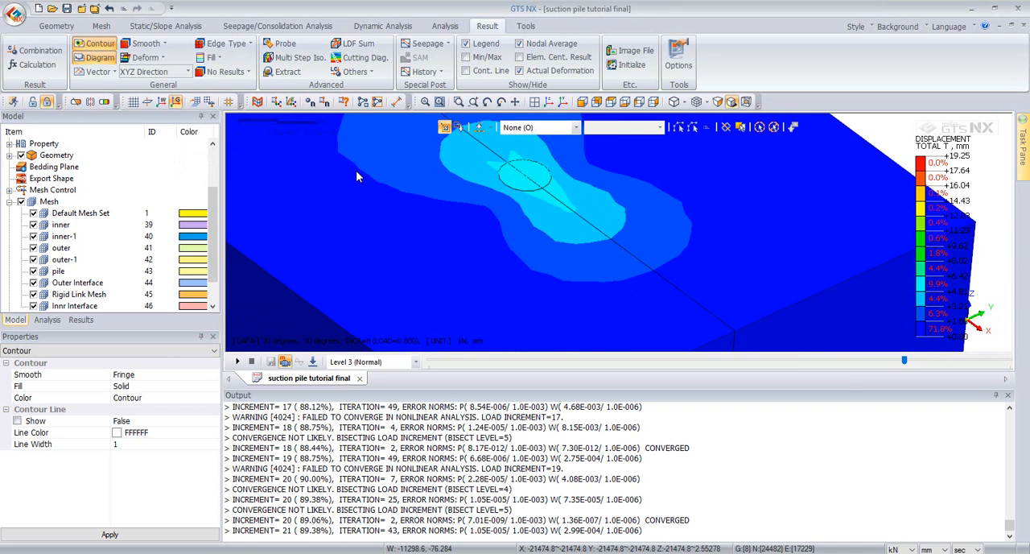
{"action": "scroll", "coordinate": [357, 169], "scroll_direction": "down", "scroll_amount": 2}
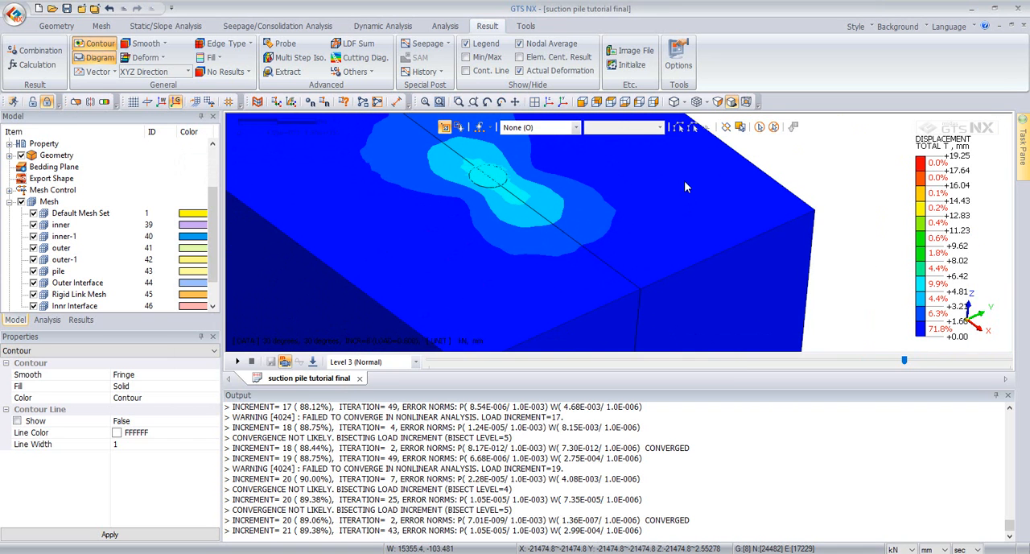
{"action": "left_click", "coordinate": [548, 101]}
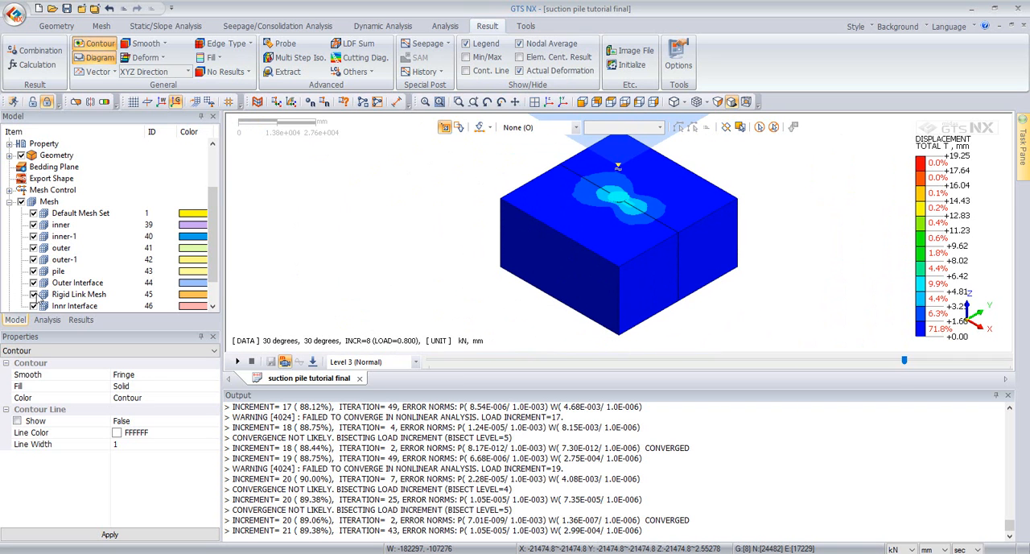
Step: Hide the outer-1 mesh set and set up result extraction of TOTAL TRANSLATION (V) displacements for the 30 degrees analysis set
{"action": "left_click", "coordinate": [33, 260]}
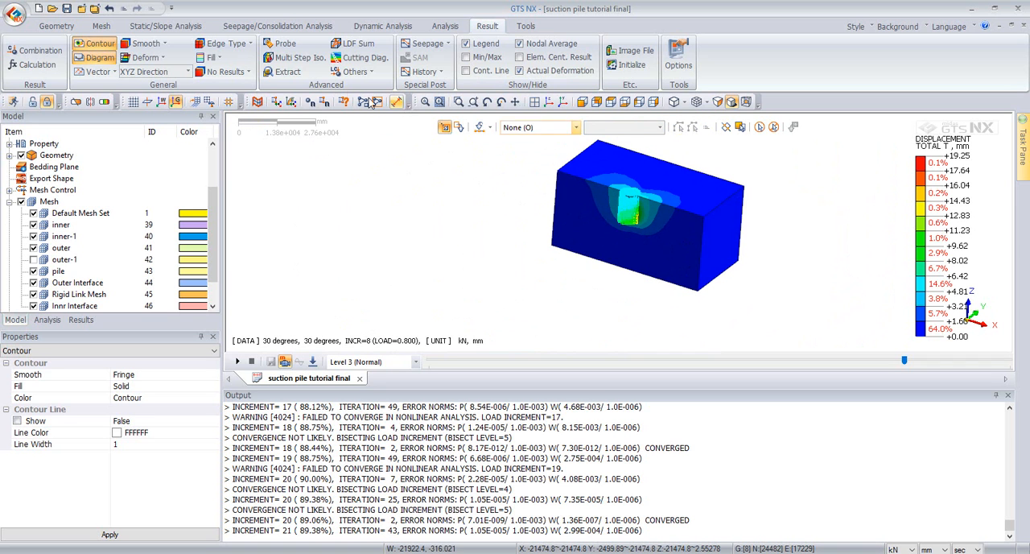
{"action": "left_click", "coordinate": [282, 72]}
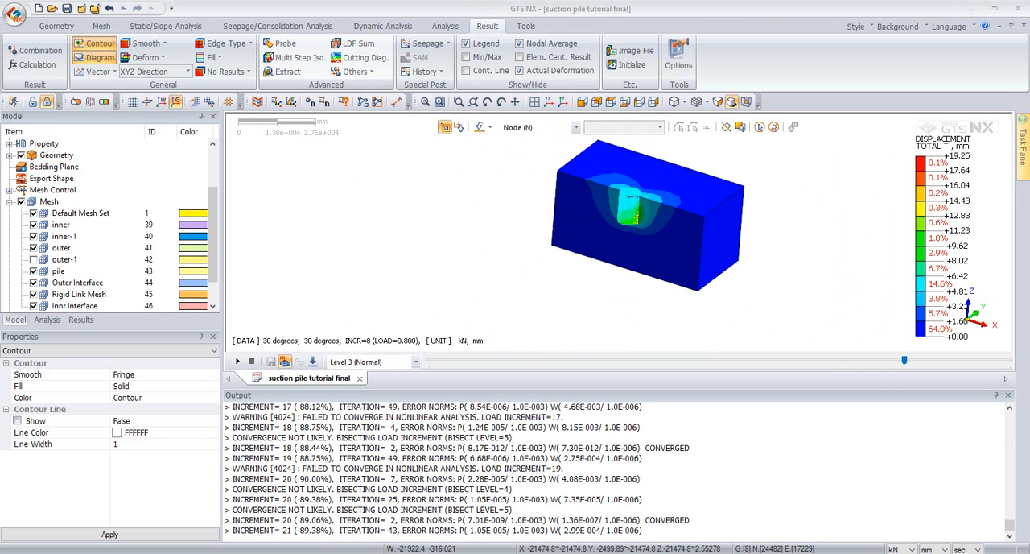
{"action": "left_click_drag", "start_coordinate": [1029, 111], "coordinate": [386, 85]}
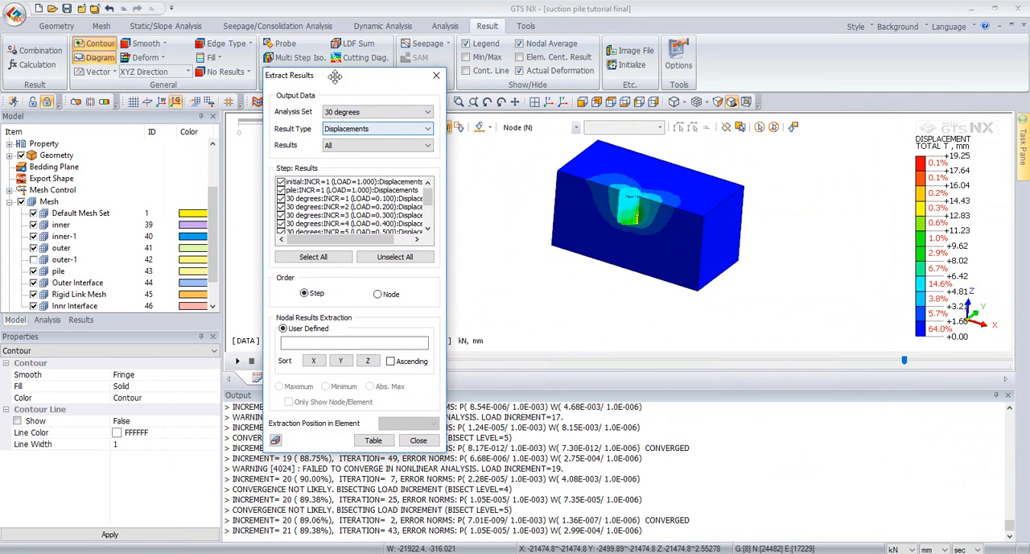
{"action": "left_click", "coordinate": [357, 145]}
{"action": "left_click", "coordinate": [353, 161]}
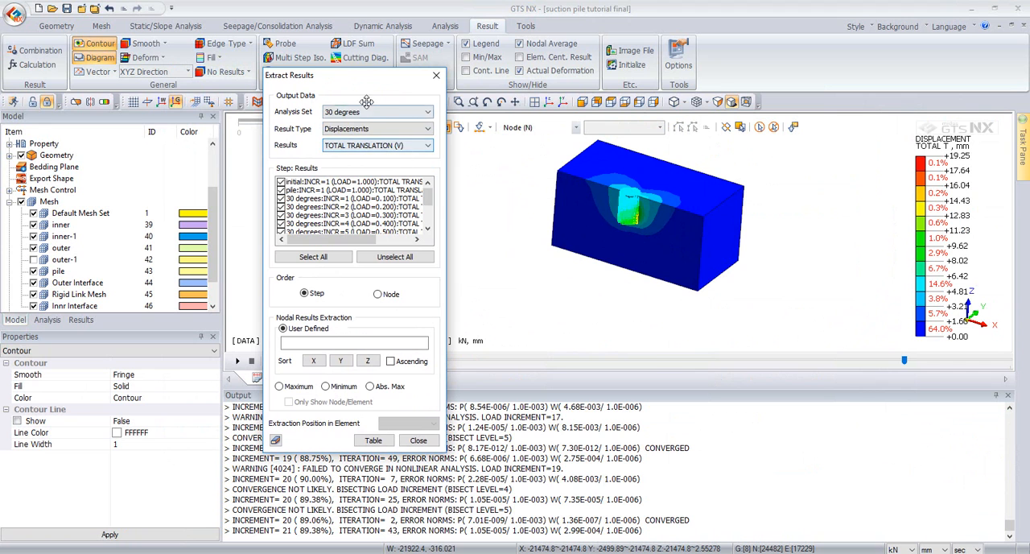
{"action": "left_click", "coordinate": [342, 112]}
{"action": "left_click", "coordinate": [342, 123]}
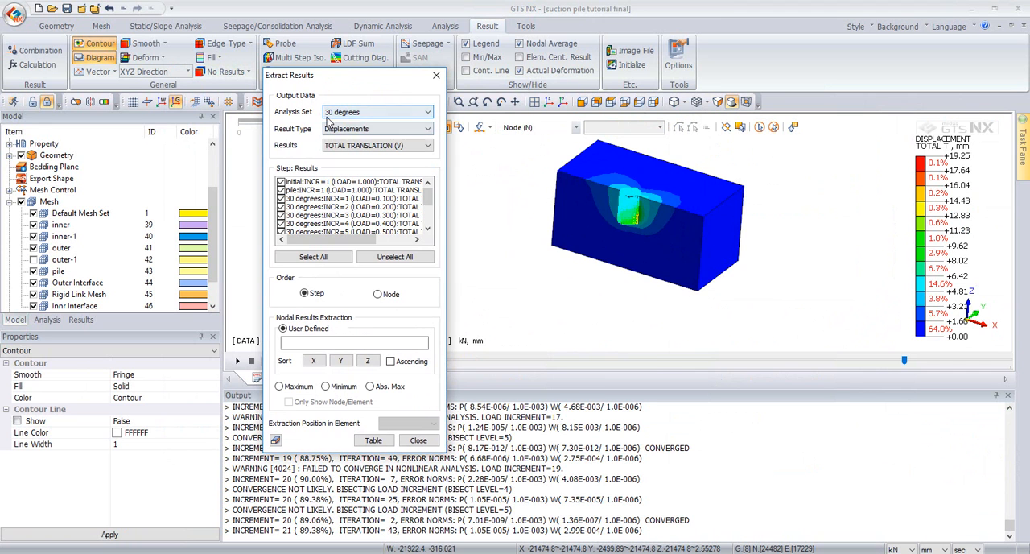
Step: Extract the maximum total translation of every listed load step into a table and keep the table unobstructed
{"action": "left_click", "coordinate": [431, 196]}
{"action": "mouse_move", "coordinate": [431, 193]}
{"action": "left_mouse_down"}
{"action": "mouse_move", "coordinate": [431, 225]}
{"action": "mouse_move", "coordinate": [429, 190]}
{"action": "left_mouse_up"}
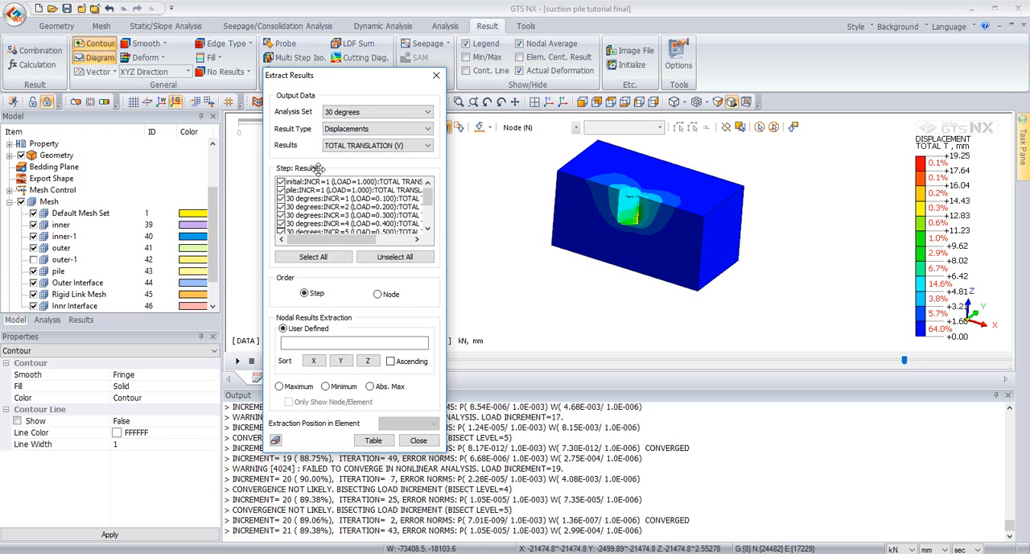
{"action": "scroll", "coordinate": [342, 195], "scroll_direction": "down", "scroll_amount": 2}
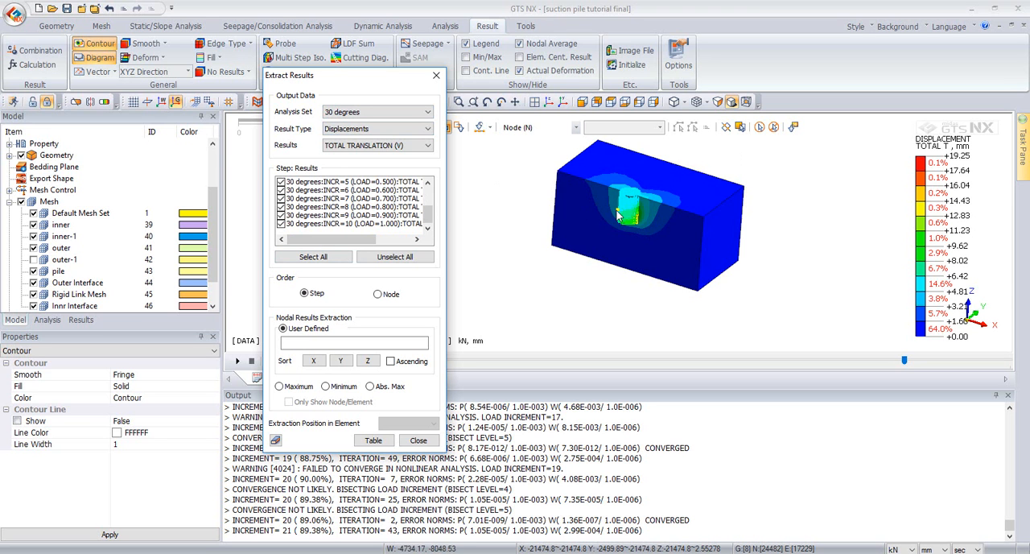
{"action": "left_click", "coordinate": [282, 387]}
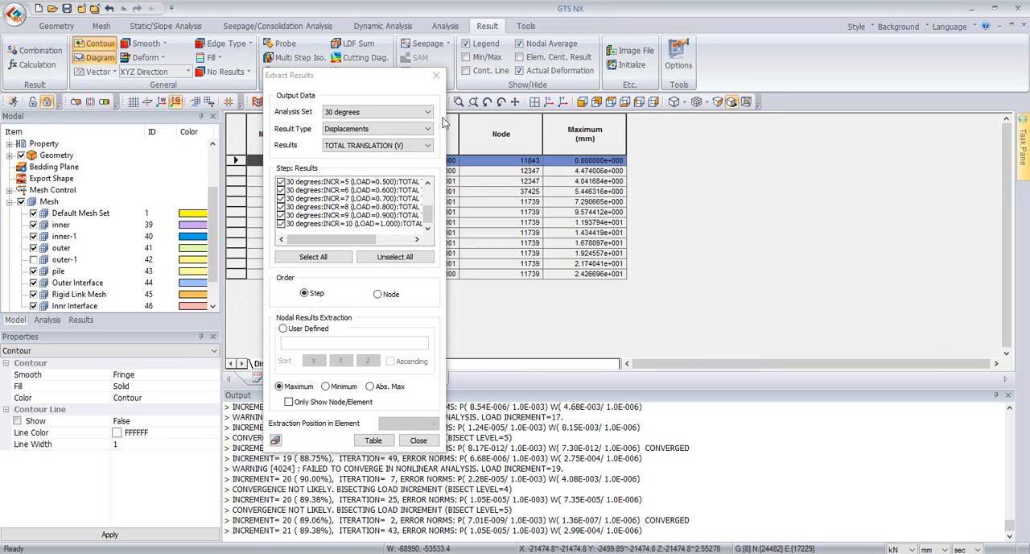
{"action": "left_click_drag", "start_coordinate": [392, 75], "coordinate": [133, 83]}
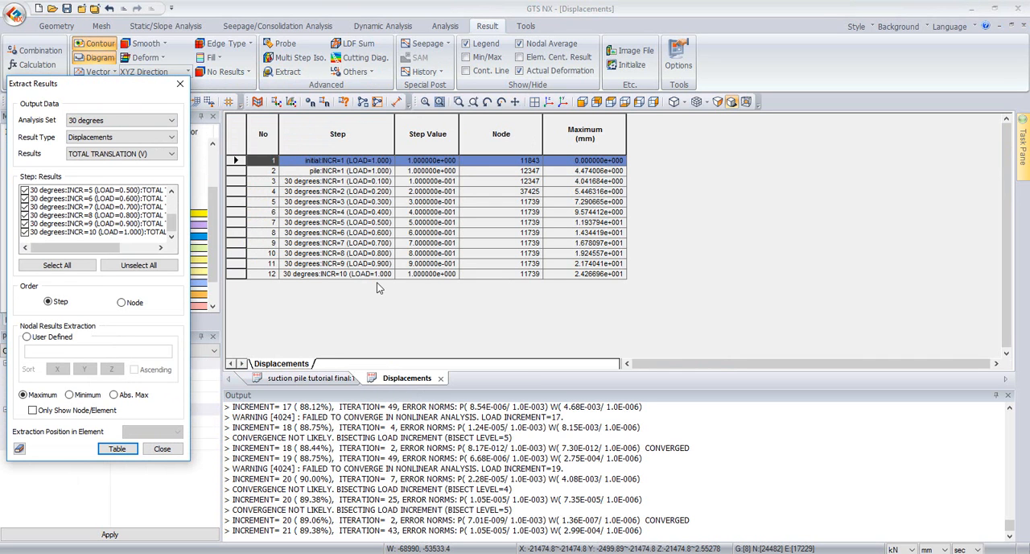
Step: Set the number format of the table's Step Value and Maximum (mm) columns to General
{"action": "left_click", "coordinate": [586, 135]}
{"action": "right_click", "coordinate": [576, 132]}
{"action": "left_click", "coordinate": [608, 153]}
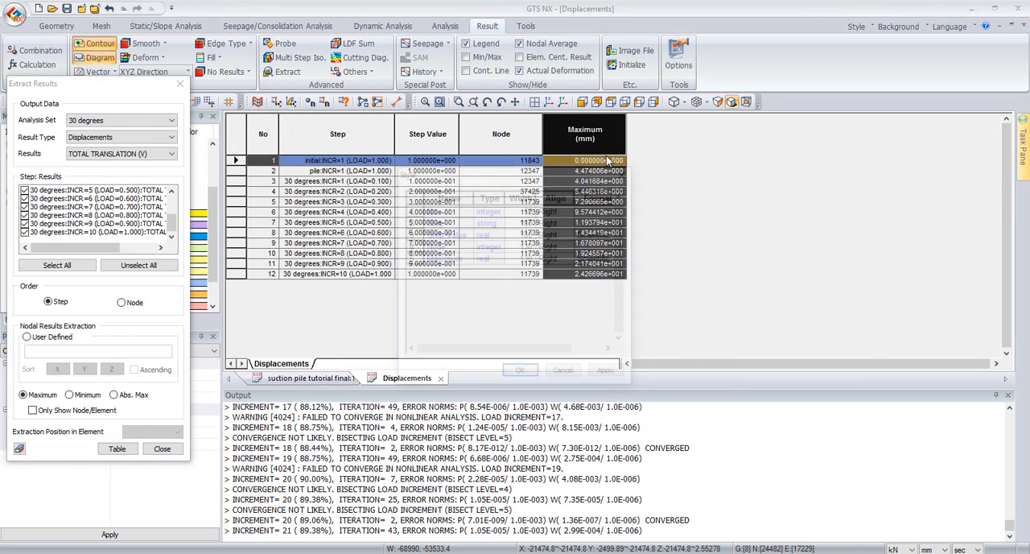
{"action": "left_click", "coordinate": [601, 259]}
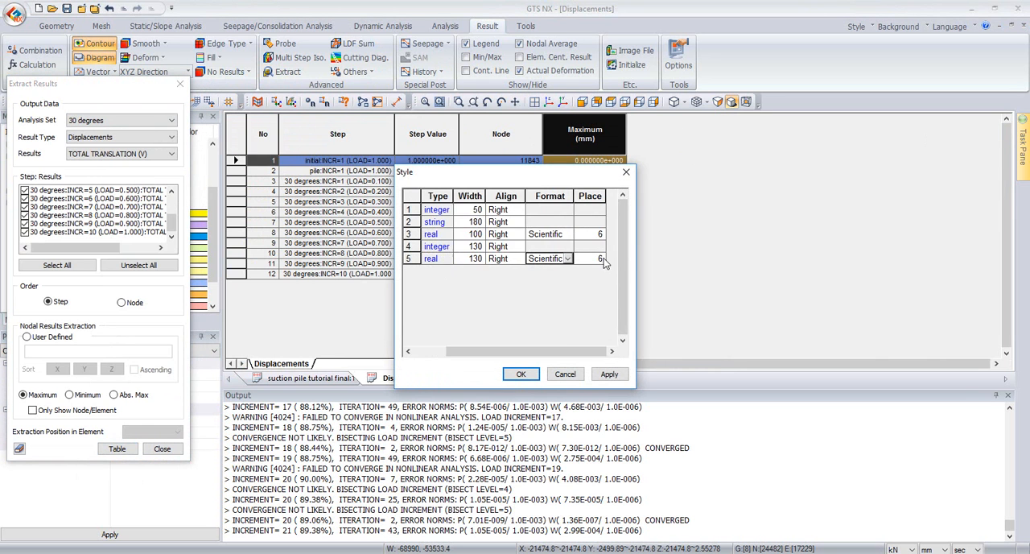
{"action": "left_click", "coordinate": [569, 258]}
{"action": "left_click", "coordinate": [554, 304]}
{"action": "left_click", "coordinate": [567, 241]}
{"action": "left_click", "coordinate": [568, 235]}
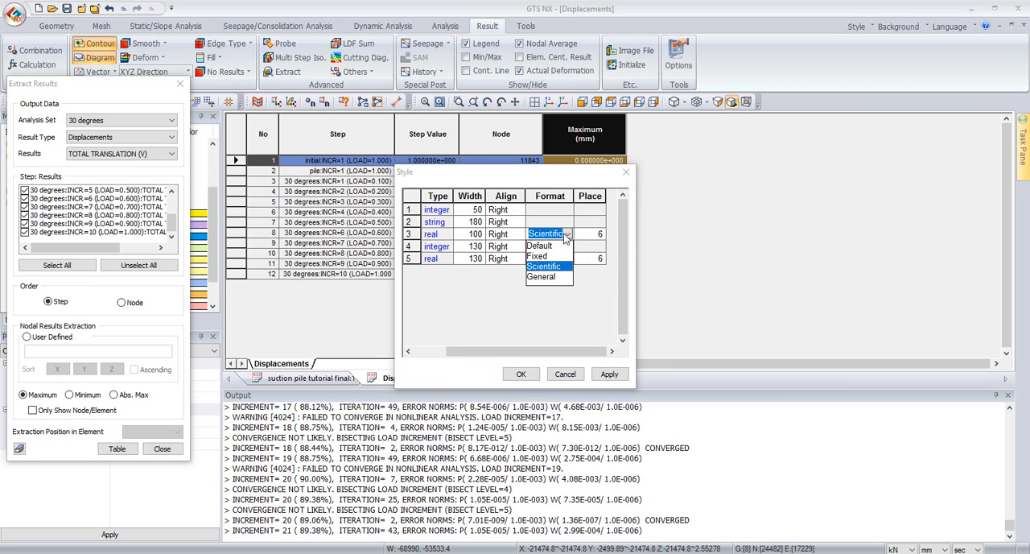
{"action": "left_click", "coordinate": [547, 279]}
{"action": "left_click", "coordinate": [523, 375]}
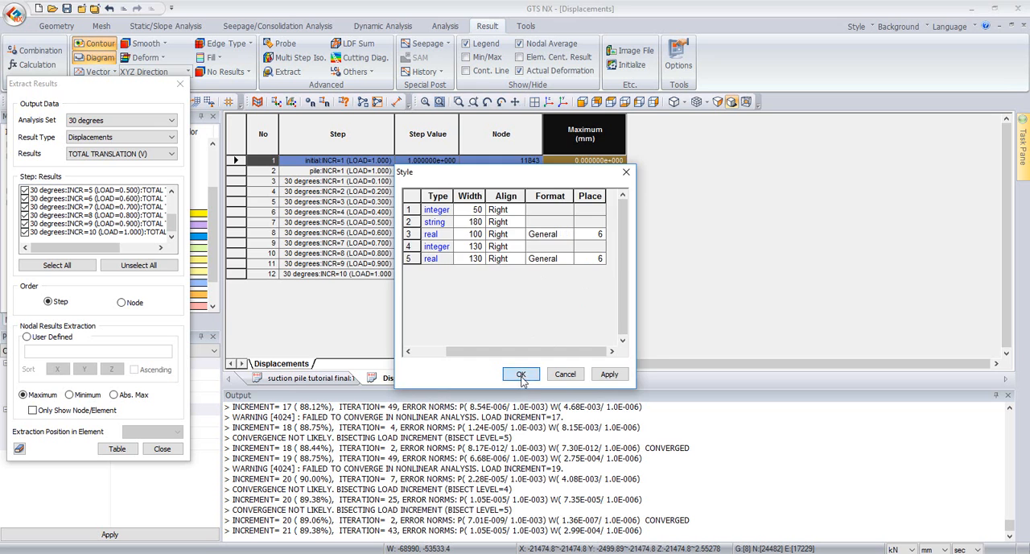
{"action": "left_click", "coordinate": [586, 212]}
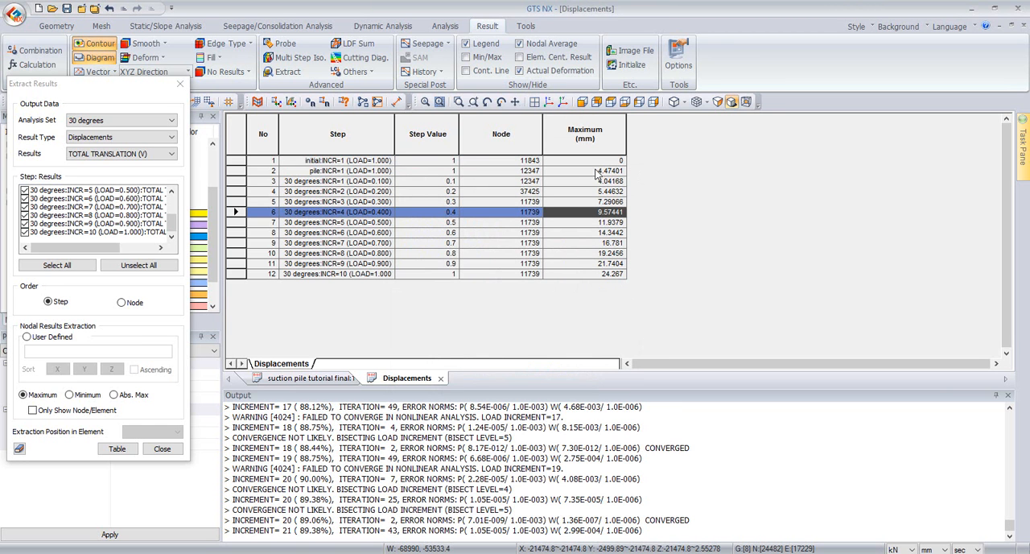
Step: Plot a graph of the maximum displacement against the step value from the extracted table
{"action": "left_click", "coordinate": [429, 129]}
{"action": "left_click", "coordinate": [580, 129], "text": "ctrl"}
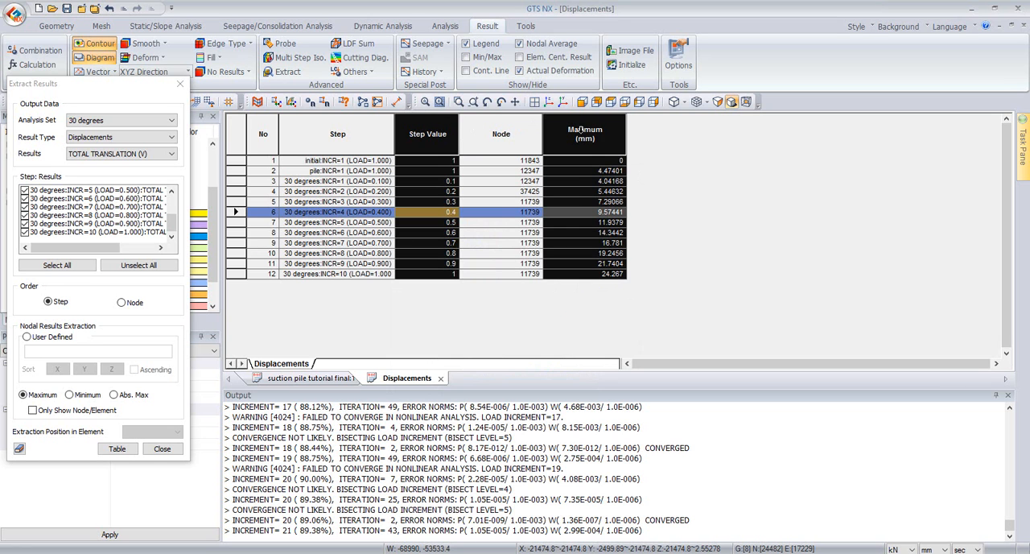
{"action": "right_click", "coordinate": [585, 137]}
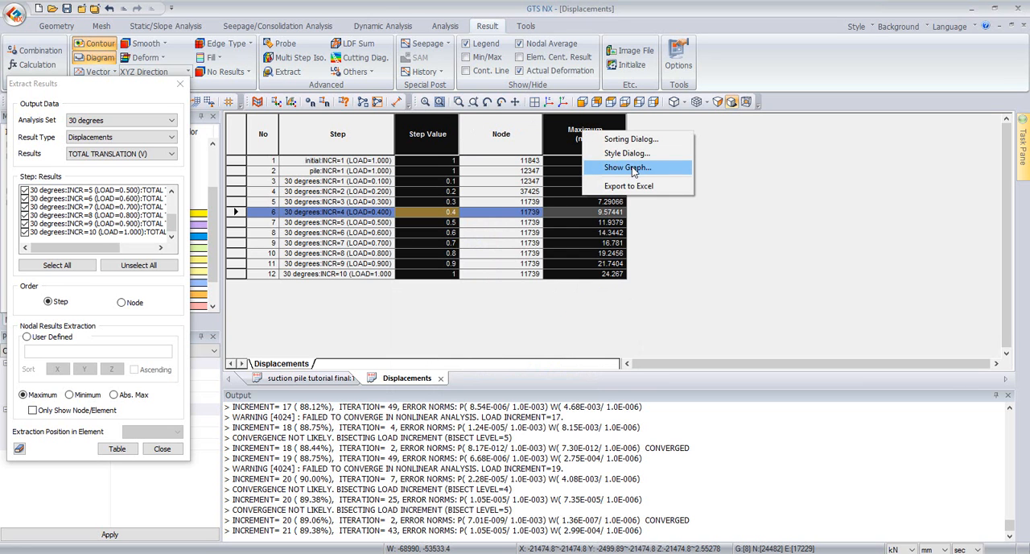
{"action": "left_click", "coordinate": [632, 168]}
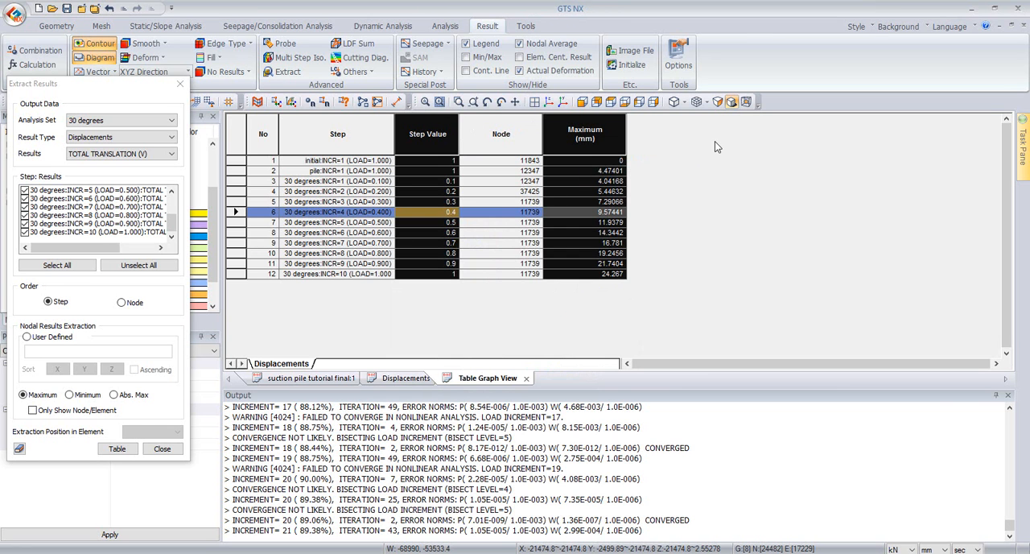
{"action": "left_click", "coordinate": [631, 372]}
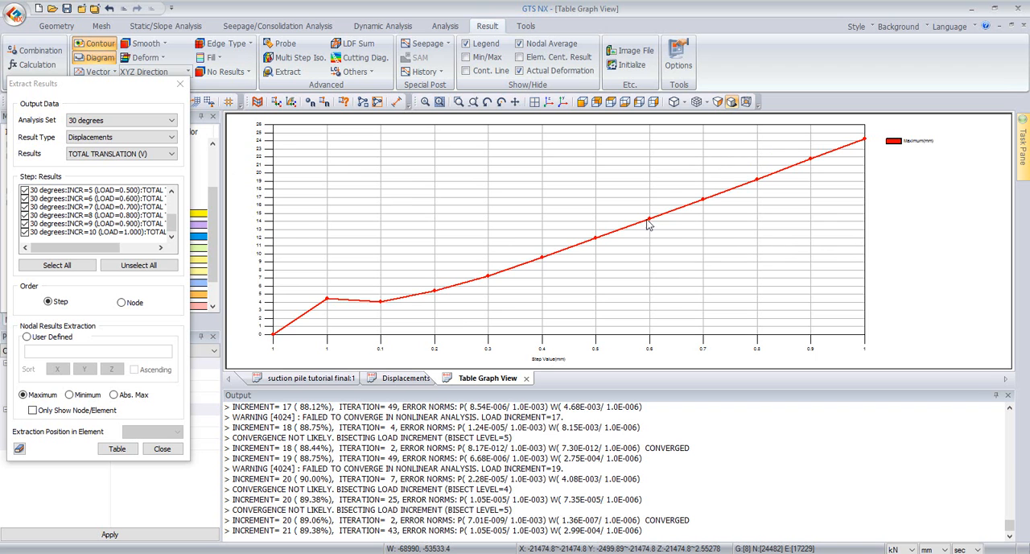
Step: Return to the model view, end the result extraction and hide the Outer Interface, Rigid Link Mesh and Innr Interface mesh sets
{"action": "left_click", "coordinate": [319, 378]}
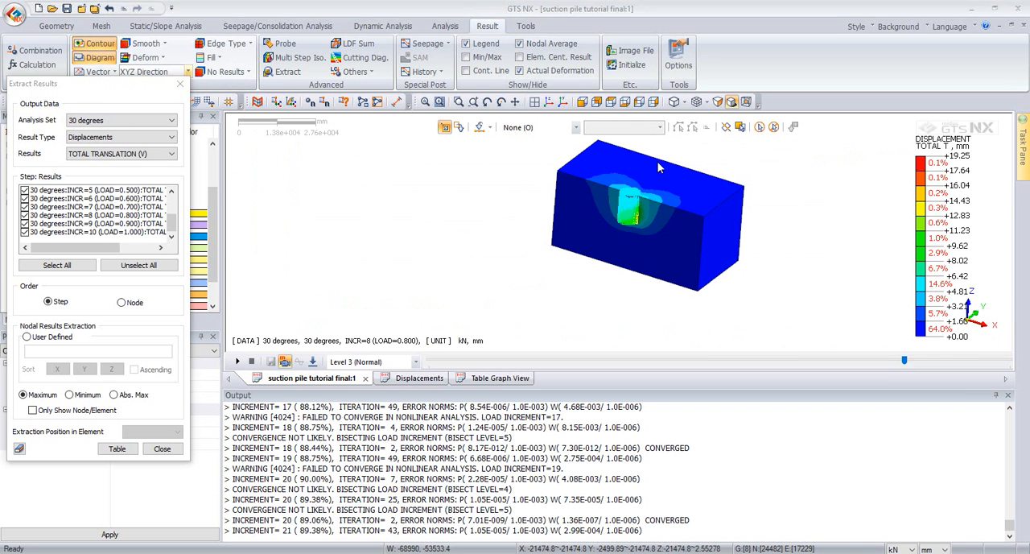
{"action": "left_click", "coordinate": [179, 84]}
{"action": "left_click", "coordinate": [33, 283]}
{"action": "left_click", "coordinate": [33, 307]}
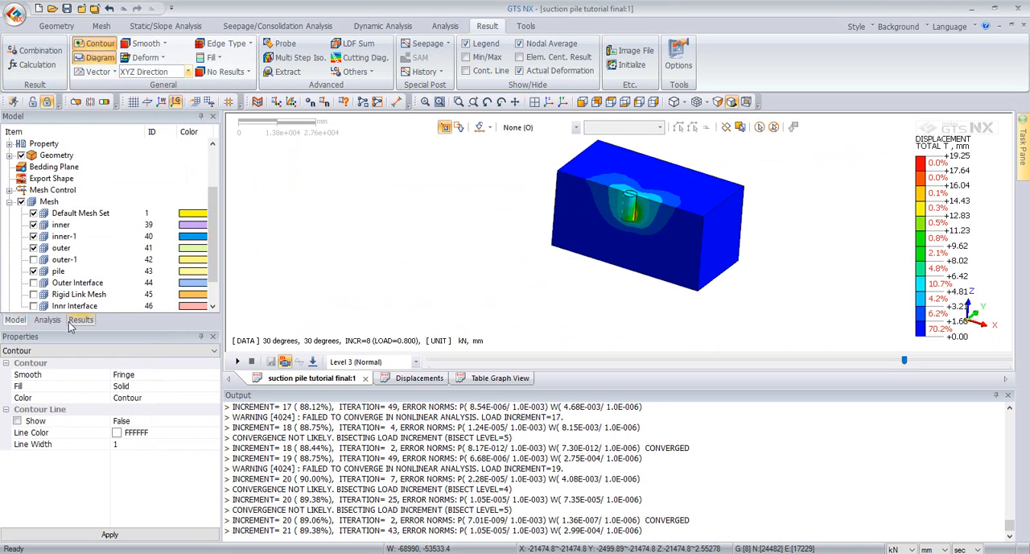
Step: Display the shell element membrane force XX contour for 30 degrees INCR=10 (LOAD=1.000) and set the length unit to m
{"action": "left_click", "coordinate": [81, 320]}
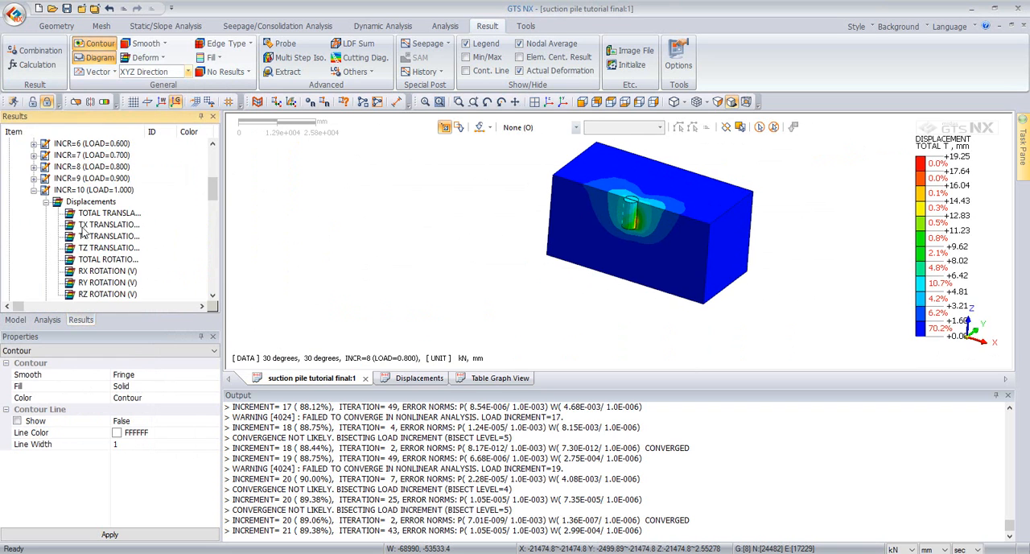
{"action": "scroll", "coordinate": [87, 205], "scroll_direction": "down", "scroll_amount": 5}
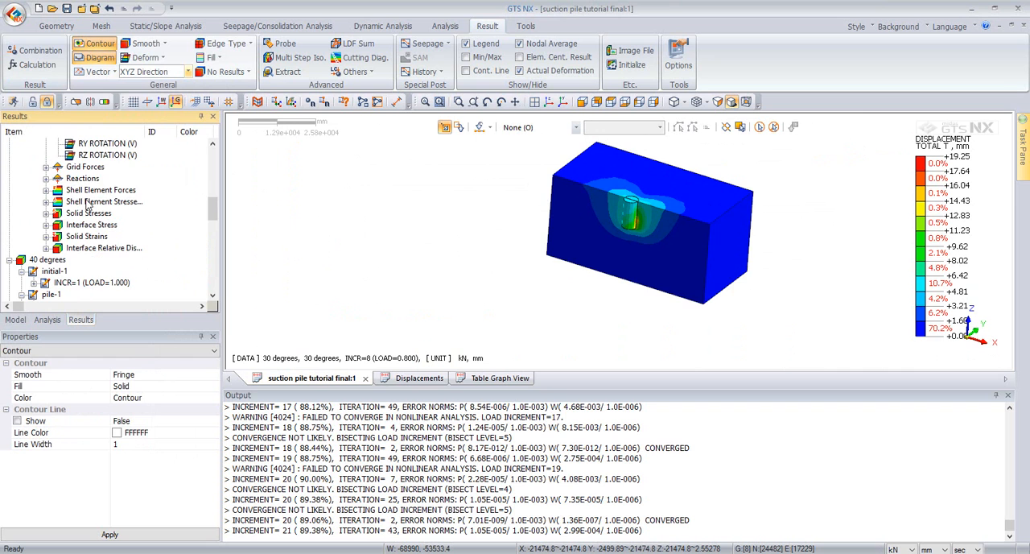
{"action": "left_click", "coordinate": [46, 190]}
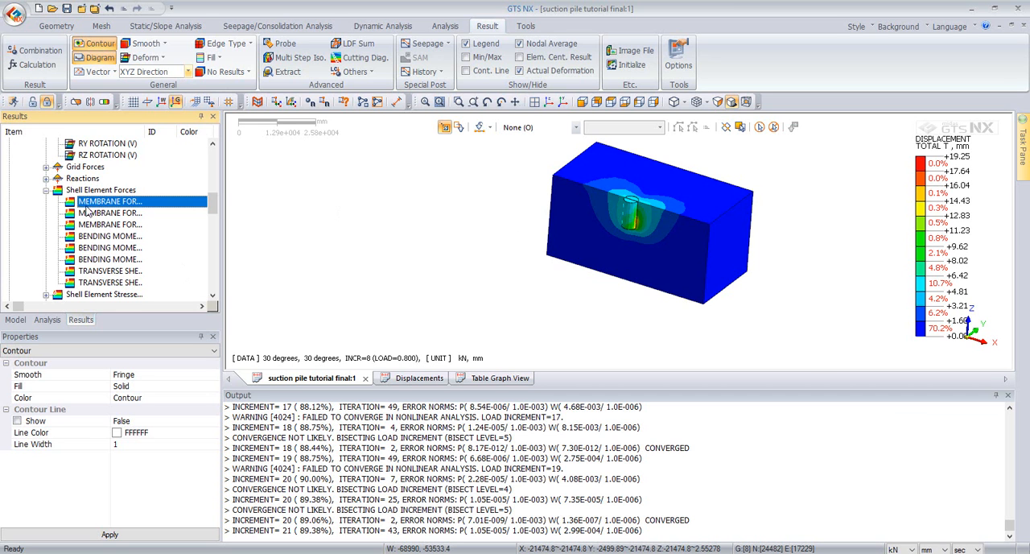
{"action": "left_click", "coordinate": [942, 549]}
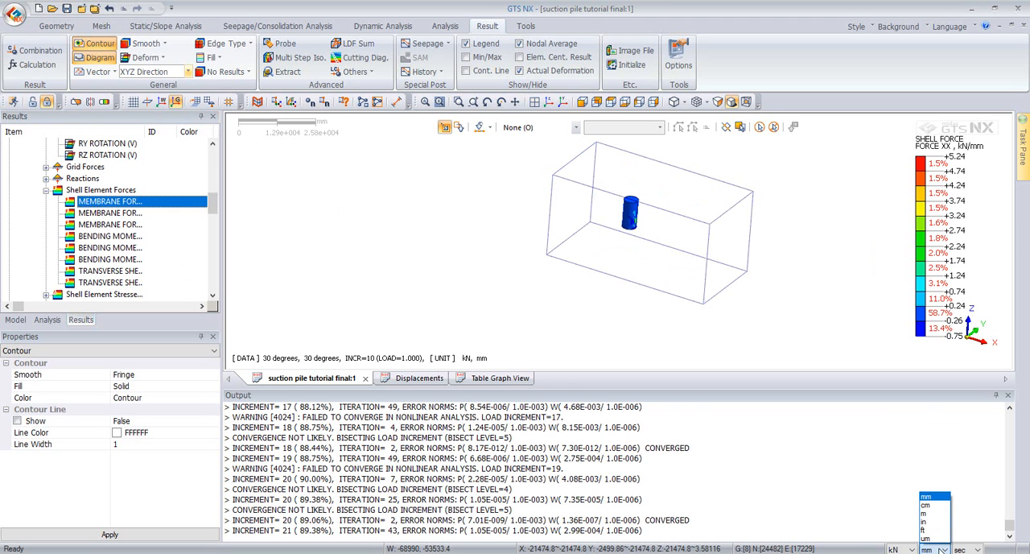
{"action": "left_click", "coordinate": [925, 513]}
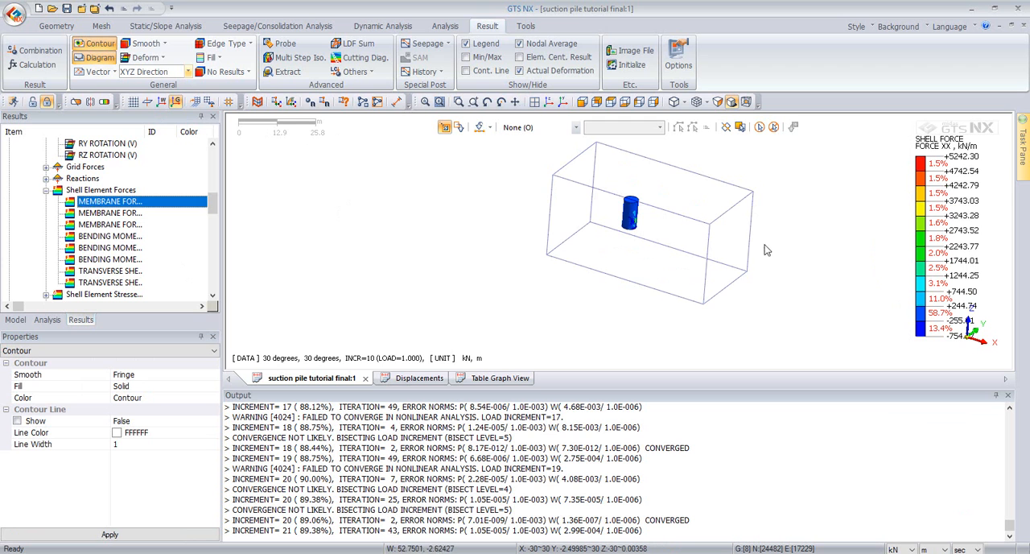
{"action": "mouse_move", "coordinate": [751, 244]}
{"action": "middle_mouse_down"}
{"action": "mouse_move", "coordinate": [793, 242]}
{"action": "mouse_move", "coordinate": [778, 258]}
{"action": "mouse_move", "coordinate": [769, 251]}
{"action": "middle_mouse_up"}
{"action": "scroll", "coordinate": [793, 242], "scroll_direction": "up", "scroll_amount": 6}
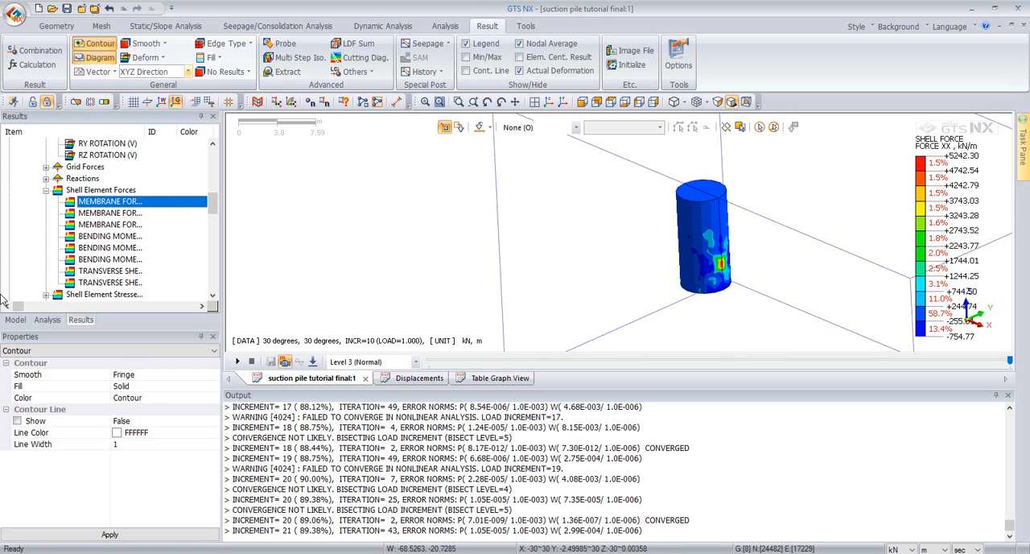
Step: Hide the outer mesh set around the pile
{"action": "left_click", "coordinate": [16, 320]}
{"action": "left_click", "coordinate": [33, 248]}
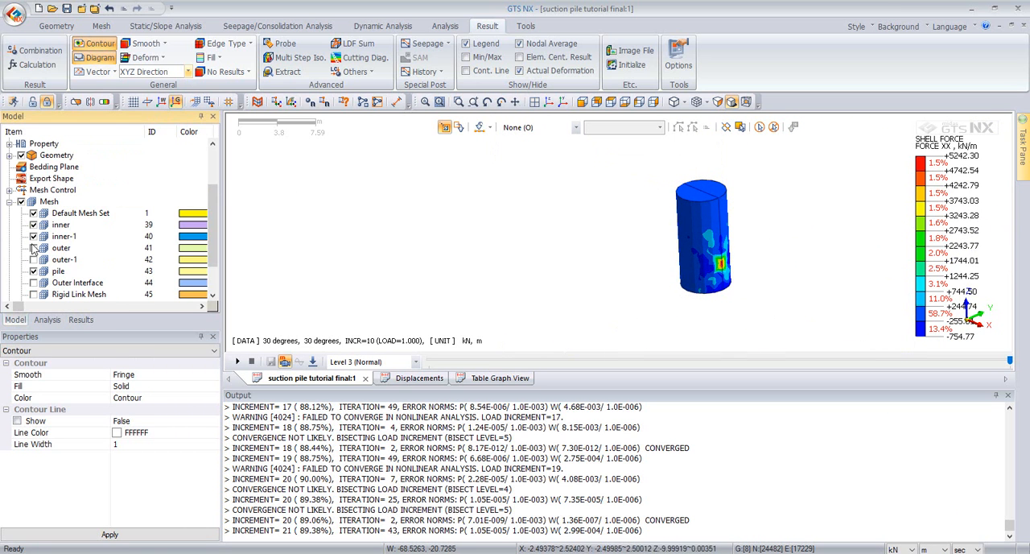
{"action": "scroll", "coordinate": [765, 260], "scroll_direction": "up", "scroll_amount": 3}
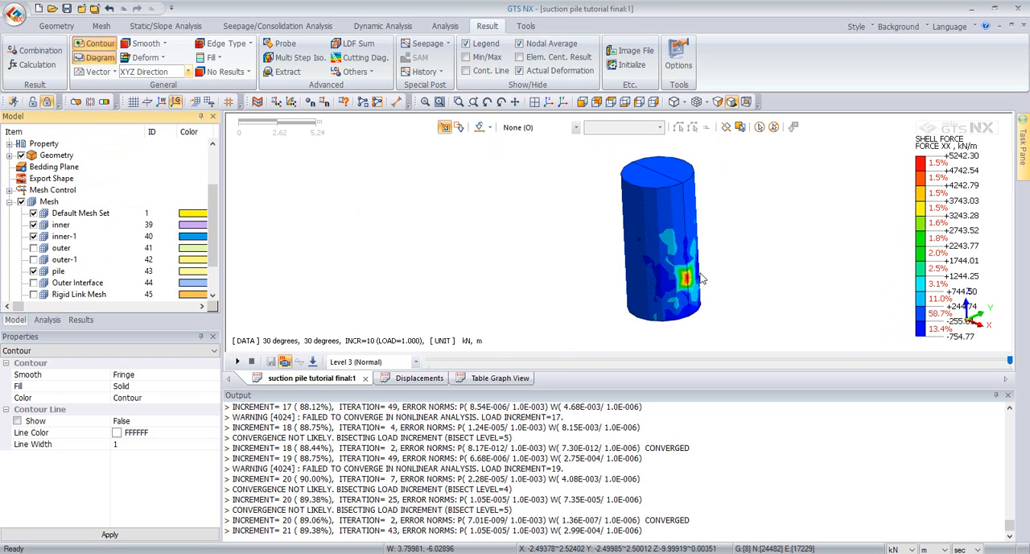
Step: Define a 2-Points Line cutting diagram down the pile wall from 2.5, 0, 0 to 2.5, 0, -10
{"action": "left_click", "coordinate": [363, 50]}
{"action": "left_click", "coordinate": [666, 176]}
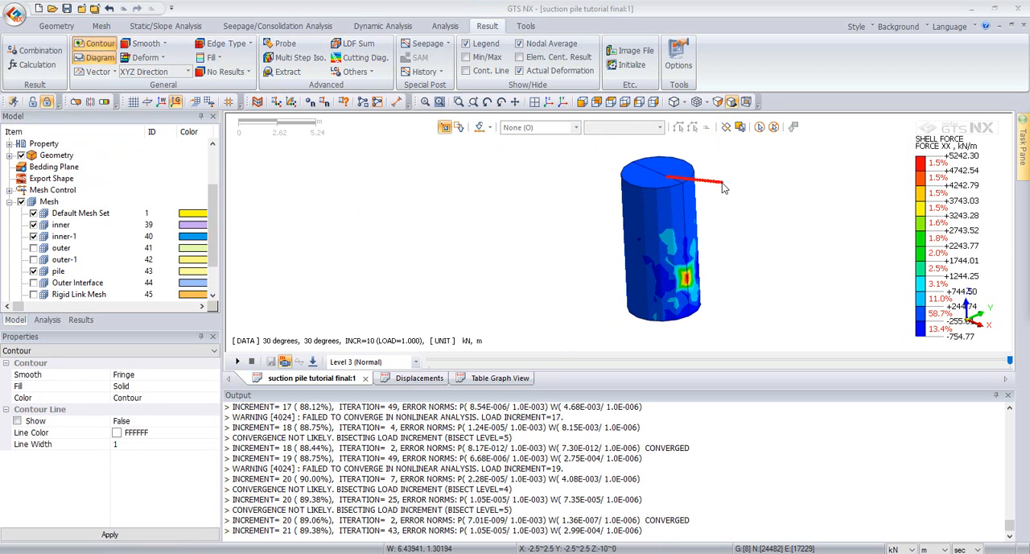
{"action": "left_click_drag", "start_coordinate": [1029, 124], "coordinate": [452, 128]}
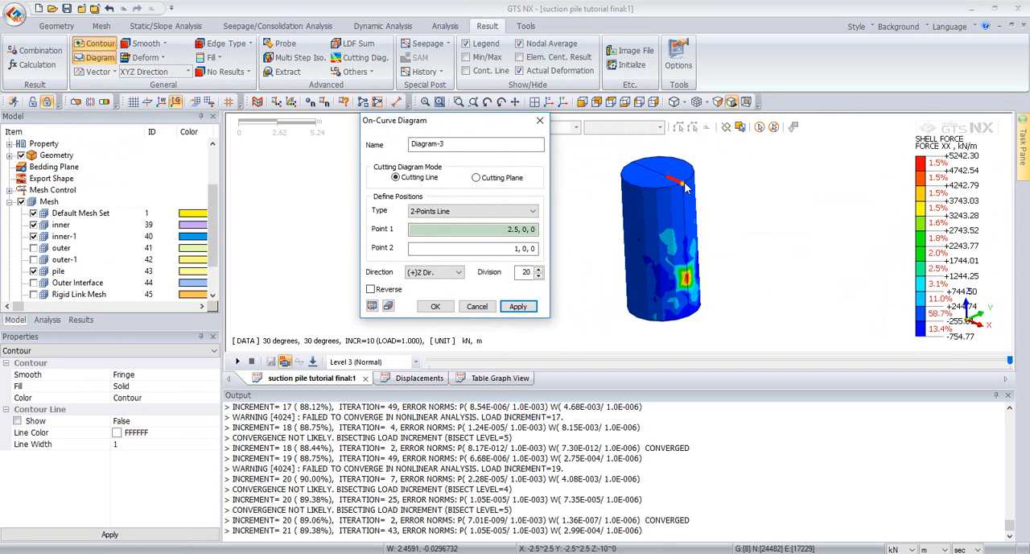
{"action": "left_click", "coordinate": [685, 183]}
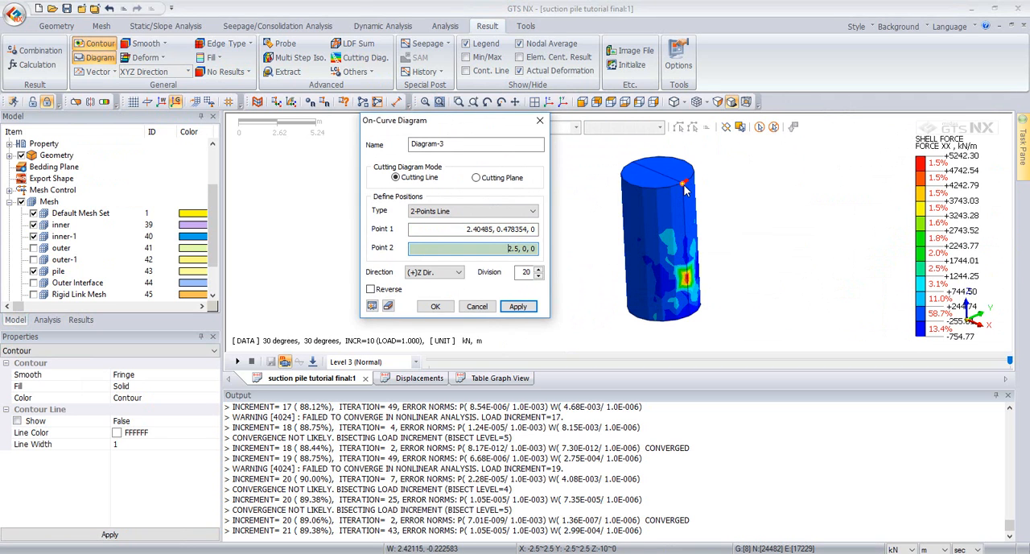
{"action": "left_click", "coordinate": [684, 185]}
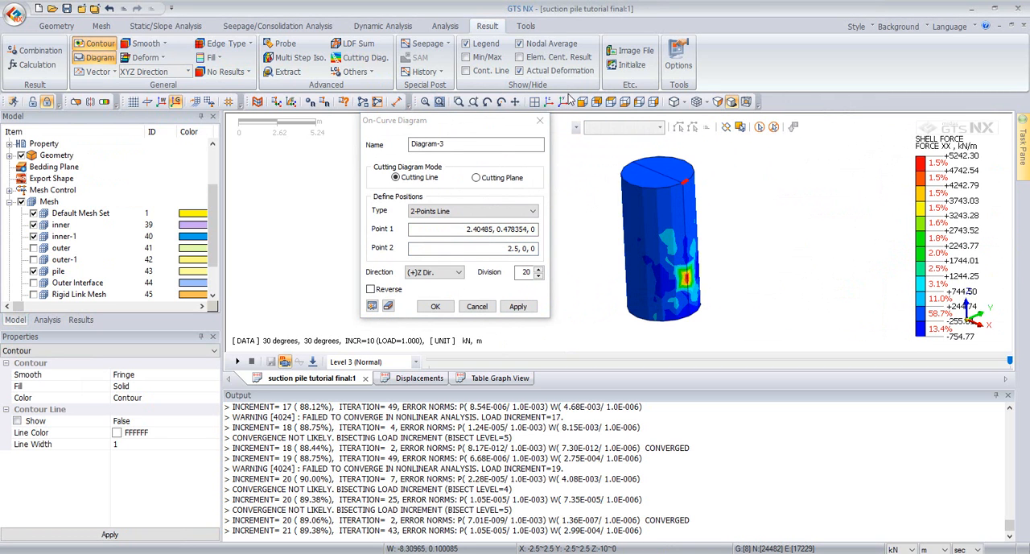
{"action": "left_click", "coordinate": [492, 231]}
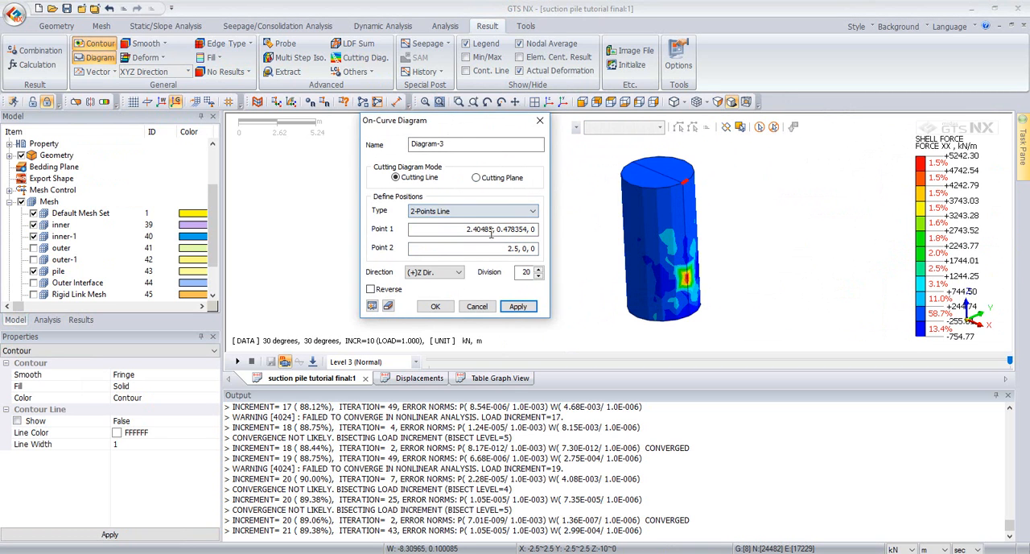
{"action": "left_click", "coordinate": [492, 231]}
{"action": "left_click", "coordinate": [683, 189]}
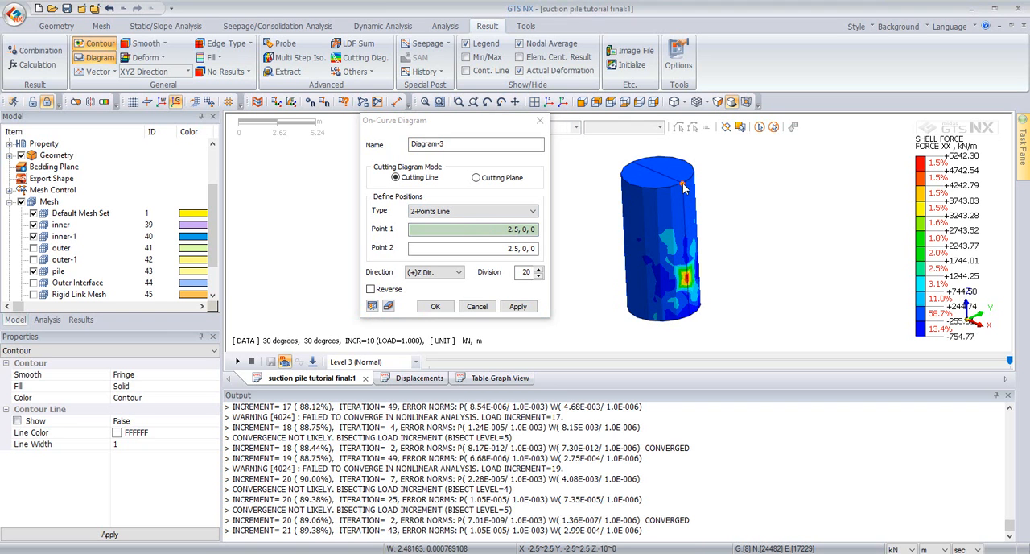
{"action": "left_click", "coordinate": [692, 317]}
{"action": "middle_click_drag", "start_coordinate": [721, 207], "coordinate": [700, 191]}
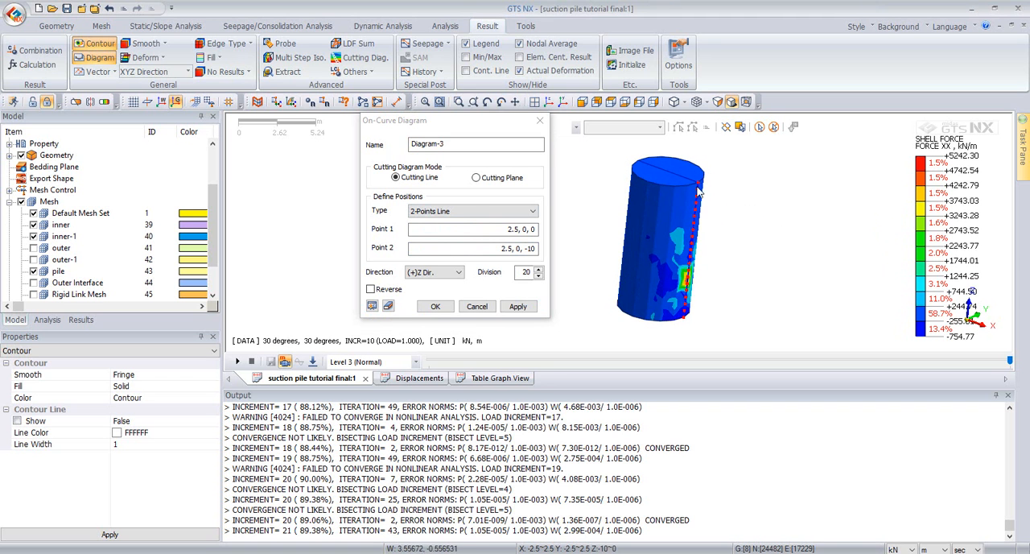
Step: Set the pile wall cutting diagram's direction to (+)X Dir. and create it with 20 divisions
{"action": "left_click", "coordinate": [439, 273]}
{"action": "left_click", "coordinate": [423, 284]}
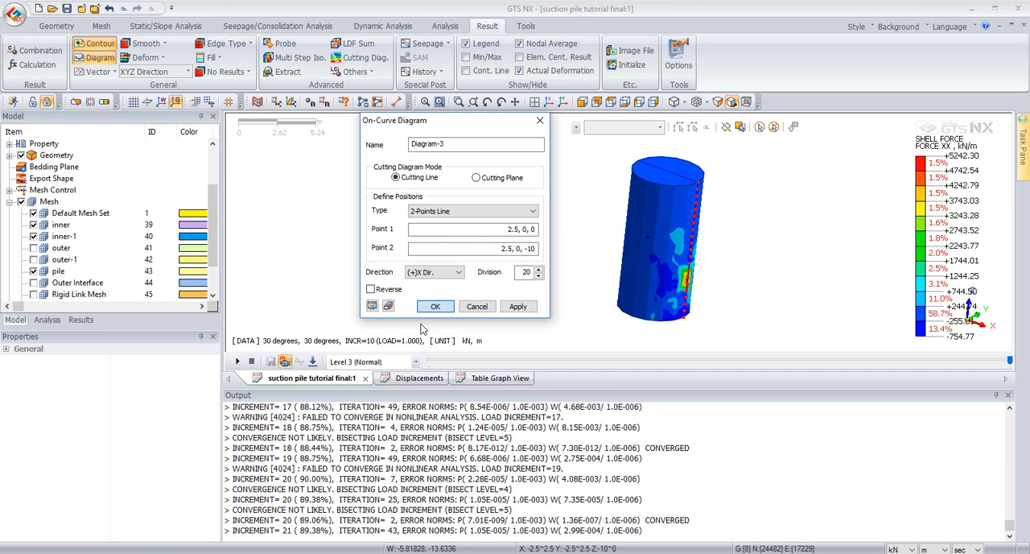
{"action": "left_click", "coordinate": [437, 306]}
{"action": "middle_click_drag", "start_coordinate": [713, 272], "coordinate": [749, 252]}
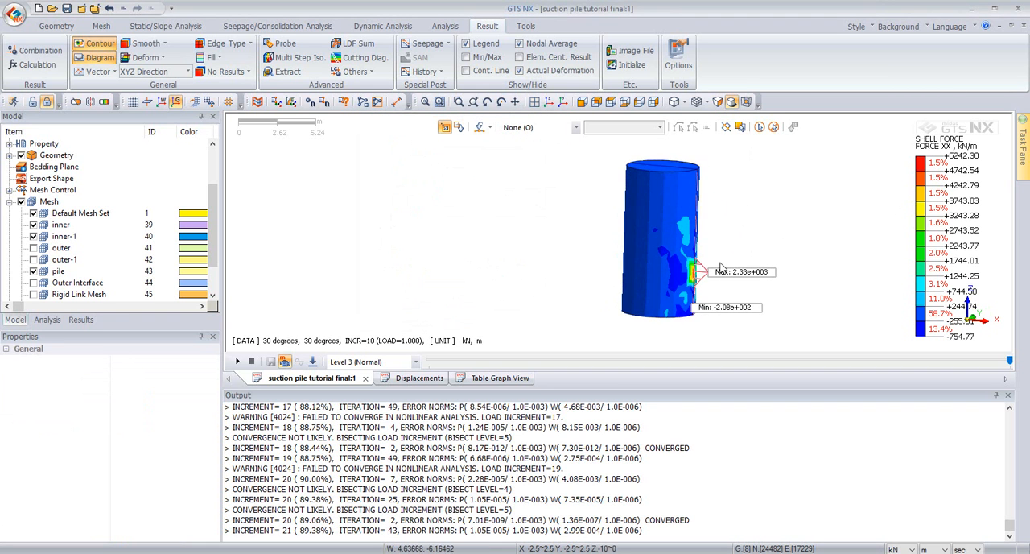
{"action": "scroll", "coordinate": [709, 272], "scroll_direction": "up", "scroll_amount": 2}
{"action": "scroll", "coordinate": [710, 285], "scroll_direction": "up", "scroll_amount": 1}
{"action": "scroll", "coordinate": [720, 227], "scroll_direction": "up", "scroll_amount": 1}
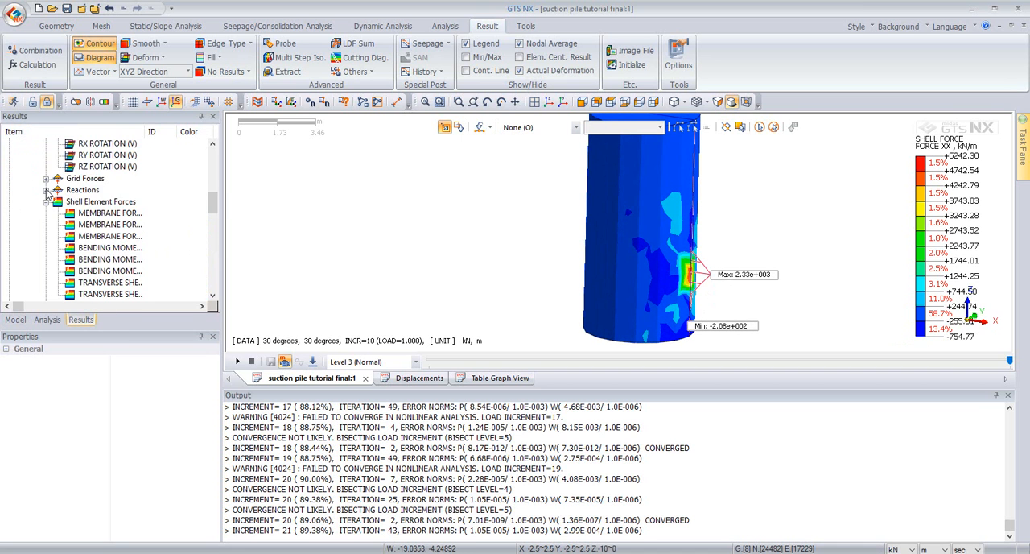
Step: Hide the Diagram-3 cutting diagram and display the shell element Bending Moment YY contour on the pile
{"action": "left_click", "coordinate": [80, 319]}
{"action": "scroll", "coordinate": [84, 159], "scroll_direction": "up", "scroll_amount": 5}
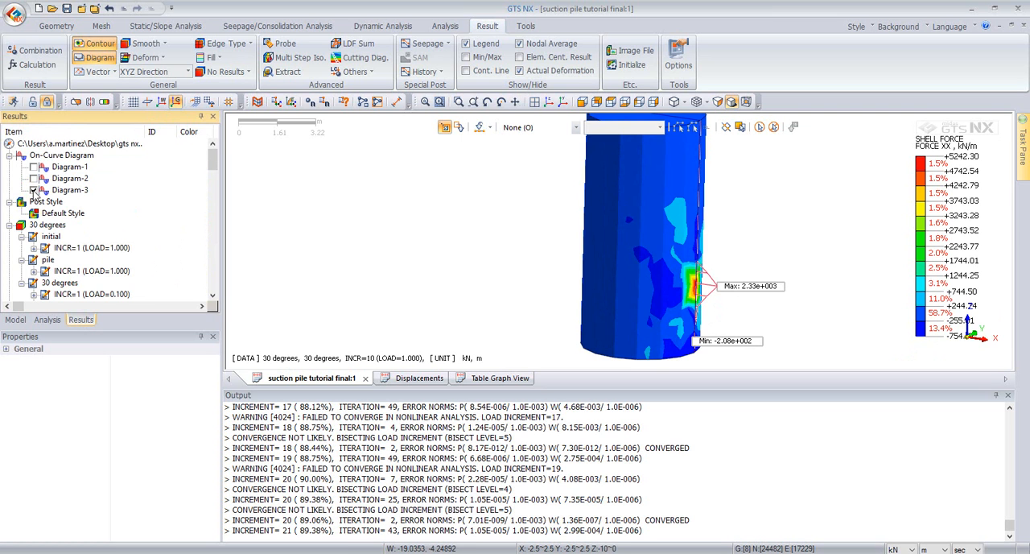
{"action": "scroll", "coordinate": [36, 194], "scroll_direction": "down", "scroll_amount": 10}
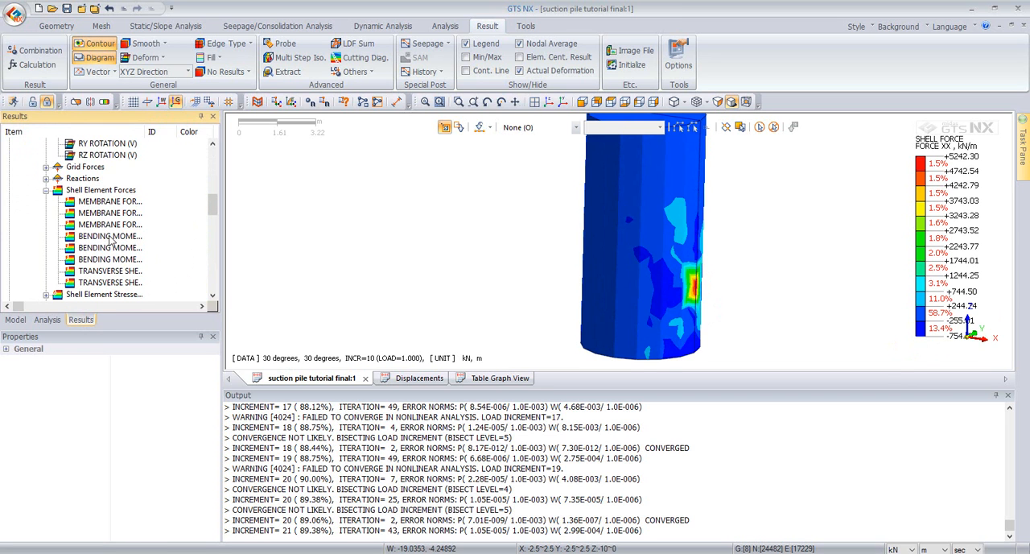
{"action": "left_click", "coordinate": [110, 237]}
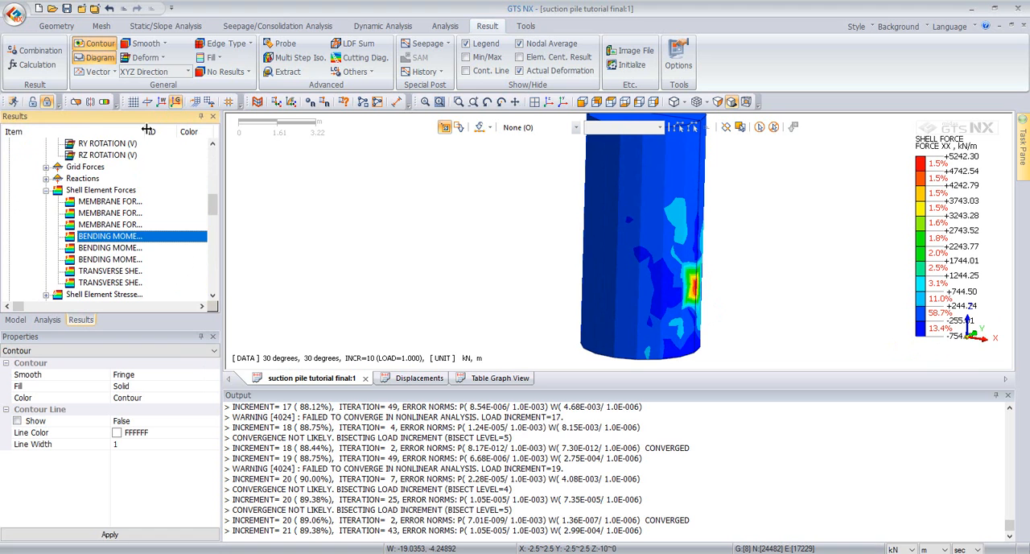
{"action": "left_click_drag", "start_coordinate": [145, 130], "coordinate": [206, 127]}
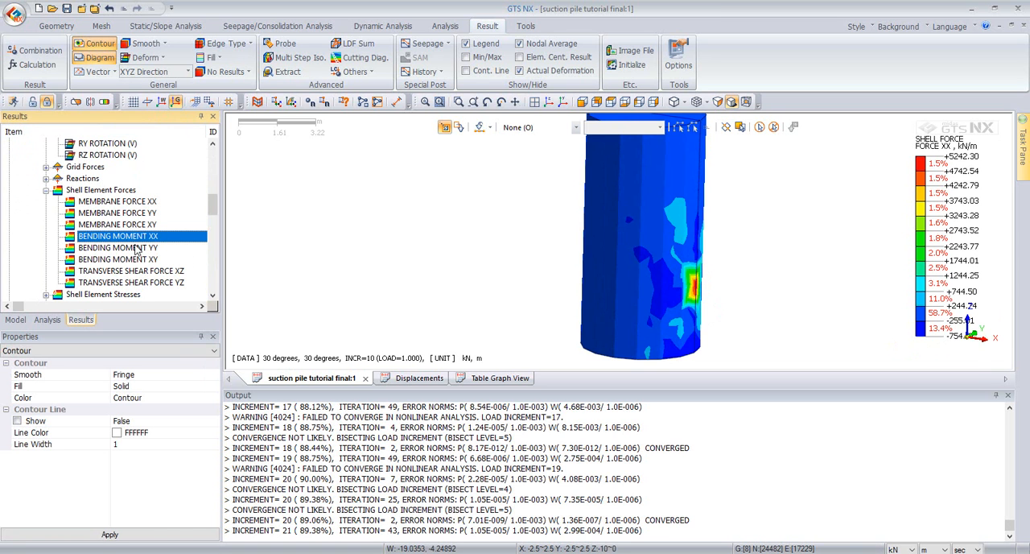
{"action": "left_click", "coordinate": [135, 248]}
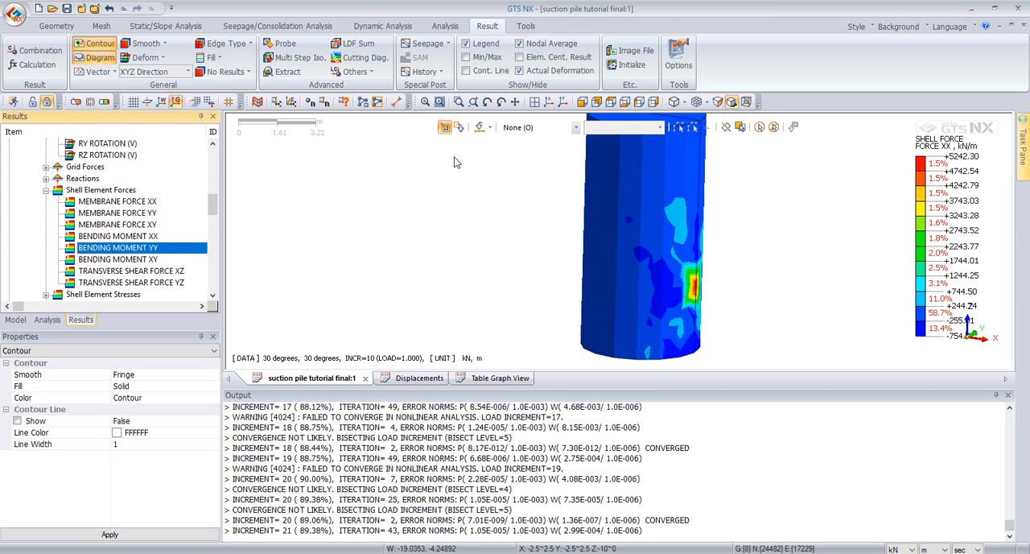
{"action": "scroll", "coordinate": [543, 209], "scroll_direction": "down", "scroll_amount": 3}
{"action": "middle_click_drag", "start_coordinate": [576, 221], "coordinate": [580, 197]}
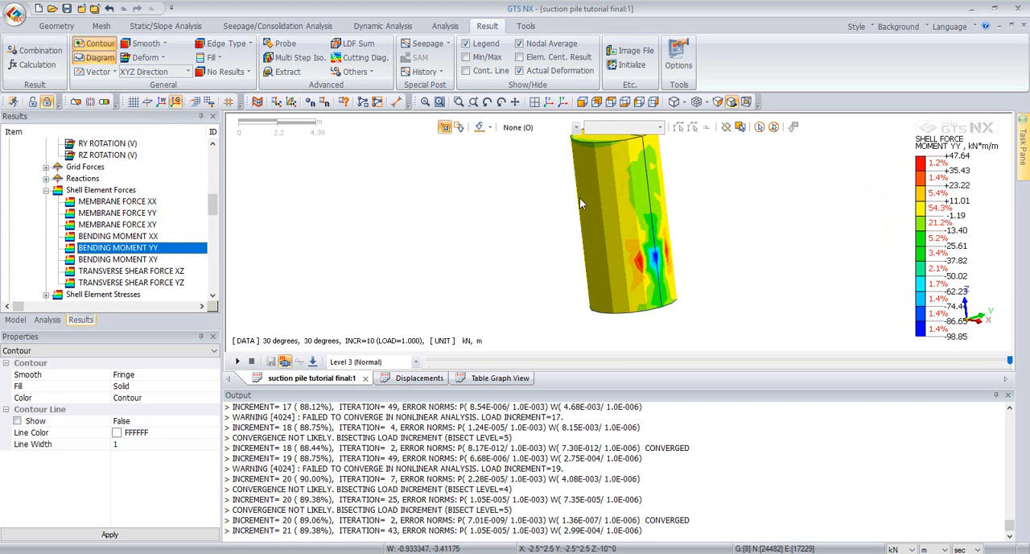
Step: Apply Auto-Range to the legend of the Bending Moment YY contour
{"action": "right_click", "coordinate": [951, 174]}
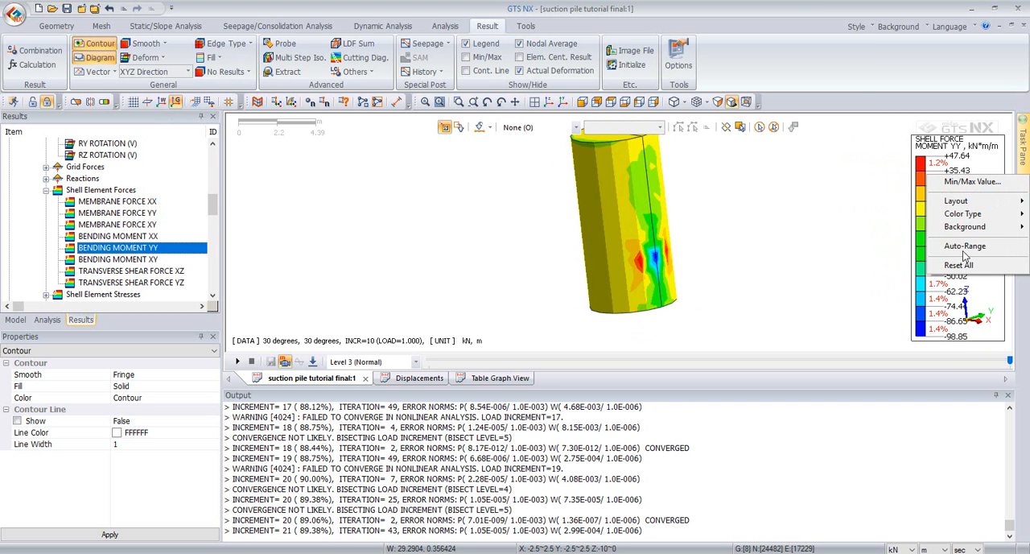
{"action": "left_click", "coordinate": [963, 248]}
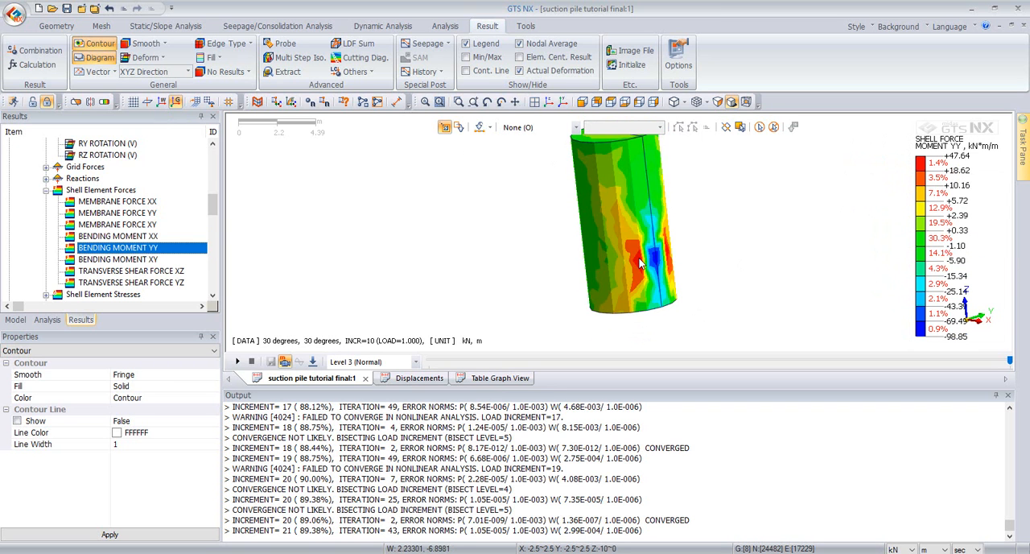
{"action": "left_click", "coordinate": [111, 536]}
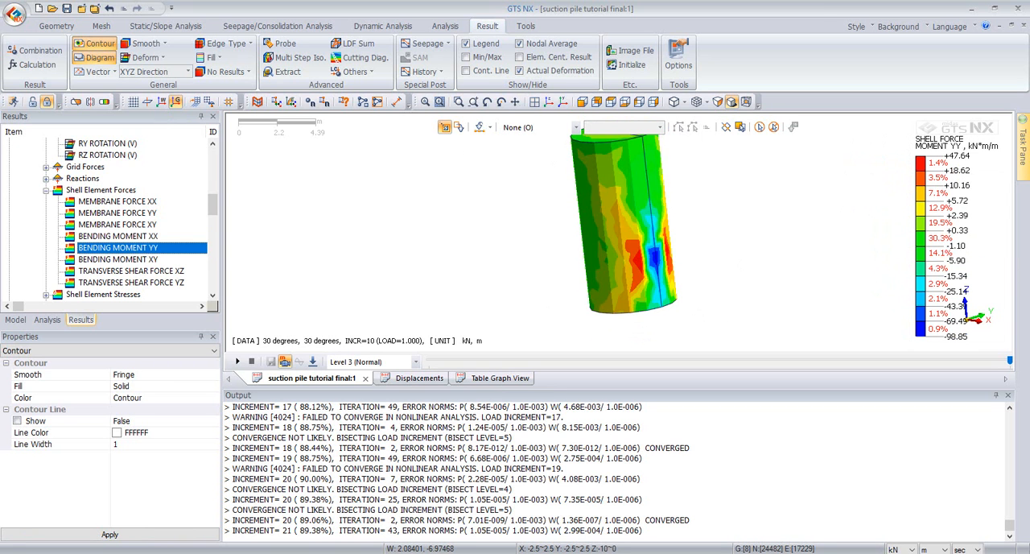